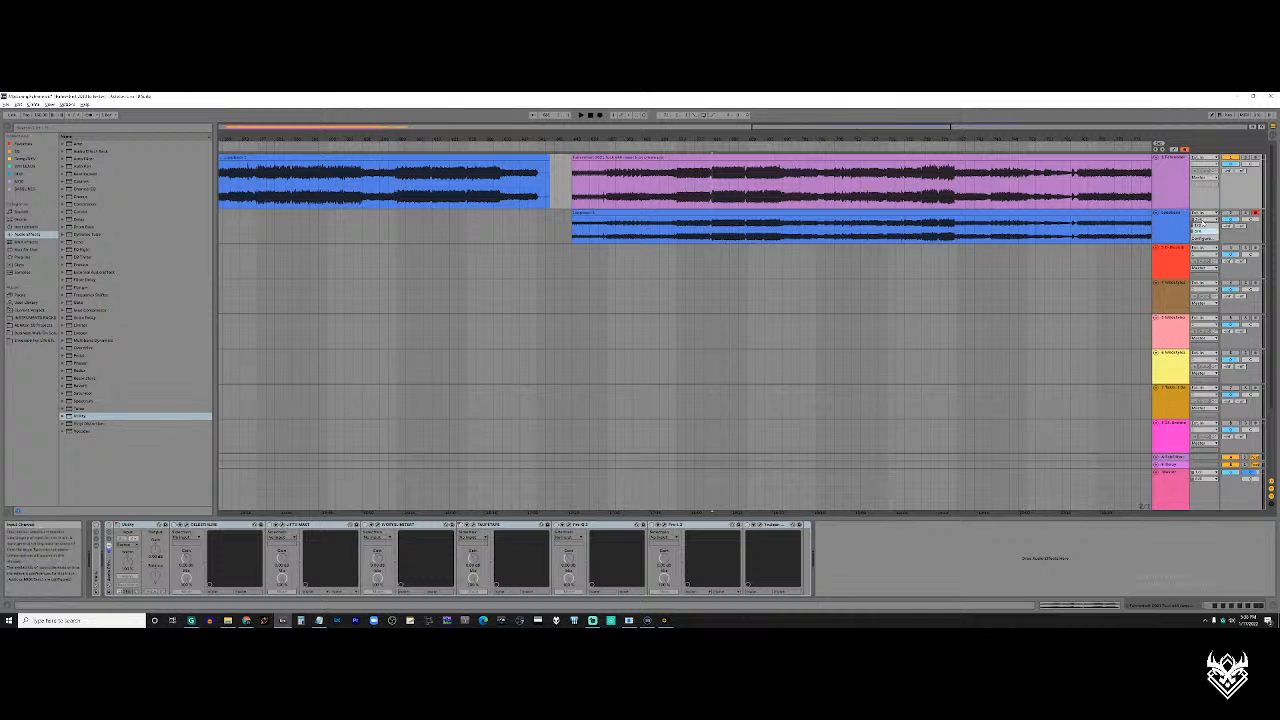
# Adjust the phase inversion of the first Utility on the blue track and enable the second Utility
pyautogui.click(1171, 224)
pyautogui.hscroll(3, 775, 222)
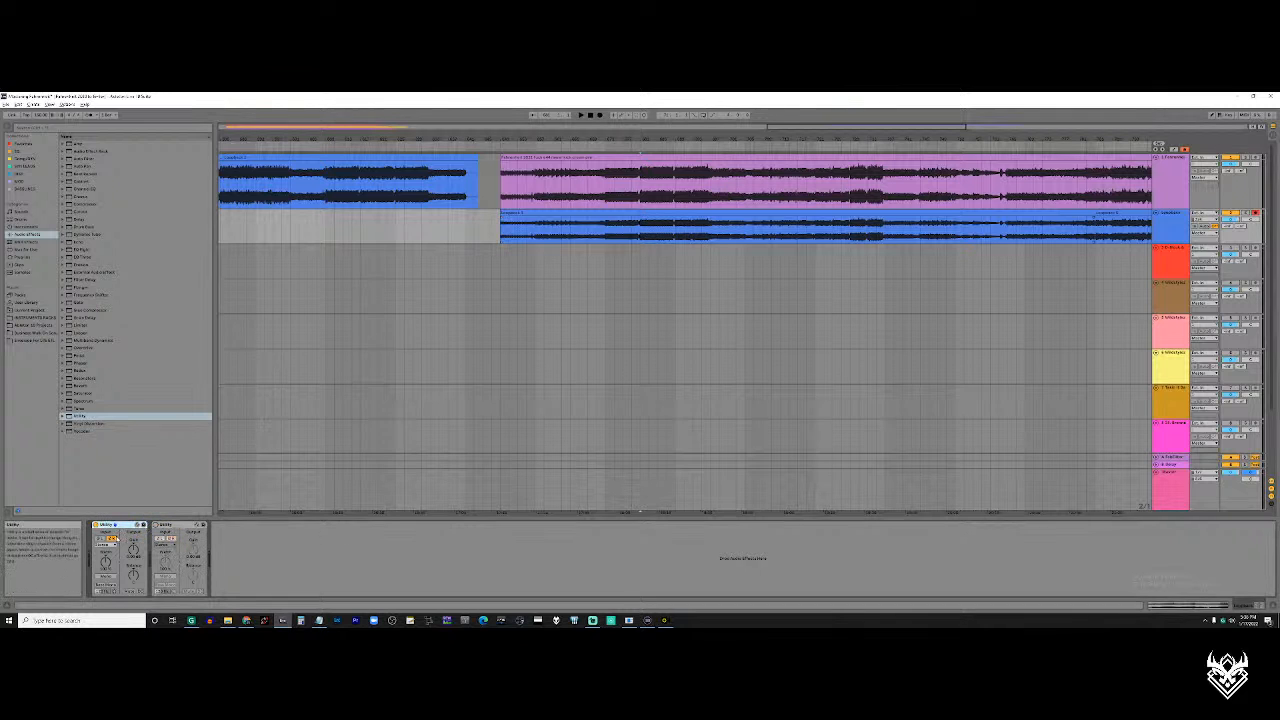
pyautogui.click(114, 539)
pyautogui.click(114, 540)
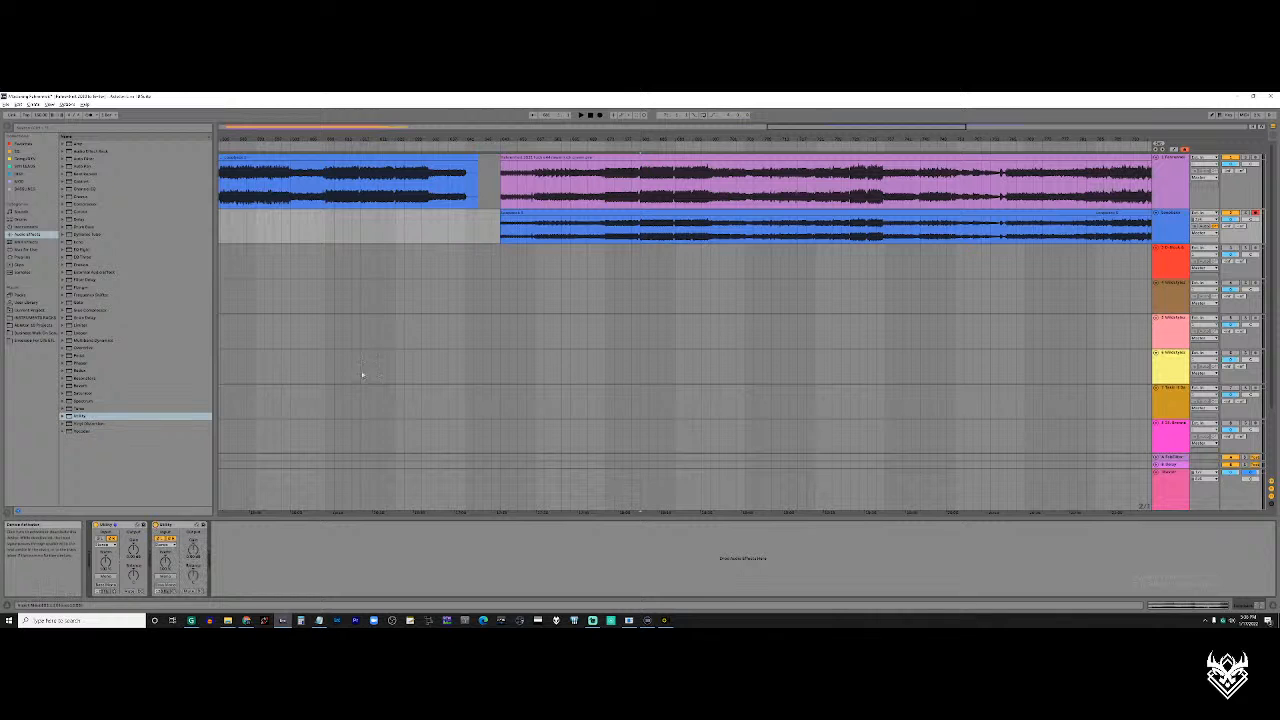
pyautogui.hscroll(2, 635, 207)
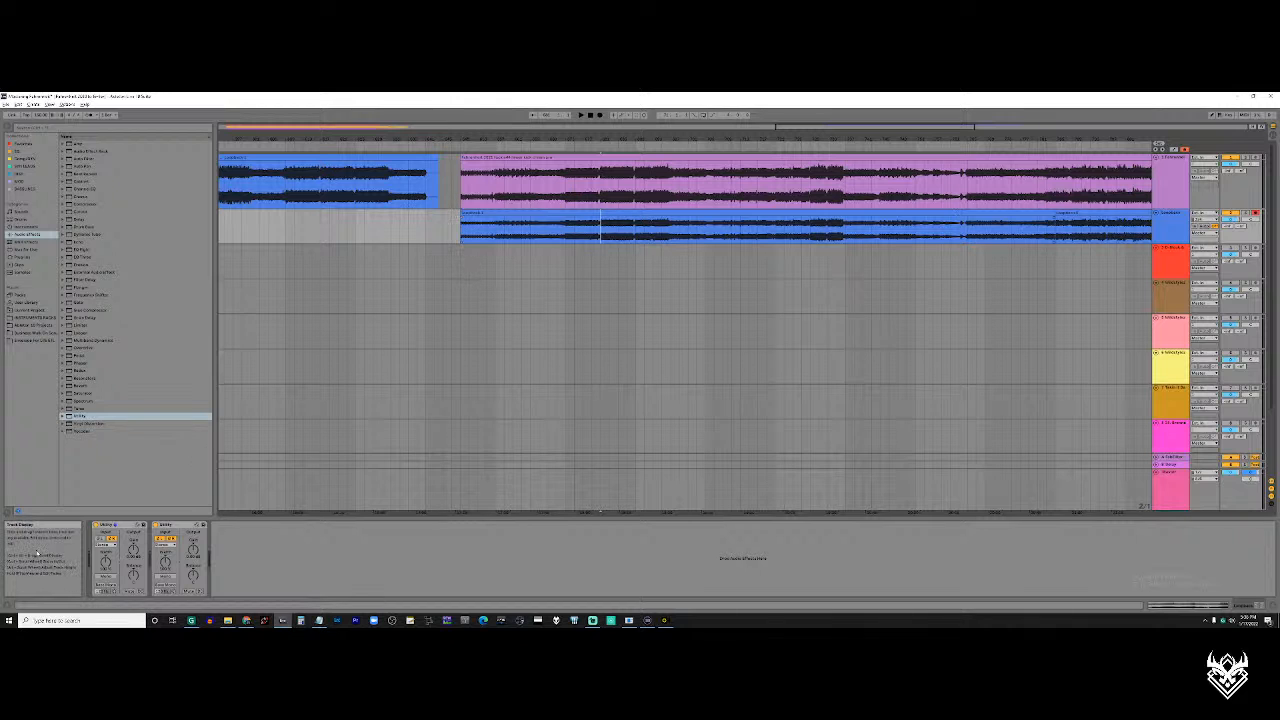
# Play the fourth purple clip together with the blue clips beneath it, starting at the loud section in its first half
pyautogui.click(598, 196)
pyautogui.click(1172, 218)
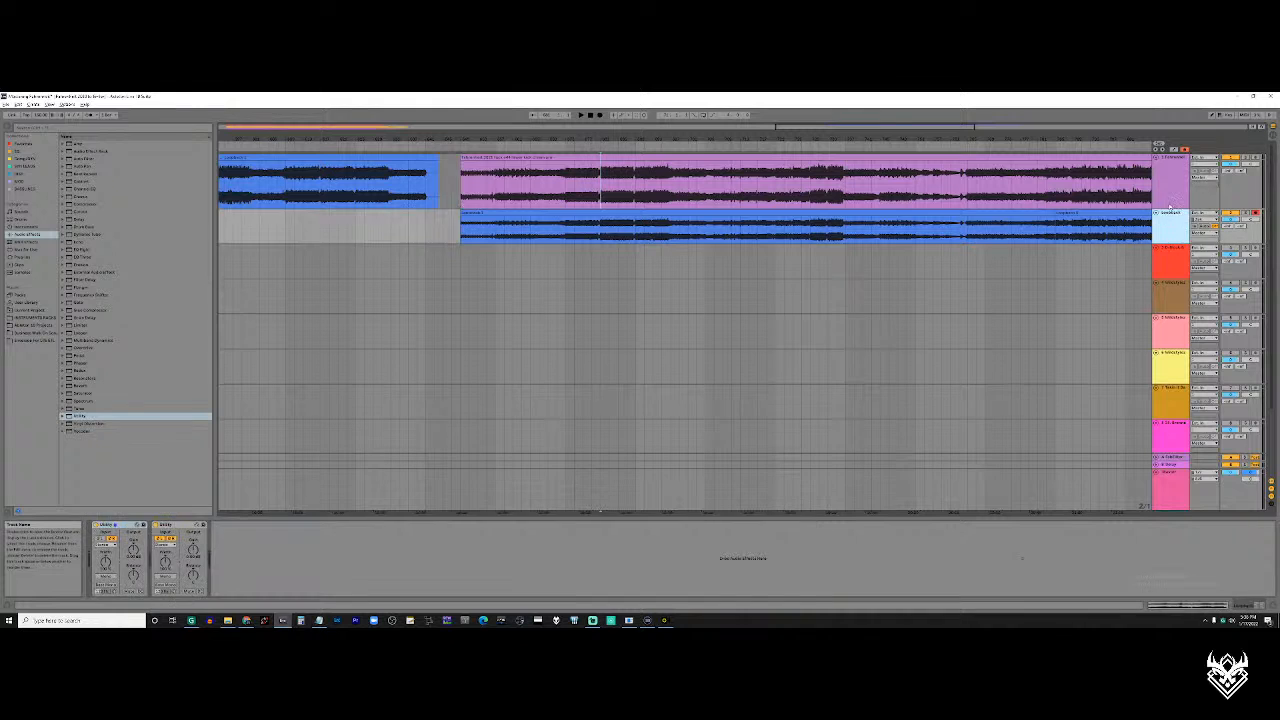
pyautogui.press('space')
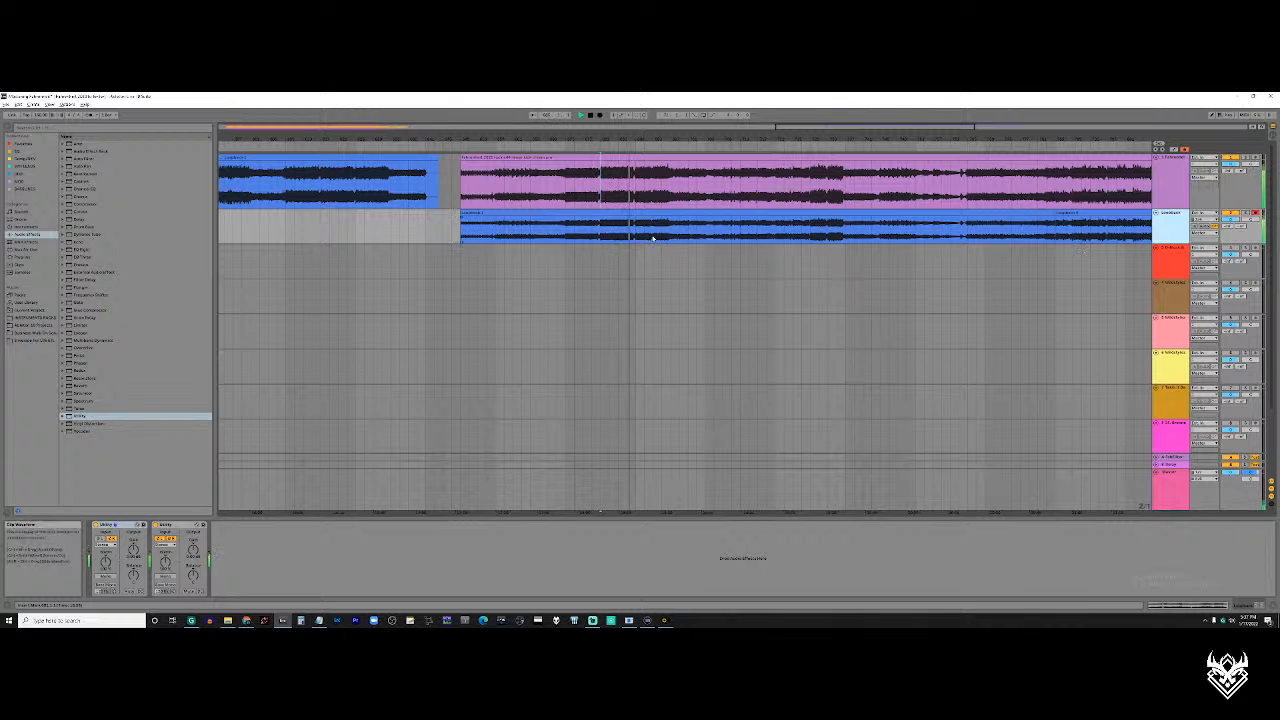
# Show the Master track's device chain during playback and move the position further along the purple clip
pyautogui.click(481, 498)
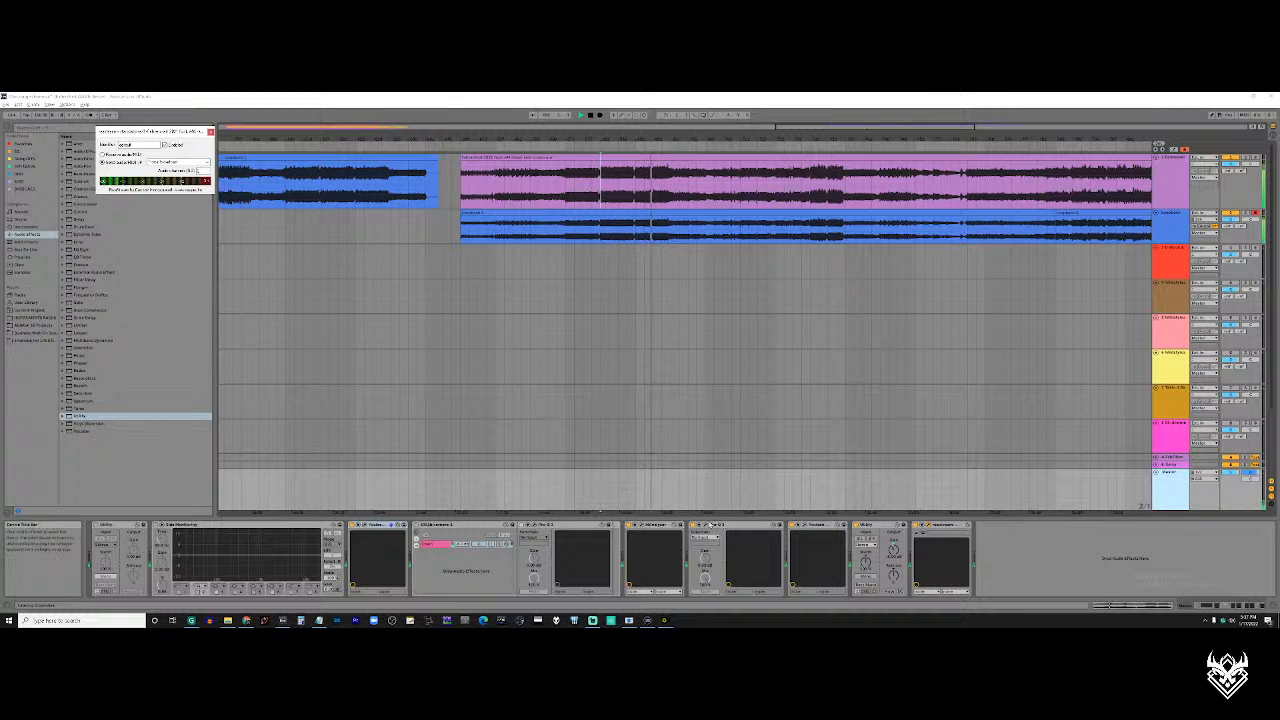
pyautogui.click(656, 190)
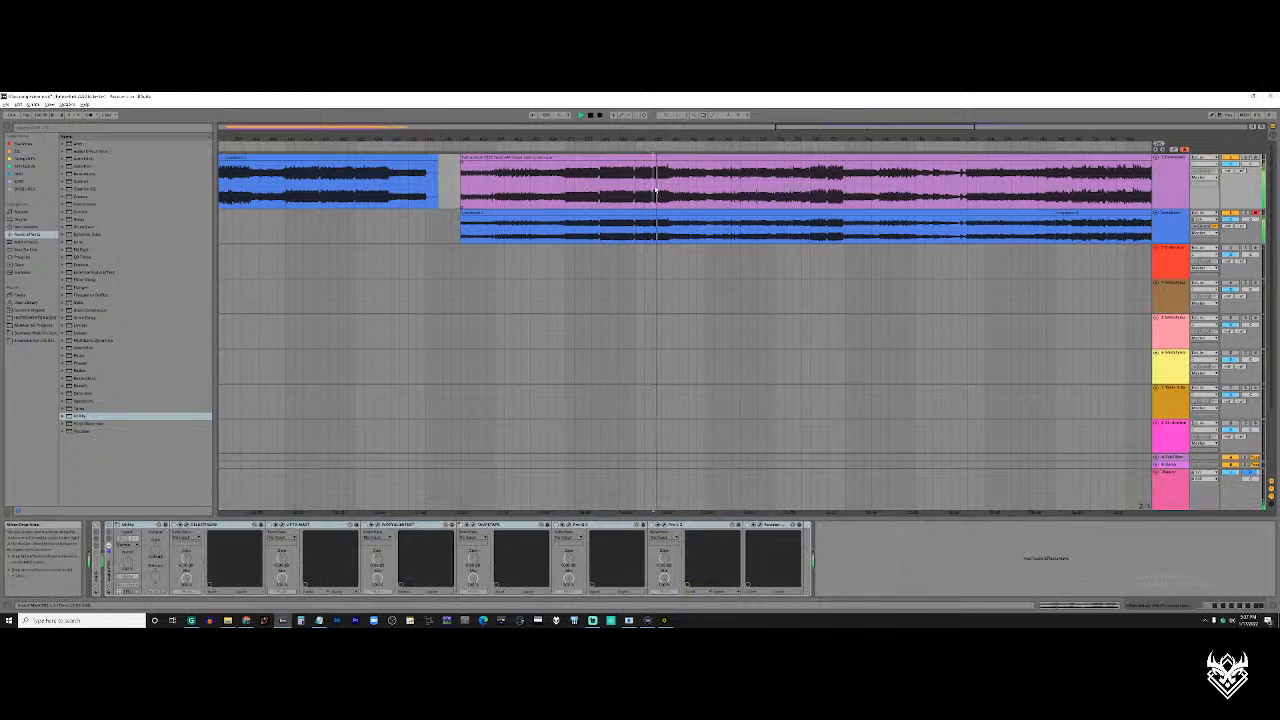
pyautogui.scroll(5, 653, 188)
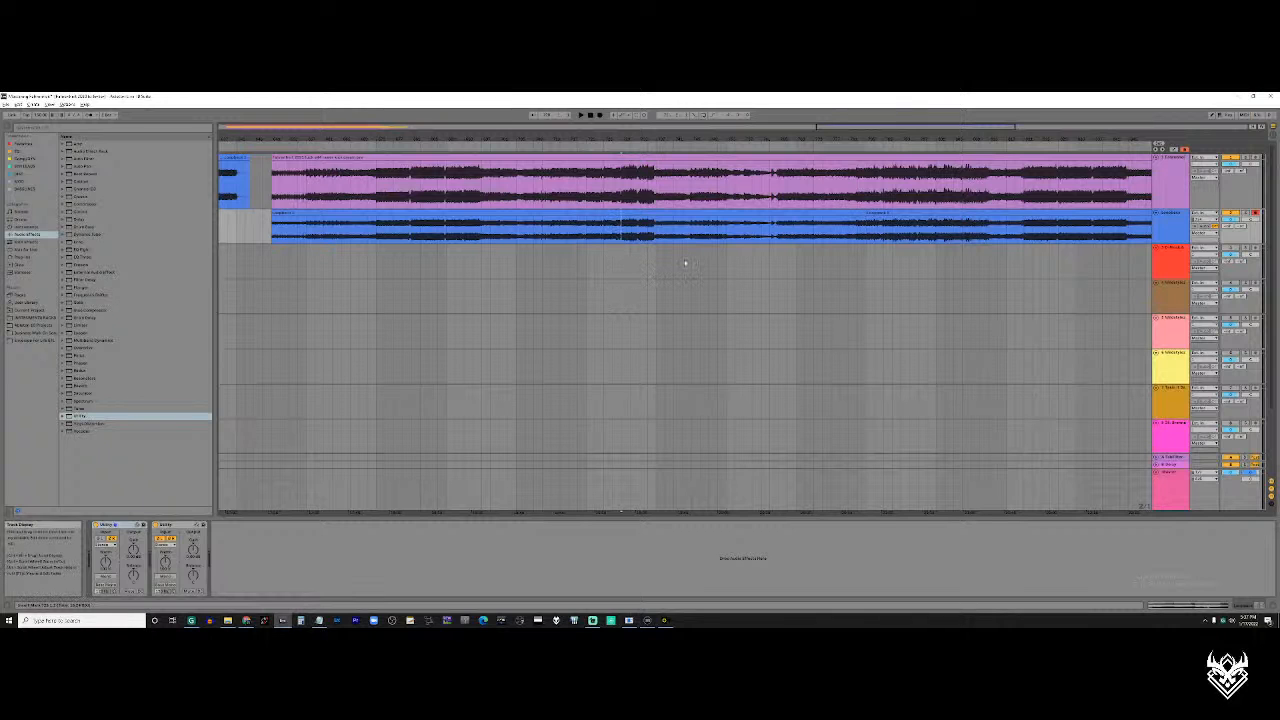
# Select the same short loud section across the purple and blue clips to compare it, and clear the selection
pyautogui.moveTo(622, 229); pyautogui.dragTo(655, 196)
pyautogui.scroll(3, 655, 196)
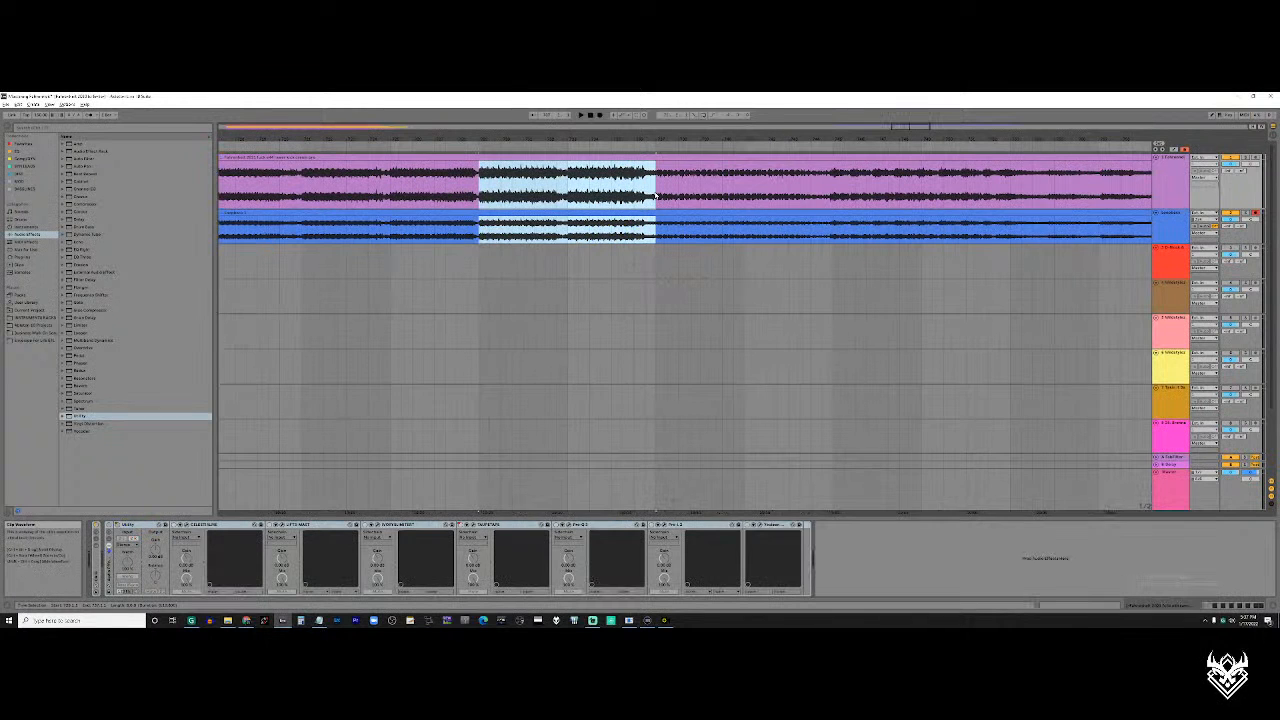
pyautogui.hscroll(-1, 655, 195)
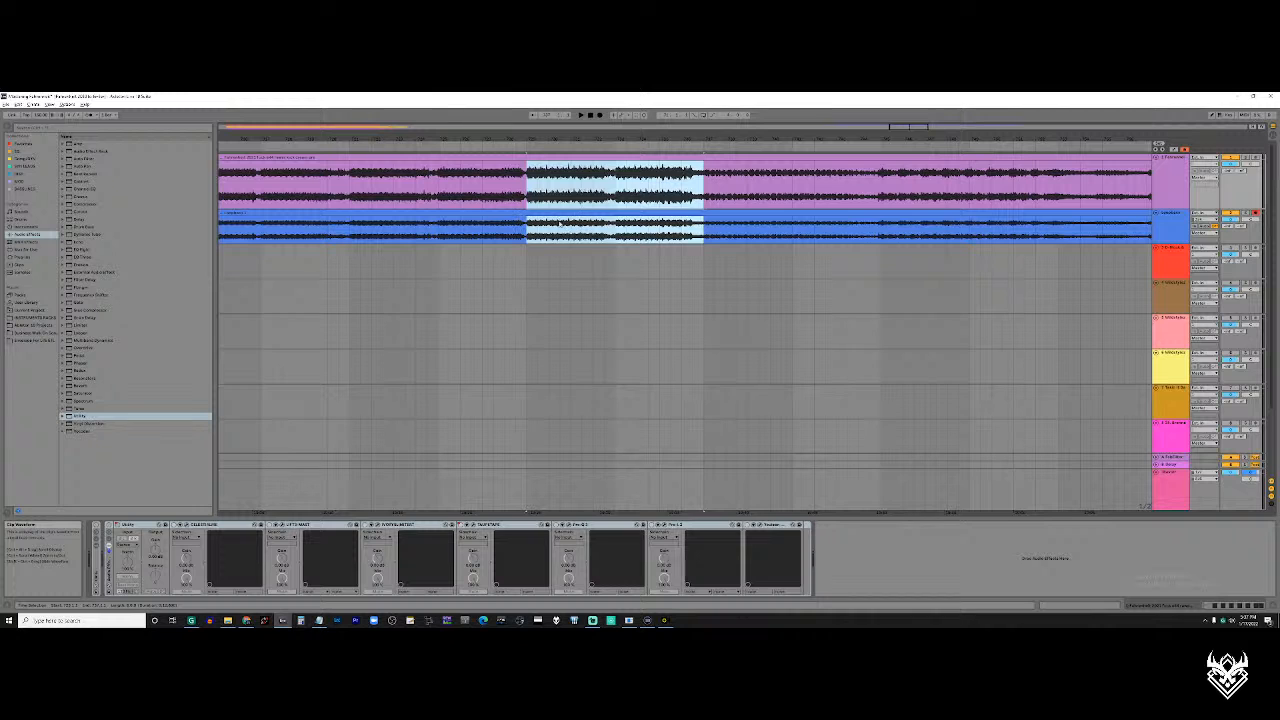
pyautogui.moveTo(528, 224); pyautogui.dragTo(702, 192)
pyautogui.click(703, 196)
pyautogui.click(671, 228)
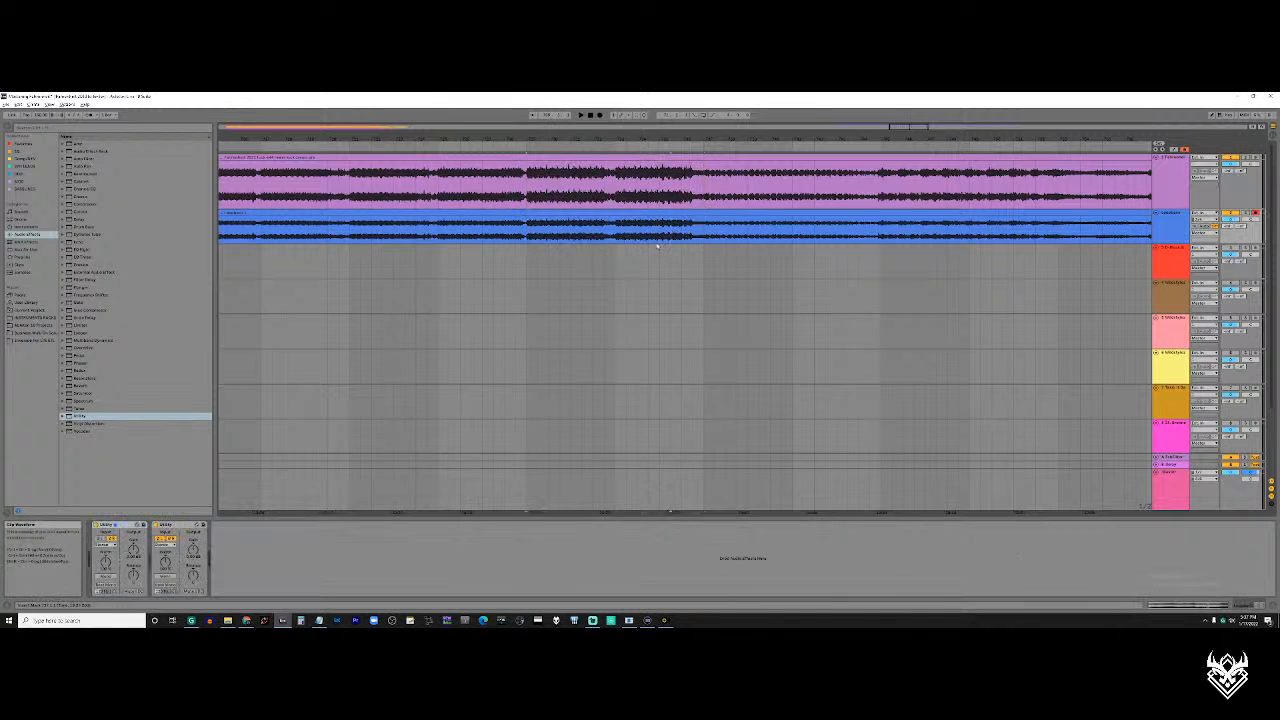
# Examine the fourth purple clip and the two blue clips beneath it, up close and in the full arrangement
pyautogui.scroll(-5, 532, 282)
pyautogui.hscroll(3, 682, 222)
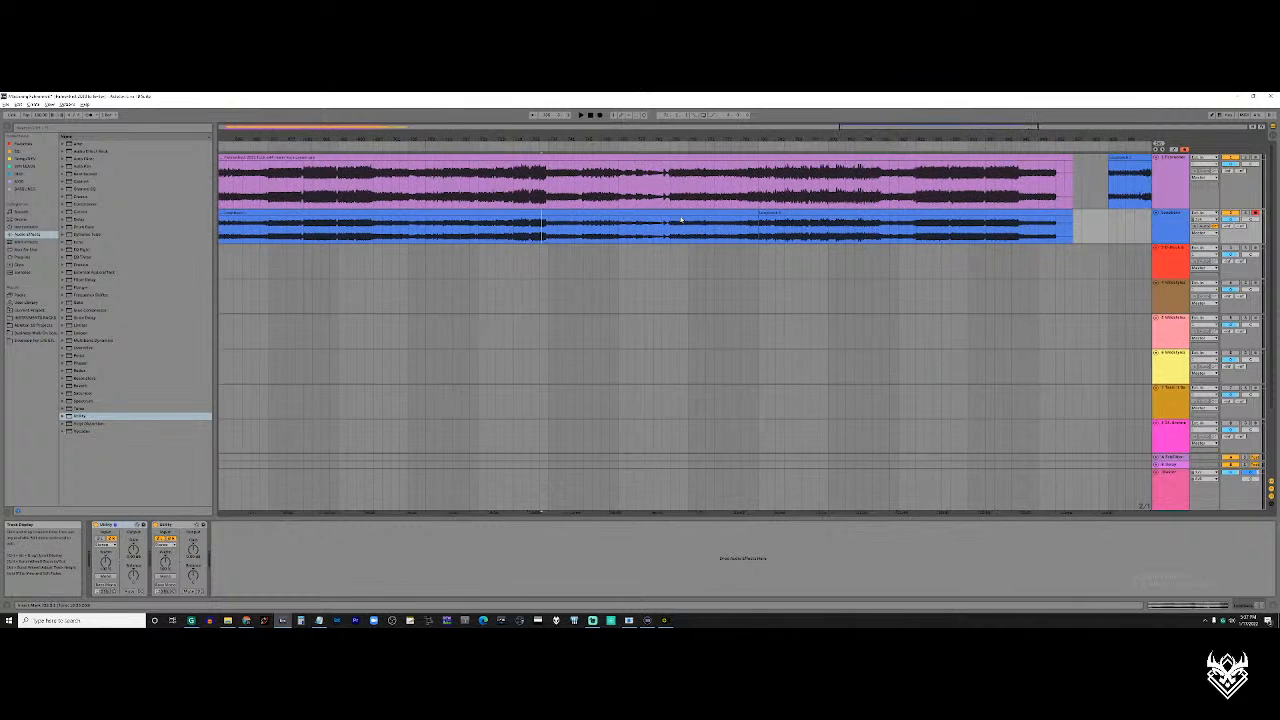
pyautogui.scroll(-4, 950, 205)
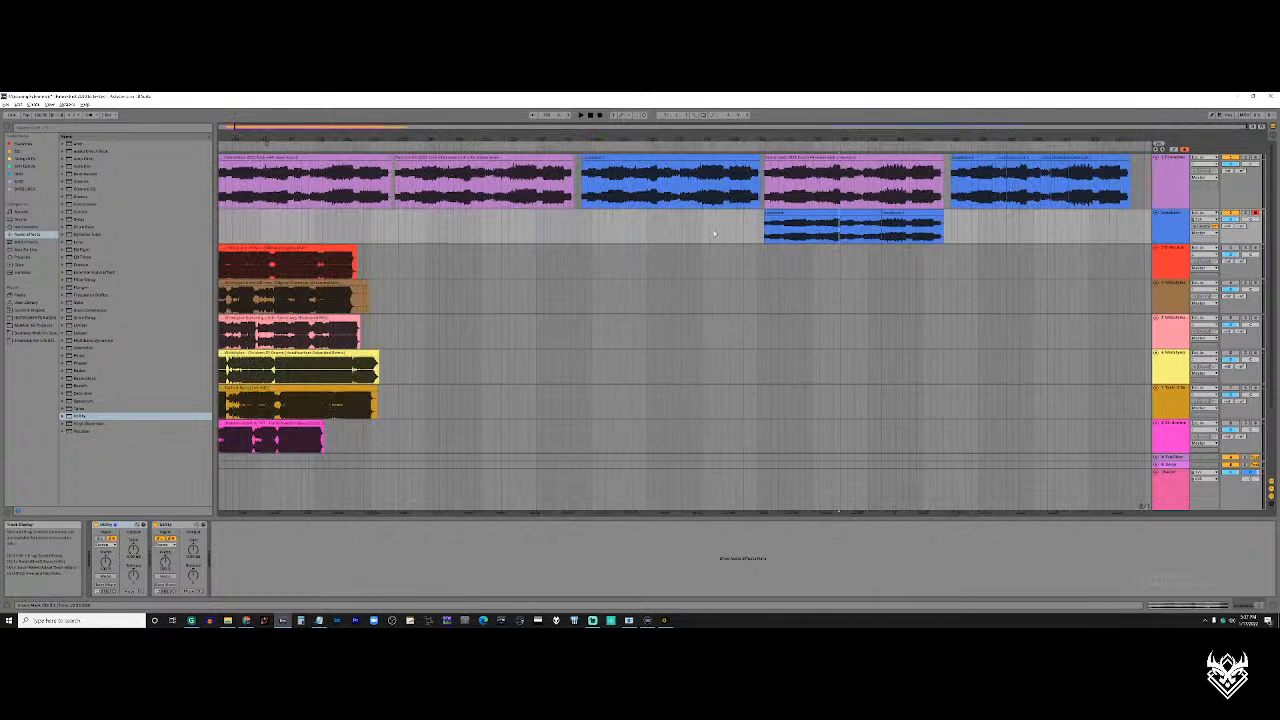
pyautogui.click(915, 200)
pyautogui.scroll(4, 915, 200)
pyautogui.click(866, 158)
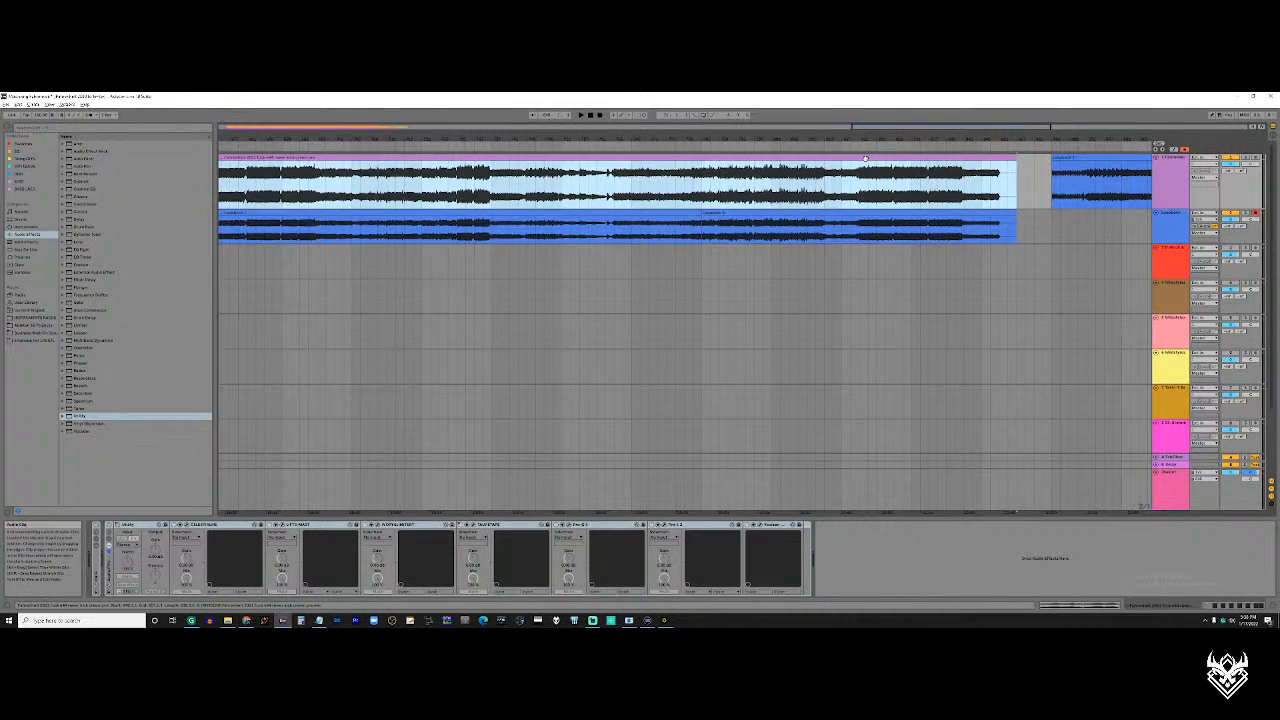
pyautogui.scroll(-4, 890, 180)
pyautogui.scroll(4, 890, 190)
pyautogui.hscroll(1, 890, 200)
pyautogui.click(885, 213)
pyautogui.scroll(-4, 880, 218)
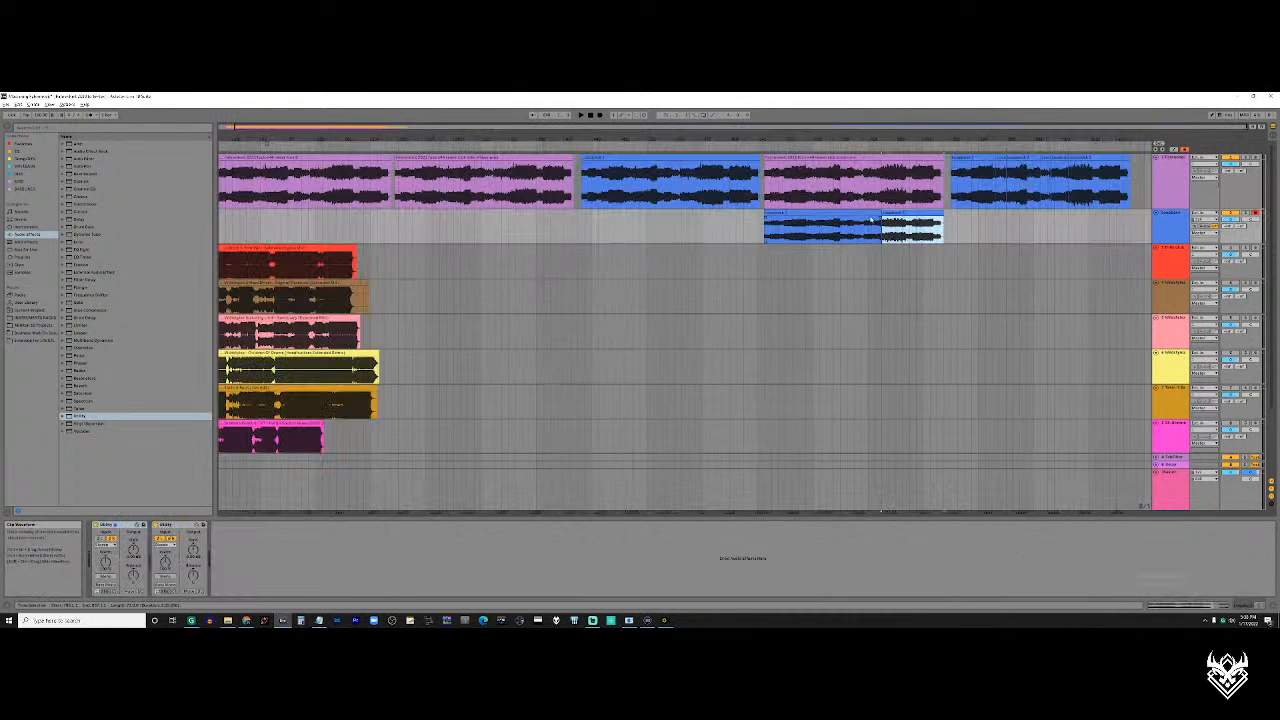
pyautogui.keyDown('shift'); pyautogui.click(872, 220); pyautogui.keyUp('shift')
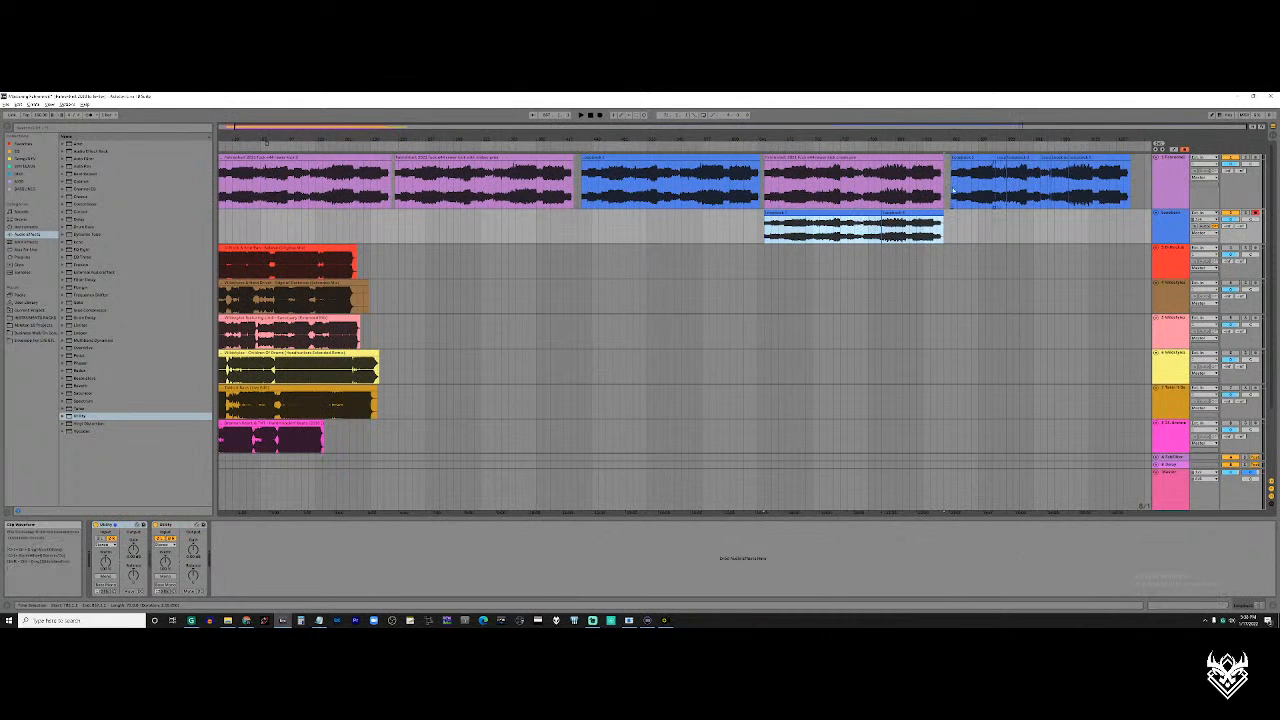
# Select the last group of blue clips on the first track and inspect its individual segments
pyautogui.moveTo(953, 190); pyautogui.dragTo(1128, 188)
pyautogui.scroll(5, 1034, 186)
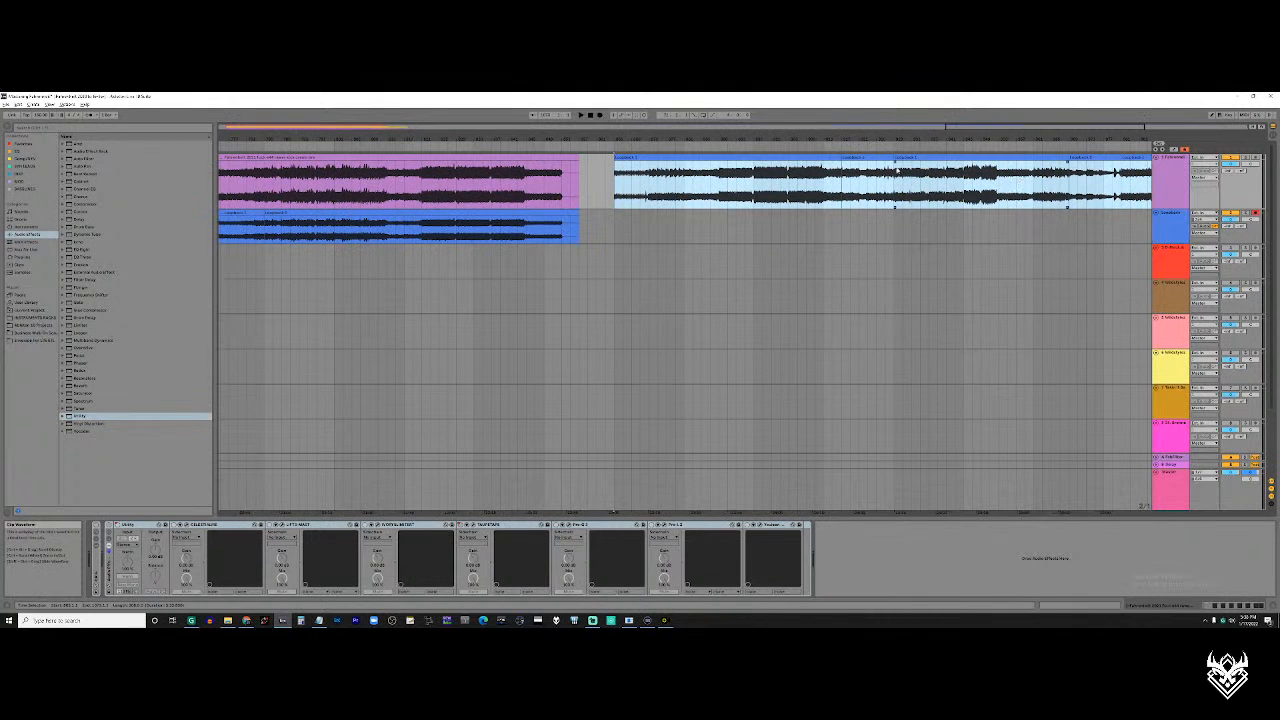
pyautogui.click(866, 158)
pyautogui.scroll(-5, 860, 182)
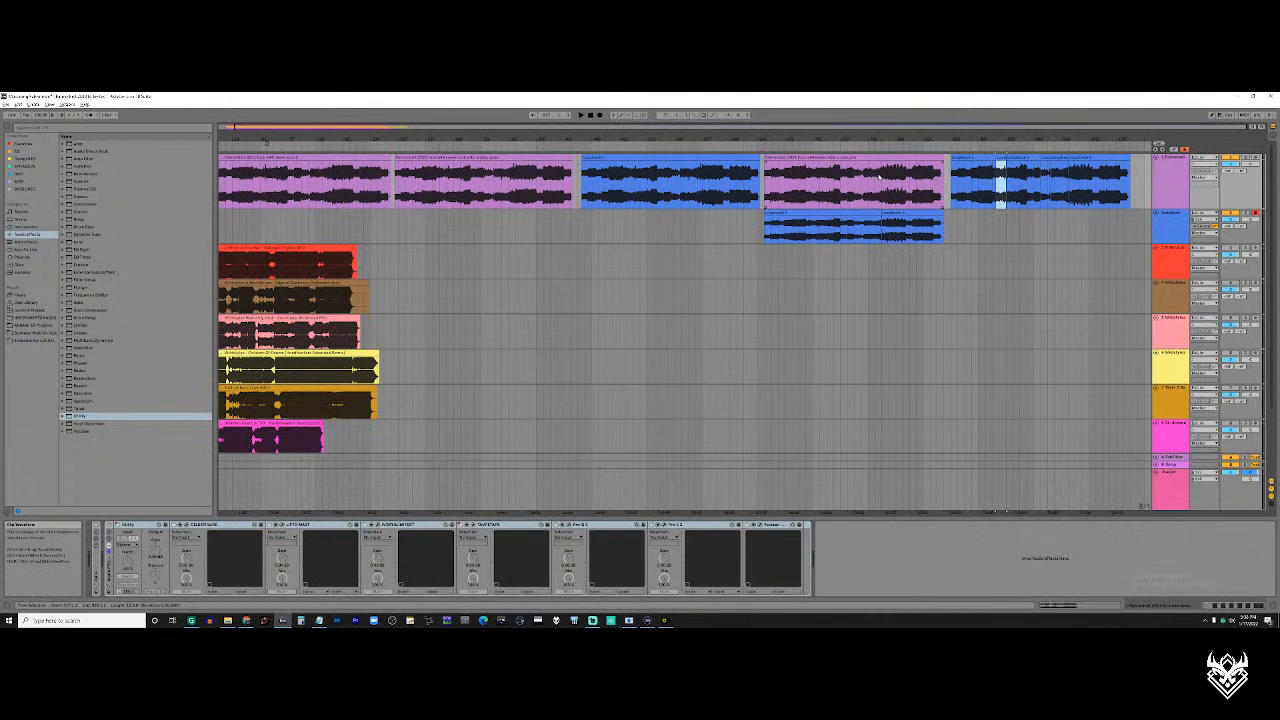
# Compare the purple clips on the first track and inspect the second one's name and waveform up close
pyautogui.click(470, 159)
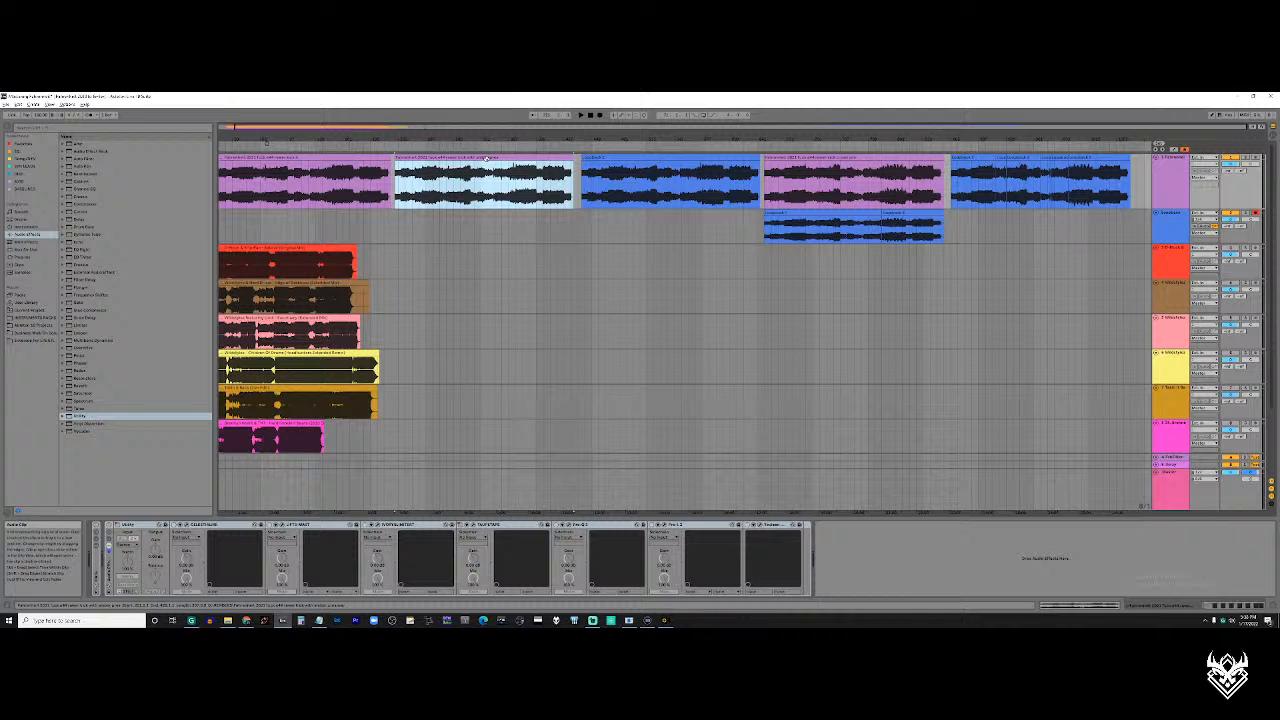
pyautogui.click(778, 158)
pyautogui.click(464, 158)
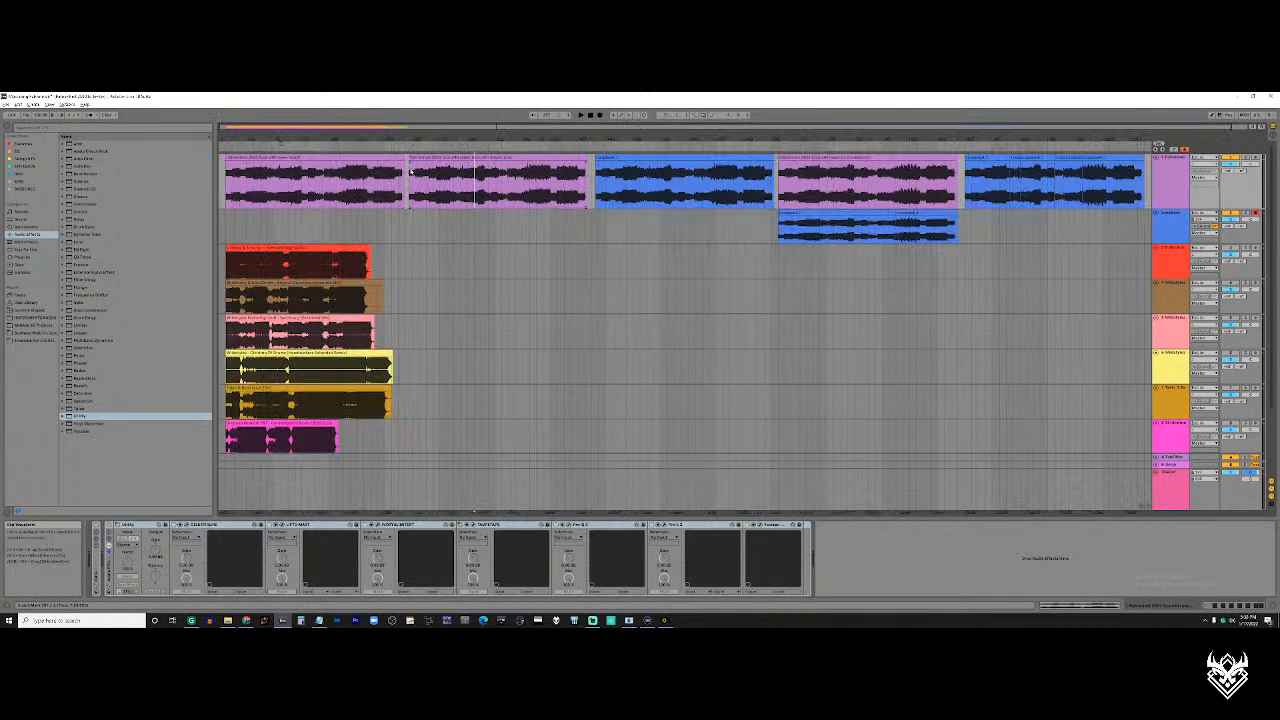
pyautogui.click(325, 157)
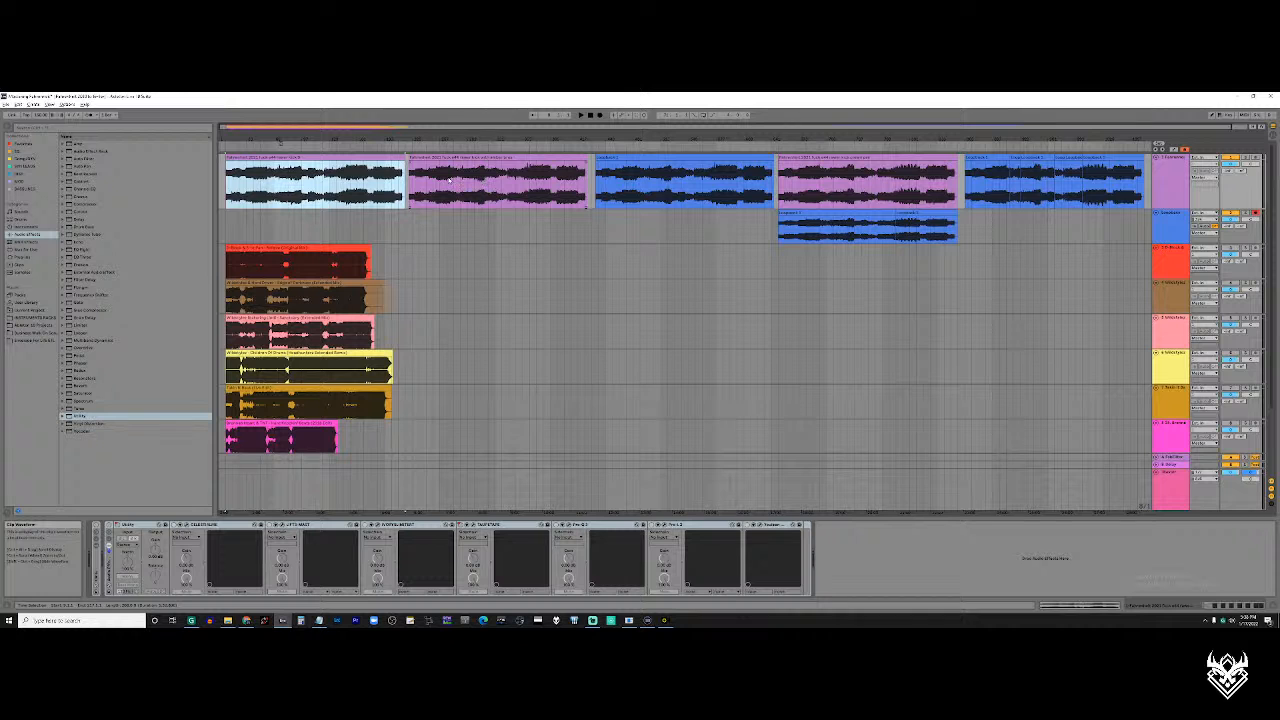
pyautogui.click(452, 180)
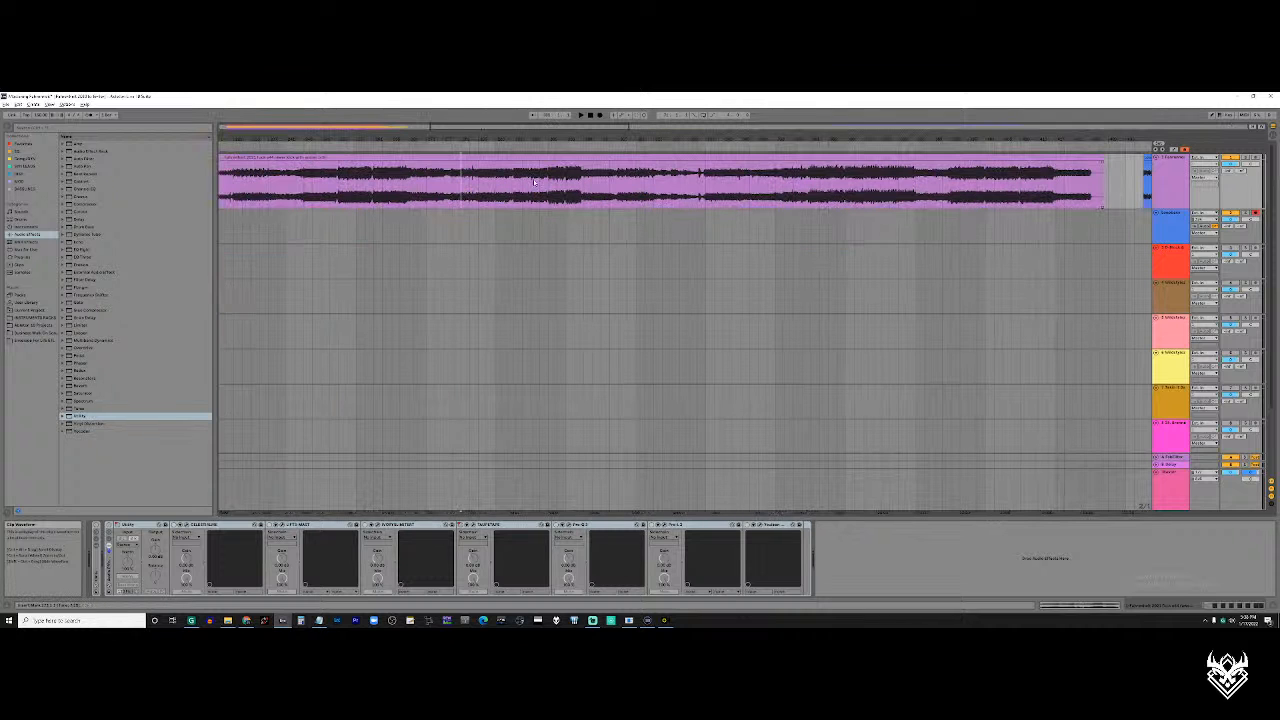
pyautogui.click(325, 163)
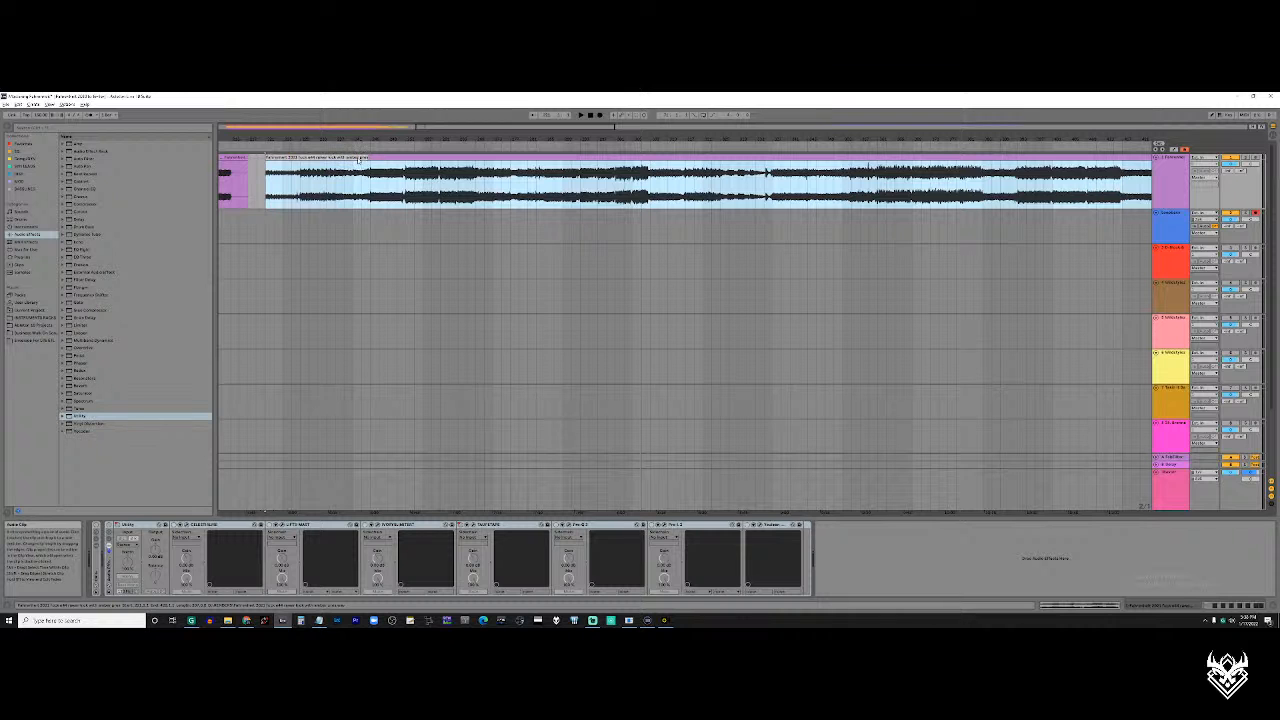
pyautogui.click(361, 180)
# Switch to Chrome, search for "acustica amber" in a new tab and open the Acustica Audio Amber3 product page
pyautogui.click(247, 620)
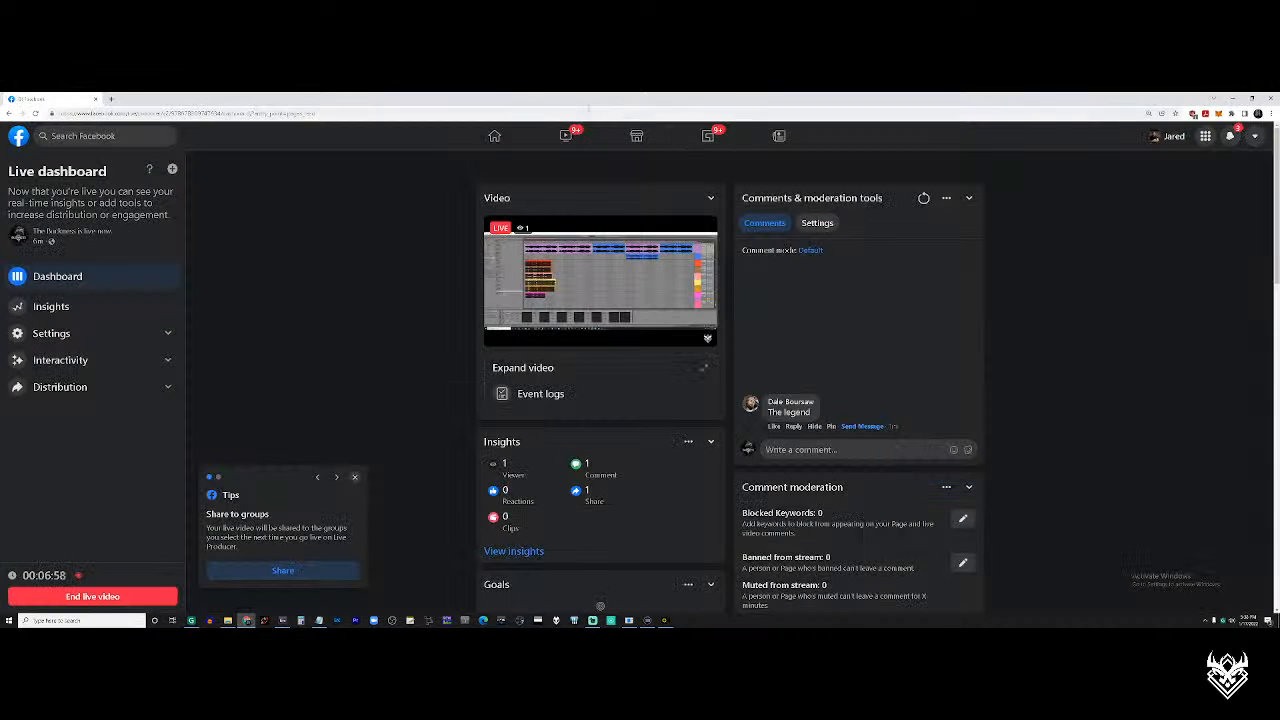
pyautogui.hotkey('ctrl', 't')
pyautogui.write('acustica')
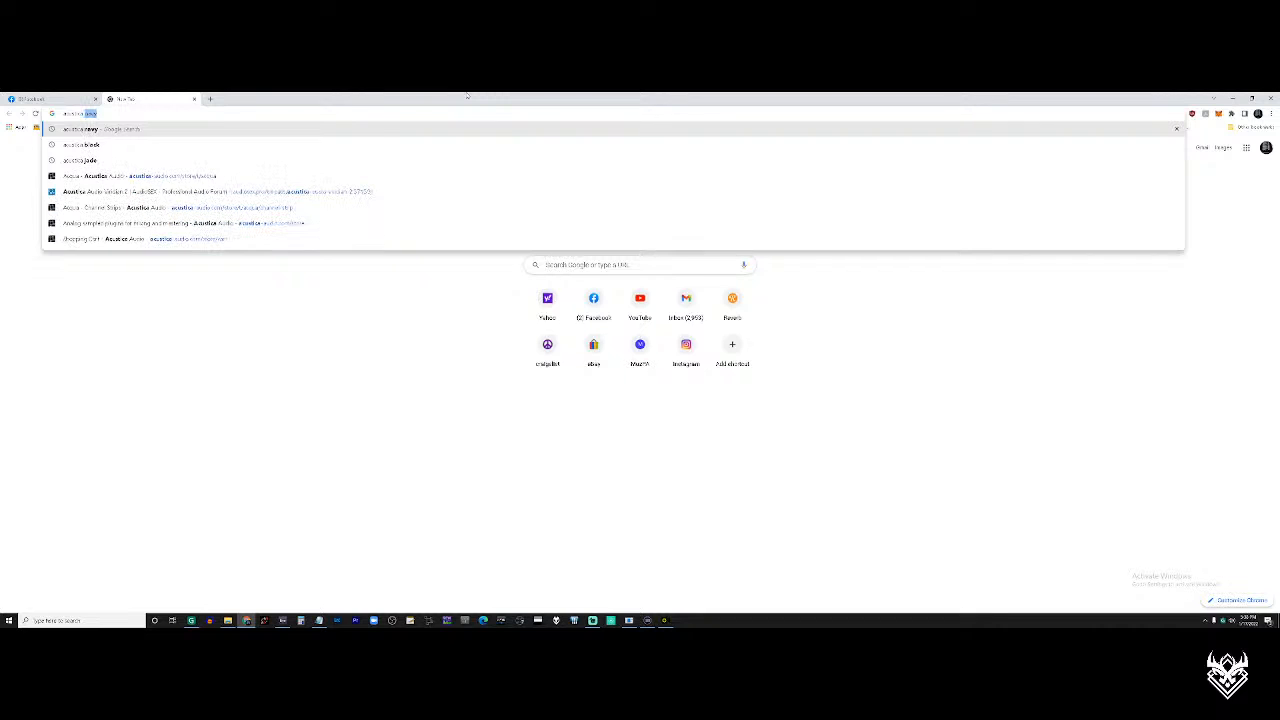
pyautogui.write(' amber')
pyautogui.press('Return')
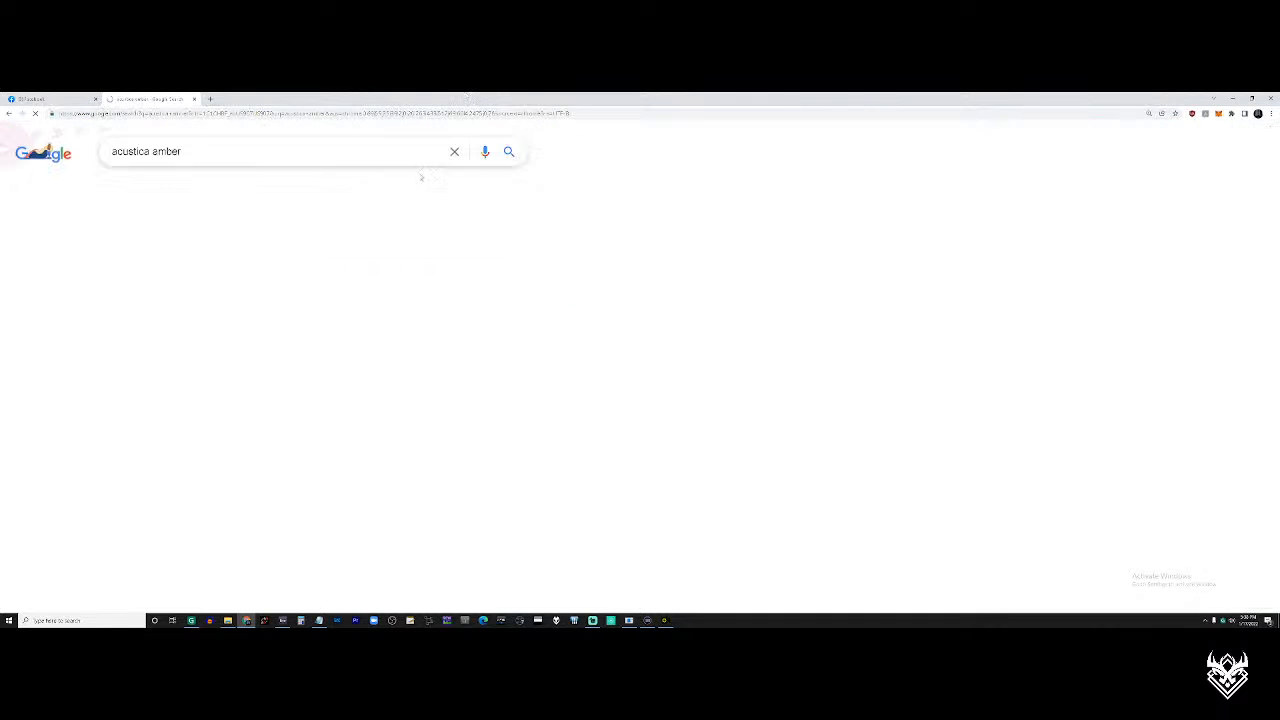
pyautogui.click(216, 264)
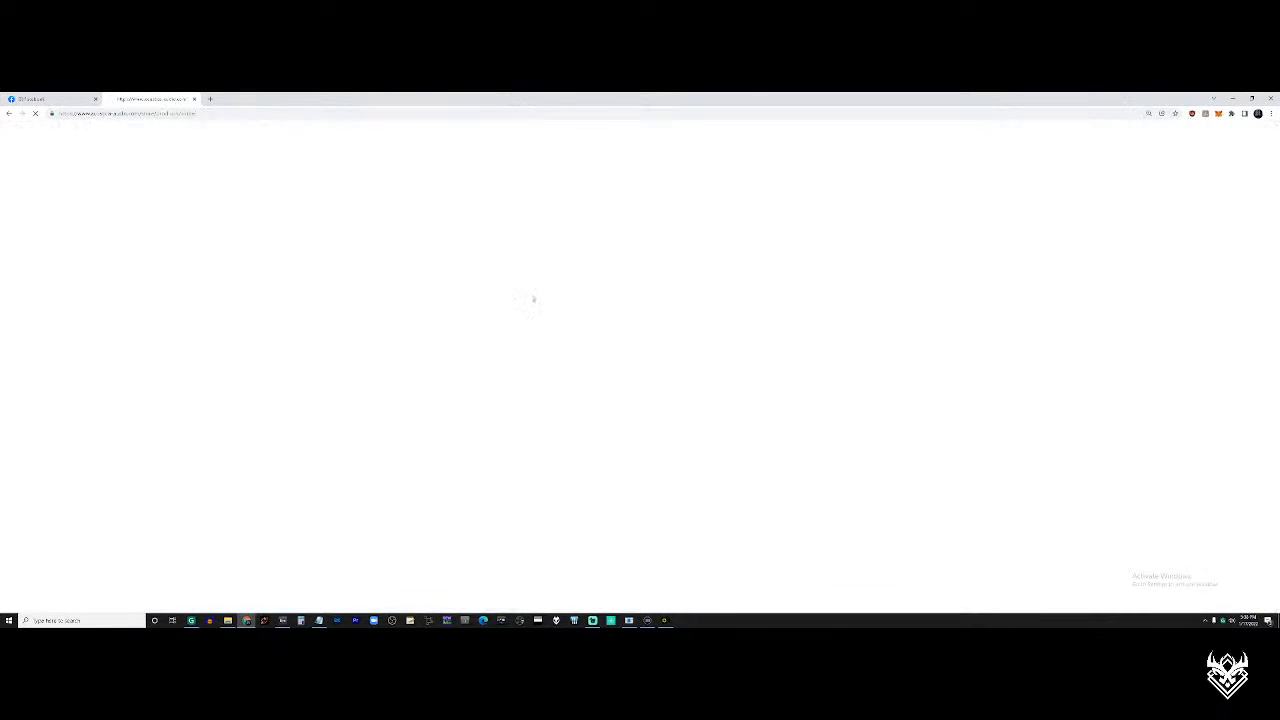
# Read the Amber3 page's introduction and module details, and look over the pictures of the plugin suite
pyautogui.scroll(-10, 541, 319)
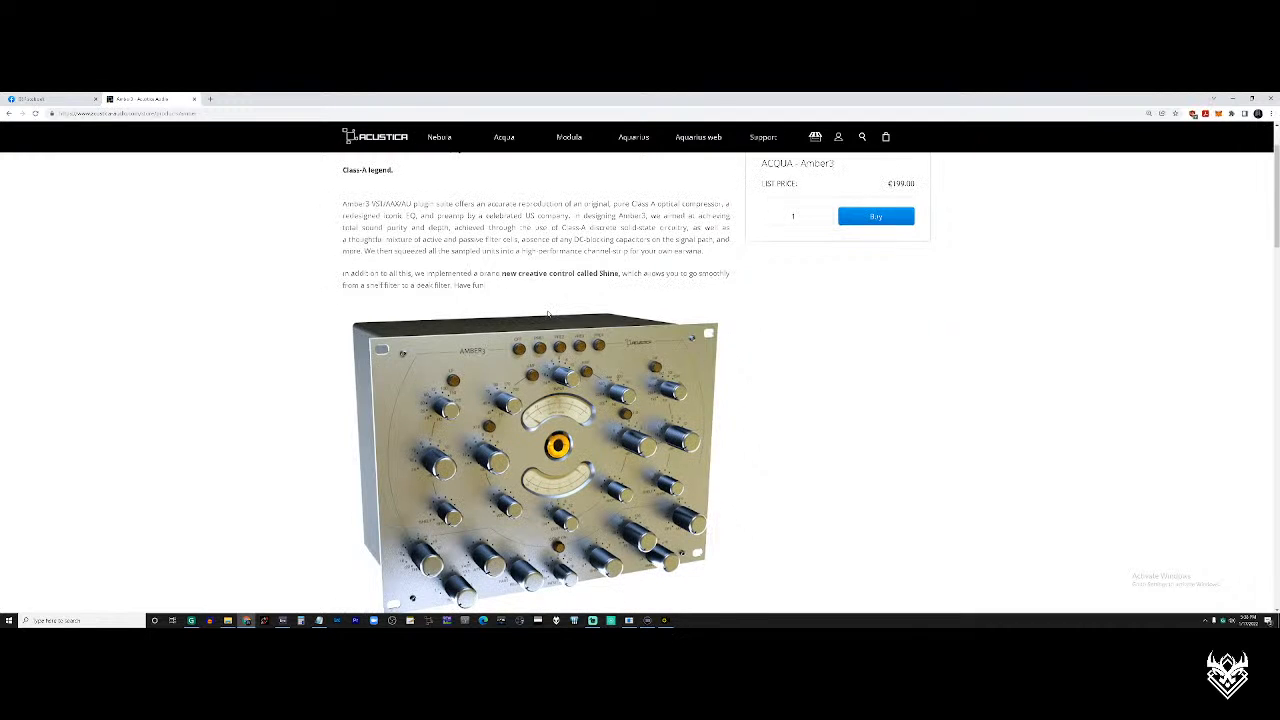
pyautogui.scroll(-10, 548, 333)
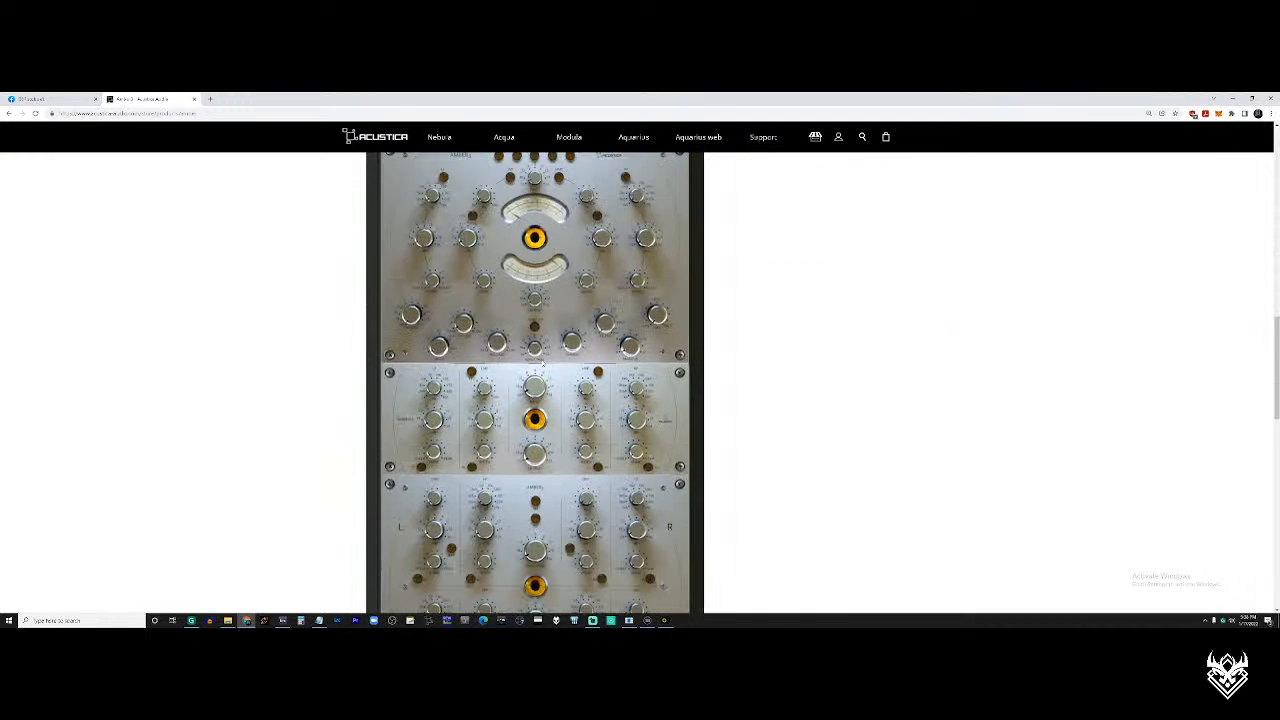
pyautogui.scroll(20, 540, 357)
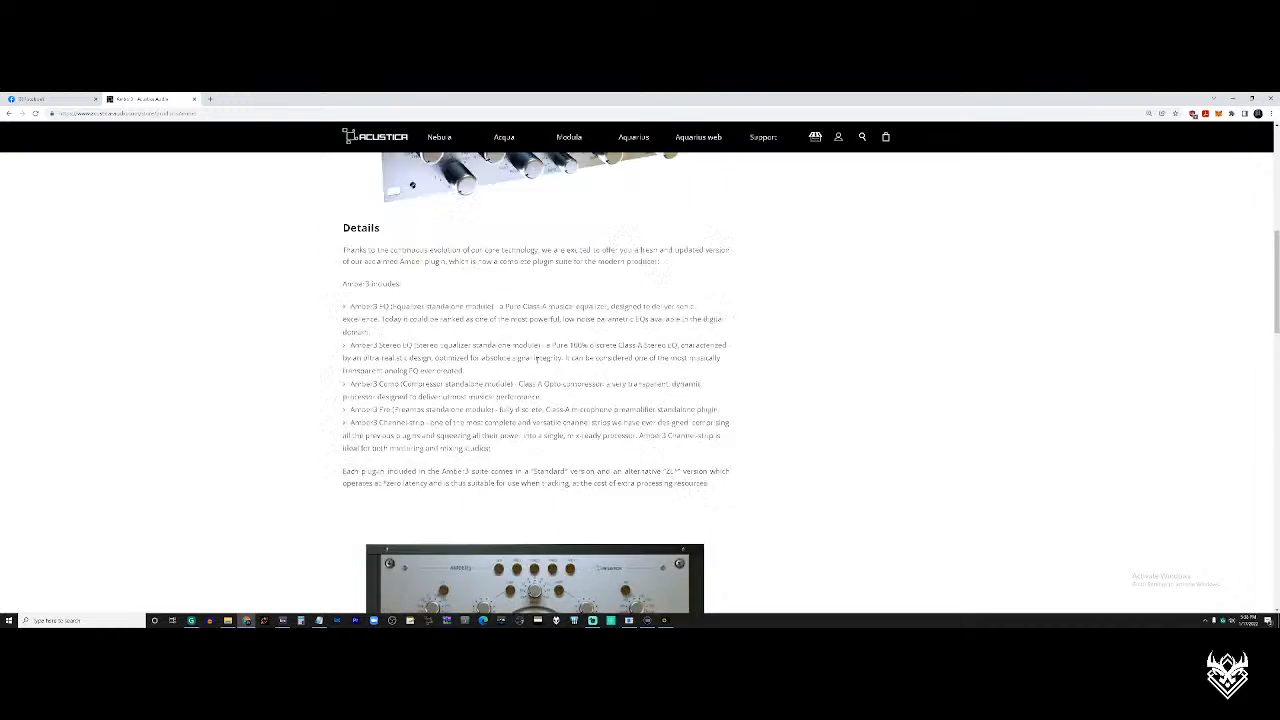
pyautogui.moveTo(539, 367); pyautogui.dragTo(423, 231)
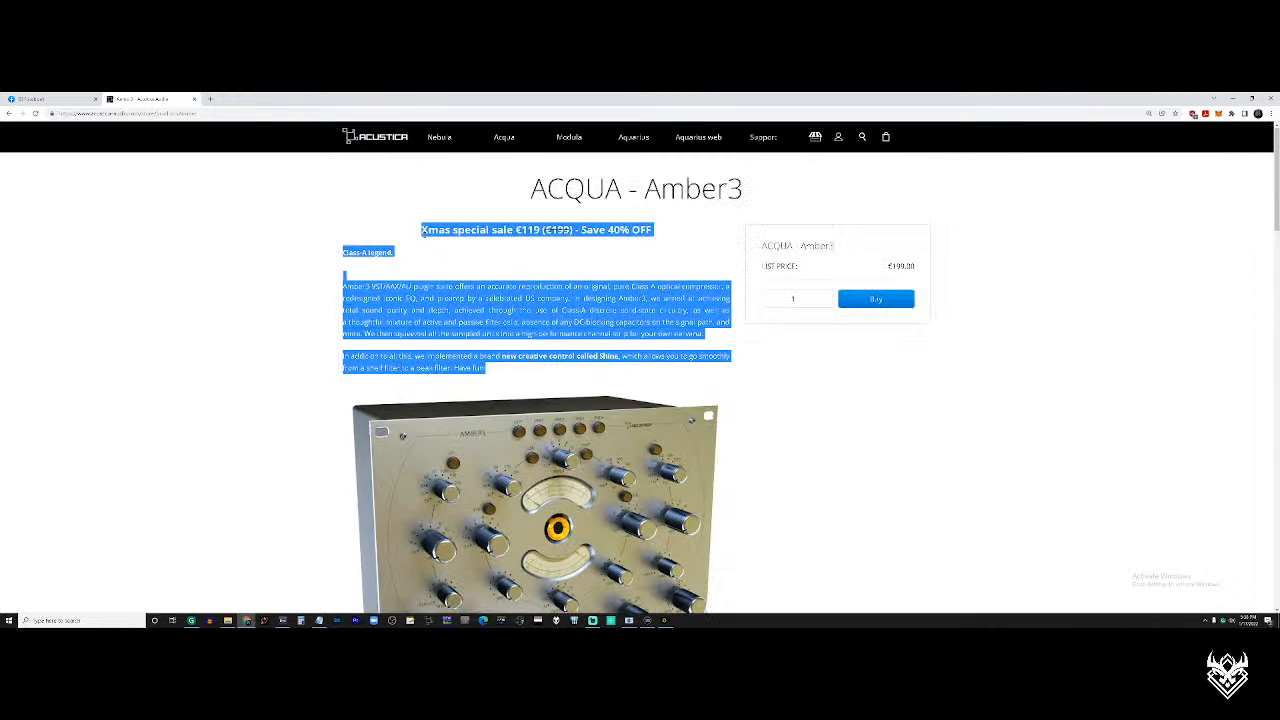
pyautogui.click(418, 238)
pyautogui.moveTo(342, 253); pyautogui.dragTo(495, 372)
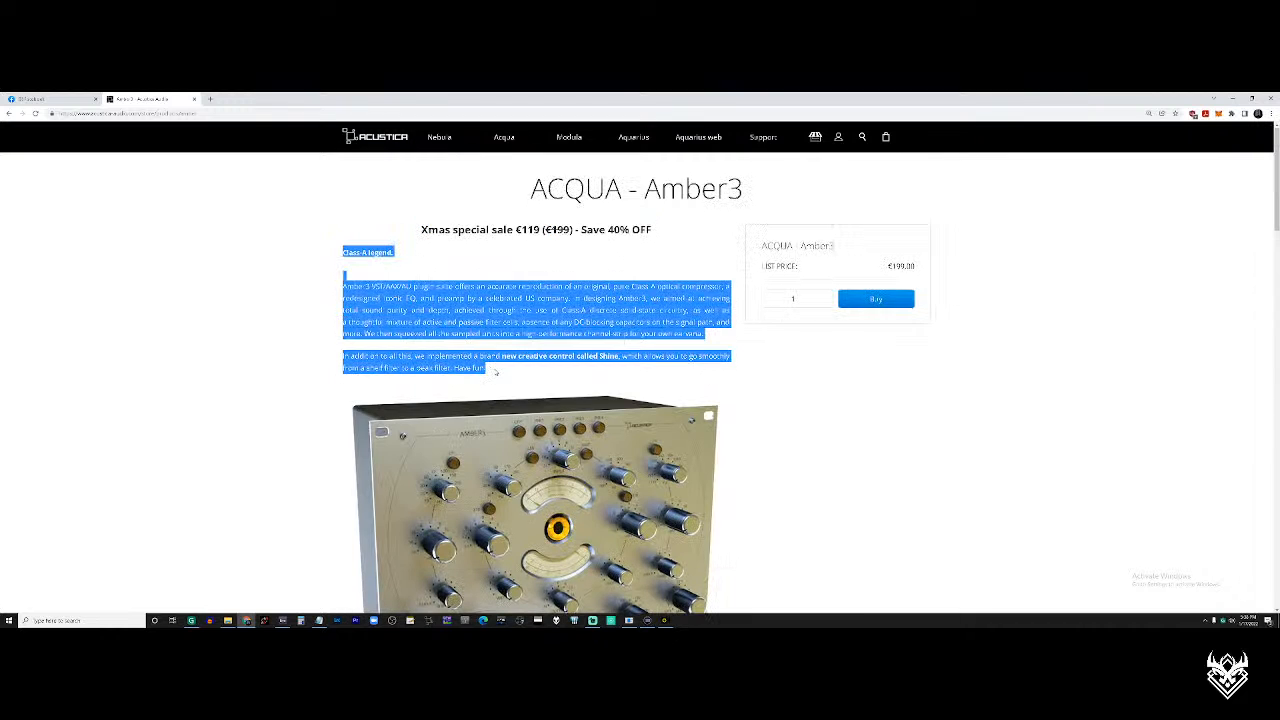
pyautogui.click(495, 372)
pyautogui.scroll(-8, 496, 372)
pyautogui.scroll(-10, 495, 372)
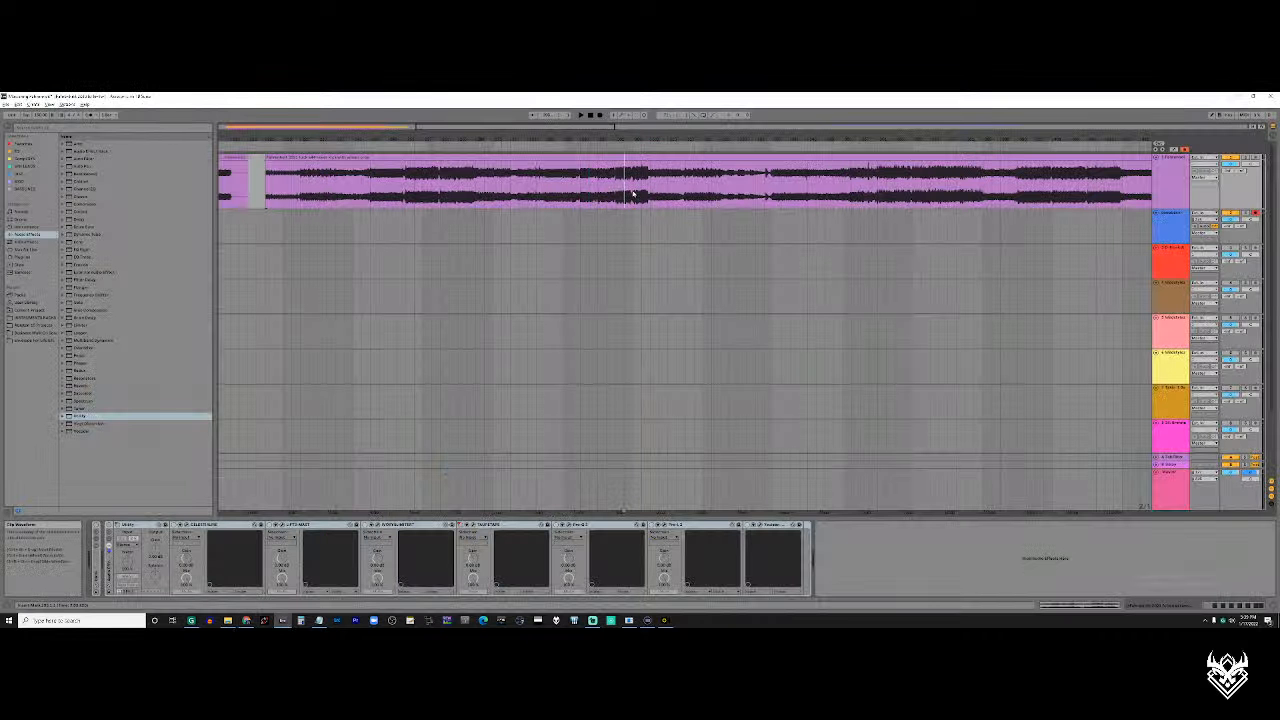
# Switch back to Ableton Live and place the insert marker at the first loud section of the second purple clip
pyautogui.hscroll(1, 630, 205)
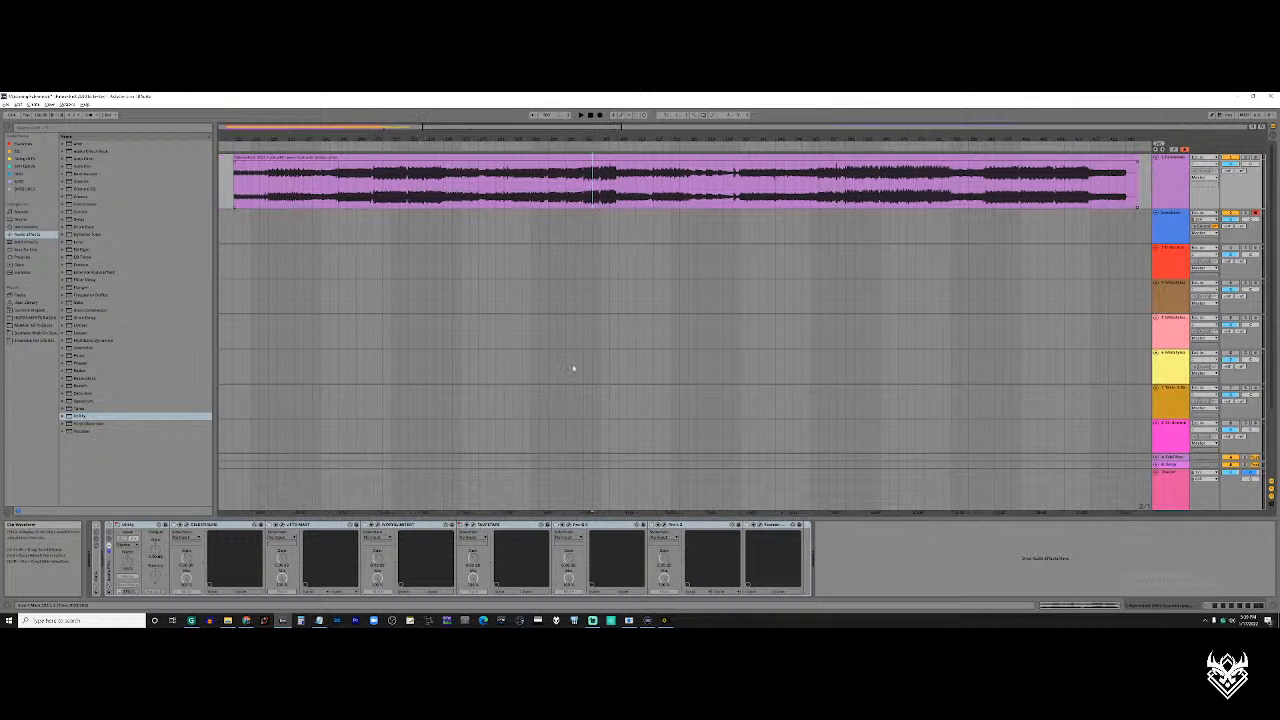
pyautogui.click(386, 172)
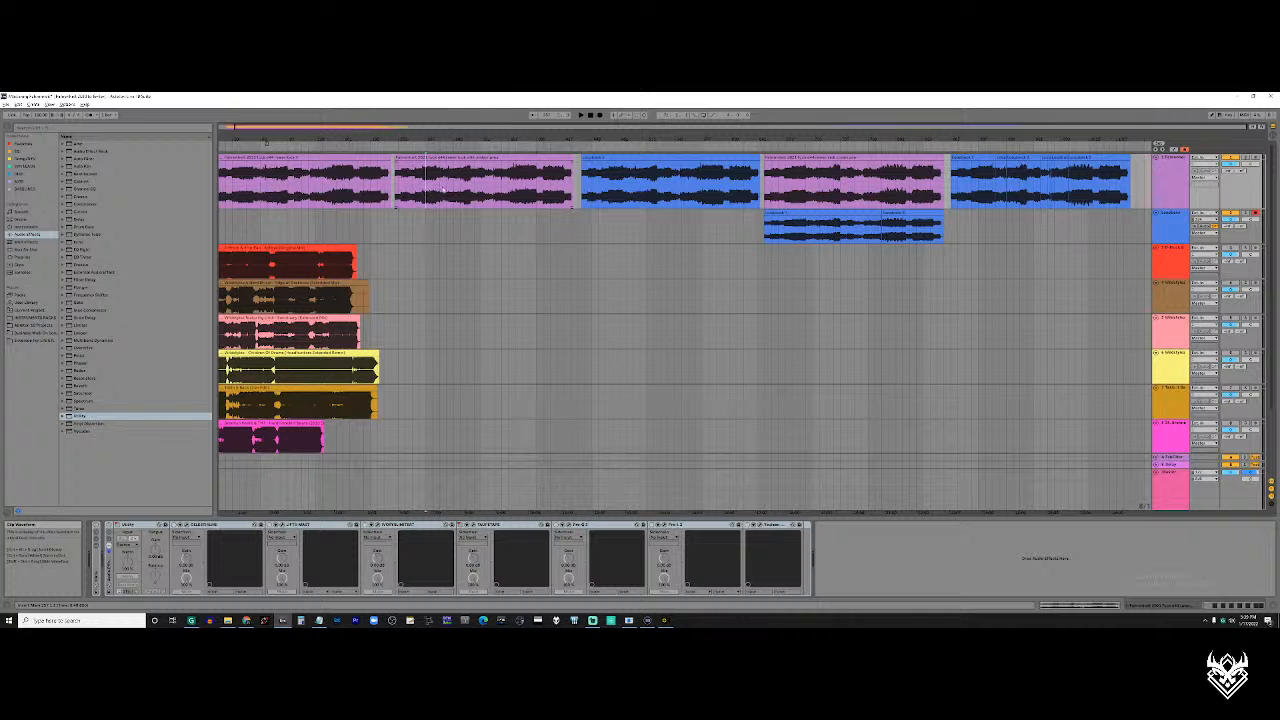
# Compare the purple clips on the first track and examine the first clip's waveform around its early loud section
pyautogui.click(510, 157)
pyautogui.click(822, 157)
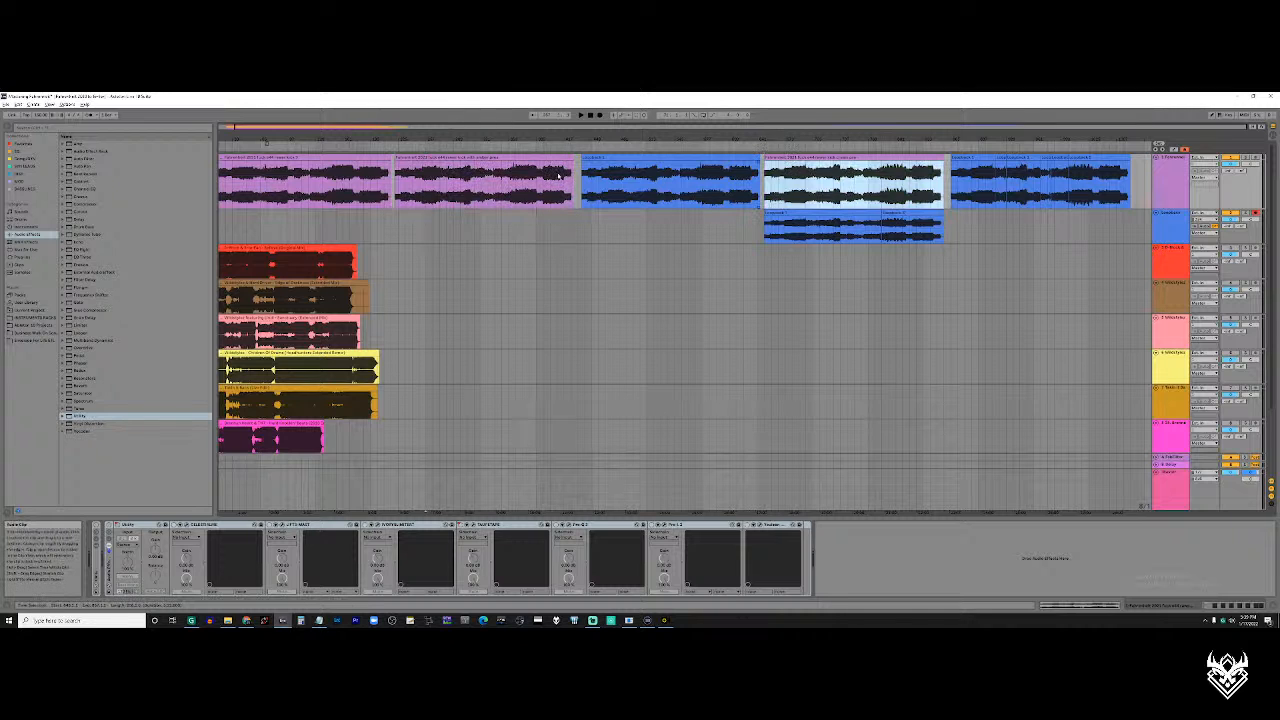
pyautogui.click(341, 156)
pyautogui.click(261, 181)
pyautogui.scroll(5, 261, 183)
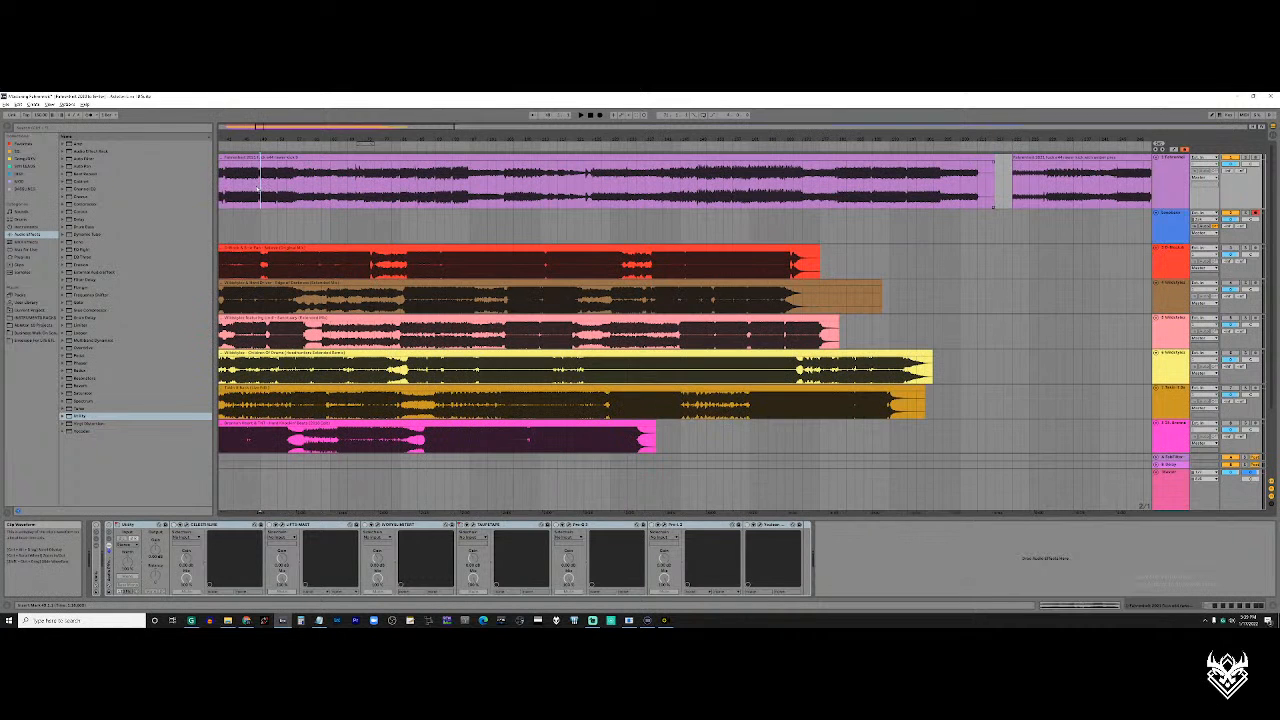
pyautogui.moveTo(267, 188); pyautogui.dragTo(335, 195)
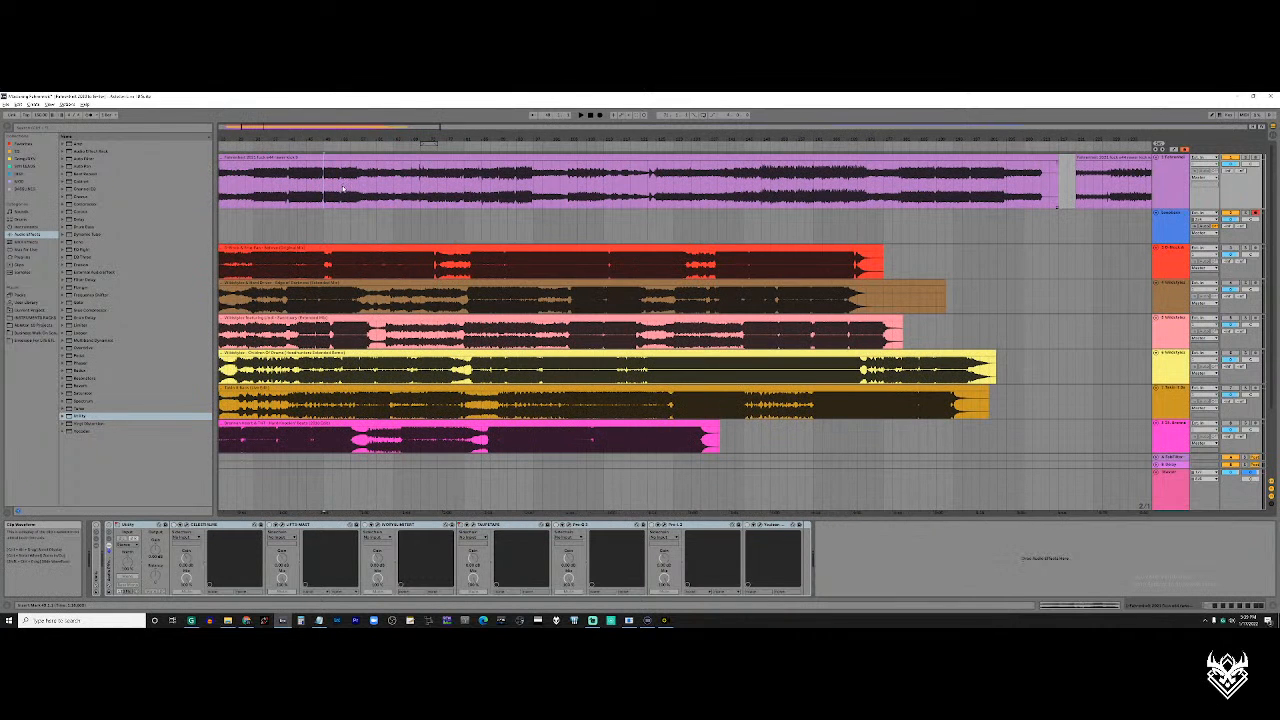
pyautogui.scroll(-5, 347, 186)
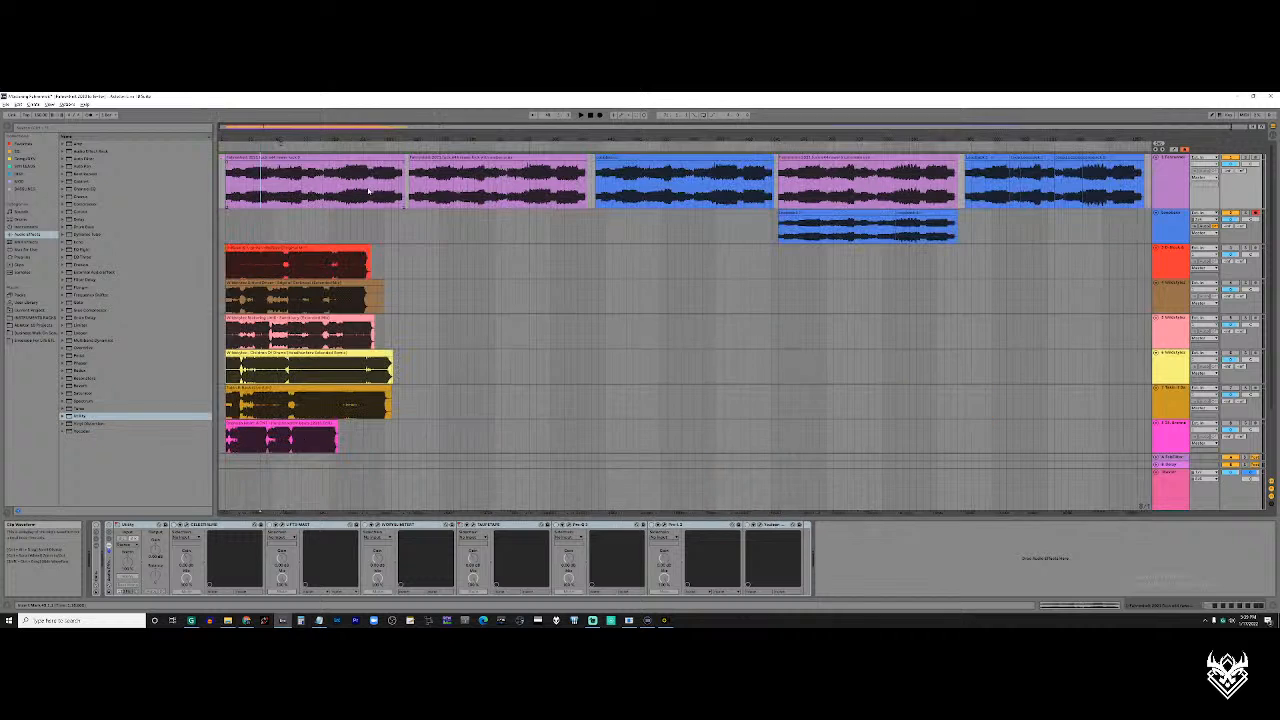
# Select the opening segment of the last blue clip group on the first track and look it over
pyautogui.click(1001, 158)
pyautogui.click(990, 158)
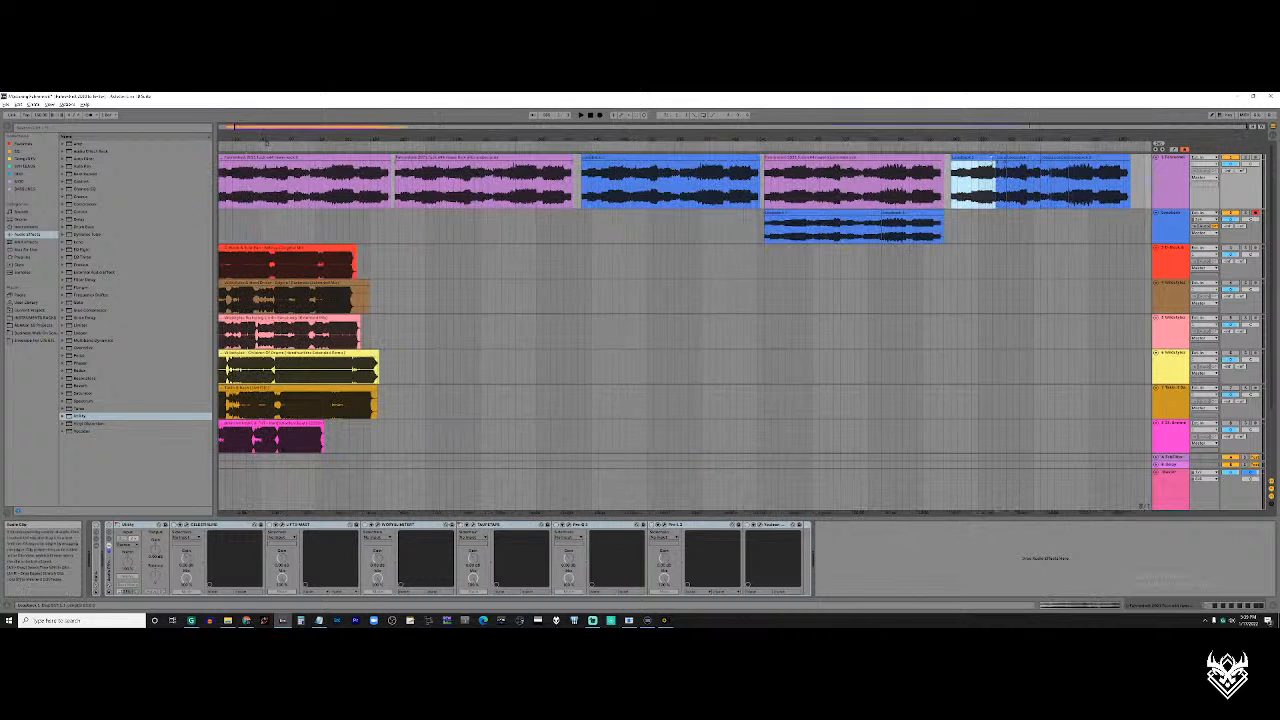
pyautogui.scroll(5, 992, 163)
pyautogui.scroll(-5, 861, 166)
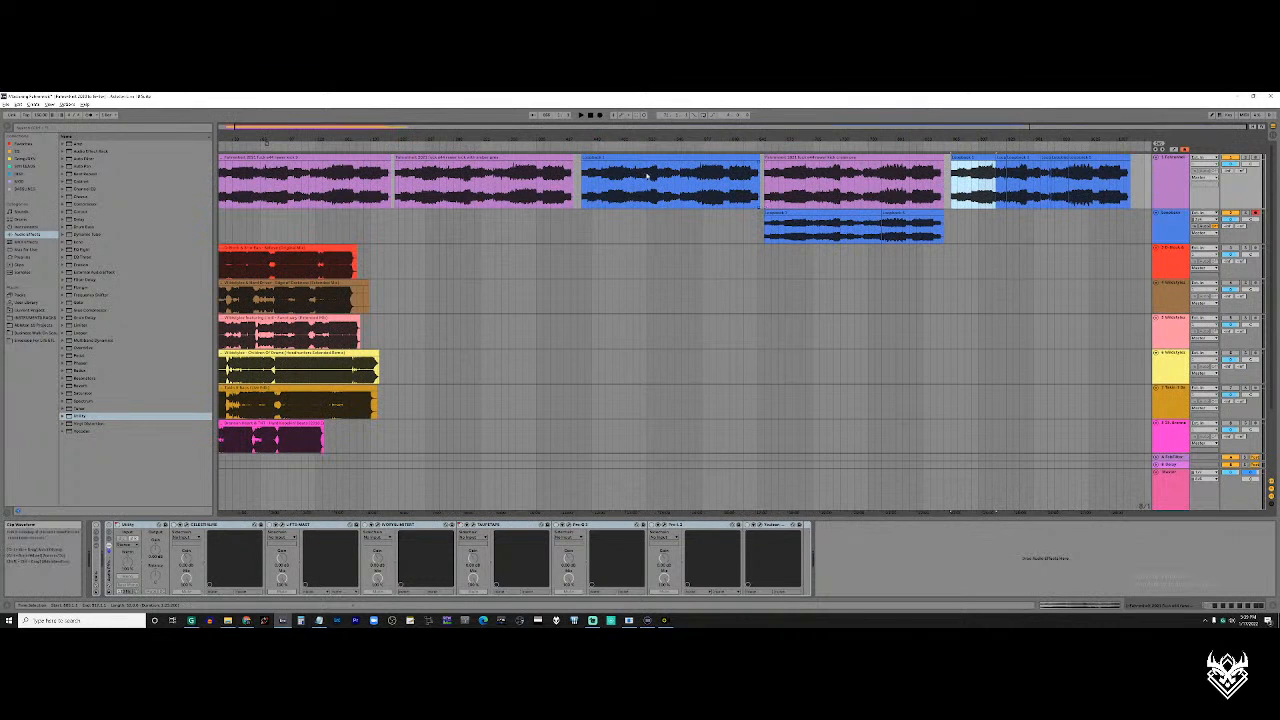
# Inspect the names and waveforms of the second and third purple clips on the first track up close
pyautogui.click(500, 157)
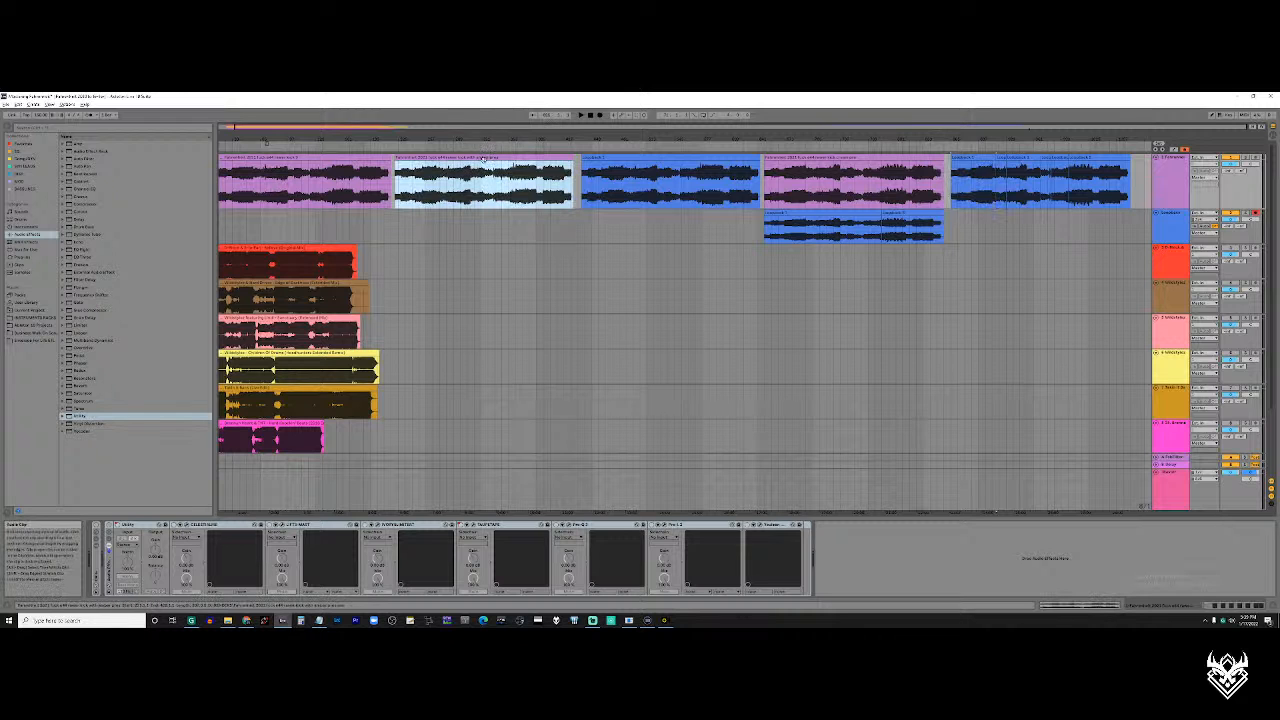
pyautogui.press('z')
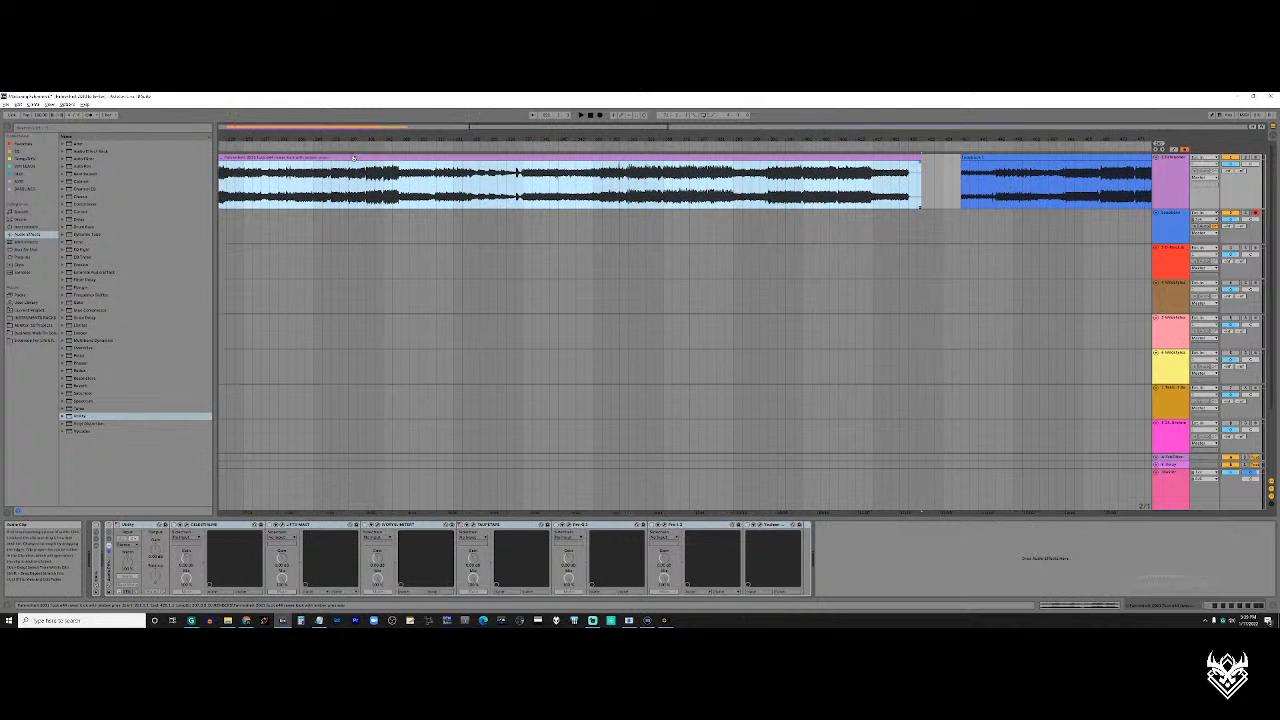
pyautogui.press('x')
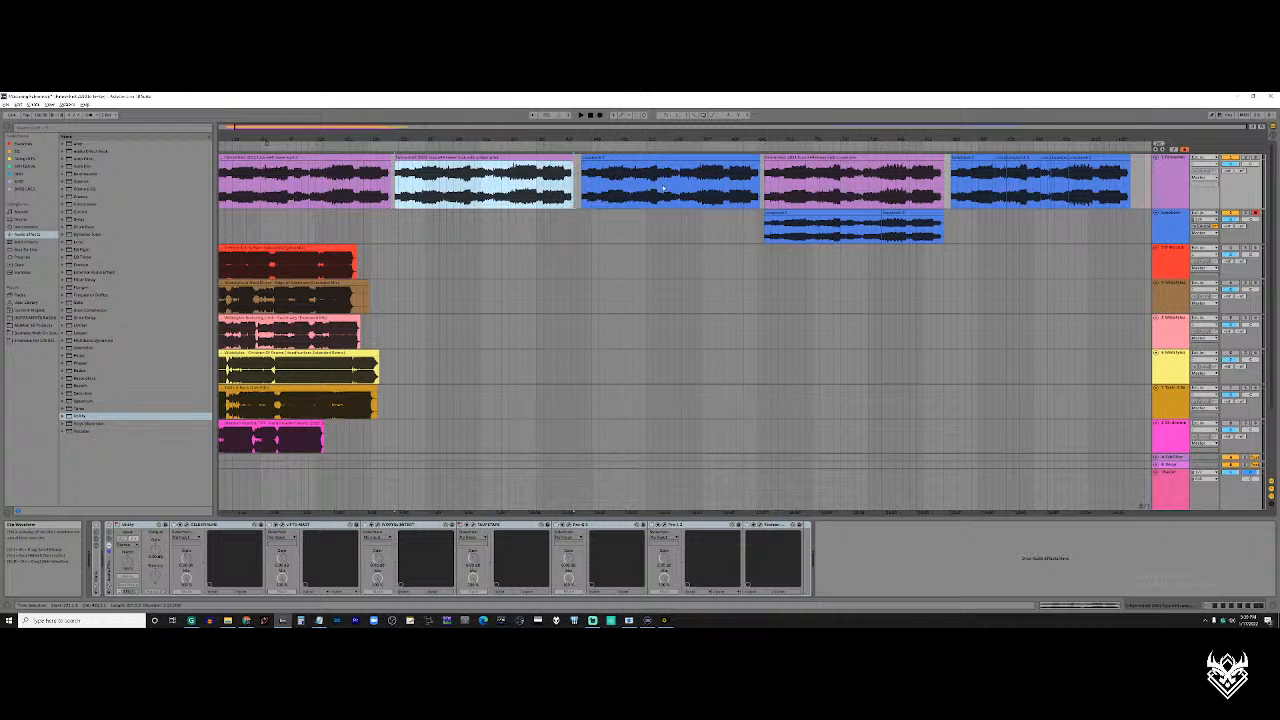
pyautogui.click(829, 157)
pyautogui.press('z')
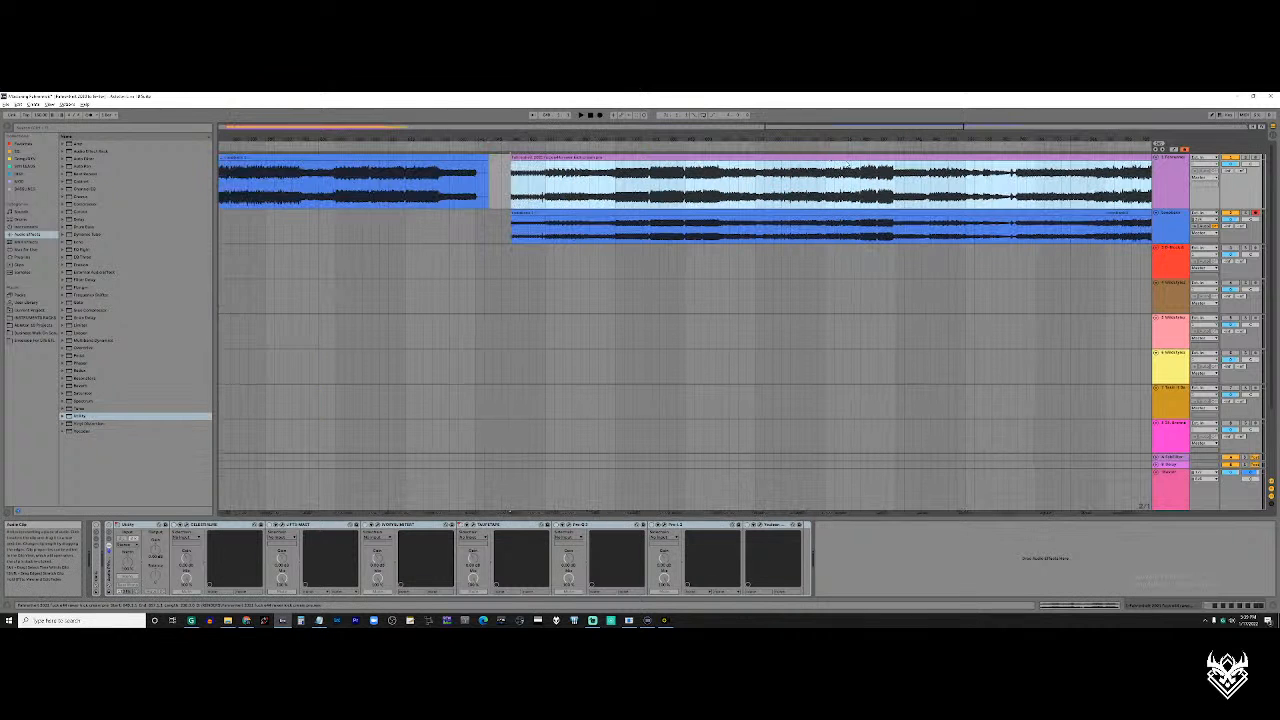
pyautogui.hscroll(5, 848, 172)
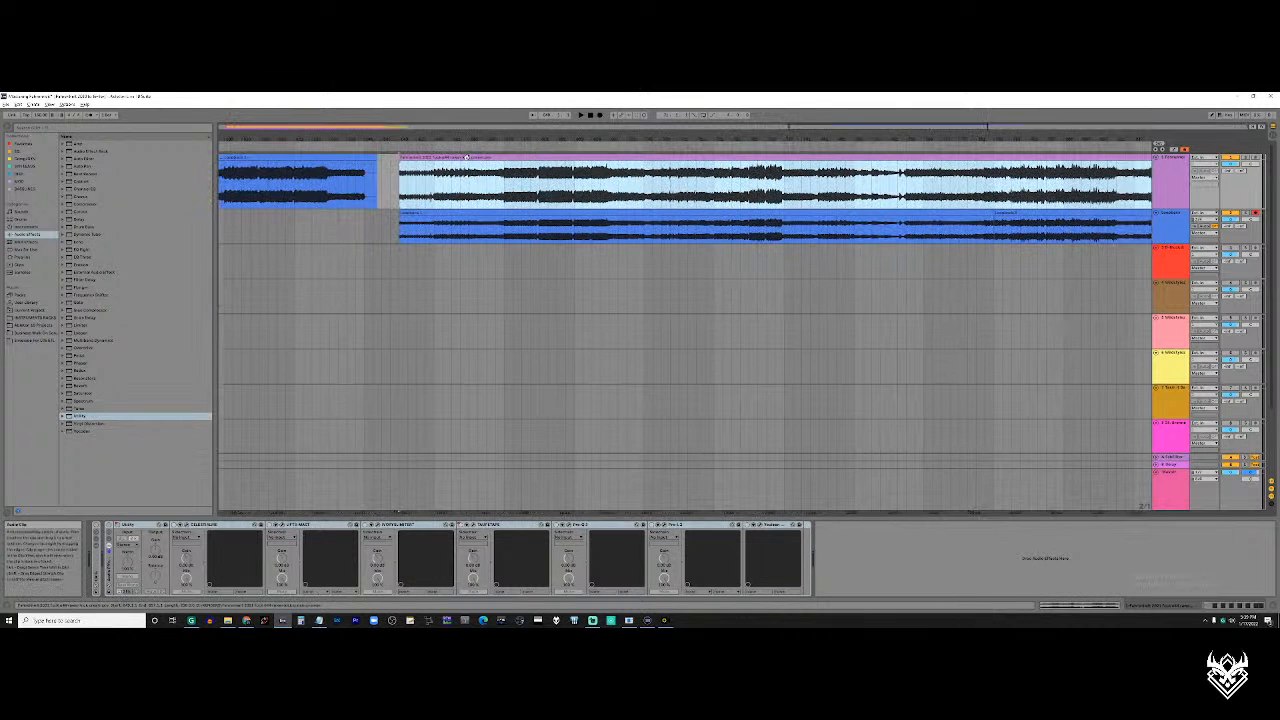
pyautogui.press('x')
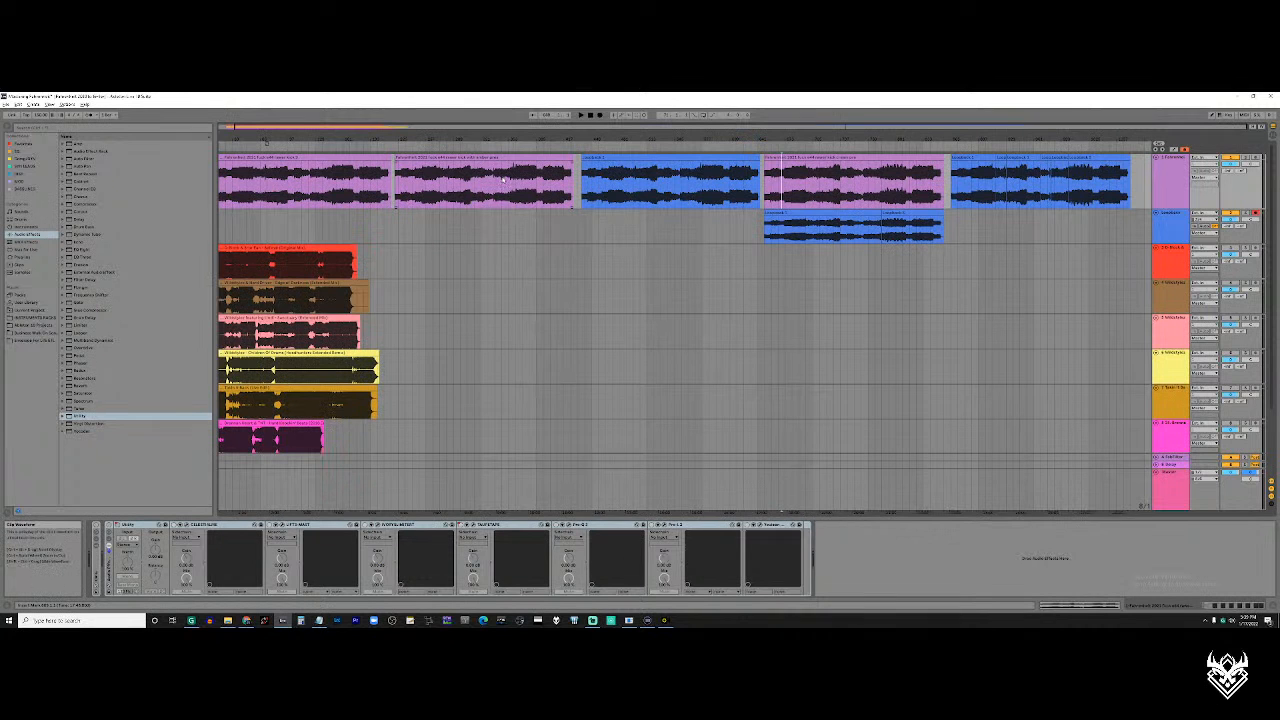
# Point out the blue clip on the second track and its device chain, and the last blue clip group on the first track
pyautogui.click(853, 213)
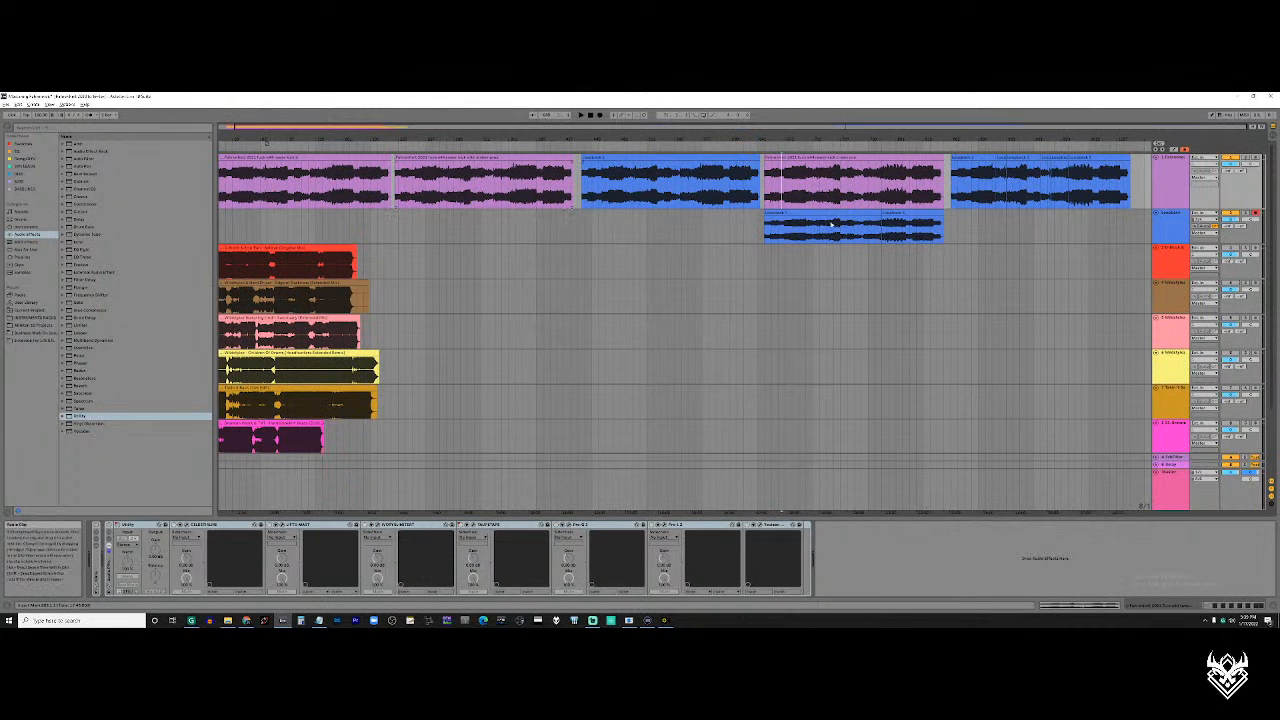
pyautogui.click(834, 232)
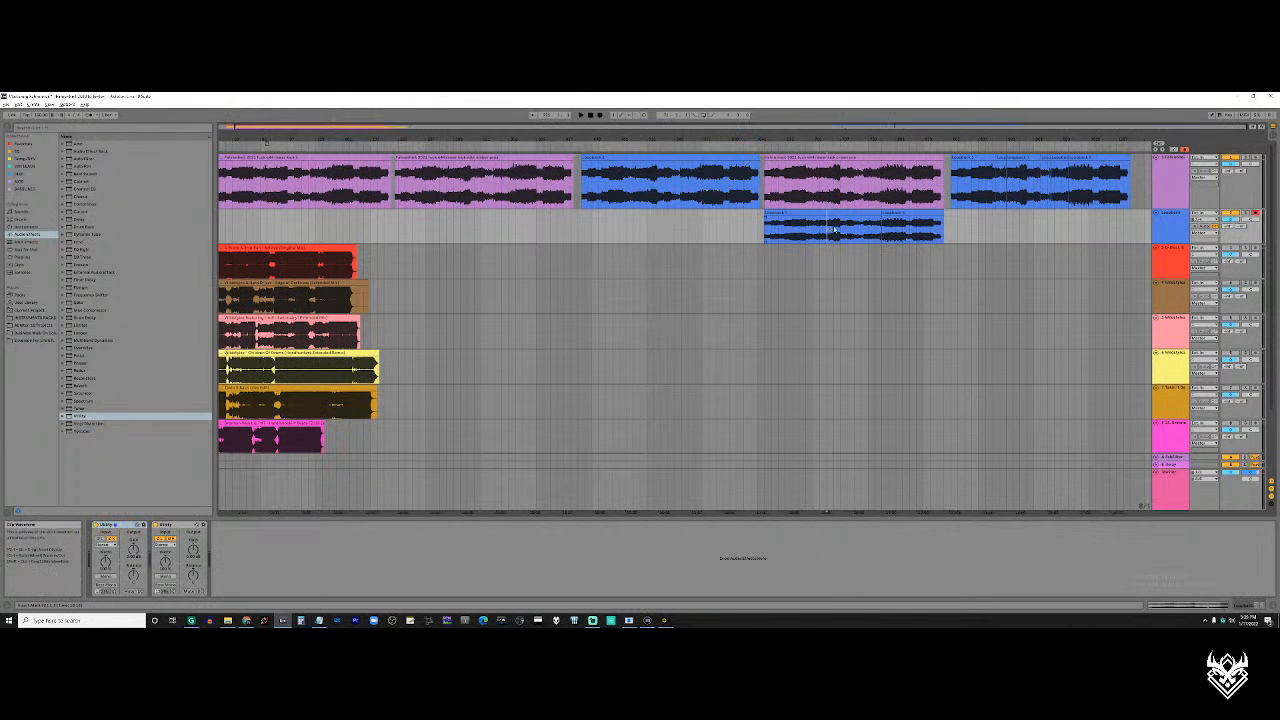
pyautogui.click(999, 187)
pyautogui.moveTo(999, 140)
pyautogui.mouseDown()
pyautogui.moveTo(999, 155)
pyautogui.moveTo(567, 155)
pyautogui.moveTo(998, 140)
pyautogui.mouseUp()
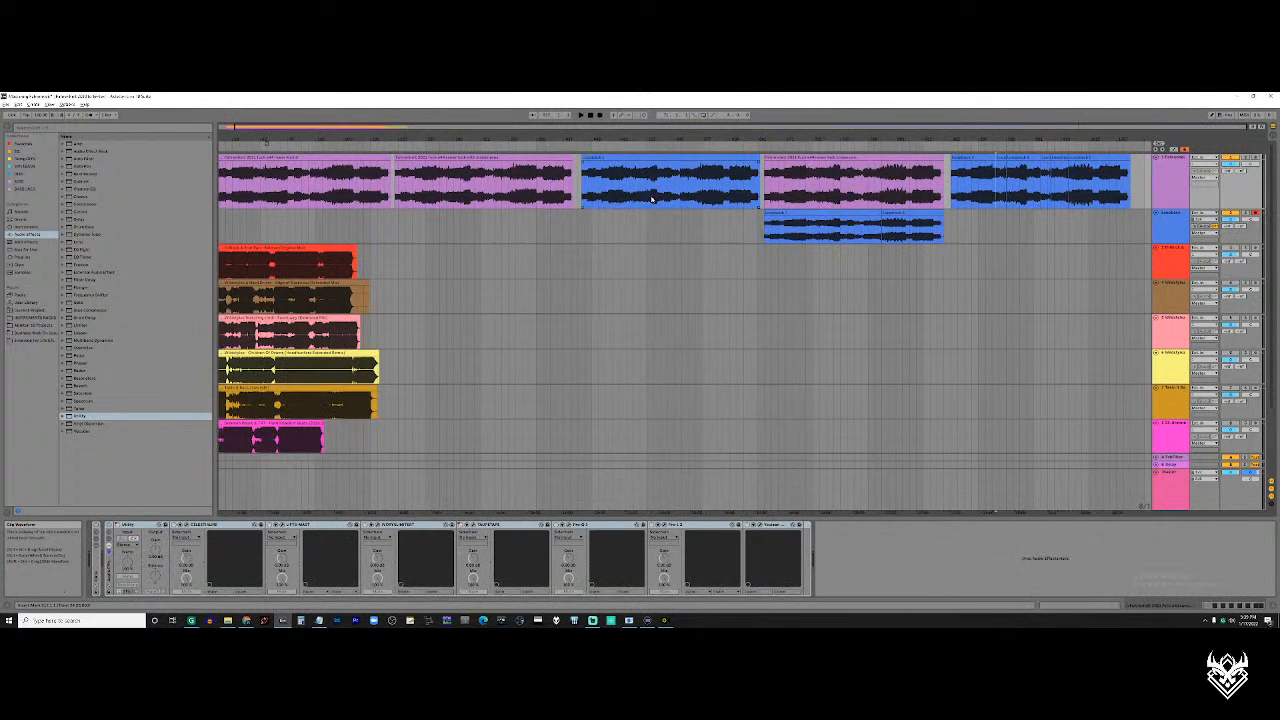
# Place the insert marker near the first loud section of the first purple clip and start playback
pyautogui.scroll(5, 1018, 200)
pyautogui.moveTo(1041, 191); pyautogui.dragTo(526, 192)
pyautogui.scroll(-5, 522, 193)
pyautogui.click(246, 181)
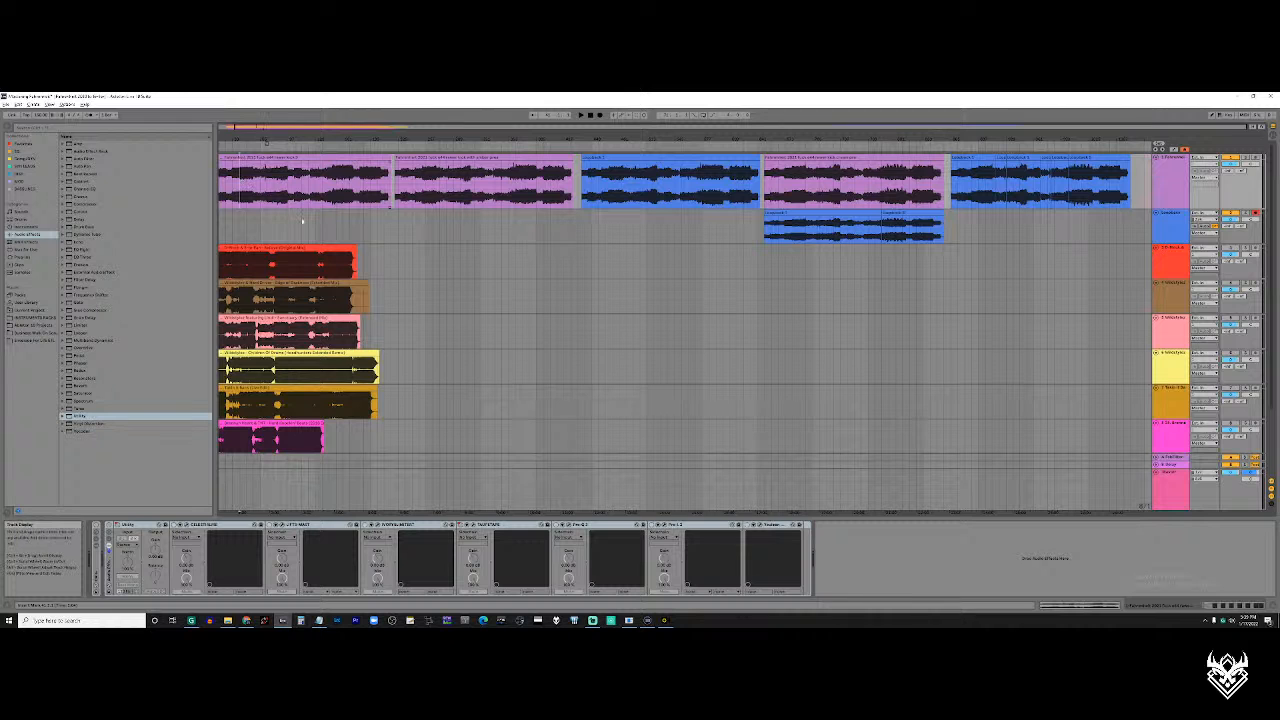
pyautogui.scroll(5, 237, 199)
pyautogui.press('space')
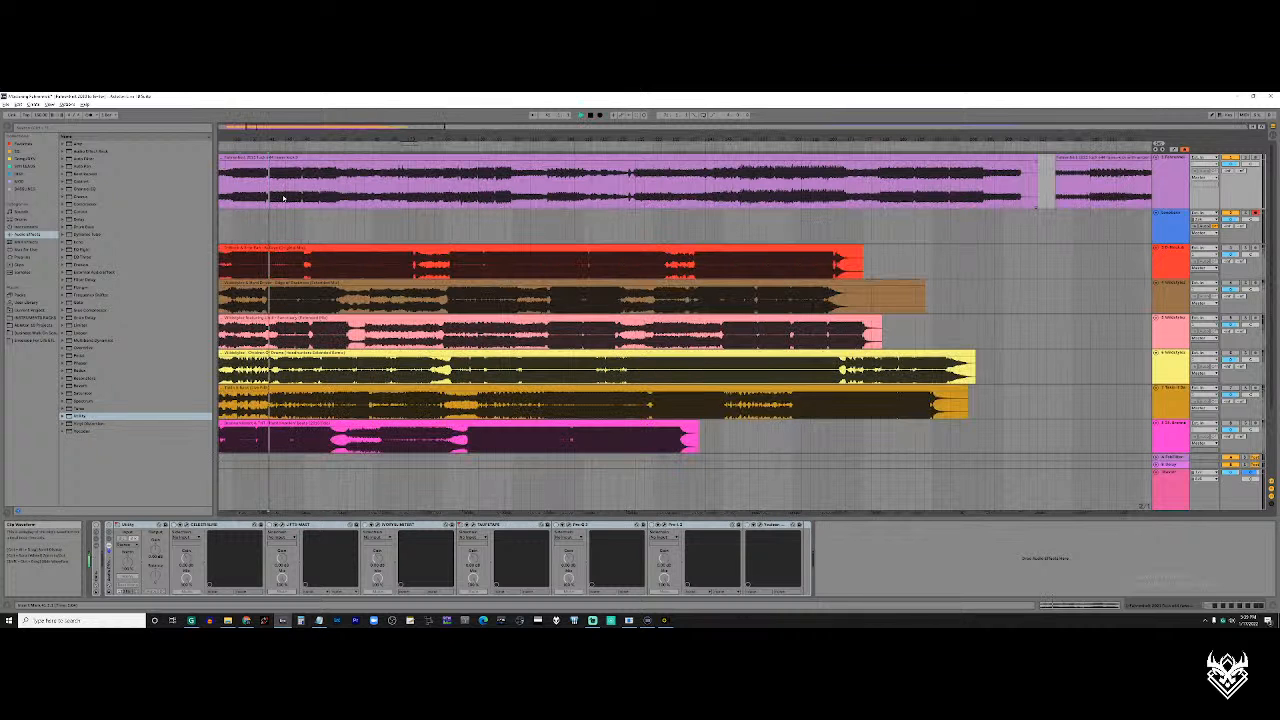
# Compare playback of the first purple clip with the same section of the first blue clip on that track
pyautogui.hscroll(-3, 283, 198)
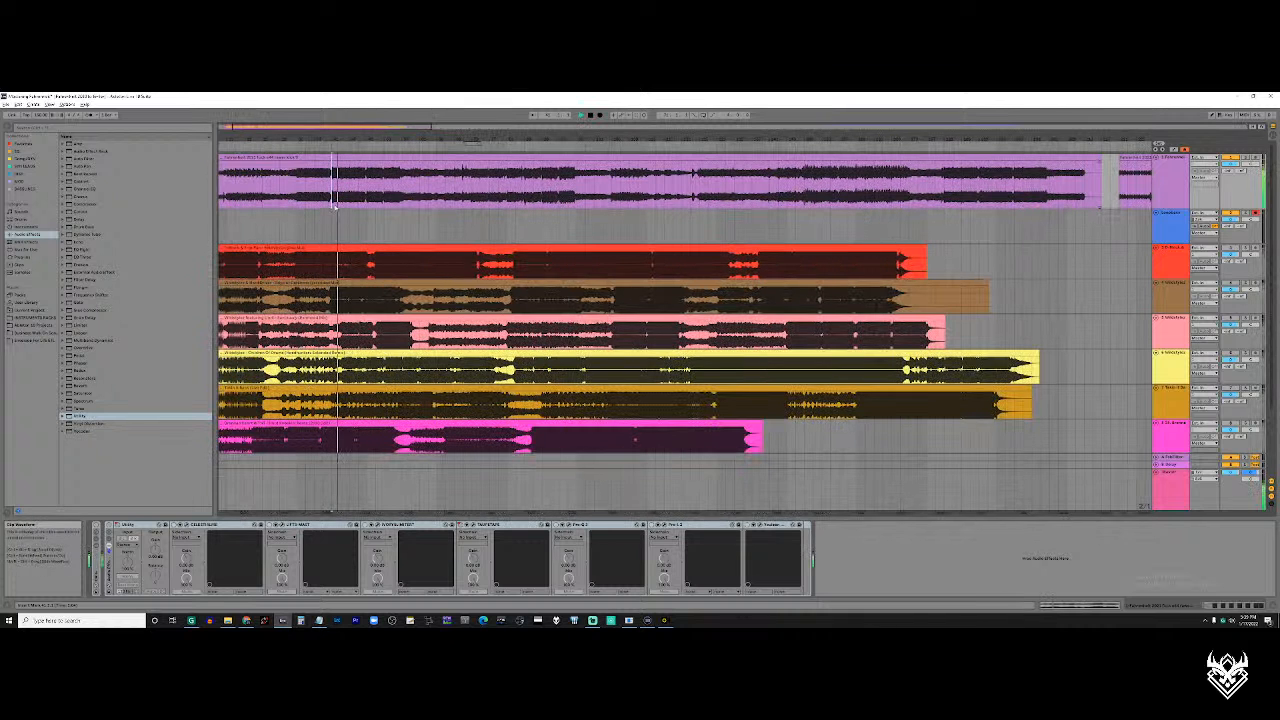
pyautogui.scroll(-5, 389, 203)
pyautogui.scroll(5, 615, 194)
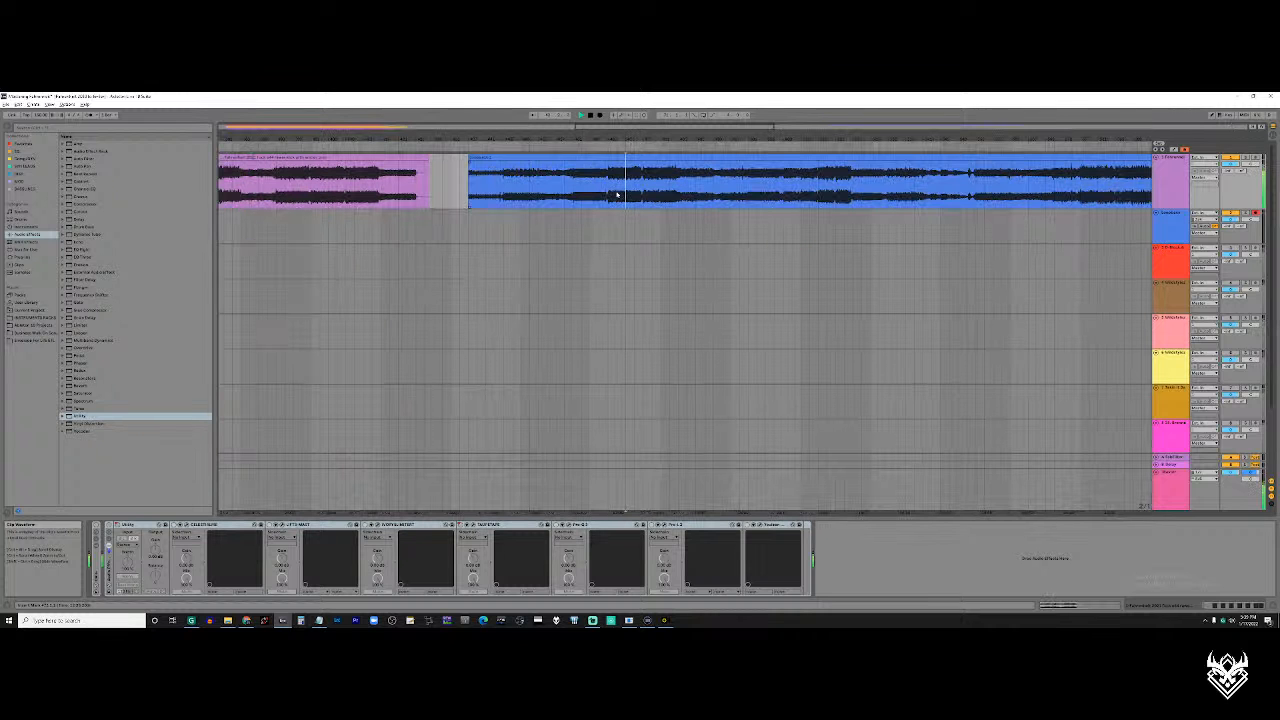
pyautogui.scroll(-5, 610, 192)
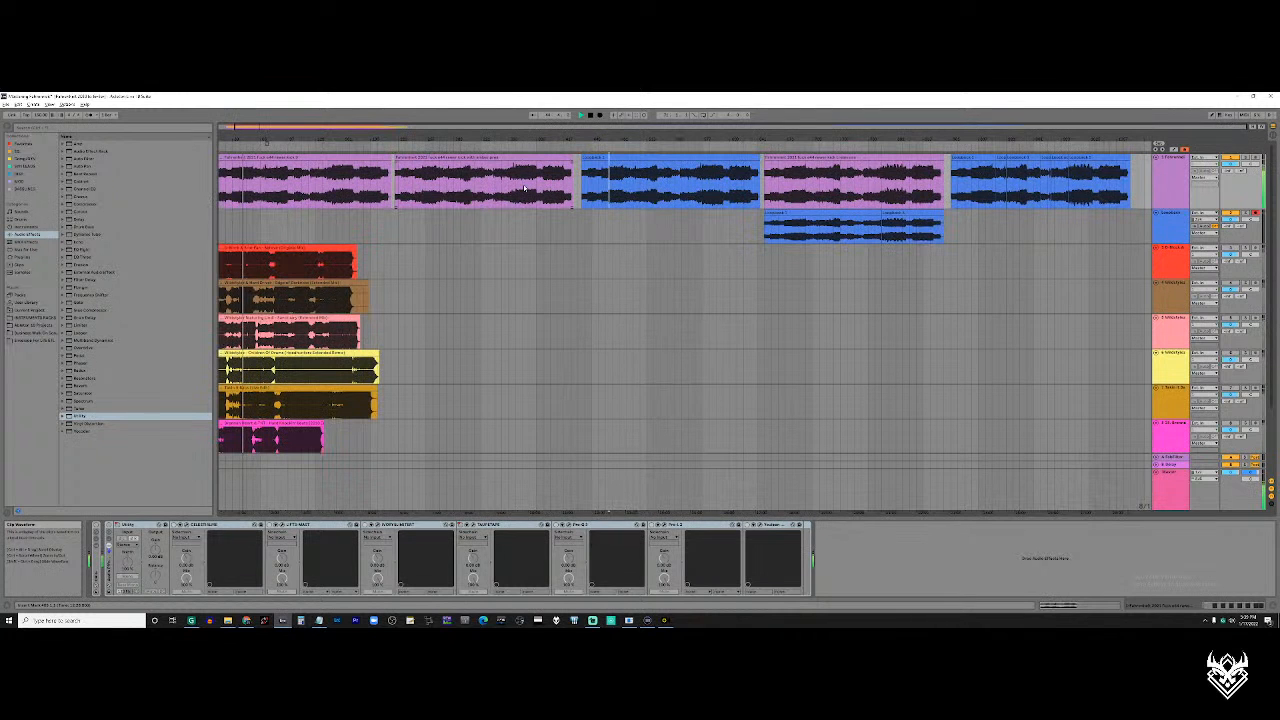
pyautogui.scroll(5, 603, 187)
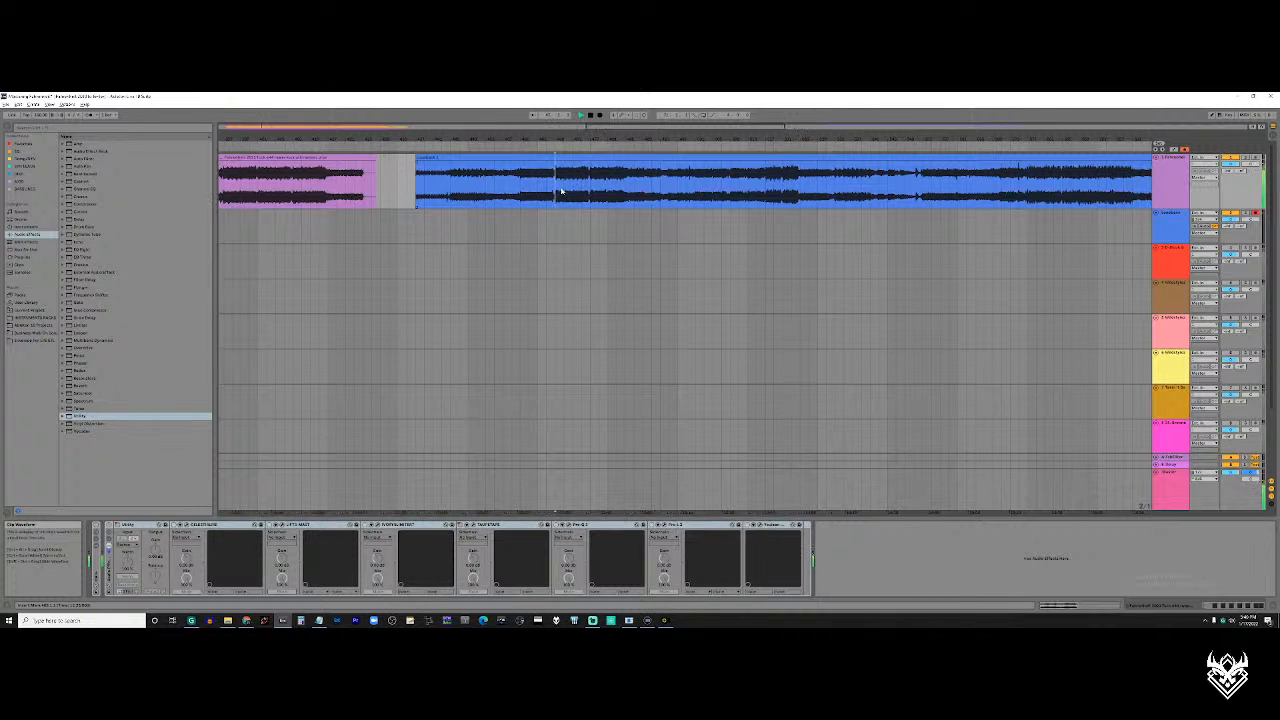
pyautogui.scroll(-5, 498, 196)
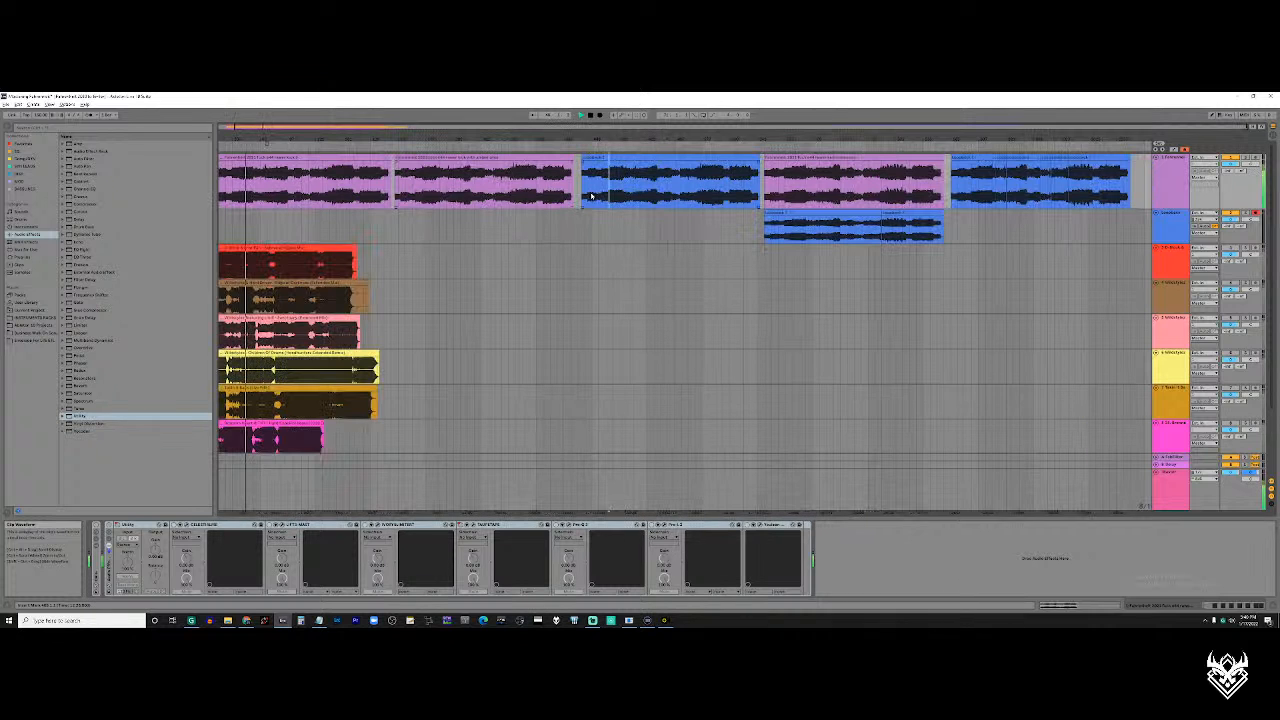
pyautogui.scroll(5, 591, 196)
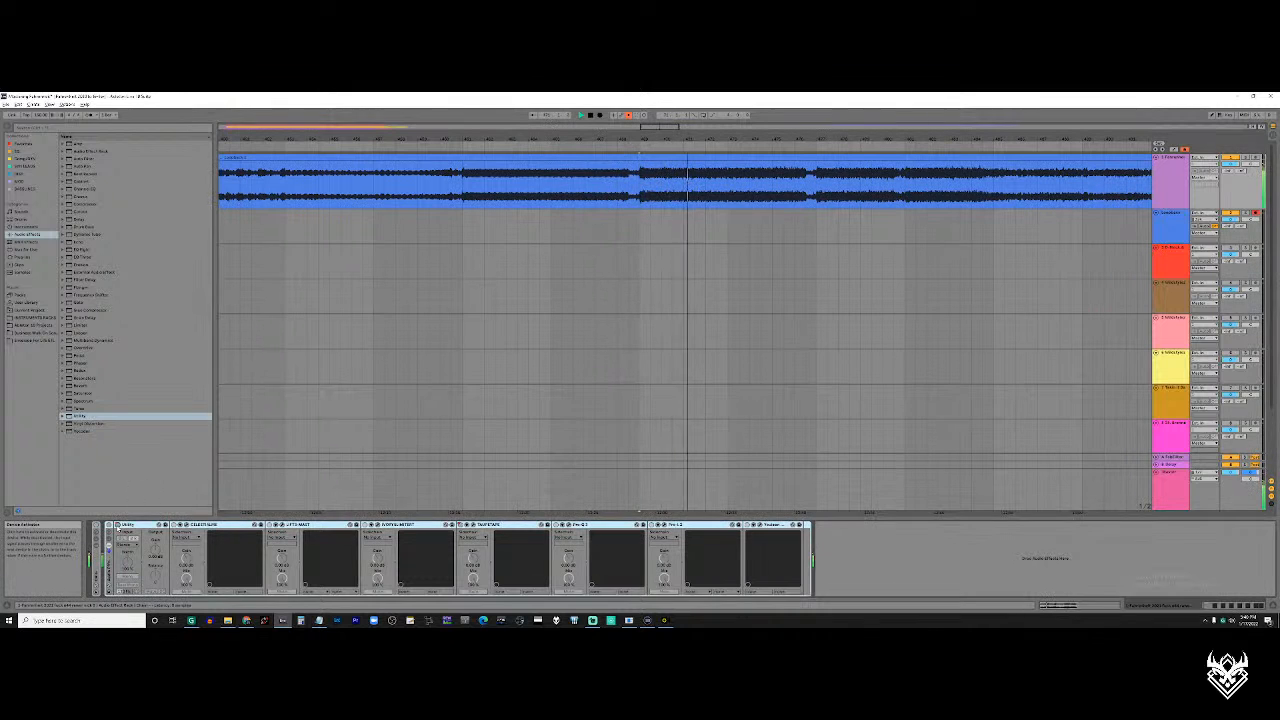
# Paste a copy of the first track's Utility device at the end of its device chain, after the effect rack
pyautogui.click(127, 525)
pyautogui.hotkey('ctrl', 'c')
pyautogui.click(873, 542)
pyautogui.hotkey('ctrl', 'v')
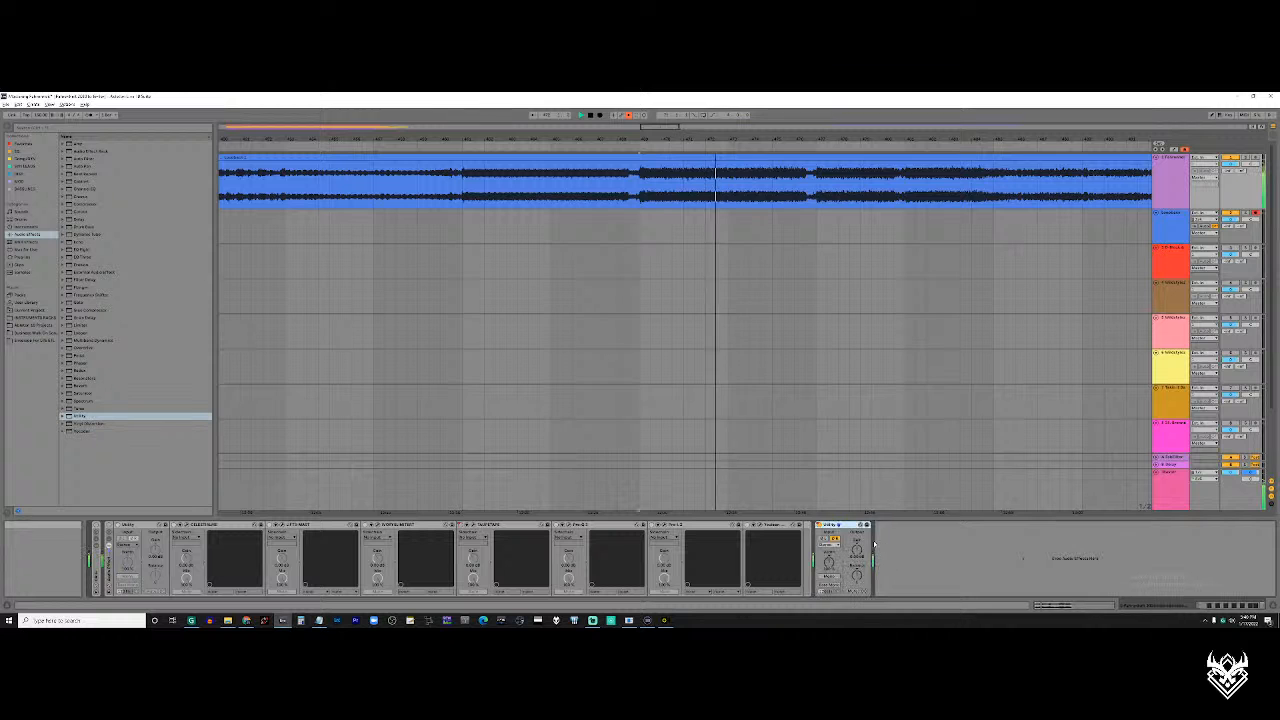
# Play the first purple clip from its early loud section and deactivate the copied Utility device
pyautogui.scroll(-5, 610, 186)
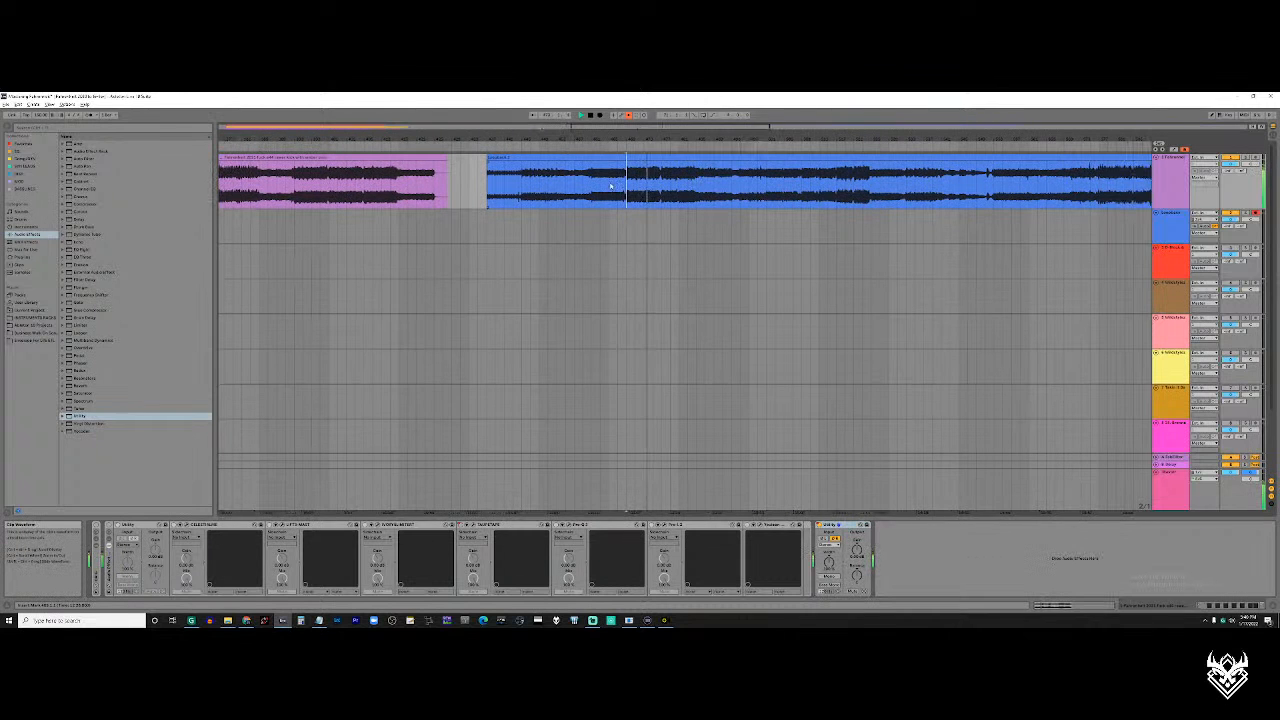
pyautogui.scroll(-6, 612, 186)
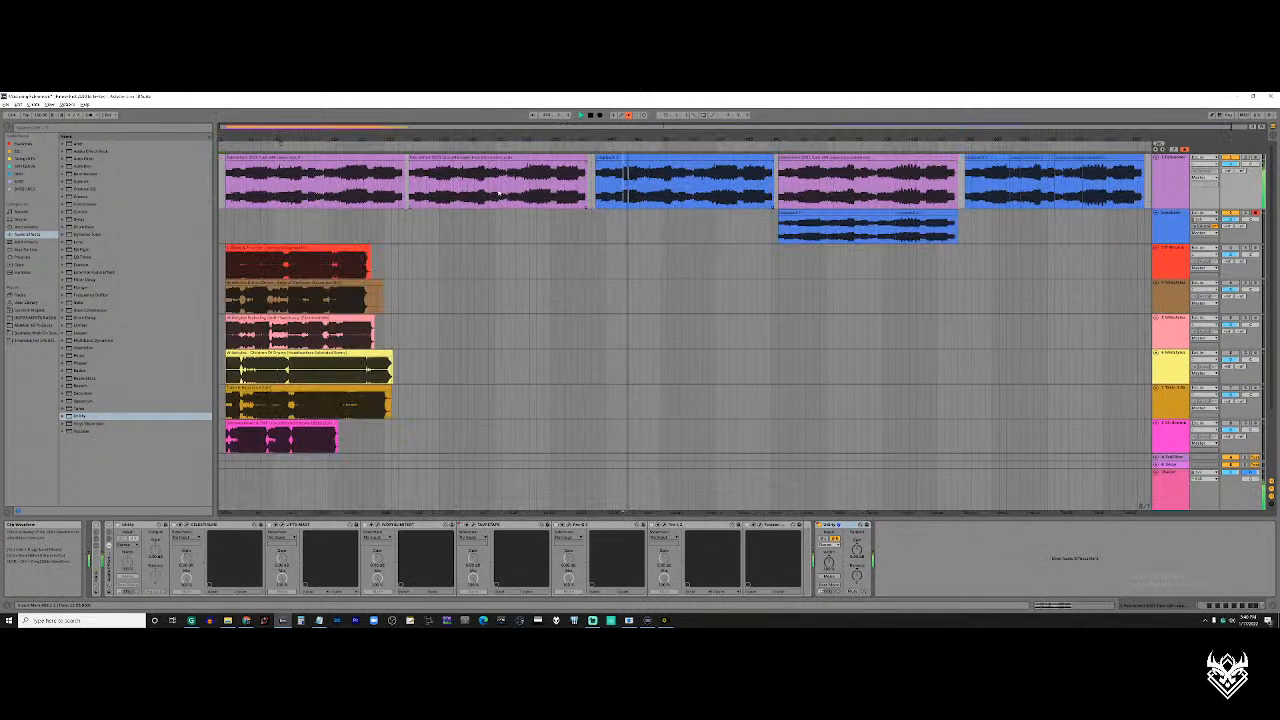
pyautogui.scroll(6, 260, 184)
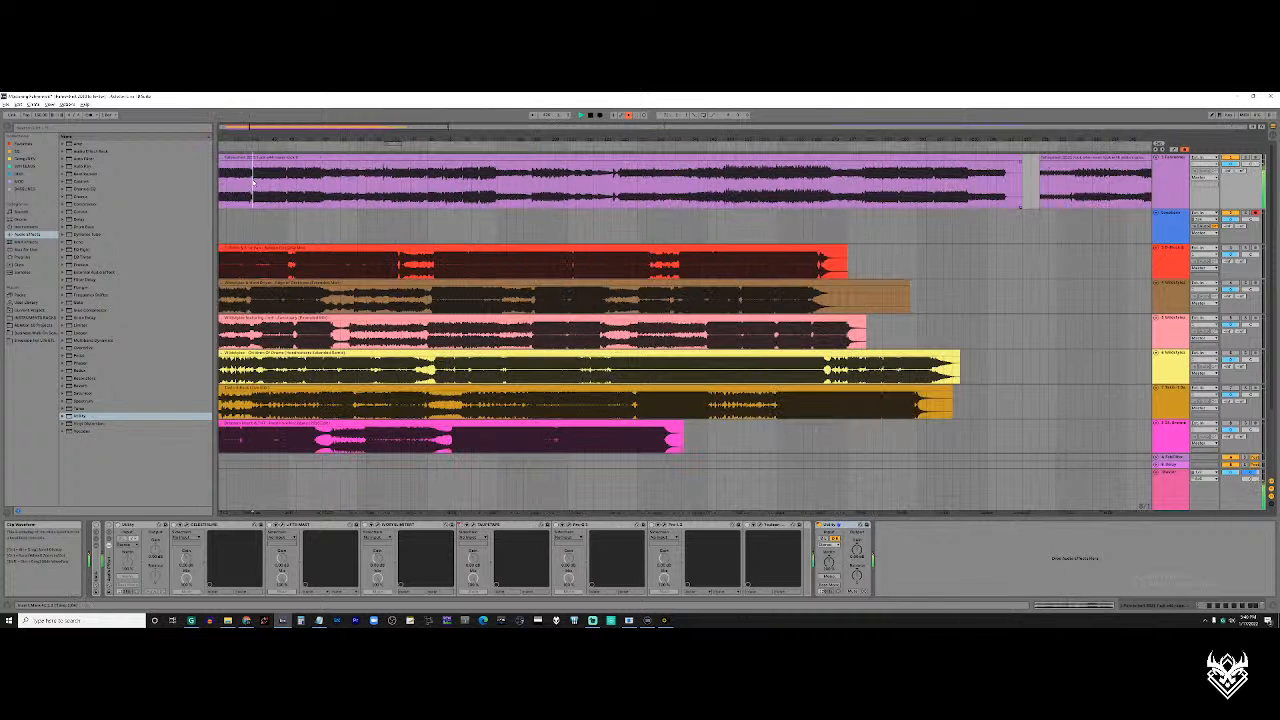
pyautogui.press('0')
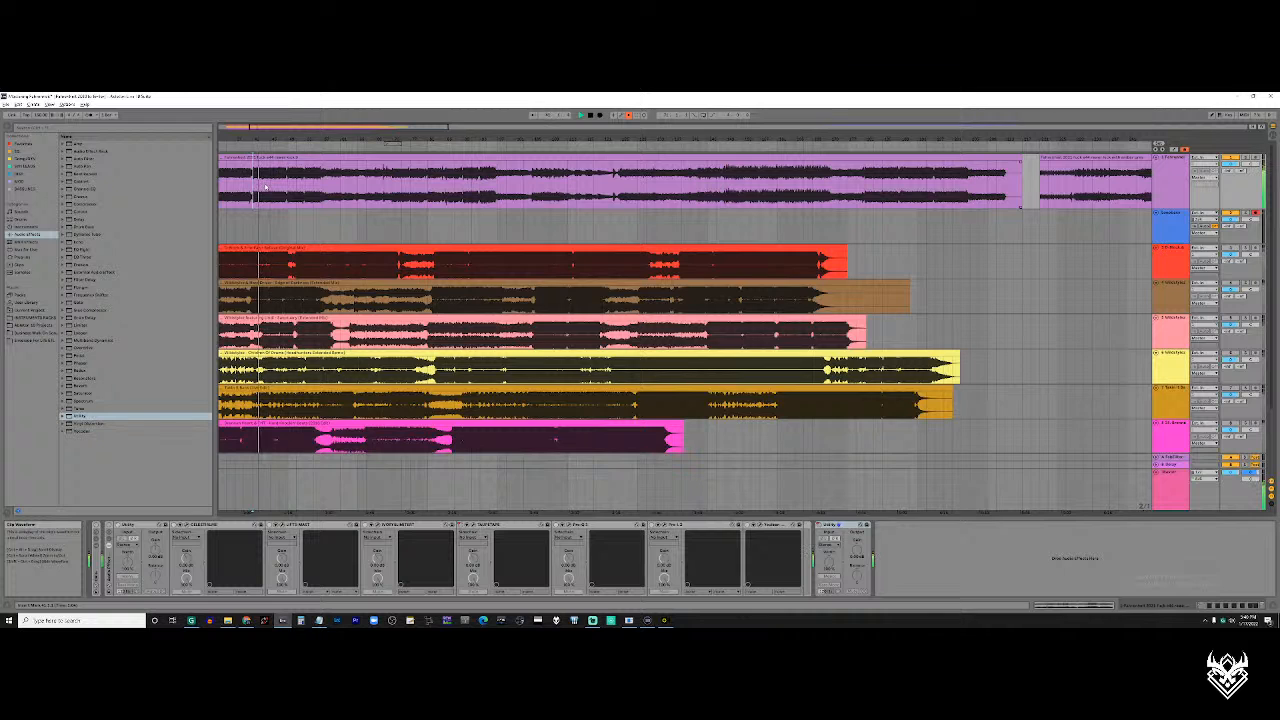
# Alternate playback between the loud sections of the first purple clip and the first blue clip to compare the two versions
pyautogui.scroll(-6, 262, 186)
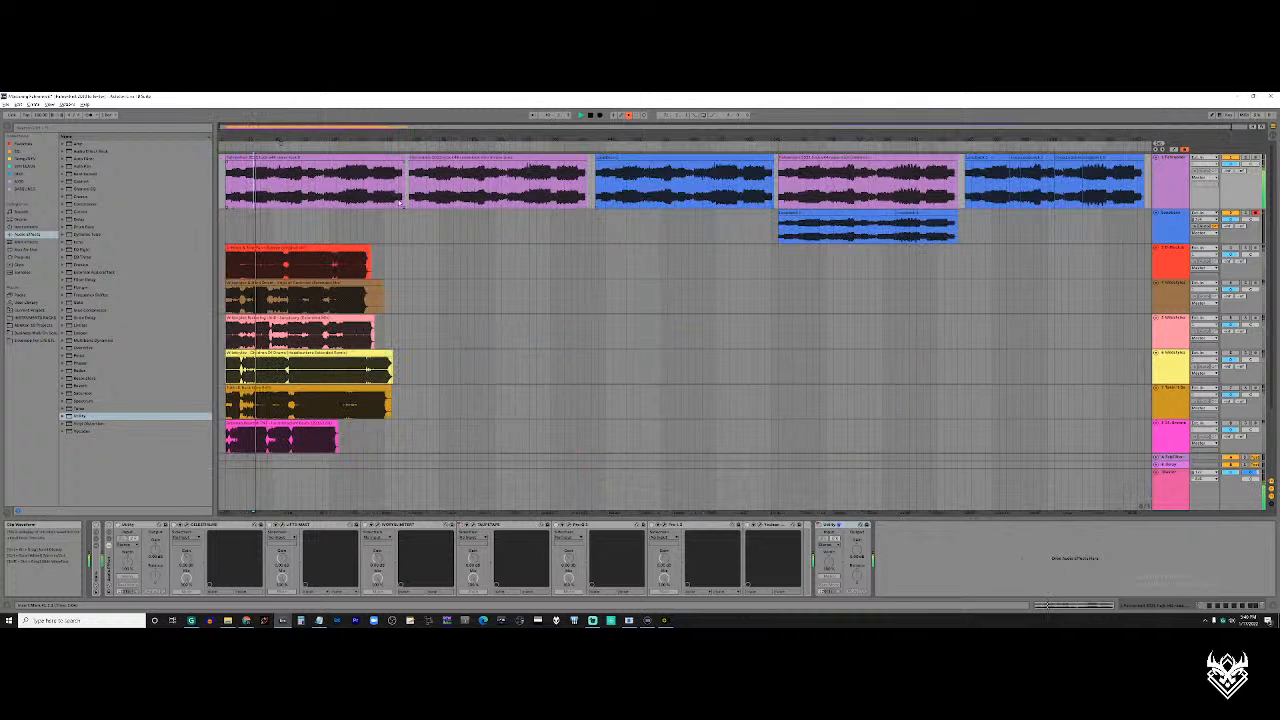
pyautogui.scroll(5, 630, 195)
pyautogui.scroll(4, 638, 195)
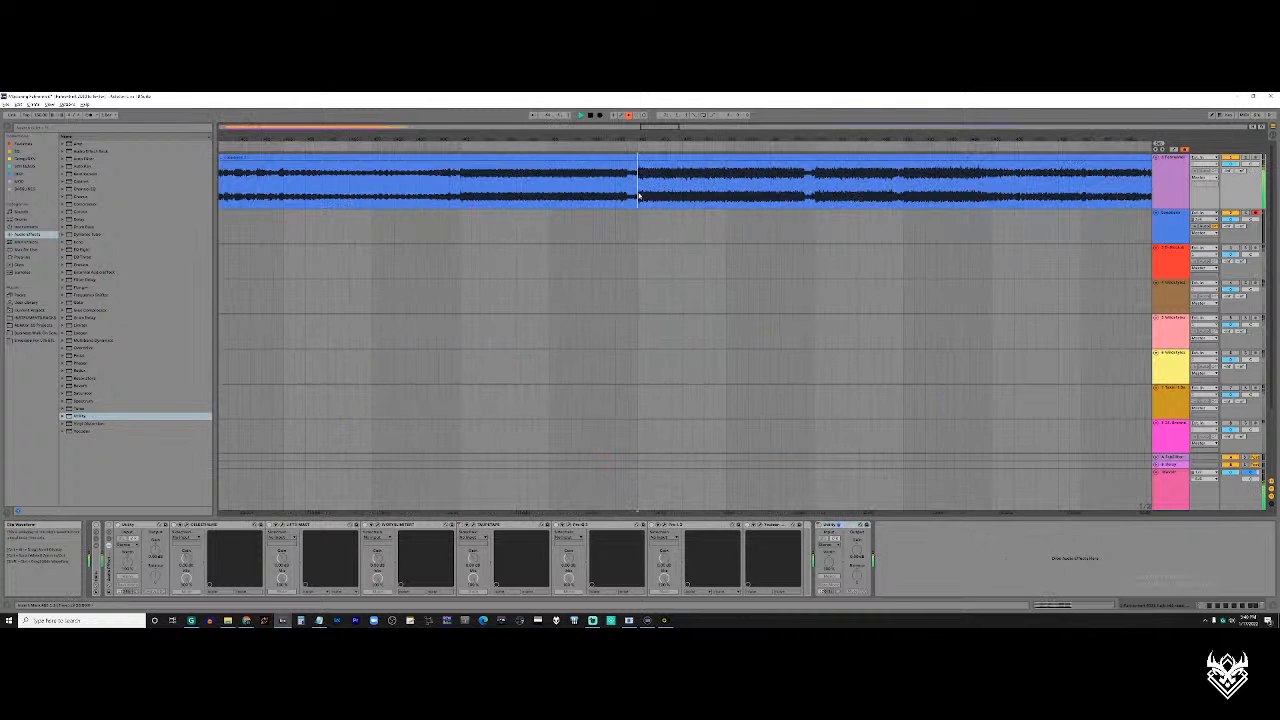
pyautogui.scroll(-6, 638, 195)
pyautogui.scroll(5, 638, 195)
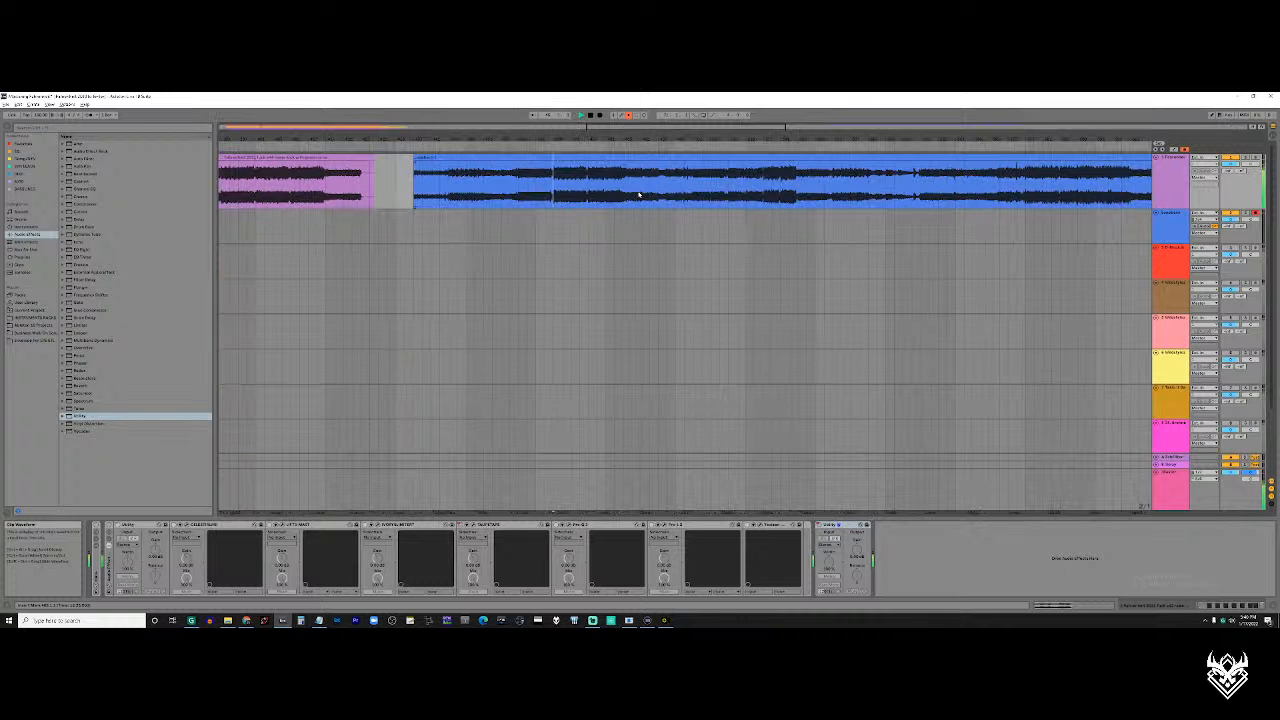
pyautogui.scroll(-6, 558, 197)
pyautogui.scroll(5, 246, 197)
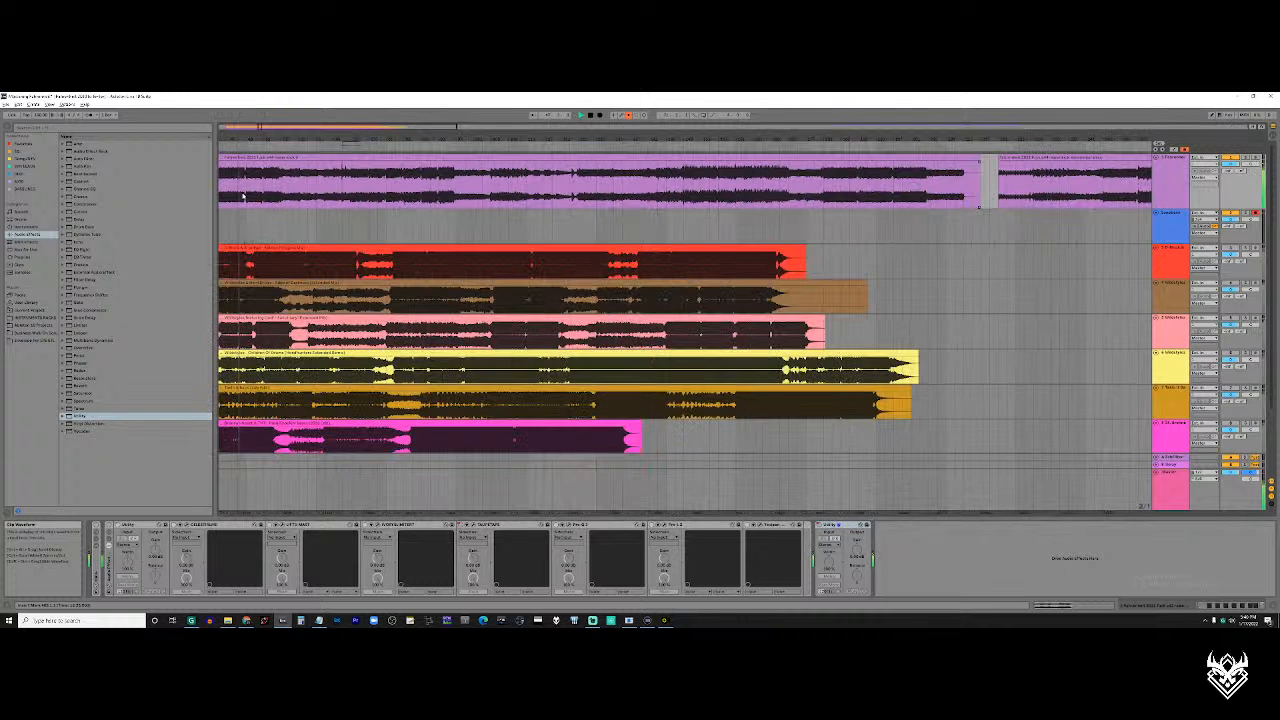
pyautogui.scroll(4, 246, 197)
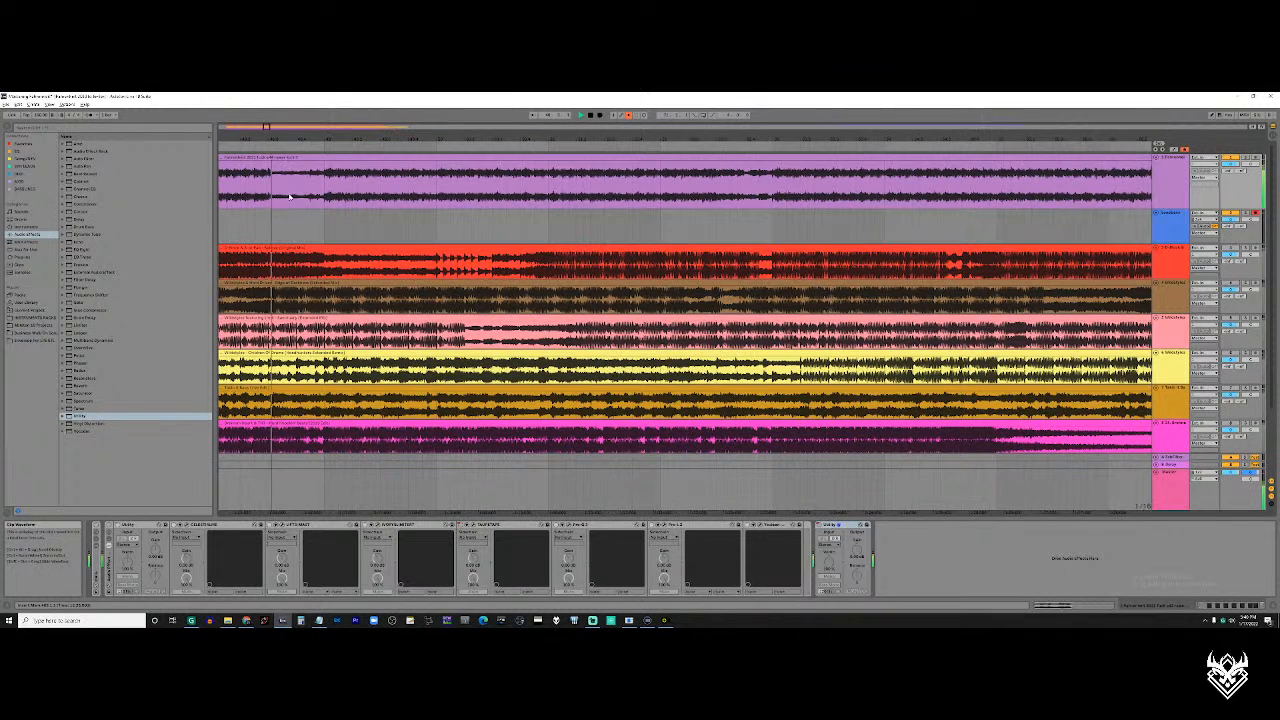
pyautogui.scroll(-6, 325, 197)
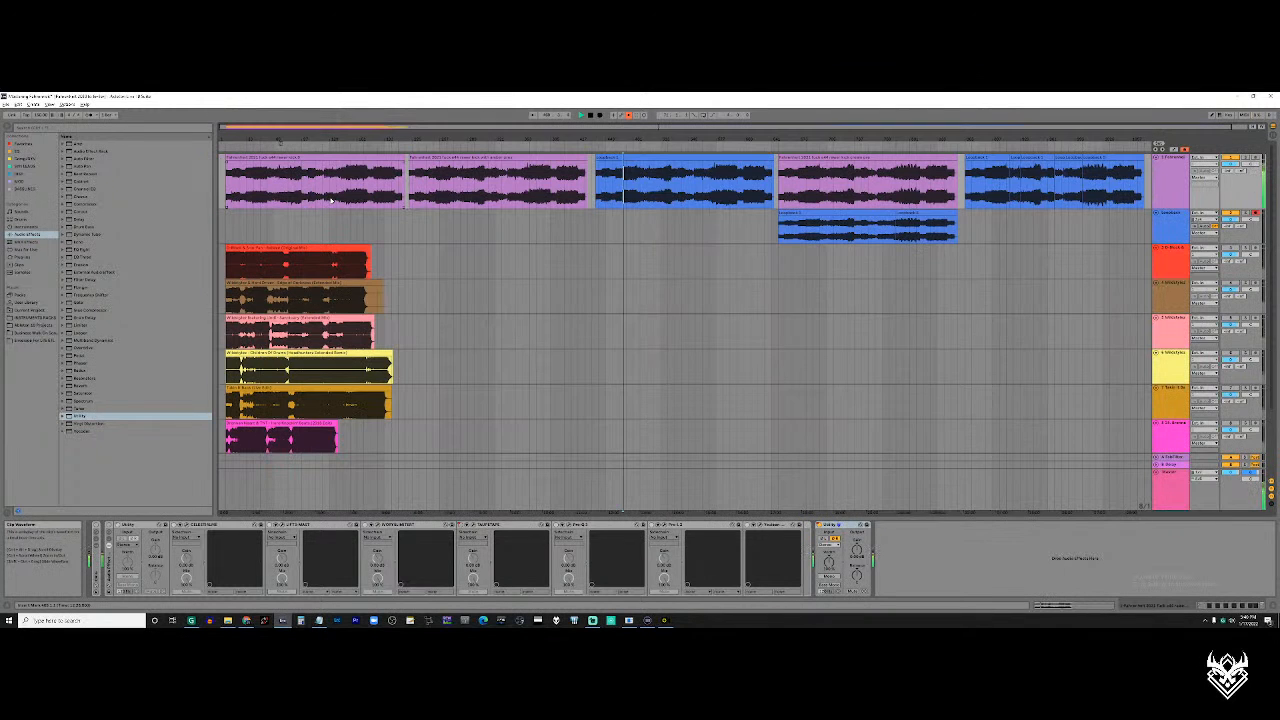
pyautogui.scroll(6, 637, 192)
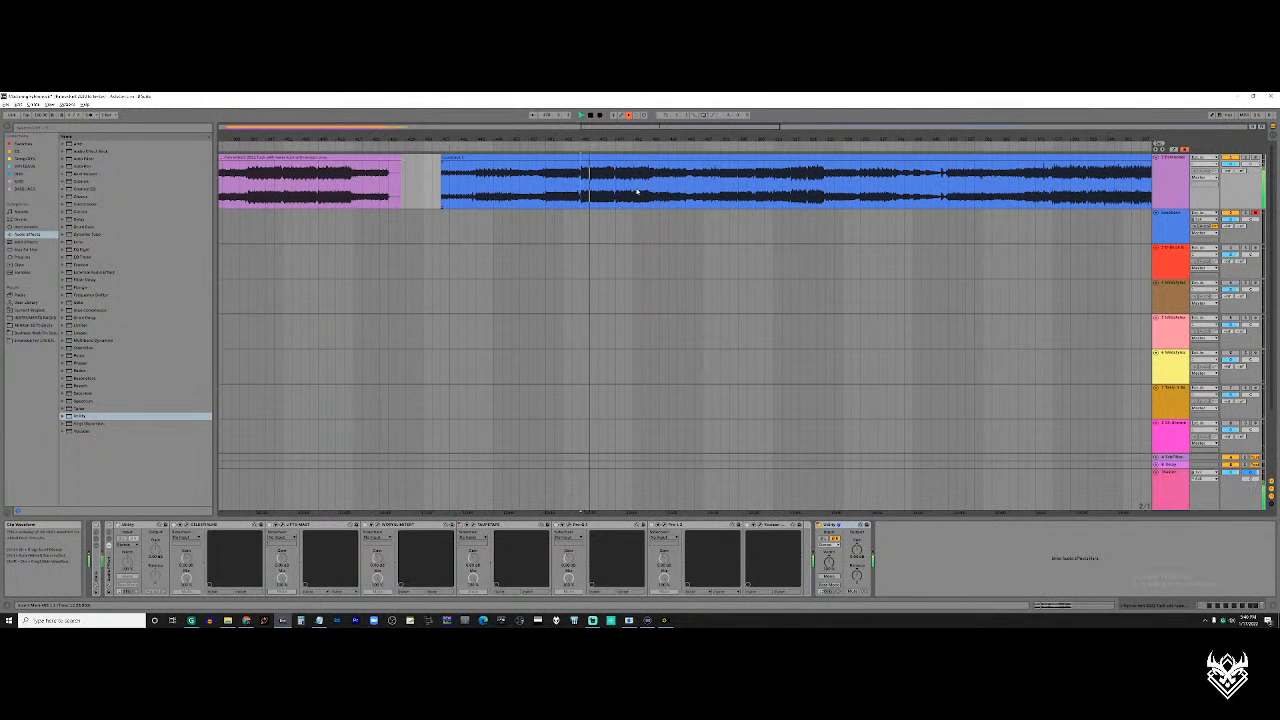
# Move playback in the first blue clip to the loud section after its short gap and stop playback
pyautogui.scroll(5, 608, 190)
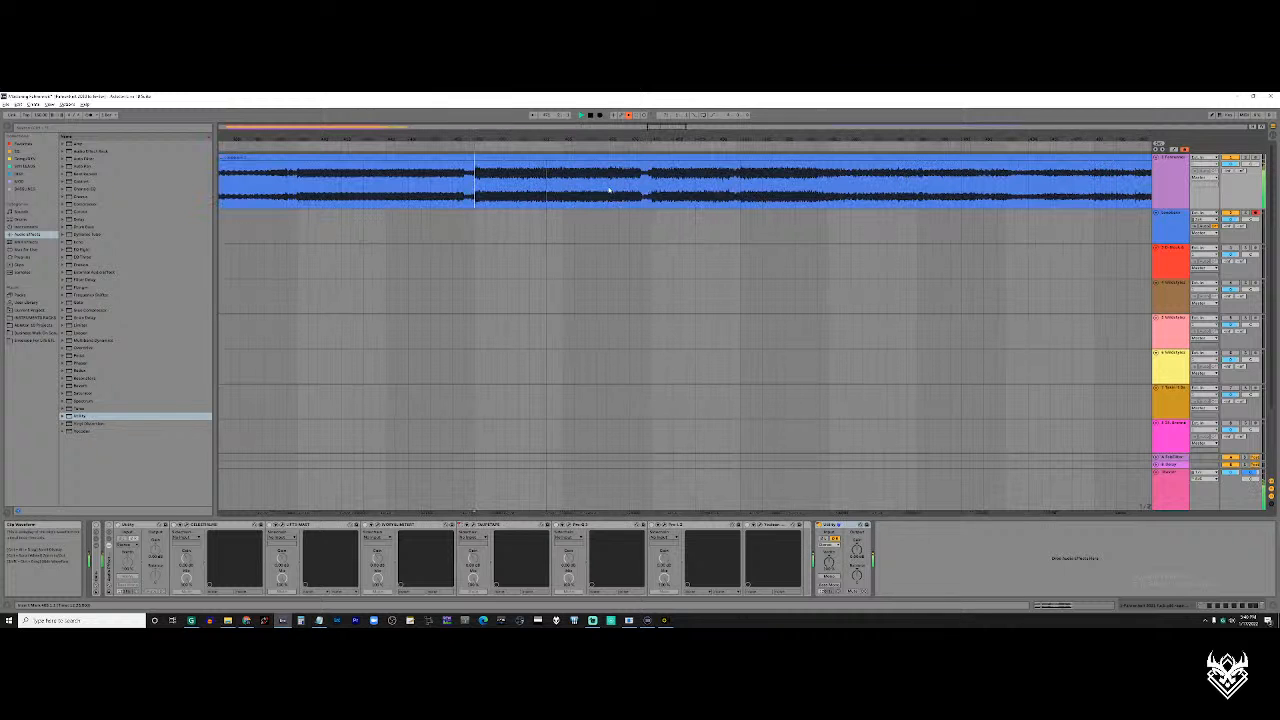
pyautogui.click(651, 190)
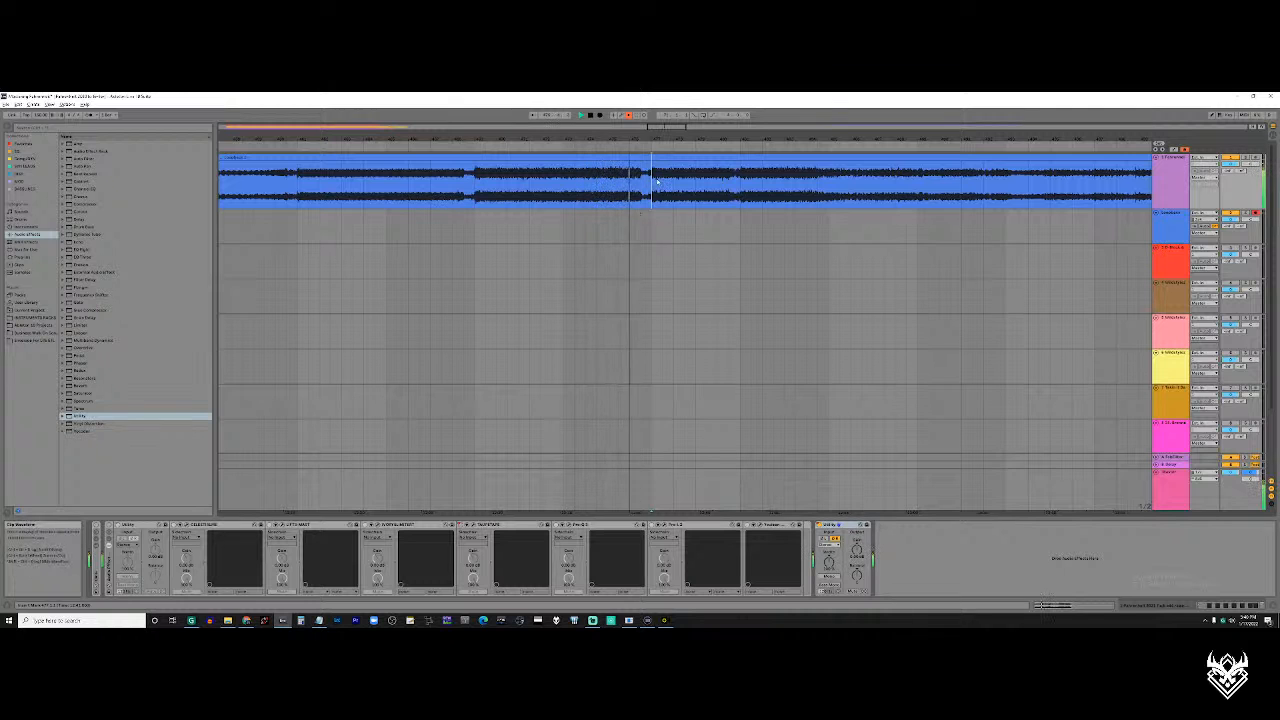
pyautogui.scroll(5, 654, 180)
pyautogui.press('space')
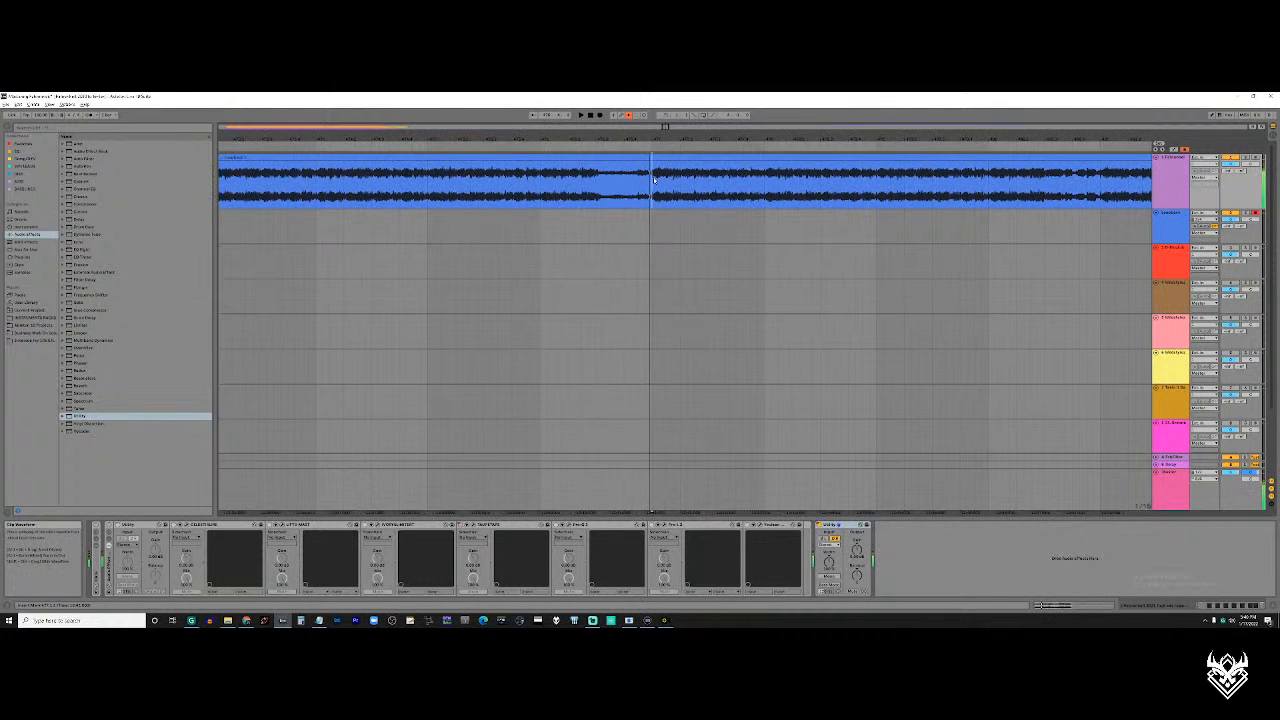
# Mark the corresponding middle stretch in the first purple clip, the first blue clip and the second purple clip in turn
pyautogui.scroll(-2, 654, 180)
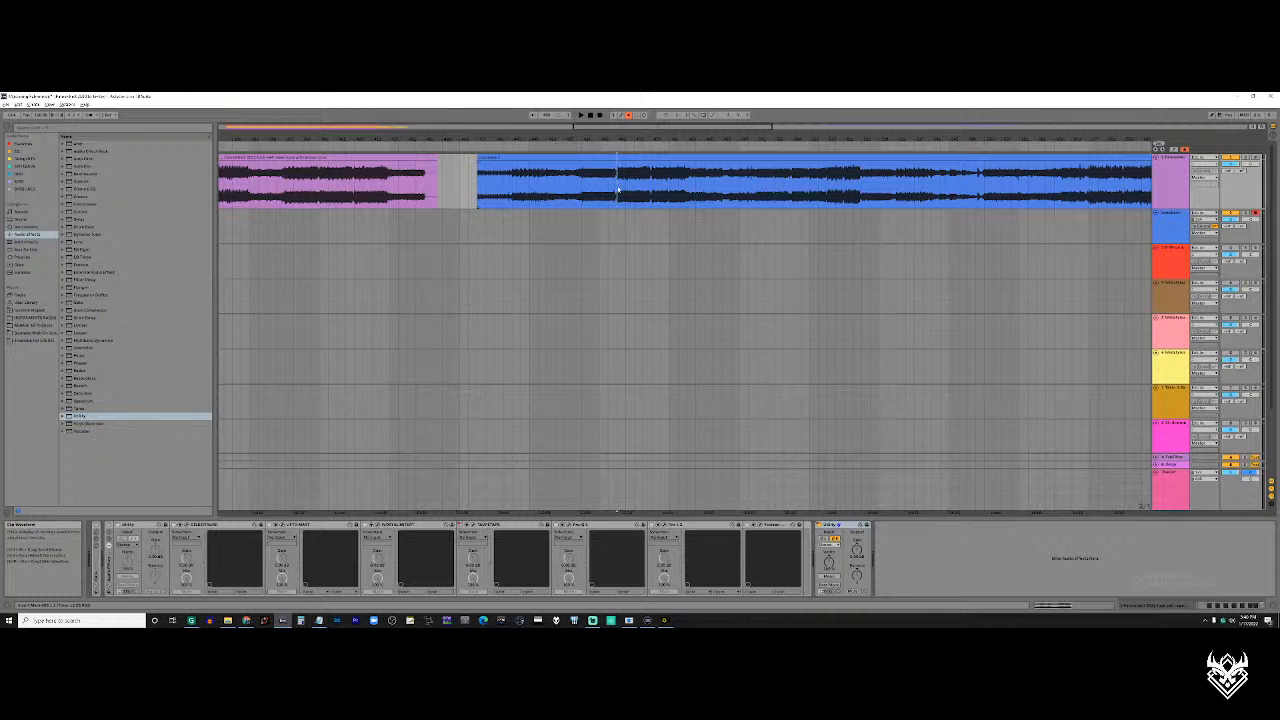
pyautogui.scroll(-4, 617, 190)
pyautogui.click(251, 168)
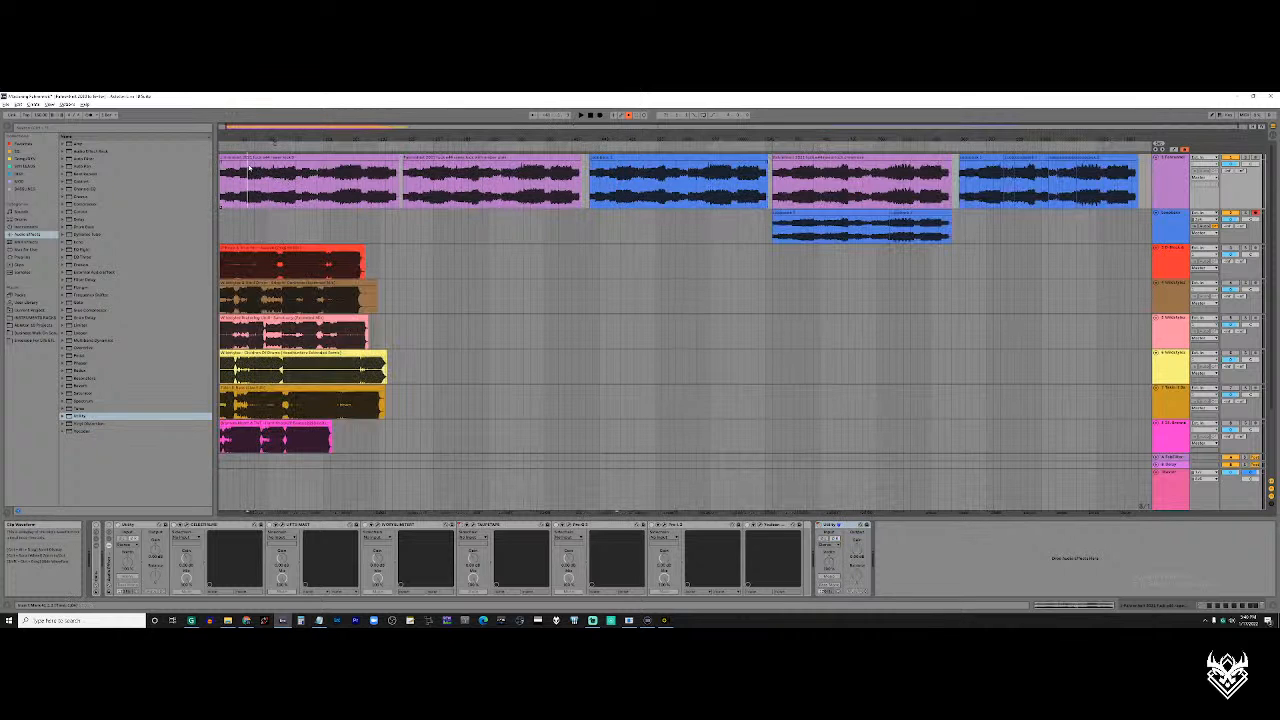
pyautogui.moveTo(251, 168); pyautogui.dragTo(370, 178)
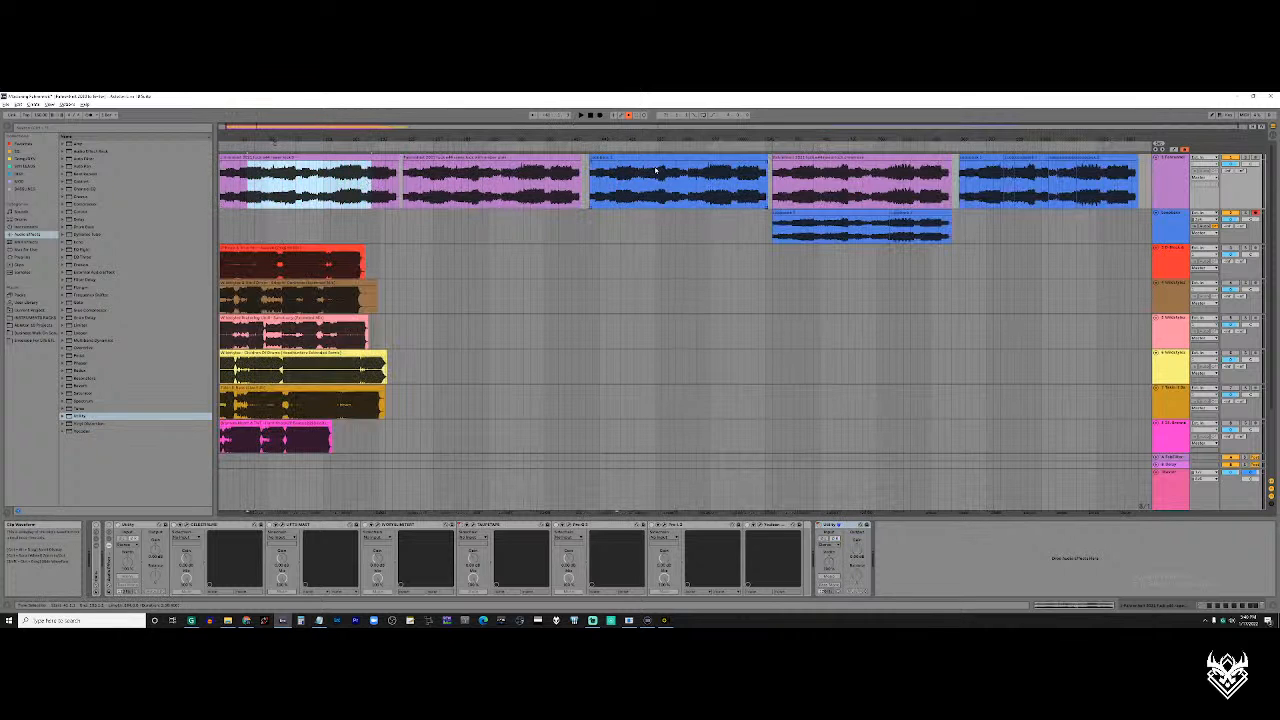
pyautogui.moveTo(622, 175); pyautogui.dragTo(748, 177)
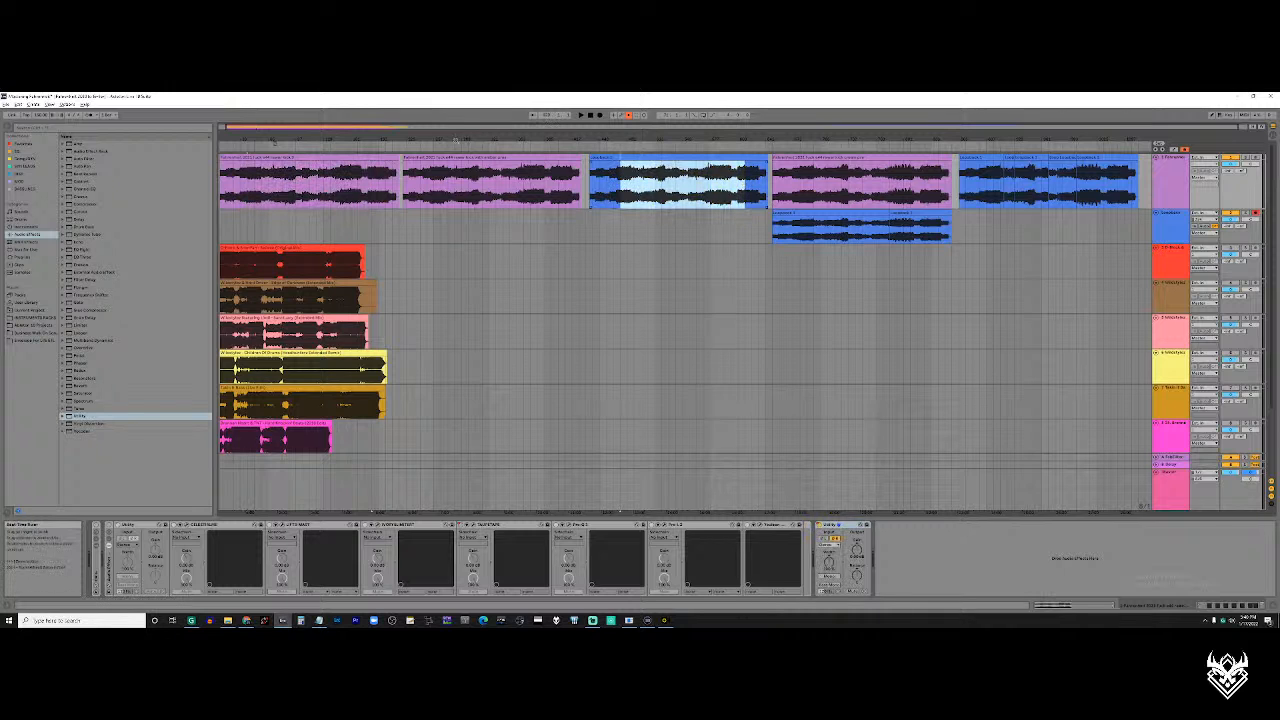
pyautogui.moveTo(432, 176); pyautogui.dragTo(547, 183)
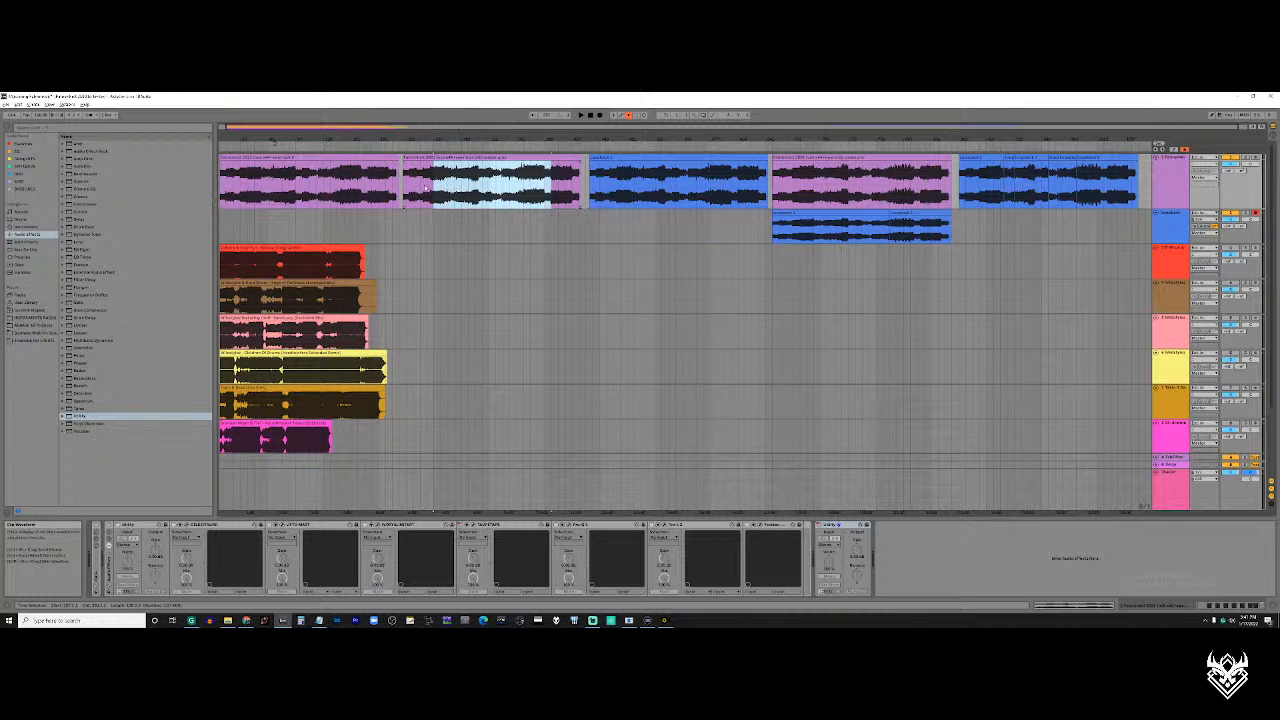
# Highlight the stretch of the first blue clip from its early loud section through the second loud section
pyautogui.click(644, 190)
pyautogui.scroll(5, 644, 190)
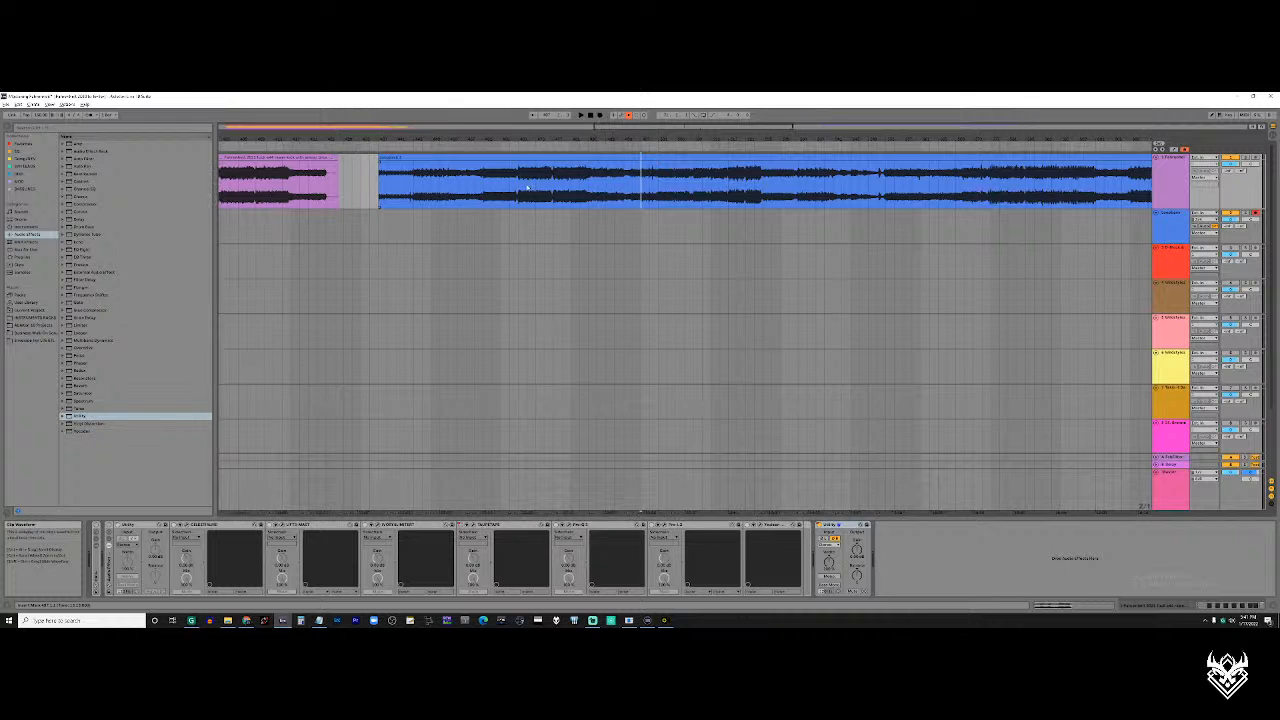
pyautogui.moveTo(518, 190); pyautogui.dragTo(783, 188)
pyautogui.click(779, 187)
pyautogui.scroll(-8, 776, 187)
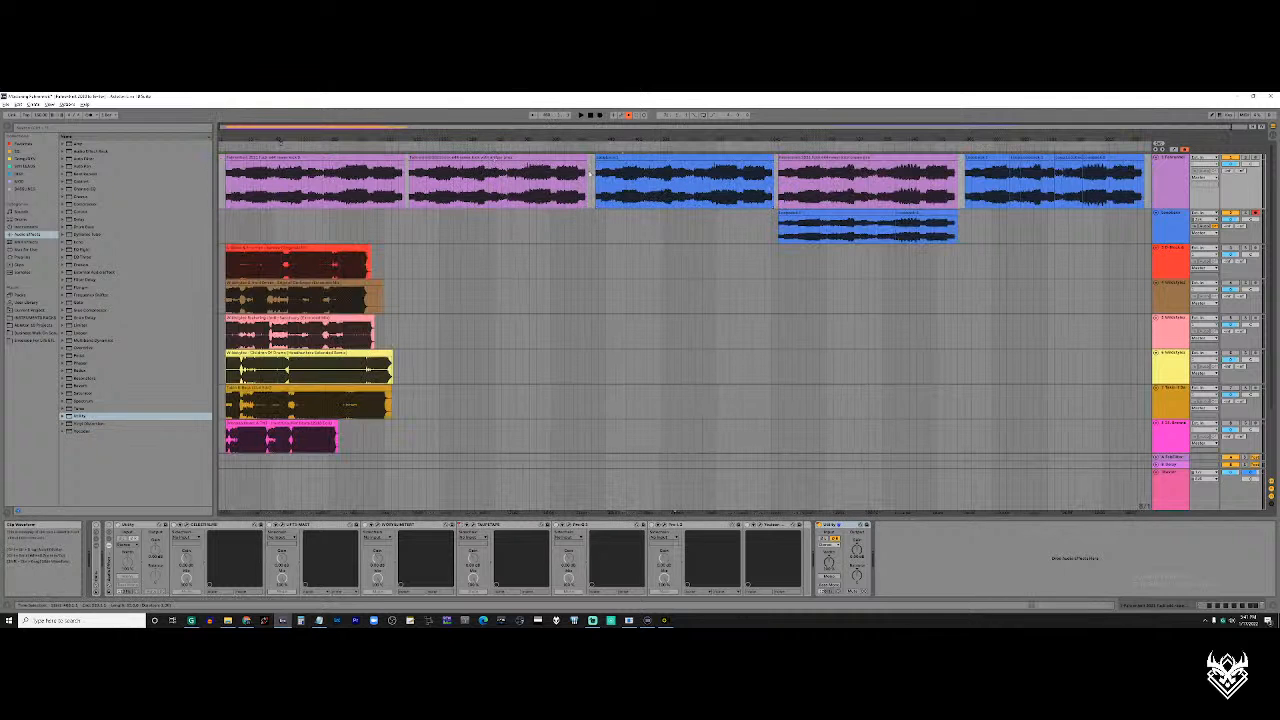
# Select the second purple clip, the first blue clip and the third purple clip in turn, ending at the second purple clip
pyautogui.click(476, 156)
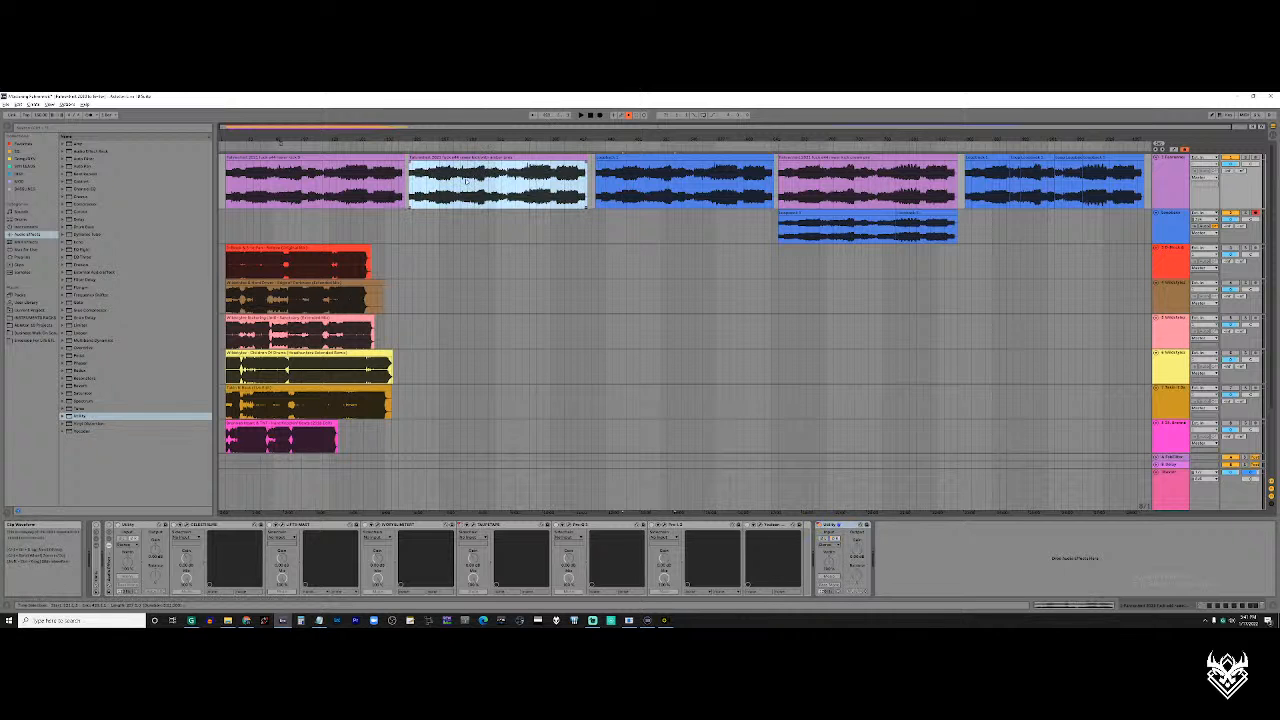
pyautogui.click(633, 186)
pyautogui.hscroll(1, 641, 187)
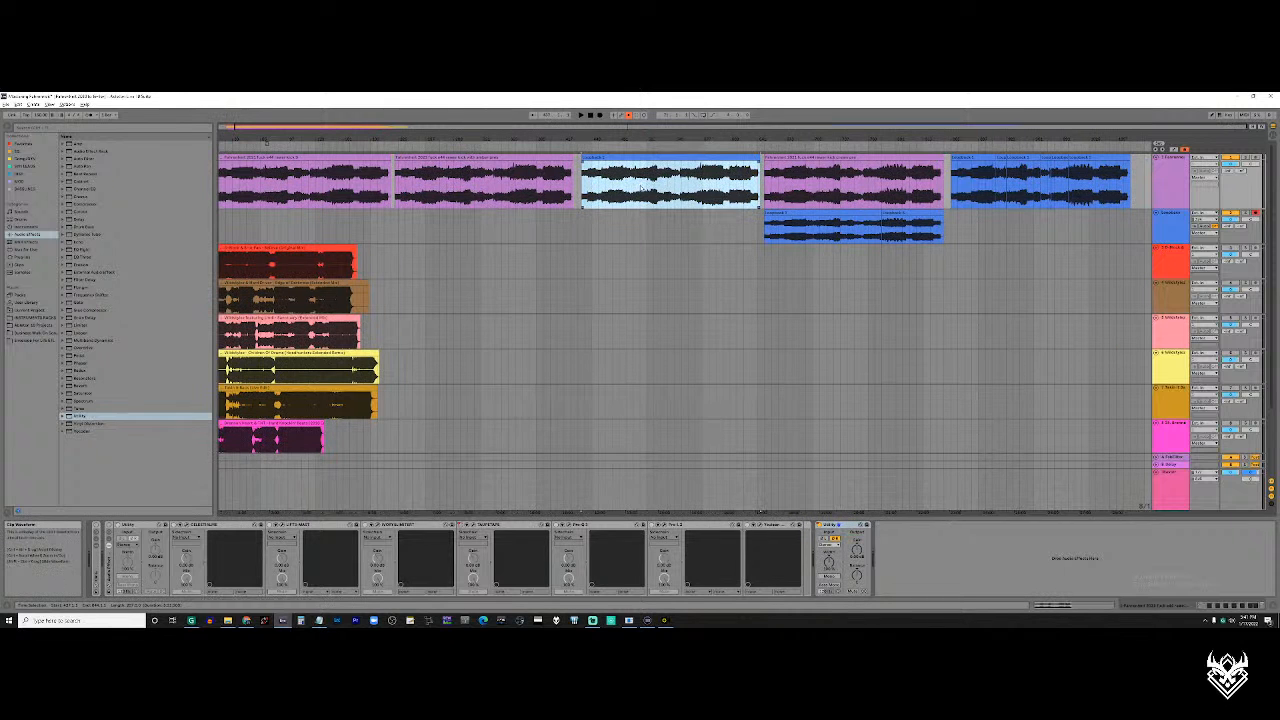
pyautogui.click(823, 188)
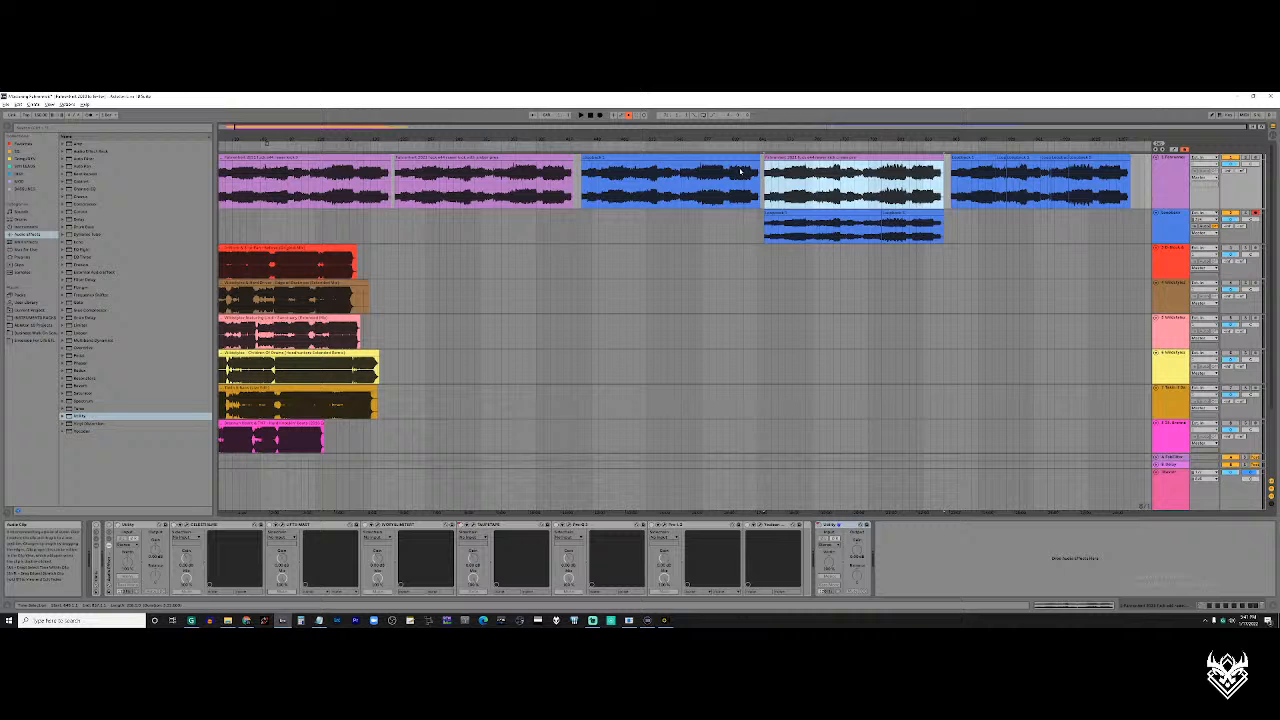
pyautogui.click(476, 175)
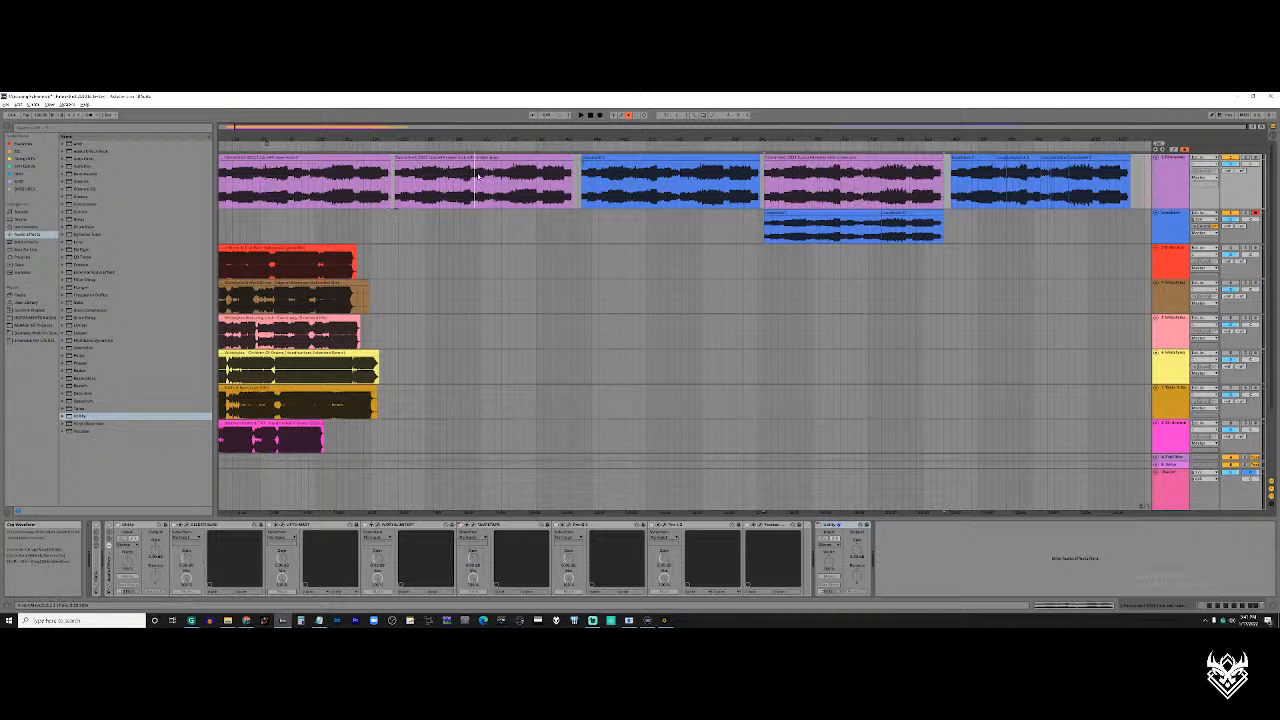
# Play the third purple clip on the first track from just before its mid-track breakdown
pyautogui.click(846, 187)
pyautogui.scroll(5, 846, 187)
pyautogui.hscroll(3, 846, 182)
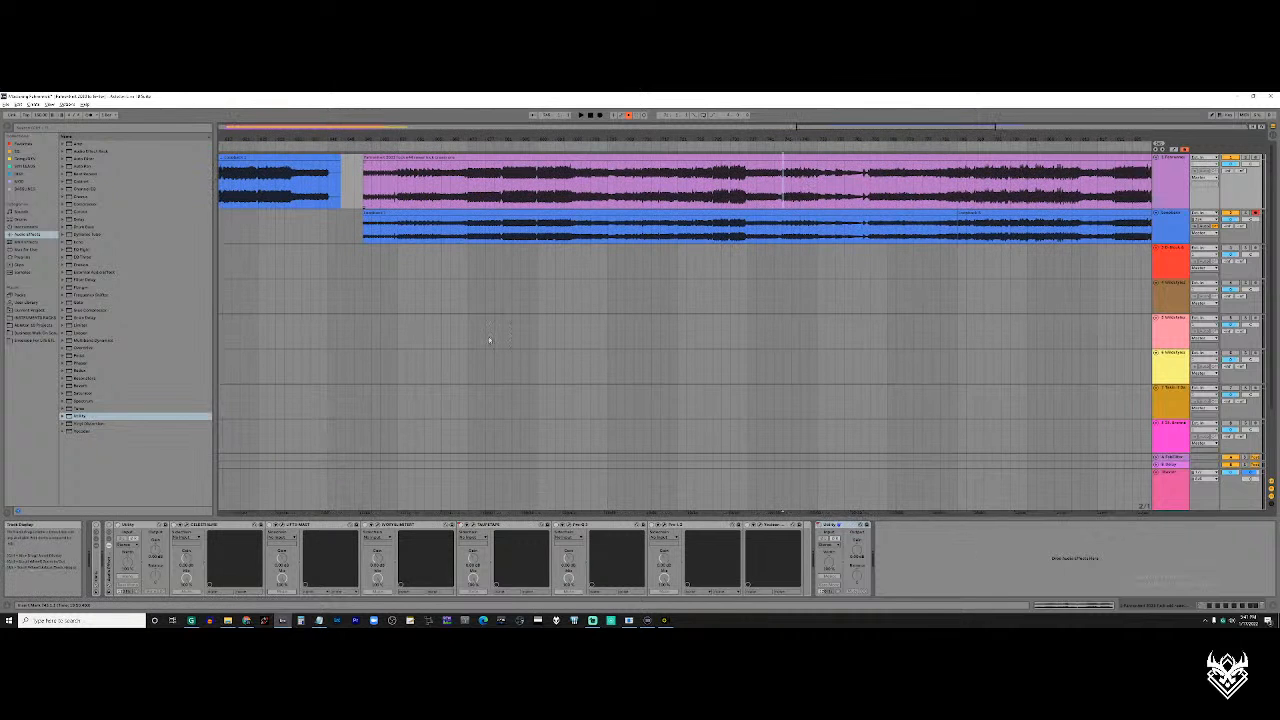
pyautogui.scroll(5, 835, 172)
pyautogui.scroll(-5, 792, 187)
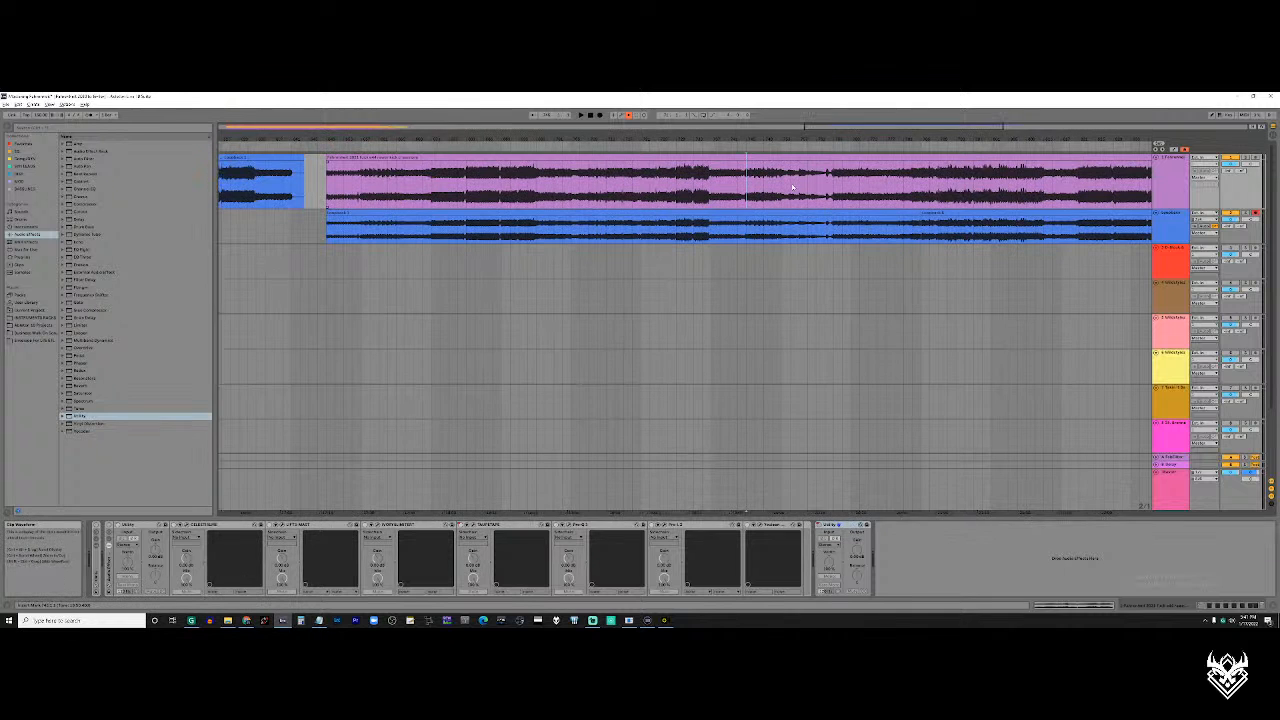
pyautogui.hscroll(2, 785, 187)
pyautogui.press('space')
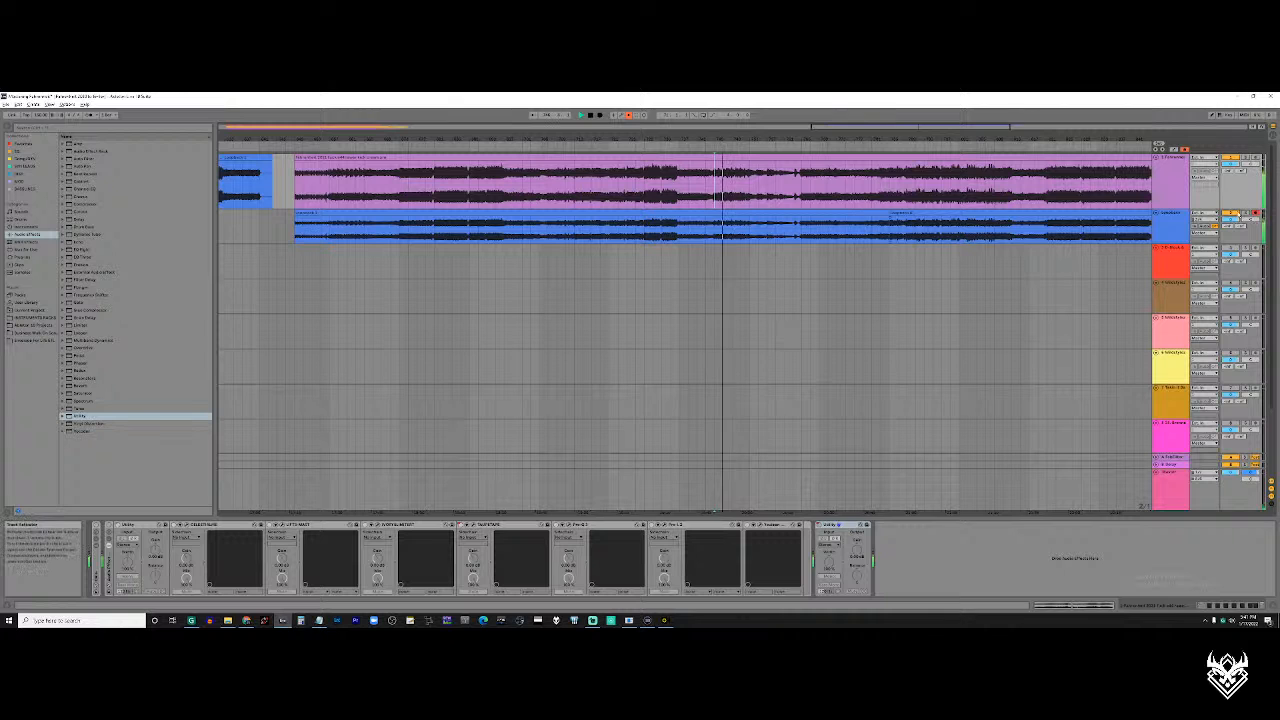
pyautogui.hscroll(4, 757, 187)
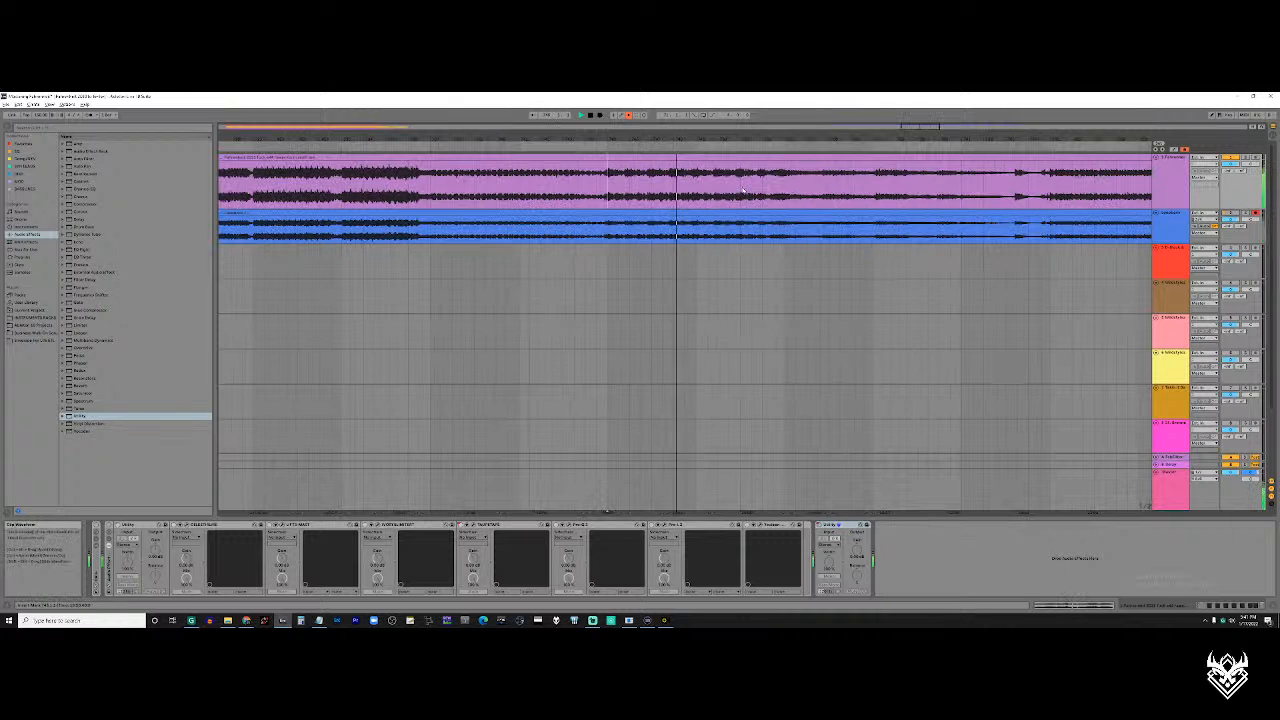
pyautogui.hscroll(1, 787, 186)
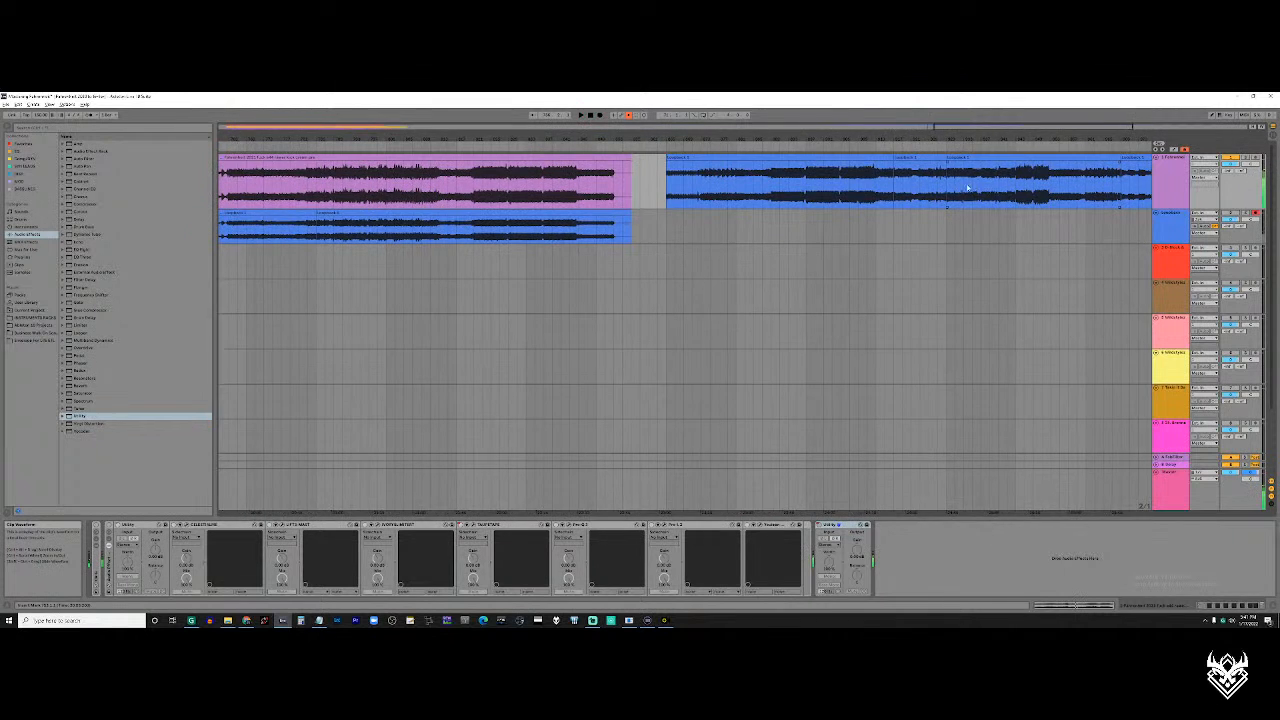
# Go to the last blue clips on the first track and select their opening segment
pyautogui.hscroll(3, 967, 188)
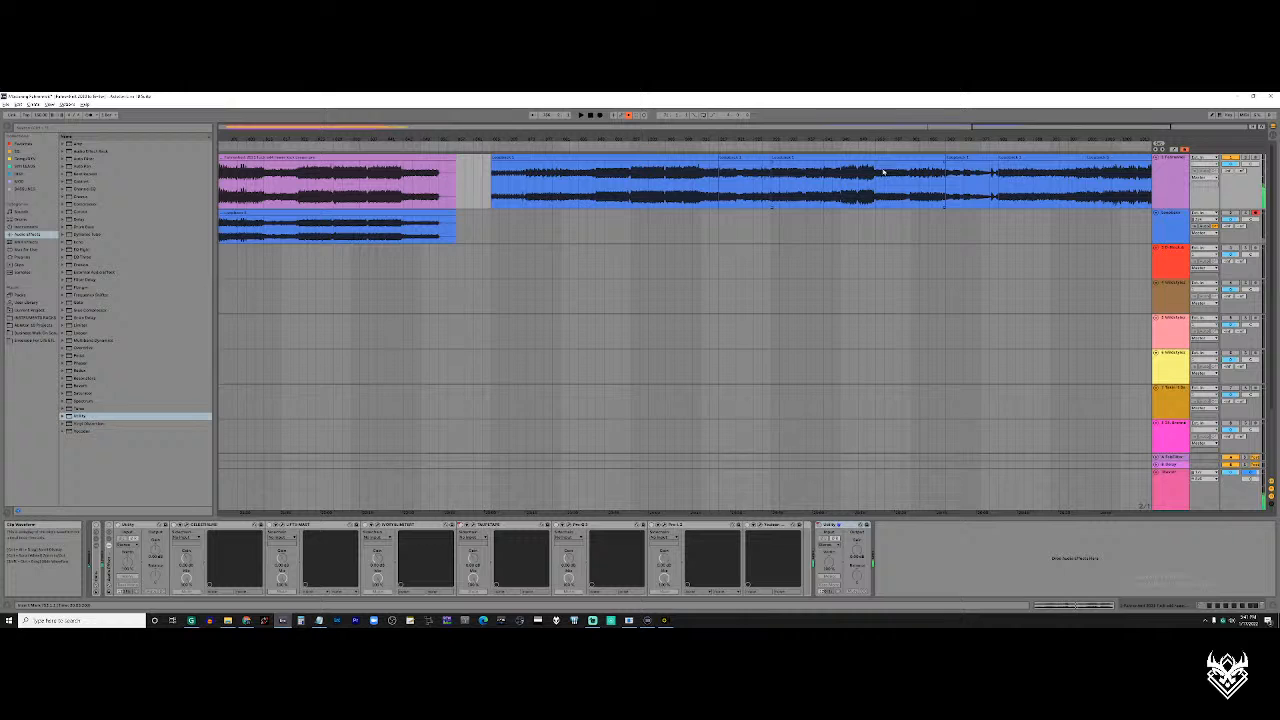
pyautogui.click(951, 177)
pyautogui.click(748, 185)
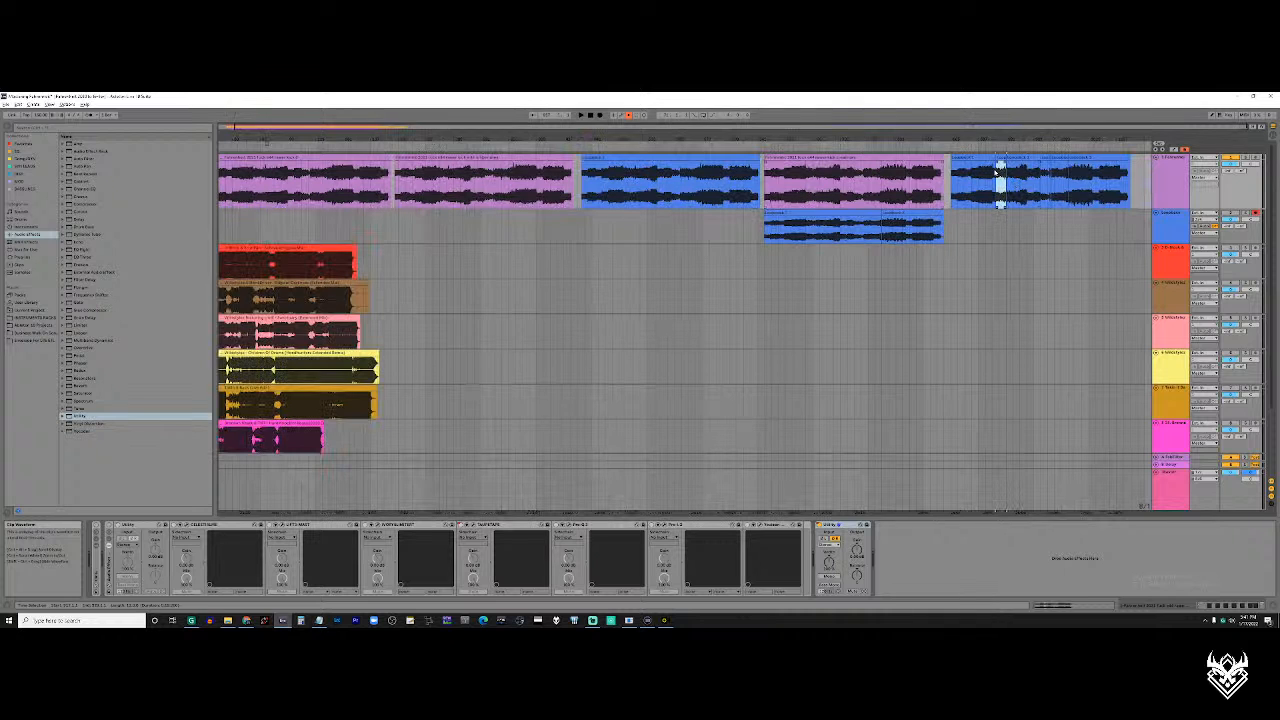
pyautogui.click(983, 168)
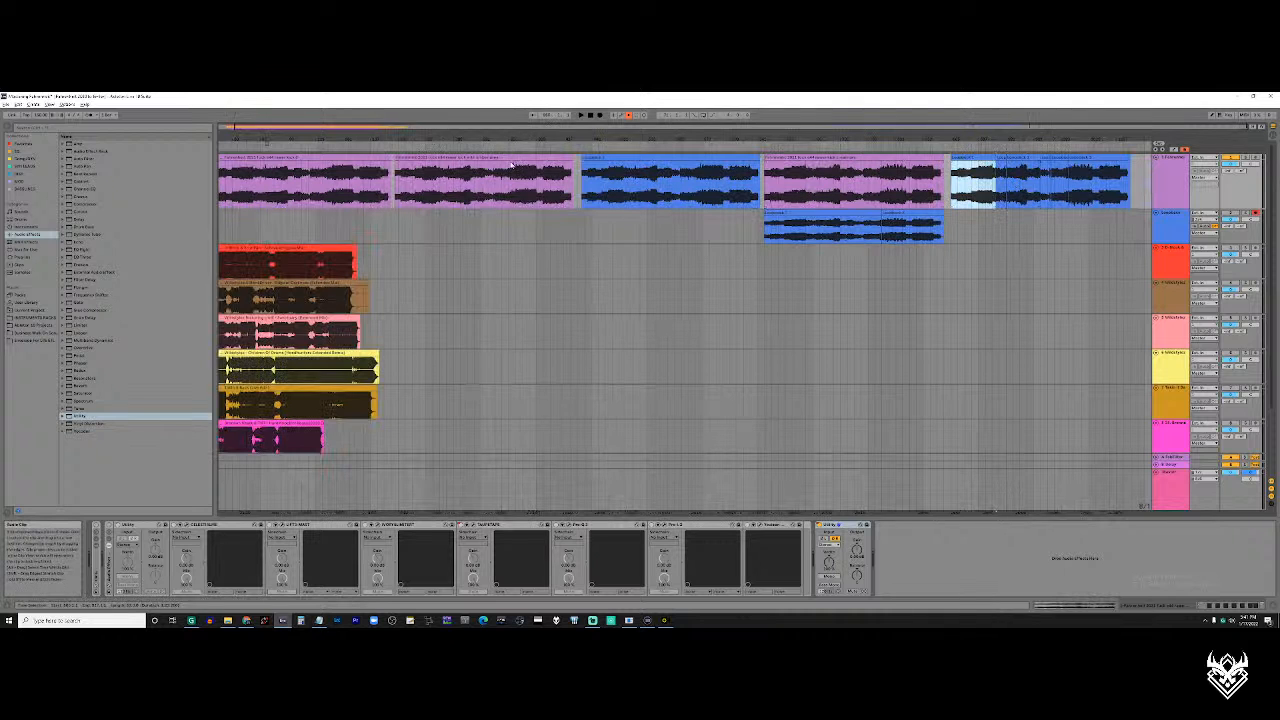
# Mark the middle stretch of the second purple clip and a matching stretch of the third purple clip
pyautogui.click(513, 165)
pyautogui.moveTo(420, 186)
pyautogui.mouseDown()
pyautogui.moveTo(535, 193)
pyautogui.moveTo(426, 192)
pyautogui.mouseUp()
pyautogui.moveTo(426, 192); pyautogui.dragTo(536, 197)
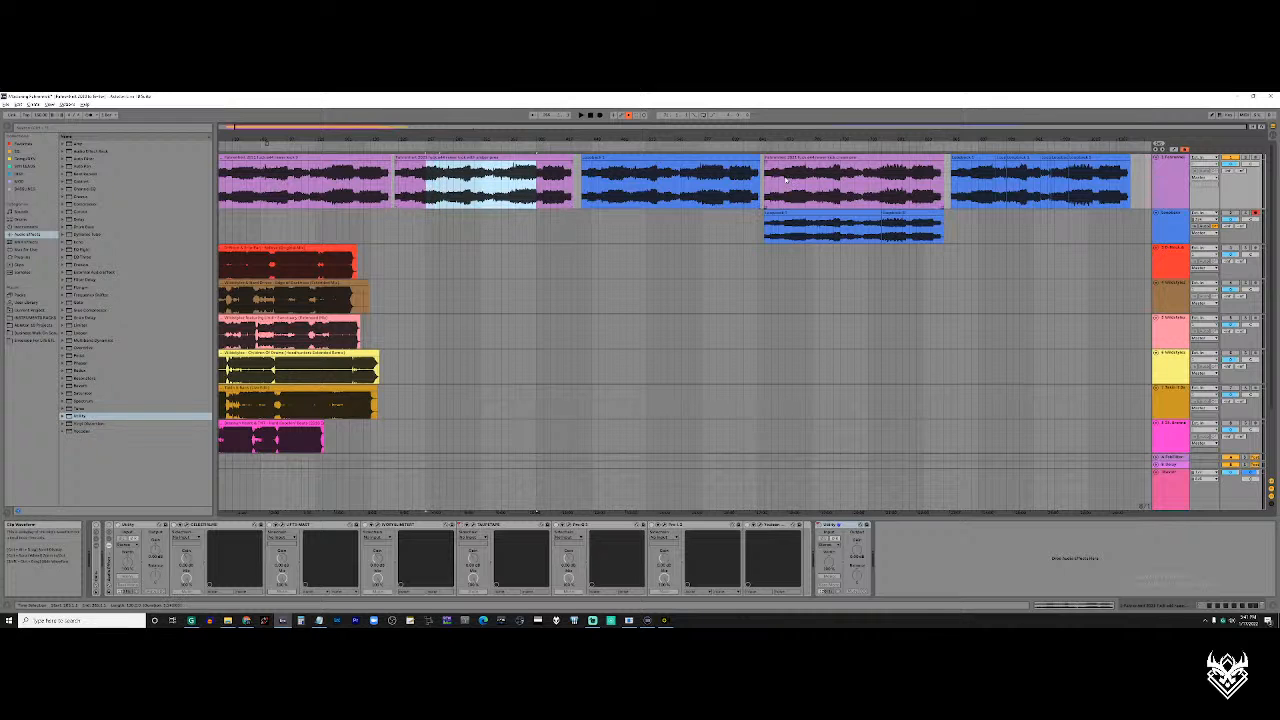
pyautogui.moveTo(812, 183); pyautogui.dragTo(921, 184)
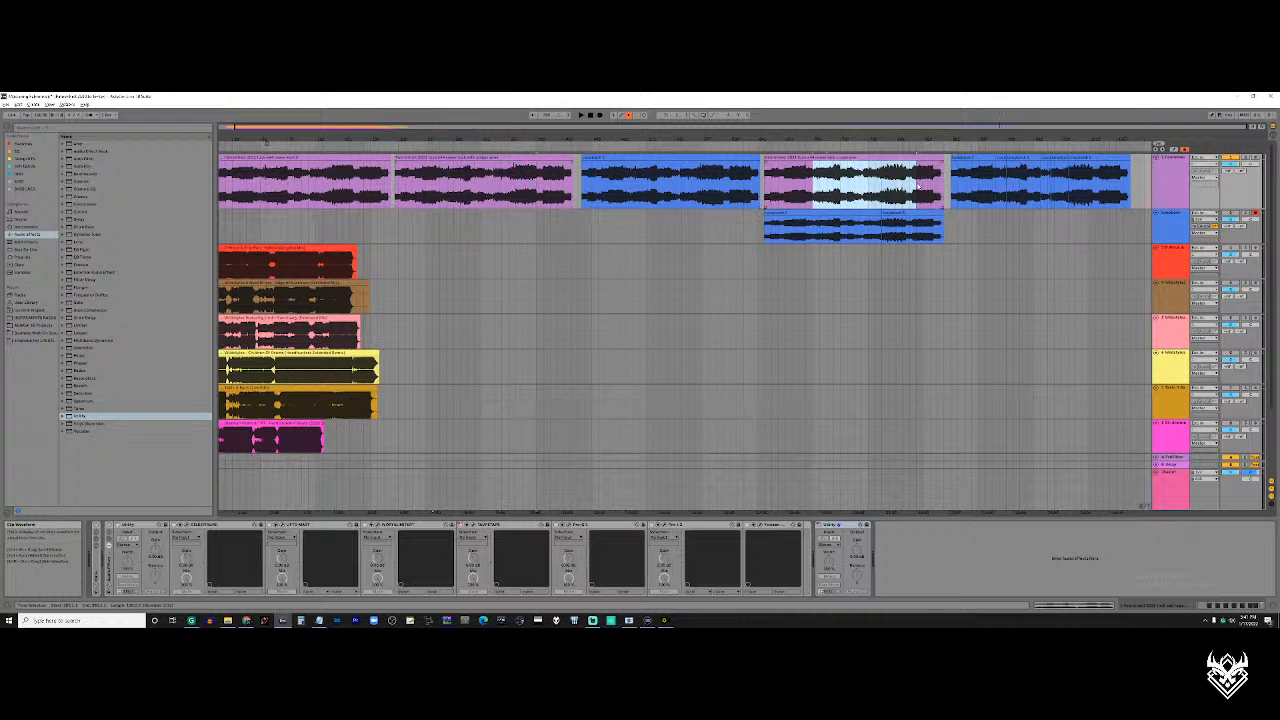
# Examine the segments of the last blue recording on the first track from start to end
pyautogui.click(1006, 185)
pyautogui.scroll(5, 1008, 186)
pyautogui.hscroll(6, 970, 190)
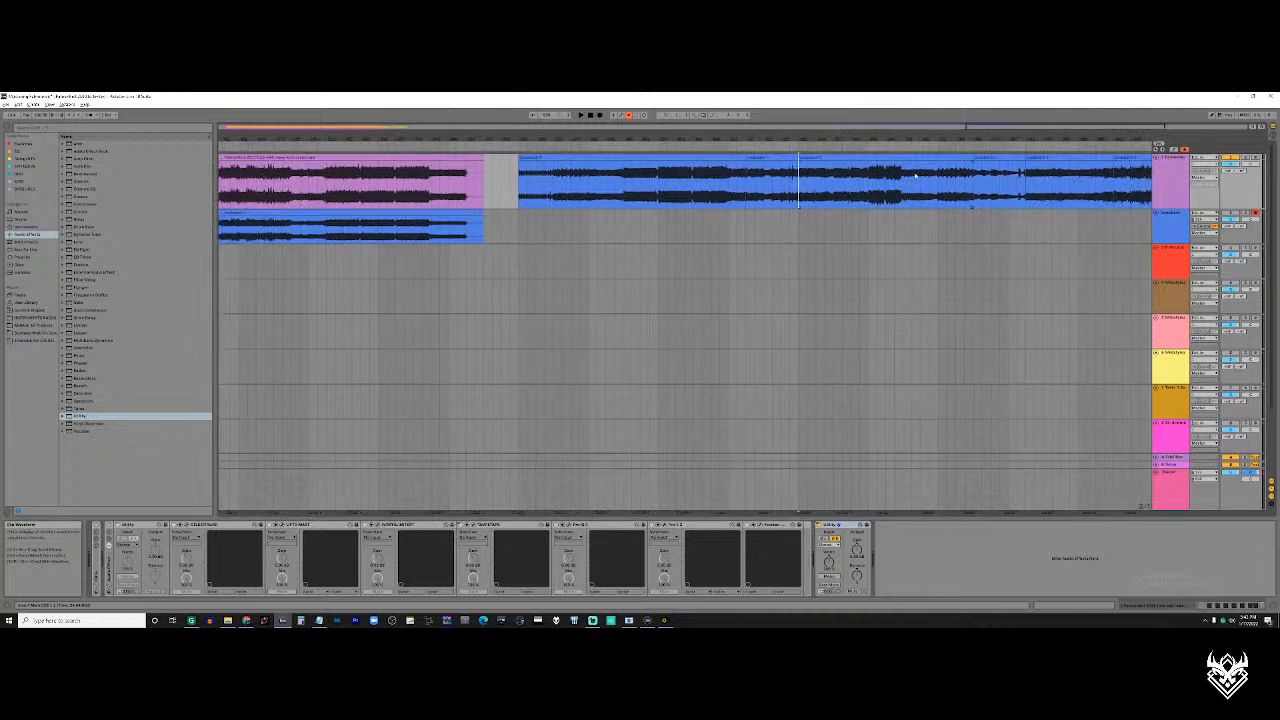
pyautogui.scroll(-5, 710, 189)
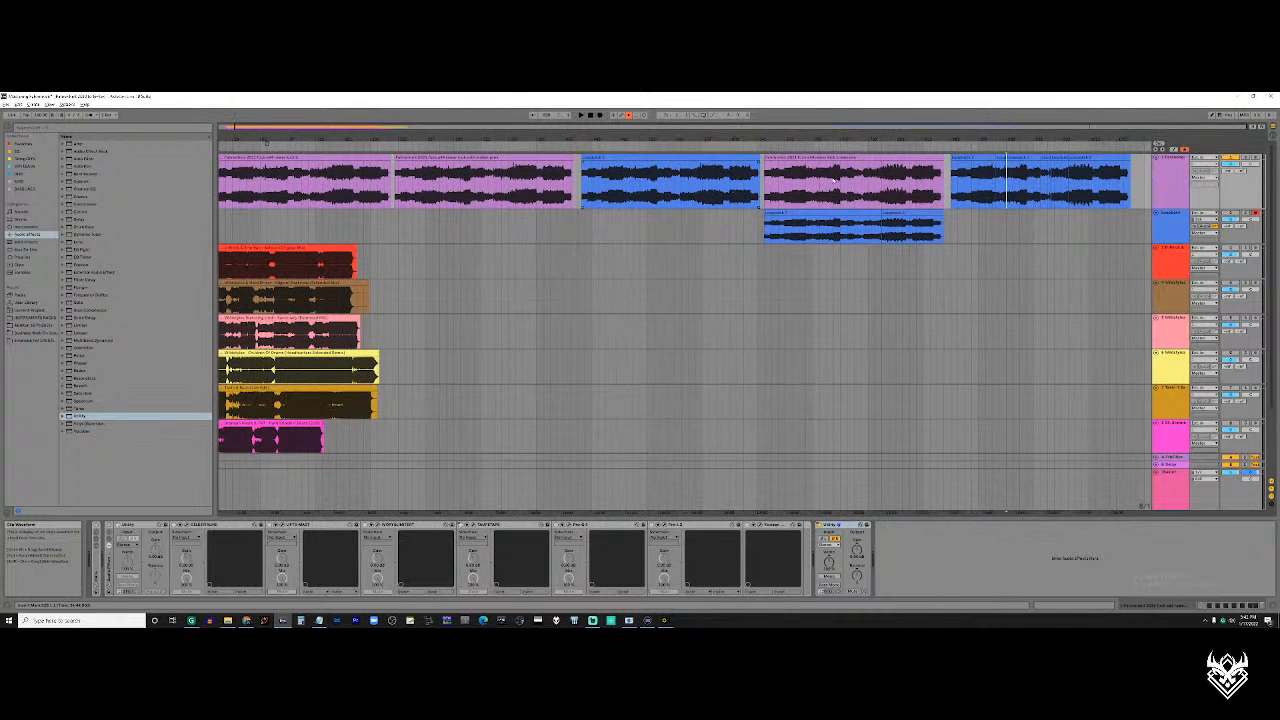
pyautogui.click(993, 168)
pyautogui.press('z')
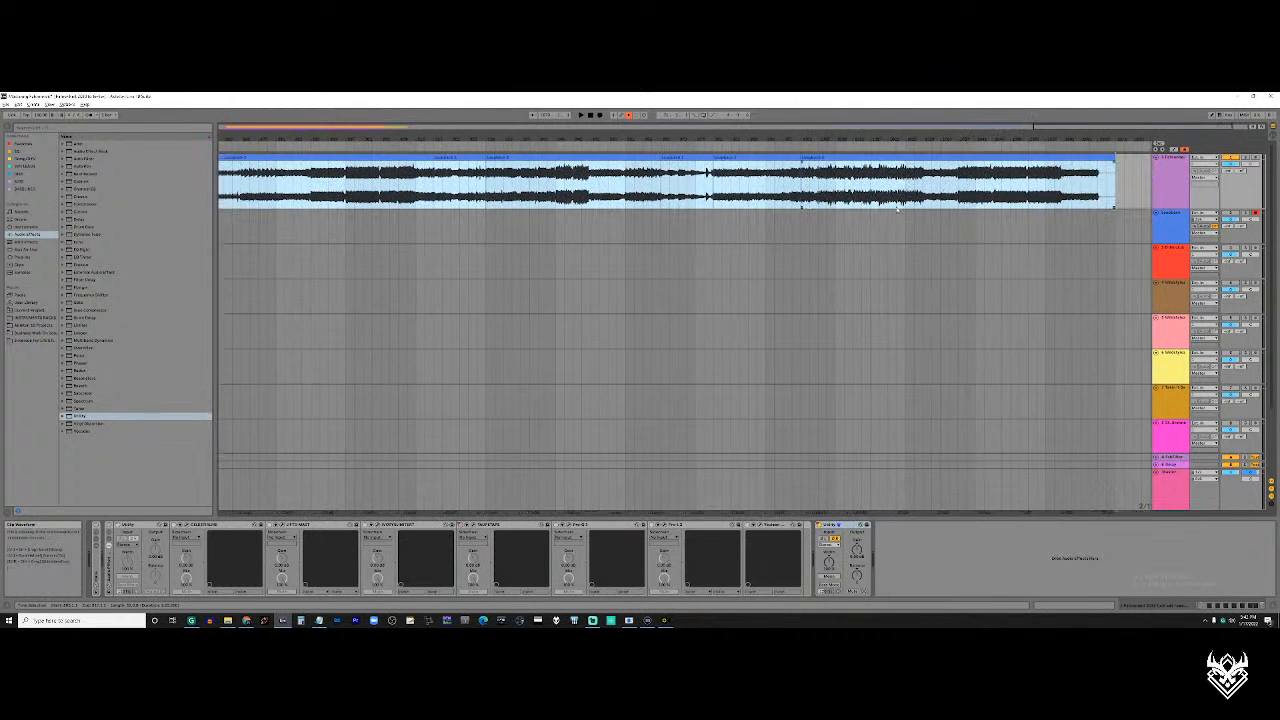
pyautogui.hscroll(-2, 508, 189)
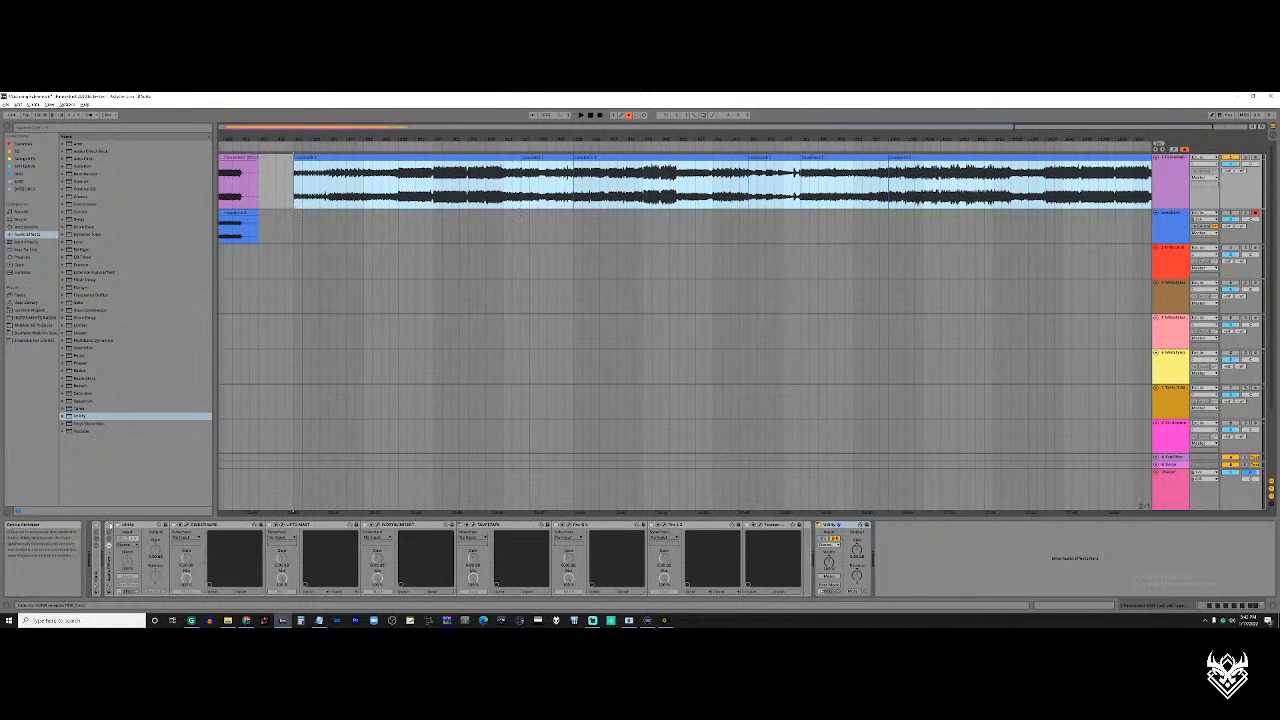
# Activate the first track's effect rack and select its Celestial plugin, followed by the last plugin in the rack
pyautogui.click(109, 525)
pyautogui.click(195, 525)
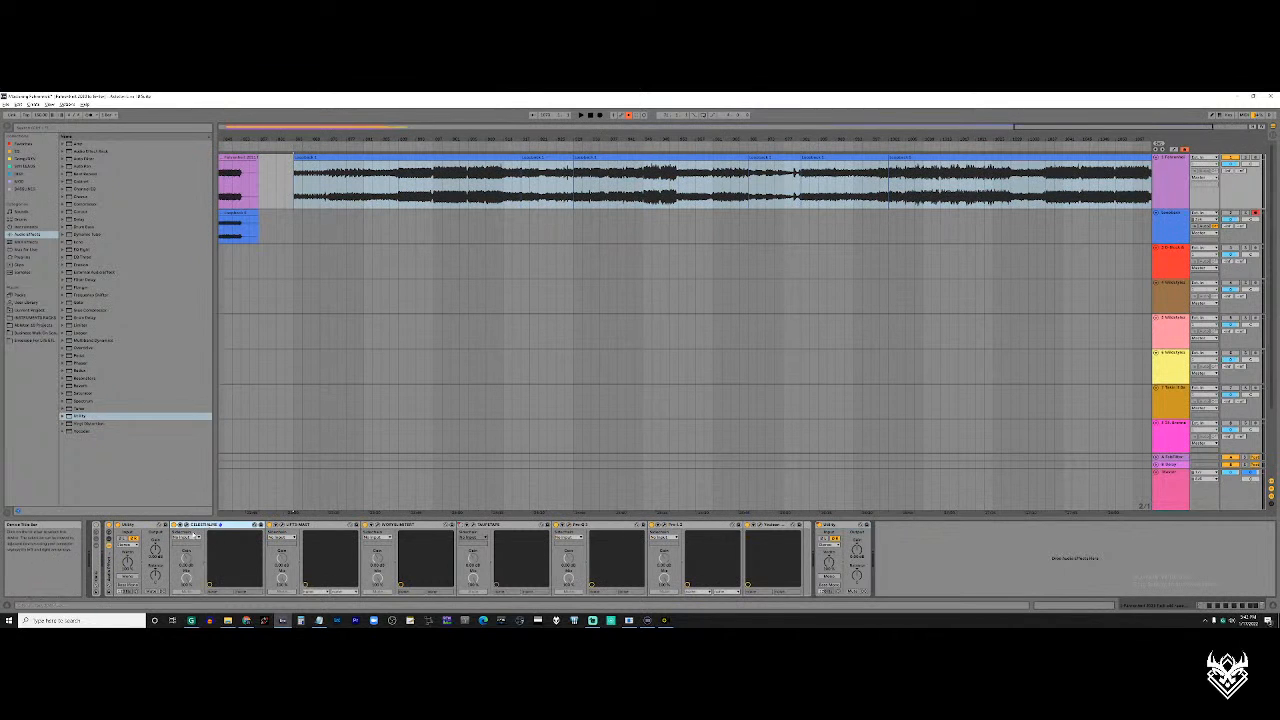
pyautogui.click(440, 188)
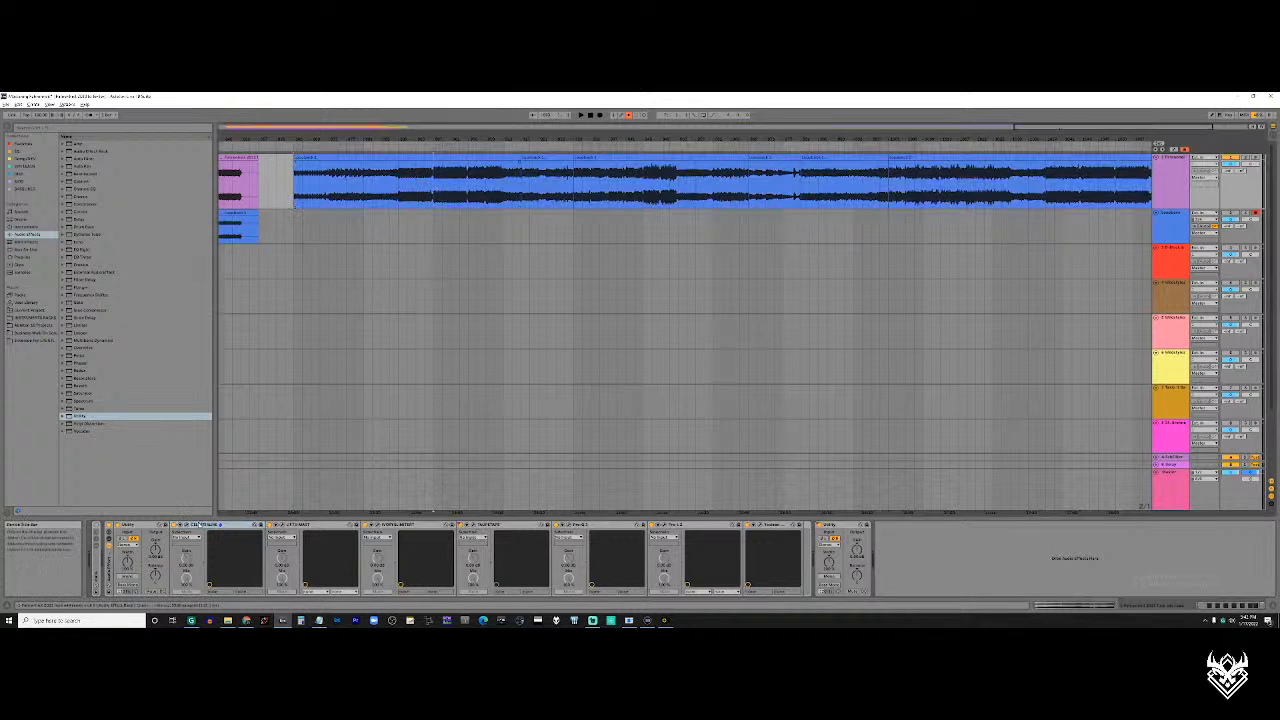
pyautogui.click(193, 525)
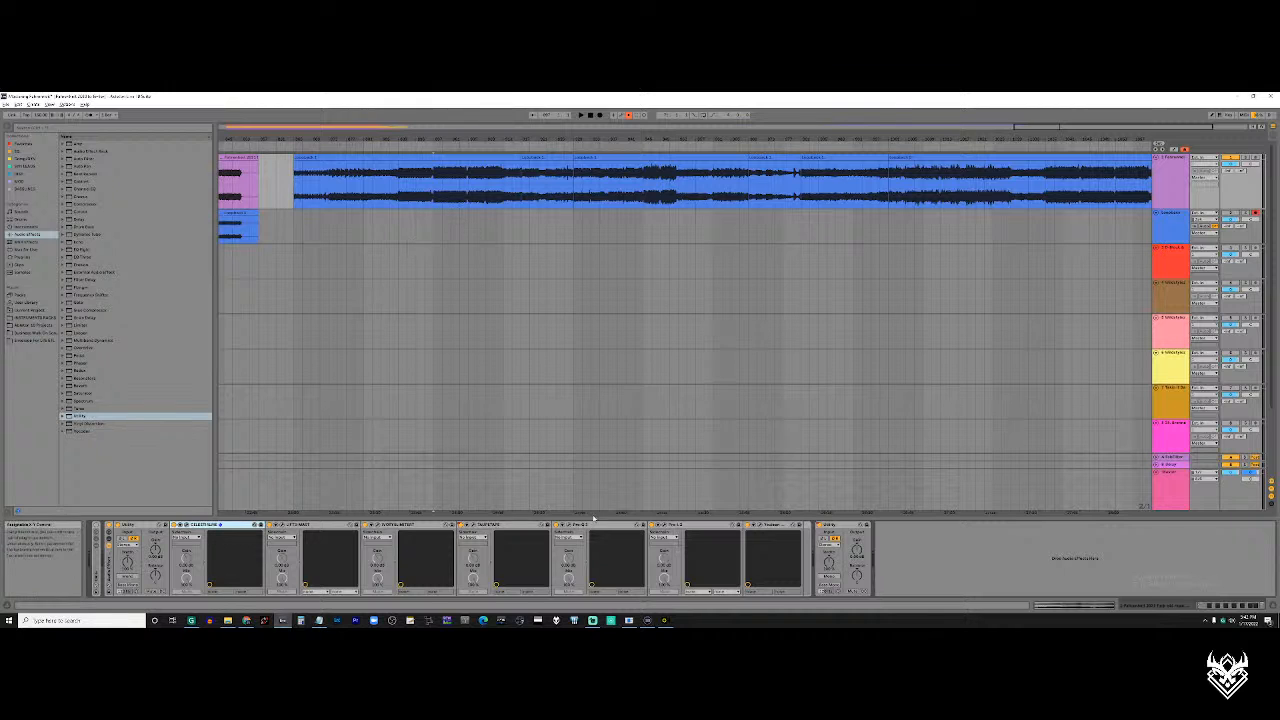
pyautogui.click(770, 525)
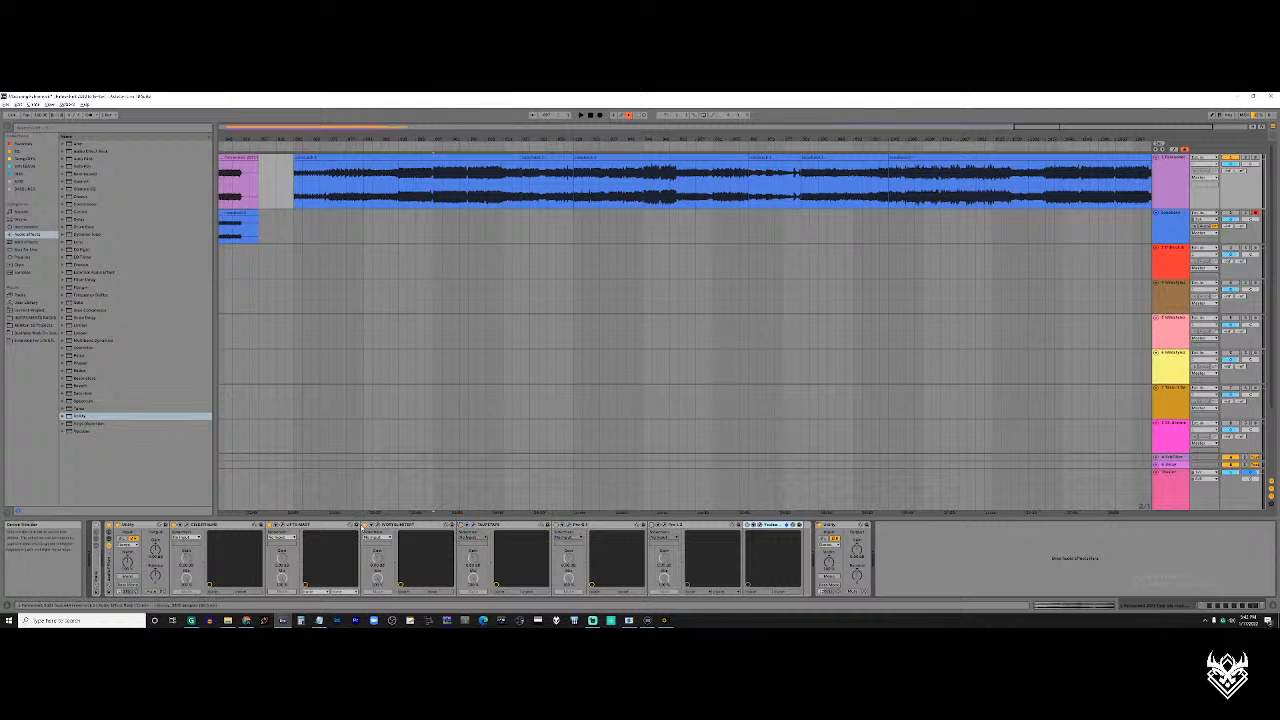
# Open the Celestial plugin's window, move it clear of the clips and place the playhead in the last blue recording's first loud section
pyautogui.click(184, 525)
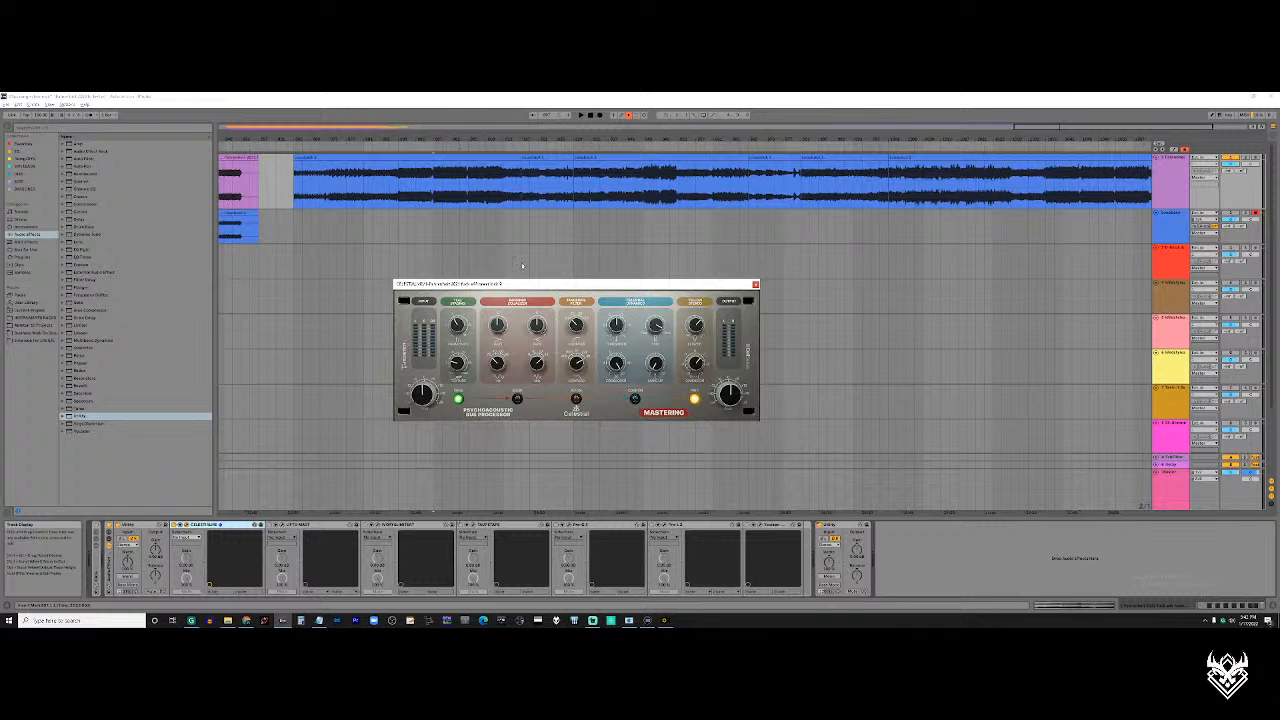
pyautogui.moveTo(585, 286); pyautogui.dragTo(635, 300)
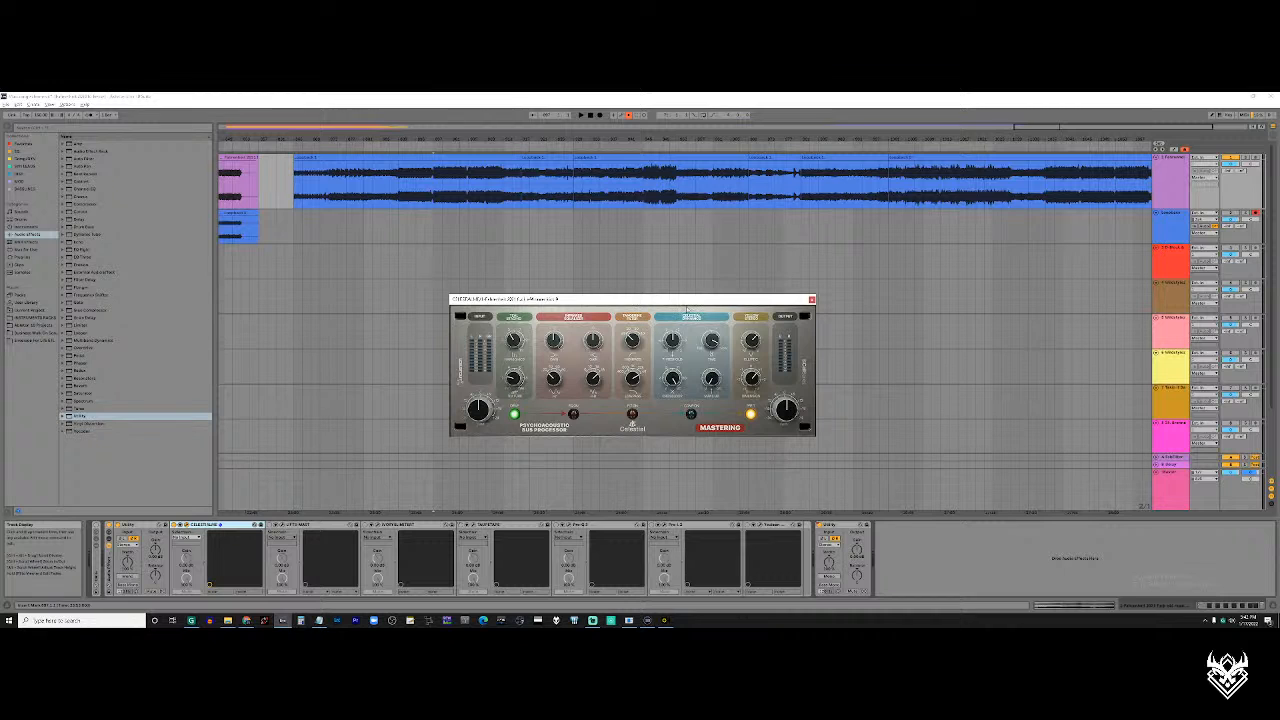
pyautogui.moveTo(399, 190); pyautogui.dragTo(424, 190)
pyautogui.click(432, 192)
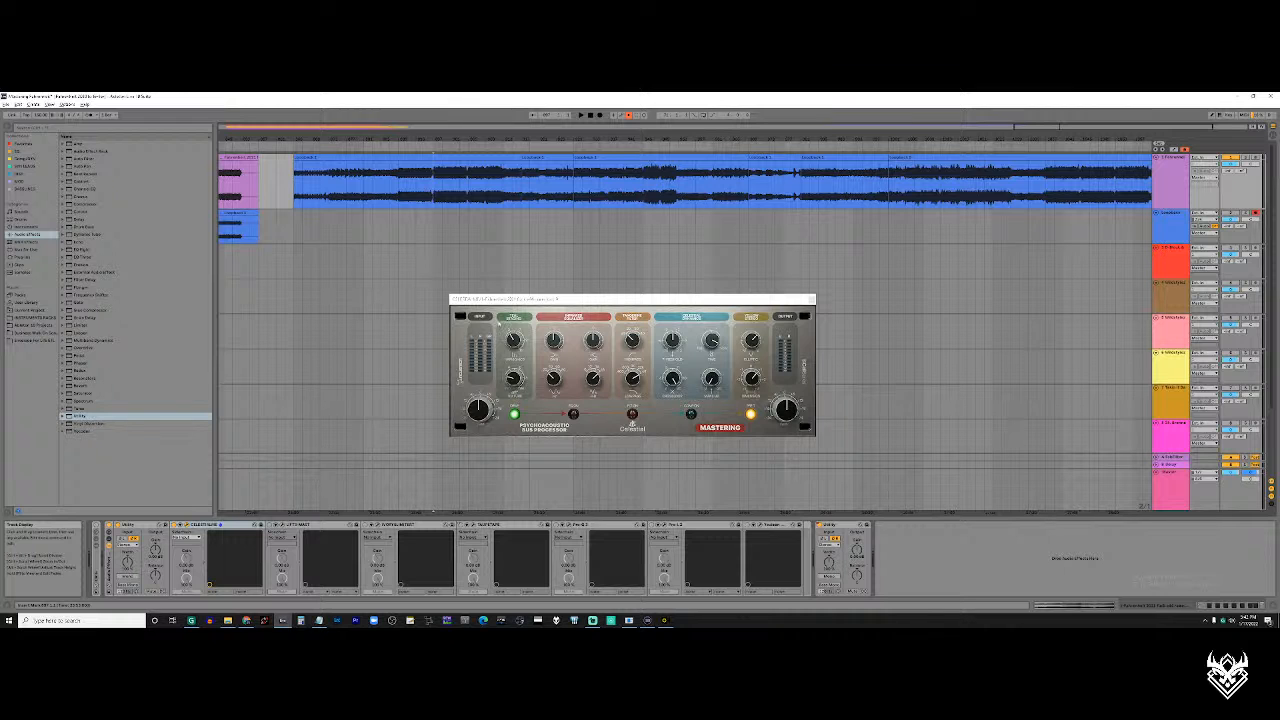
# Move the Celestial window slightly aside, switch off its green-lit stage and play the last recording's first loud section
pyautogui.moveTo(600, 303); pyautogui.dragTo(634, 293)
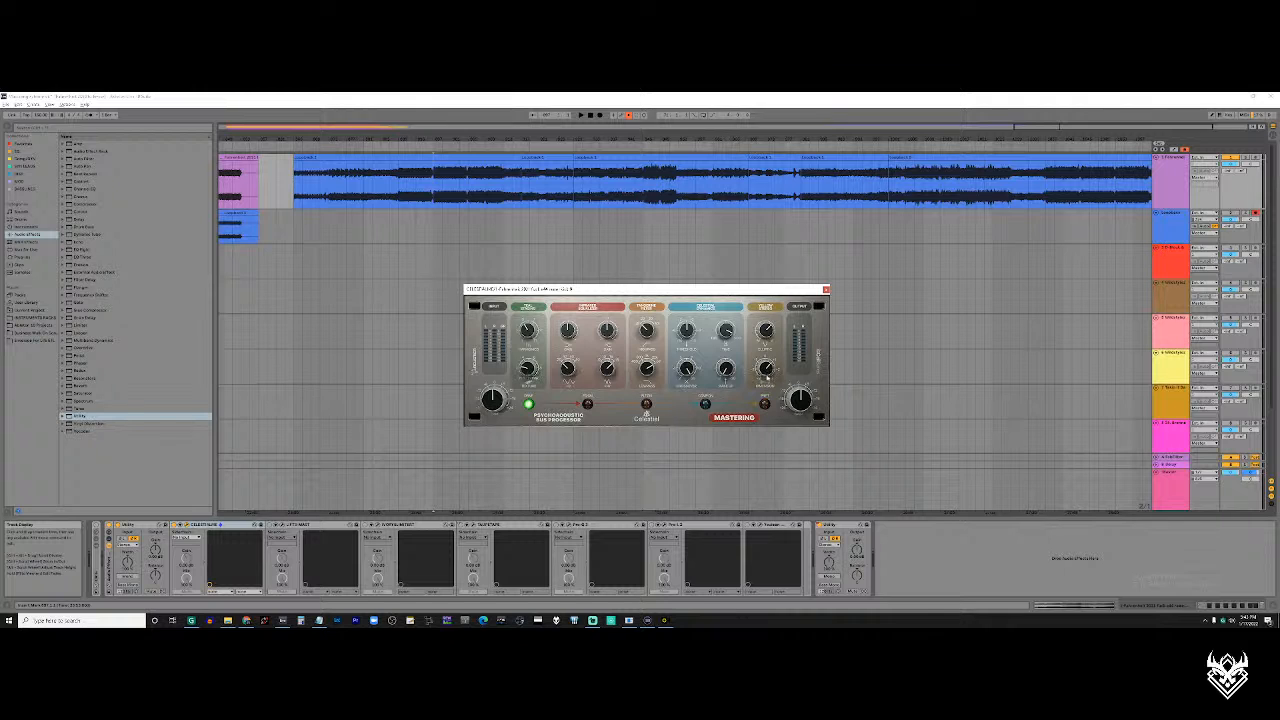
pyautogui.click(529, 404)
pyautogui.press('space')
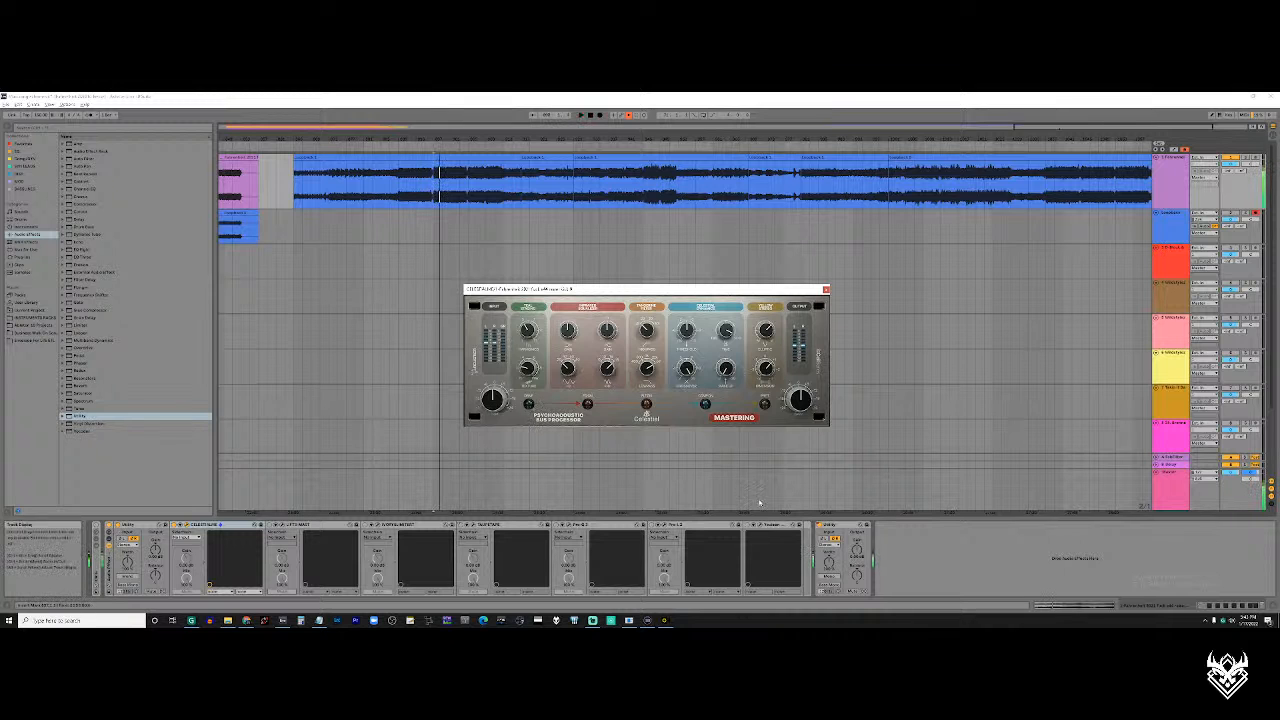
# Switch off the Utility device after the effect rack and delete its on/off automation
pyautogui.click(819, 525)
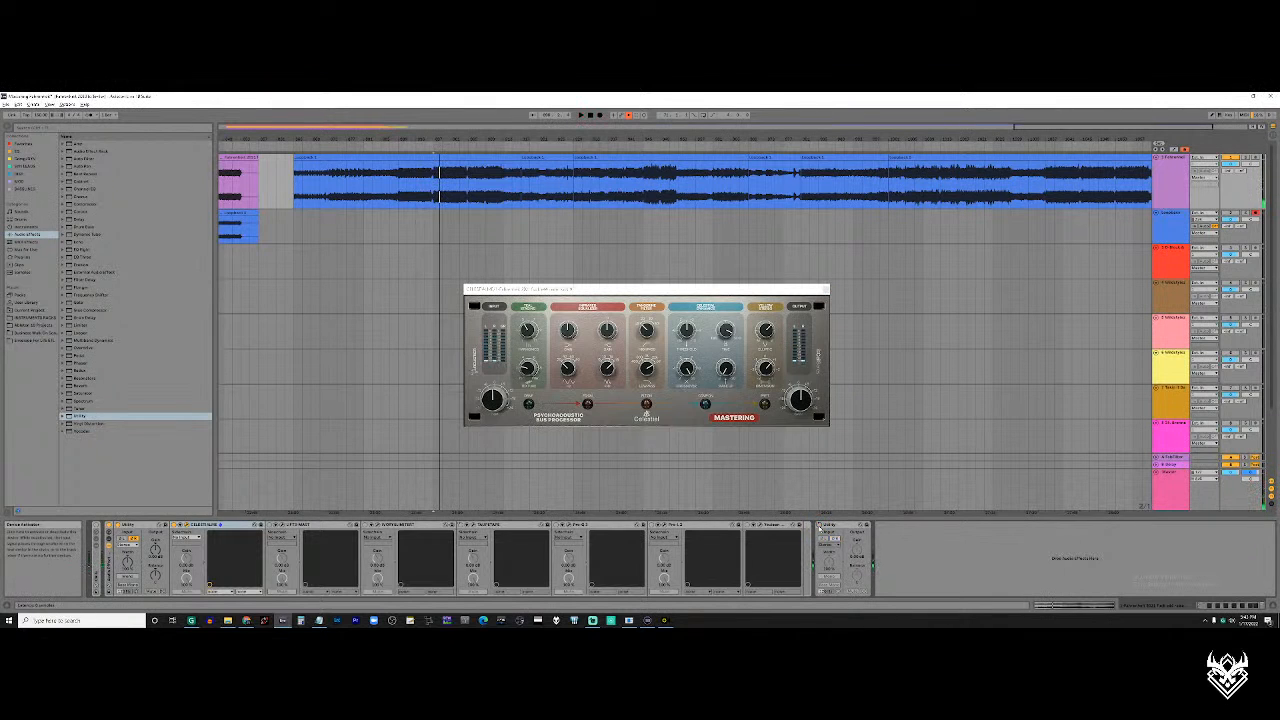
pyautogui.rightClick(819, 527)
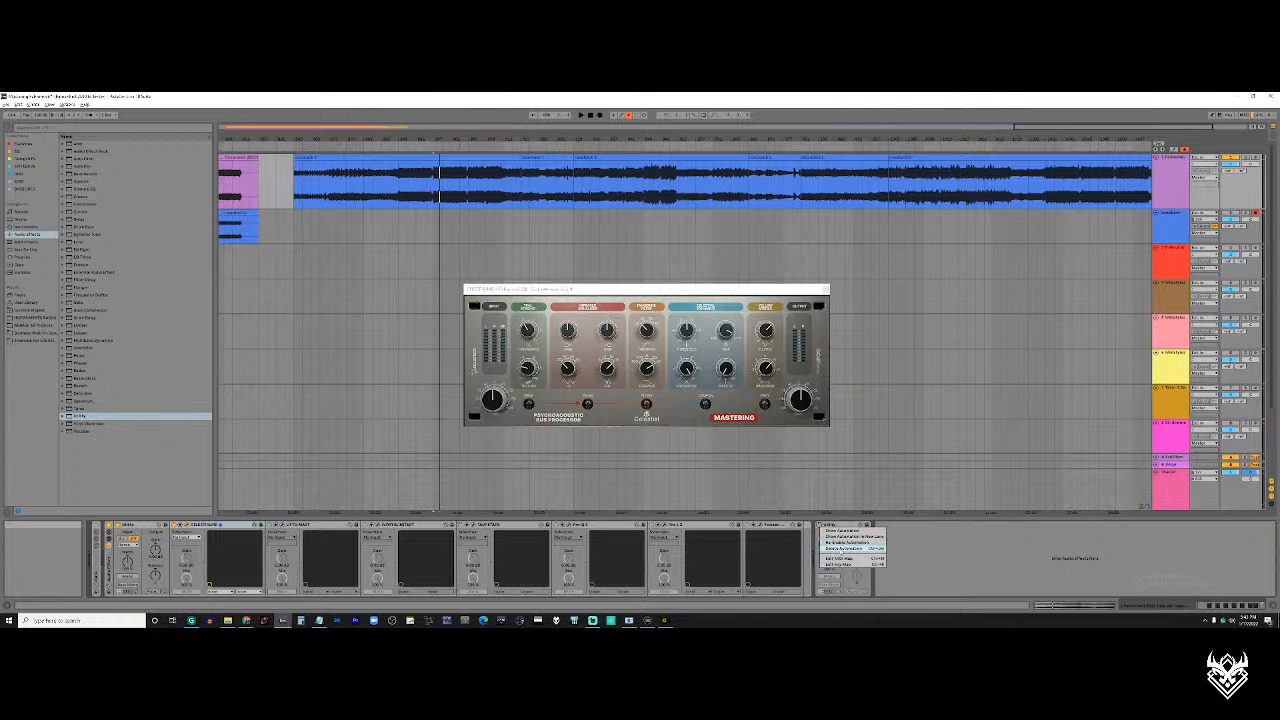
pyautogui.click(840, 551)
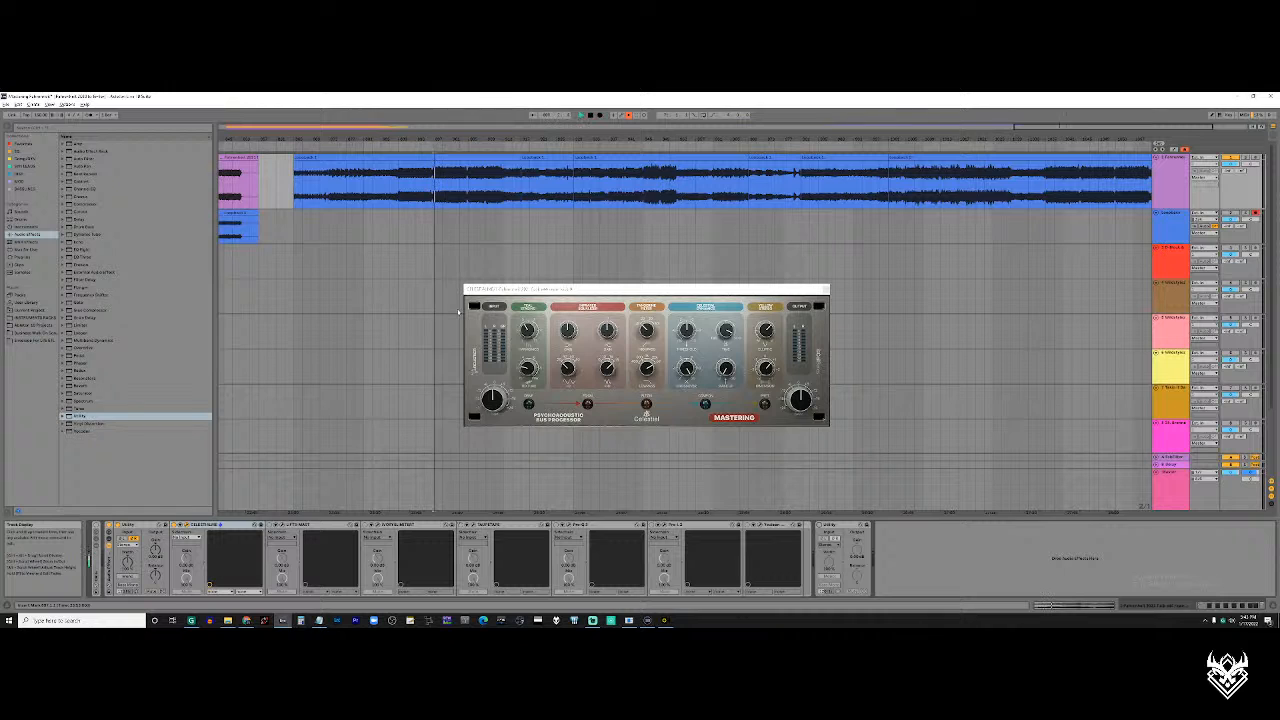
# Play the section while toggling Celestial's green-lit stage on and off to compare the sound, leaving it on
pyautogui.press('space')
pyautogui.click(531, 405)
pyautogui.click(529, 404)
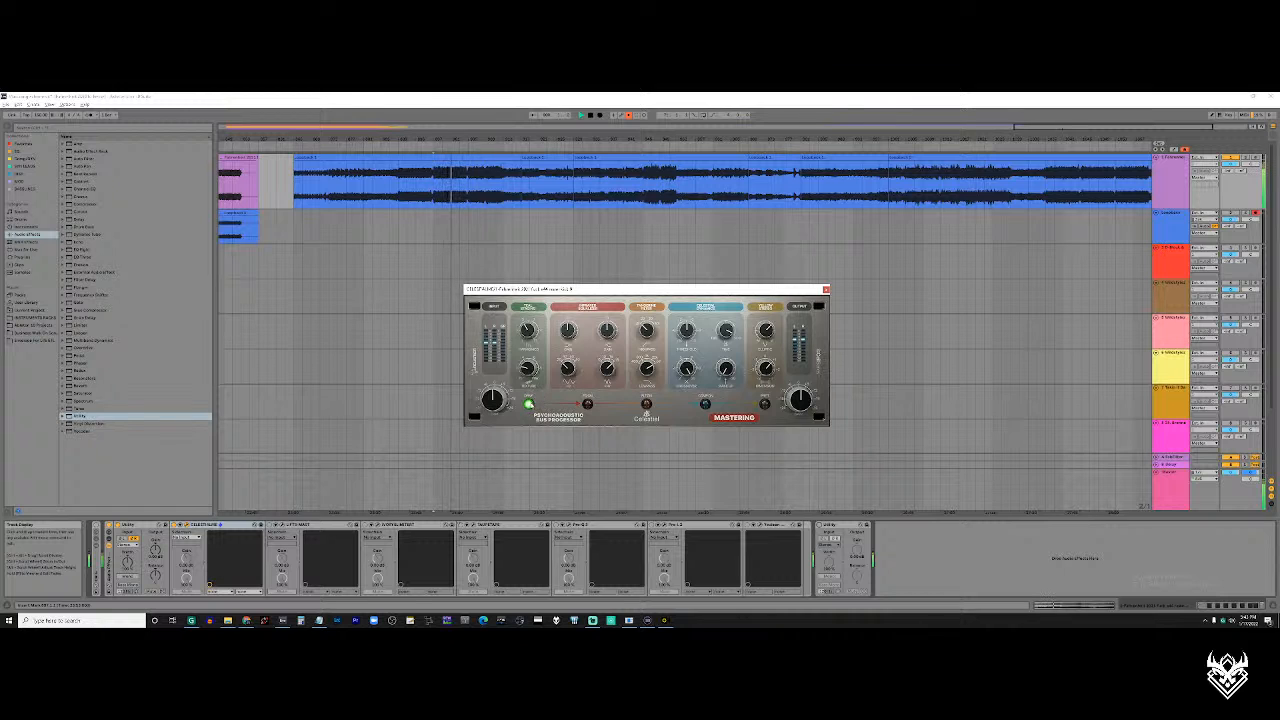
pyautogui.click(529, 404)
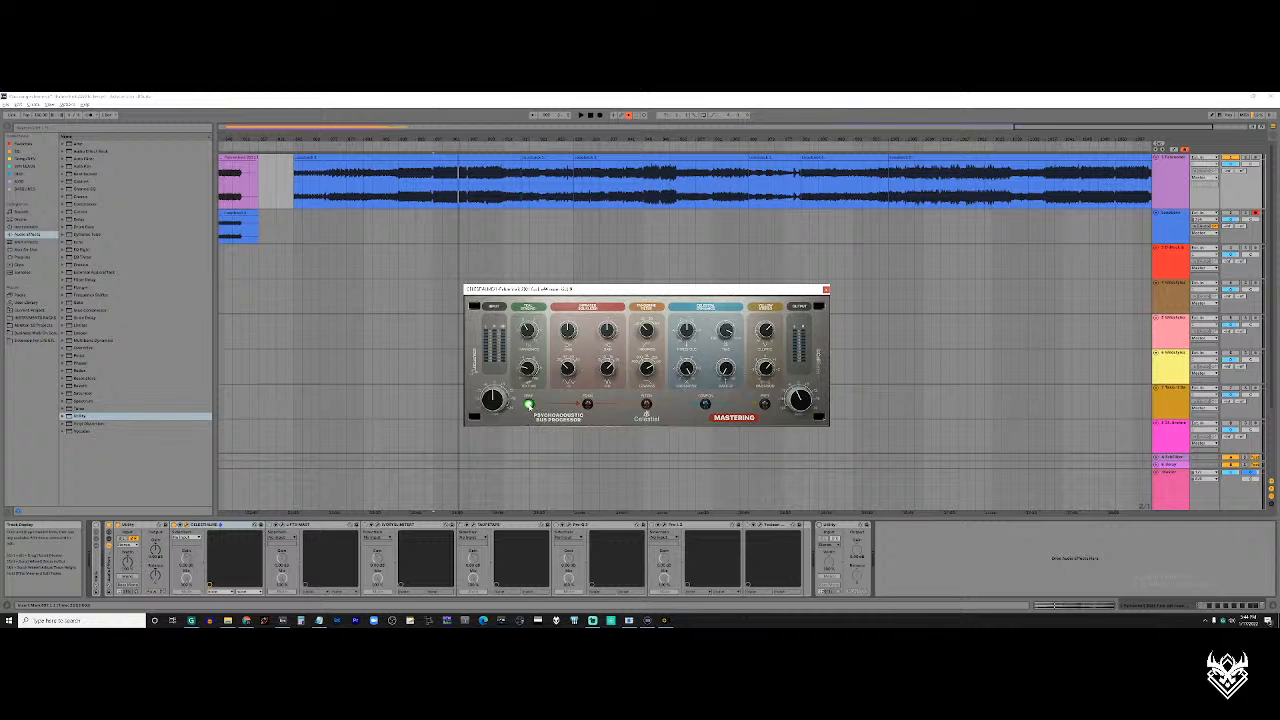
pyautogui.click(529, 404)
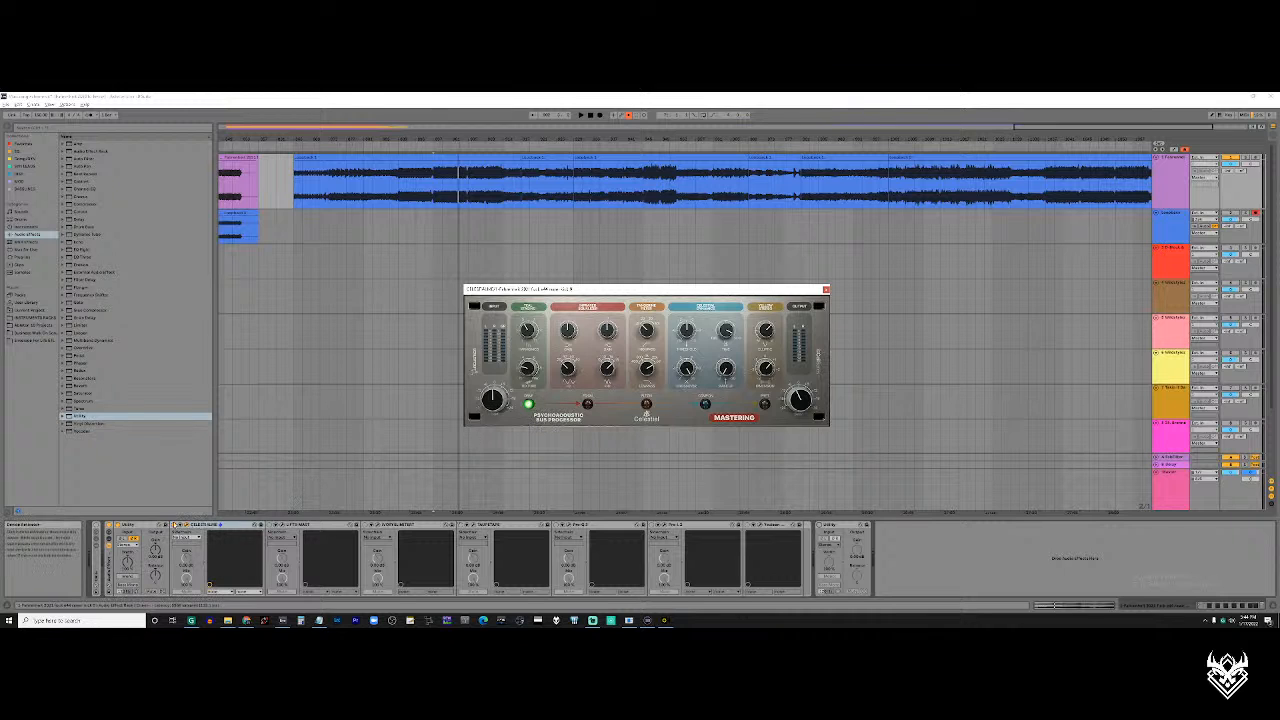
# Loop the start of the last blue recording's loud section during playback and toggle the whole Celestial device for comparison
pyautogui.press('space')
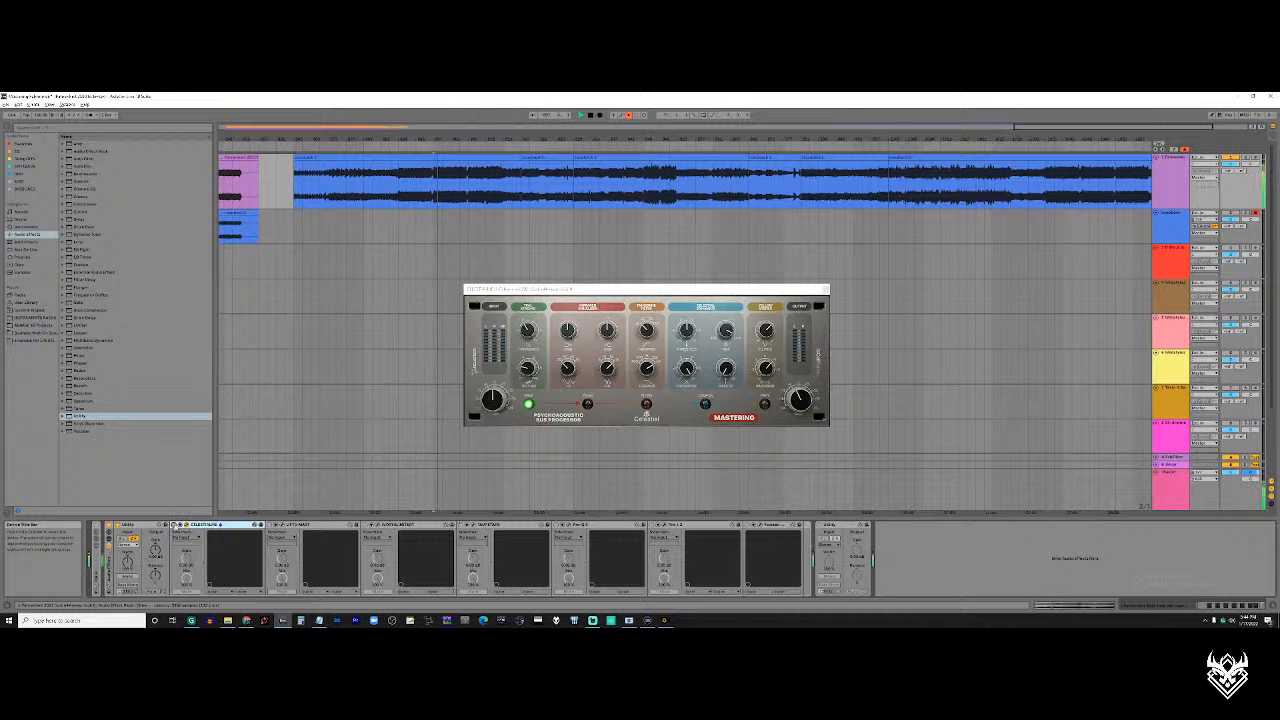
pyautogui.moveTo(434, 175); pyautogui.dragTo(467, 190)
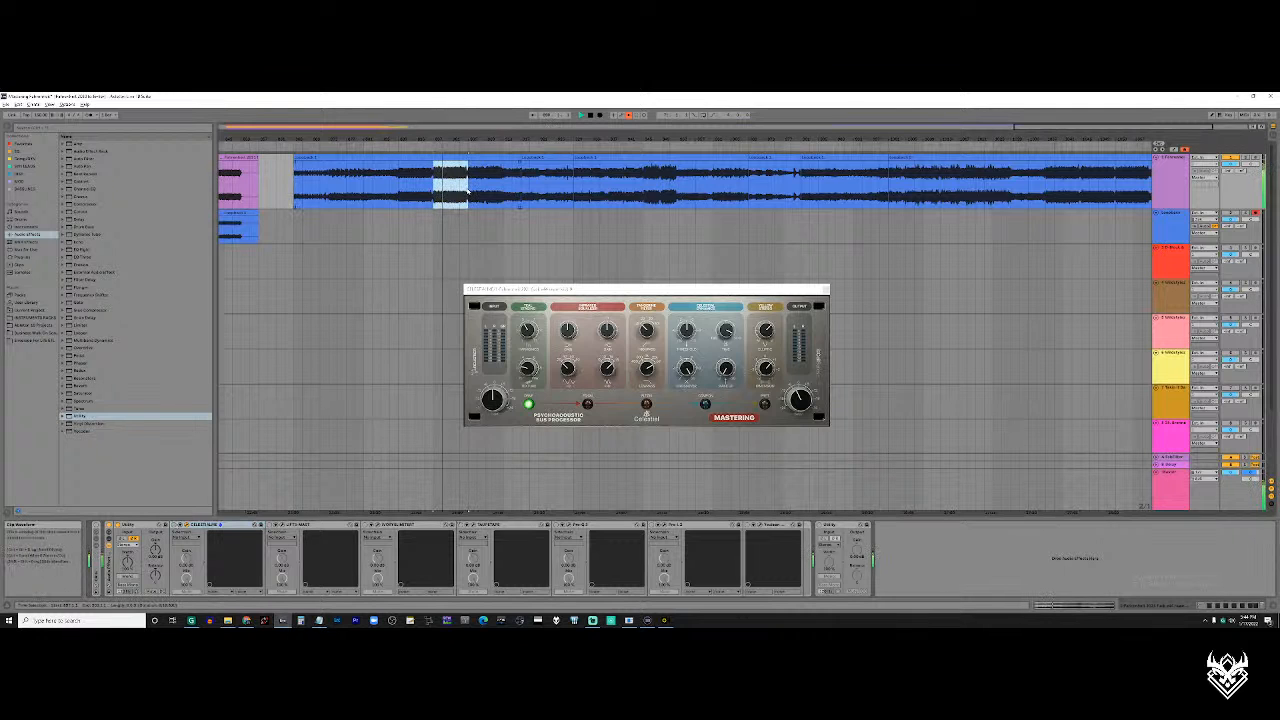
pyautogui.hotkey('ctrl', 'l')
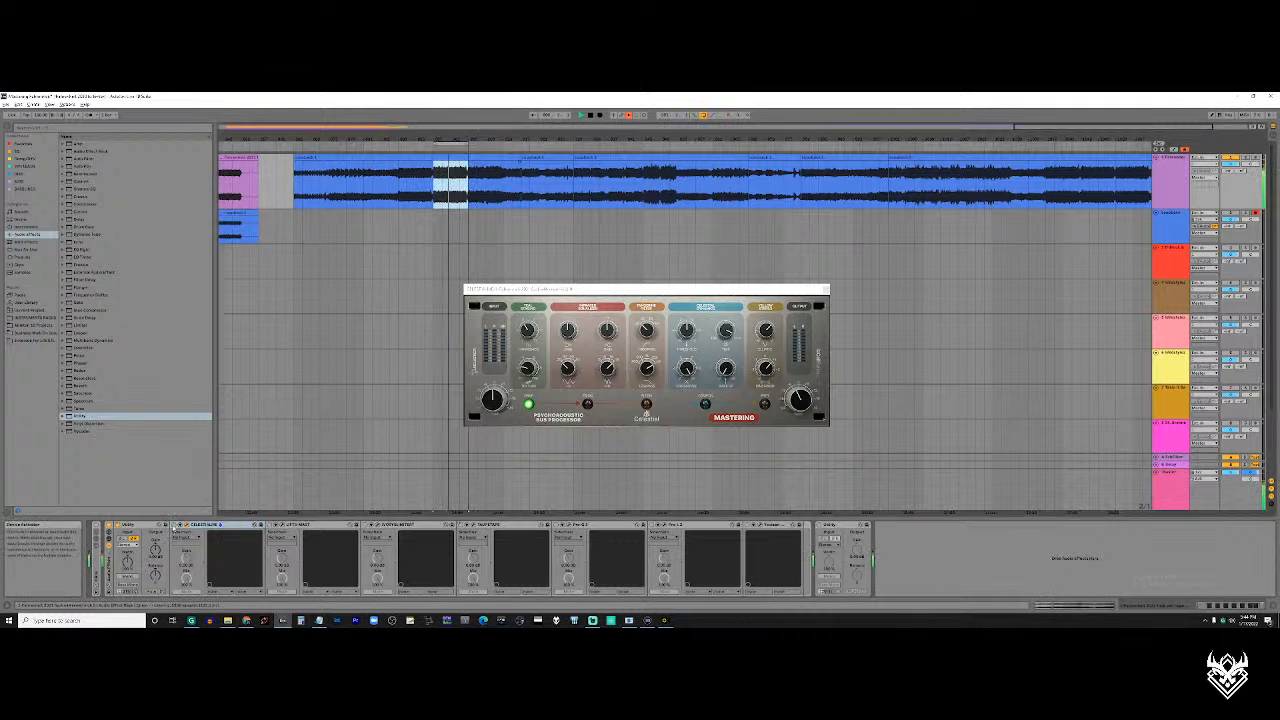
pyautogui.click(176, 527)
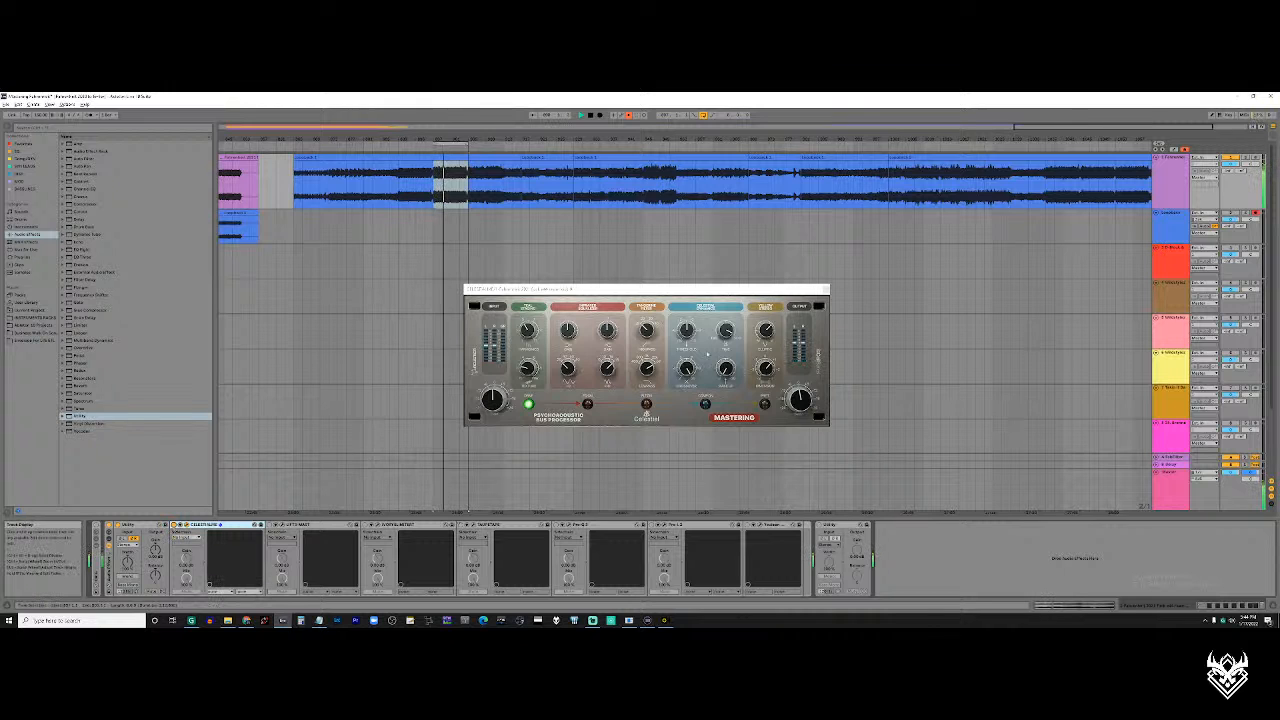
# Compare the looped section with Celestial's yellow-lit stage on and off, and re-enable the overridden automation
pyautogui.click(798, 400)
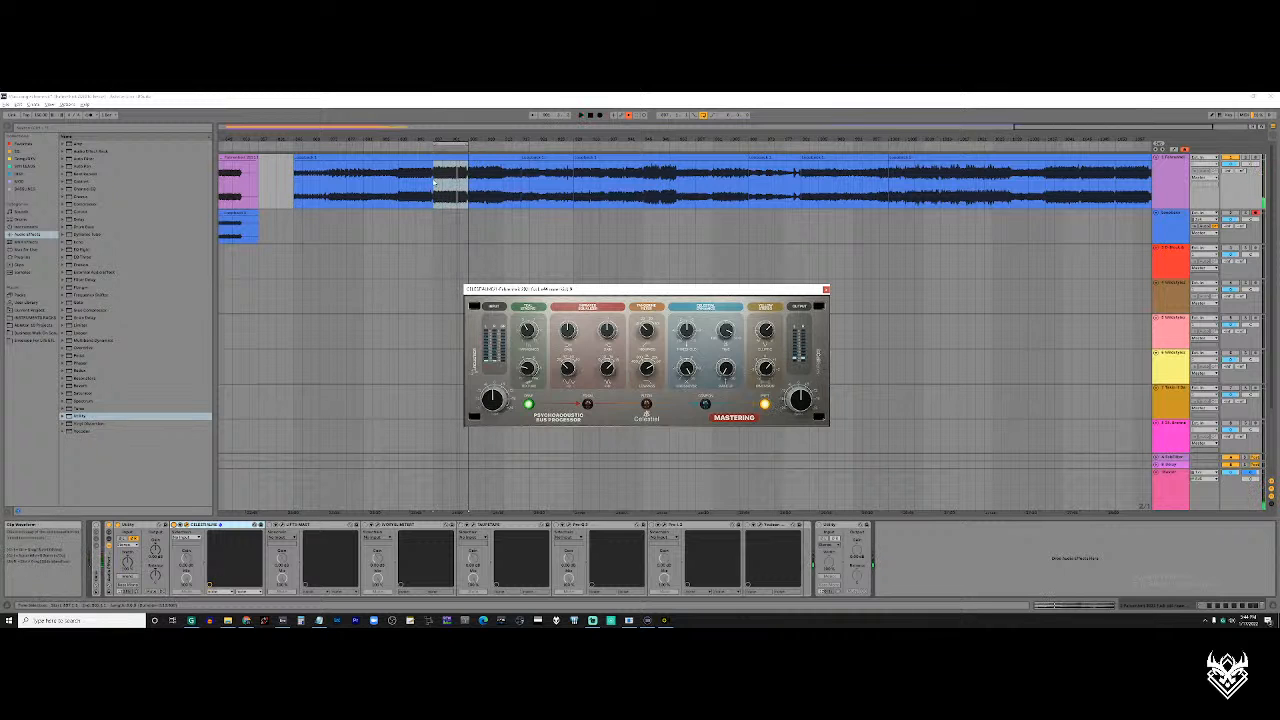
pyautogui.scroll(3, 437, 193)
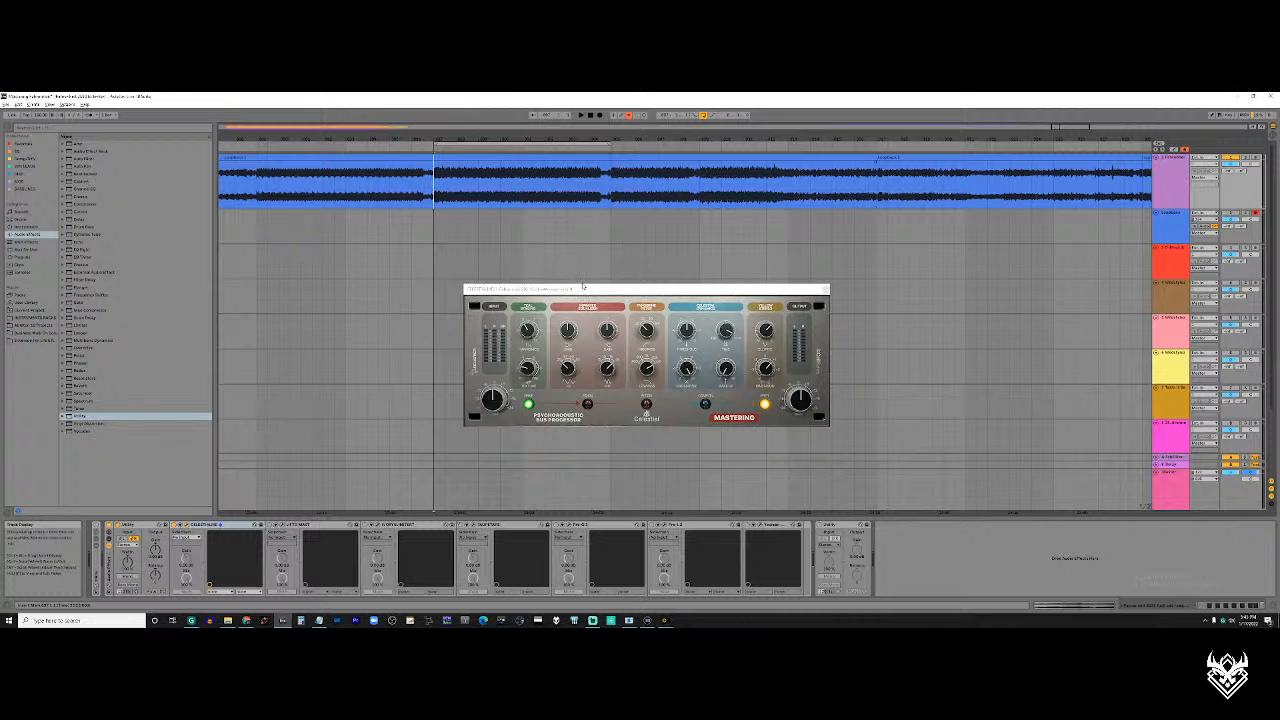
pyautogui.press('space')
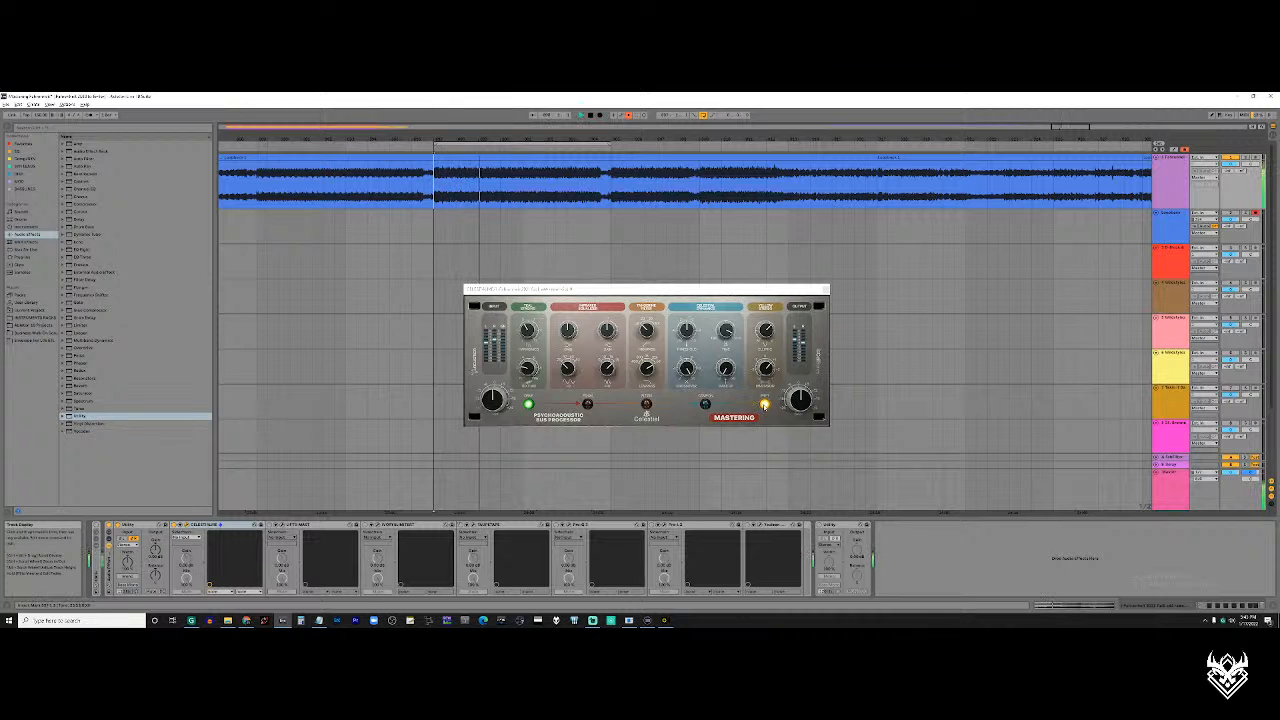
pyautogui.click(765, 404)
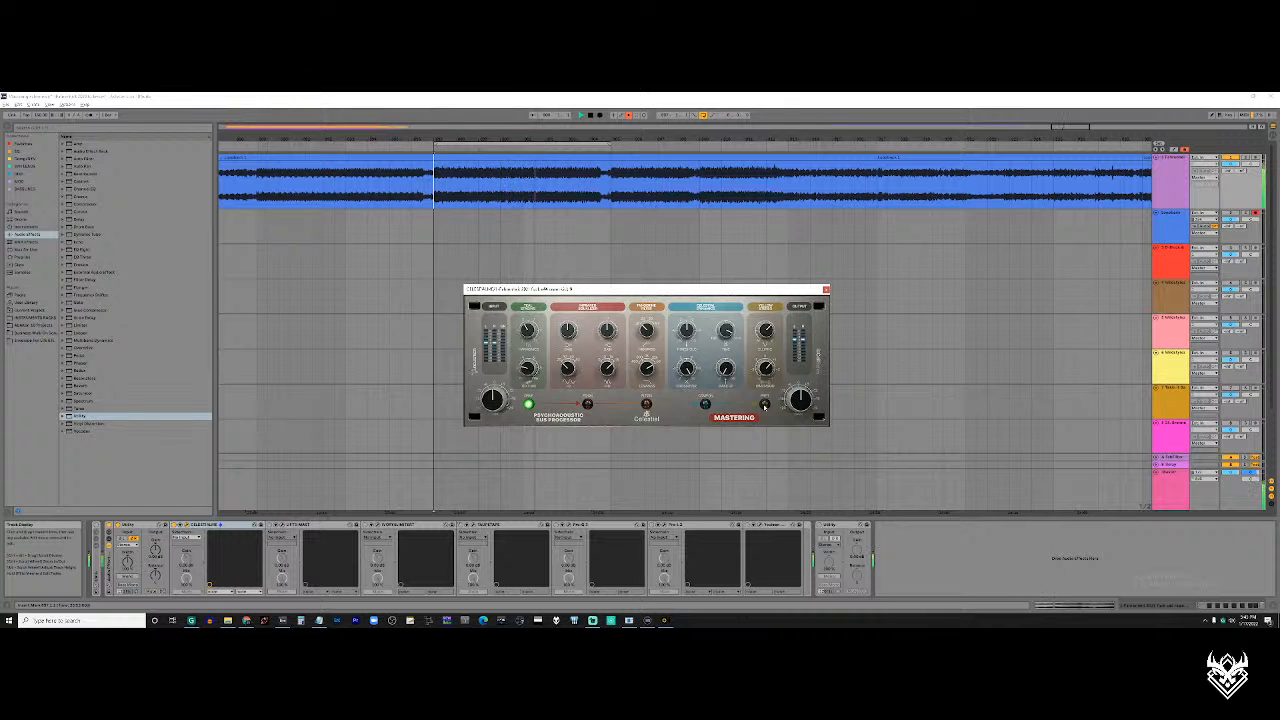
pyautogui.click(765, 404)
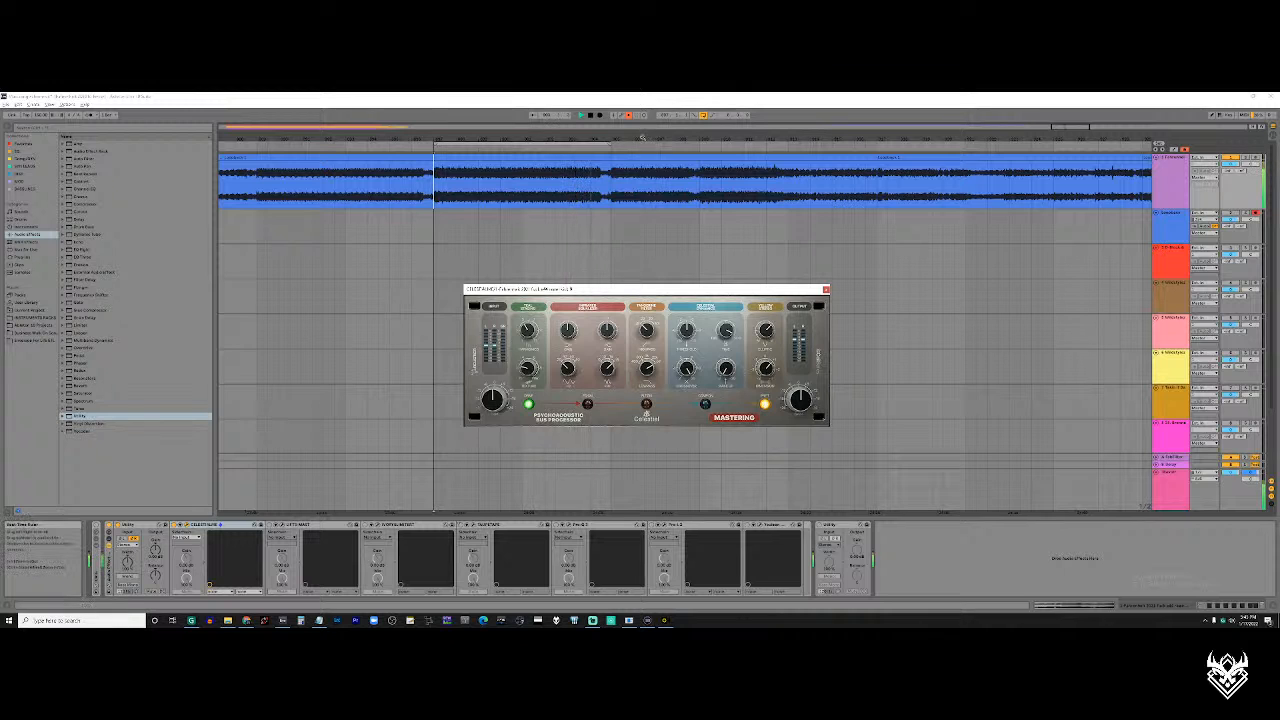
pyautogui.click(630, 115)
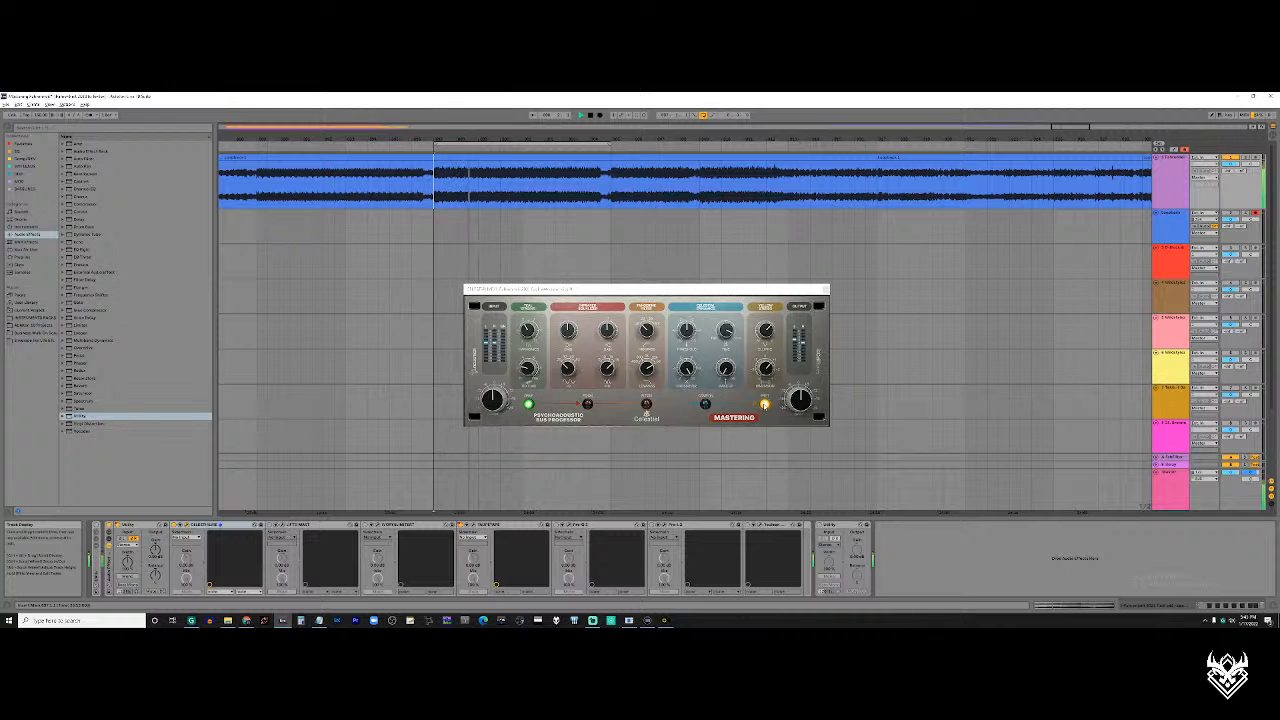
pyautogui.click(765, 405)
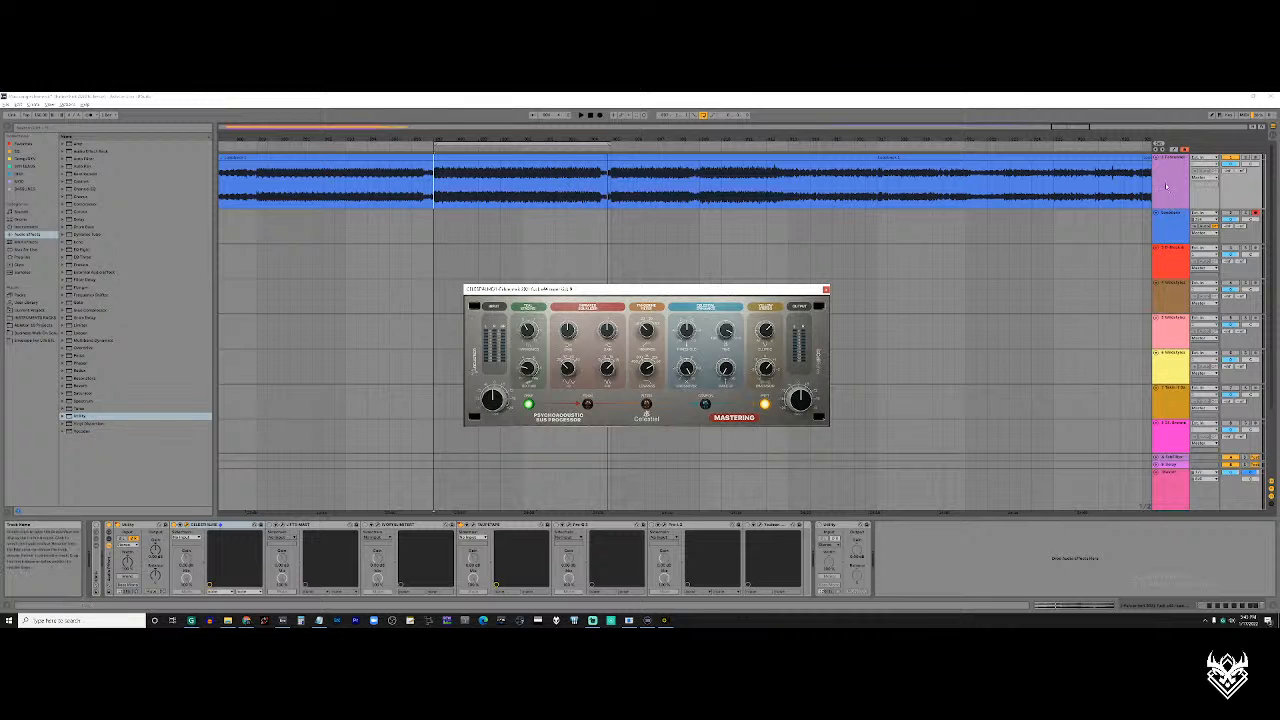
# View the master track's device chain, and return to the first track's chain with the playhead at the loop start
pyautogui.click(499, 508)
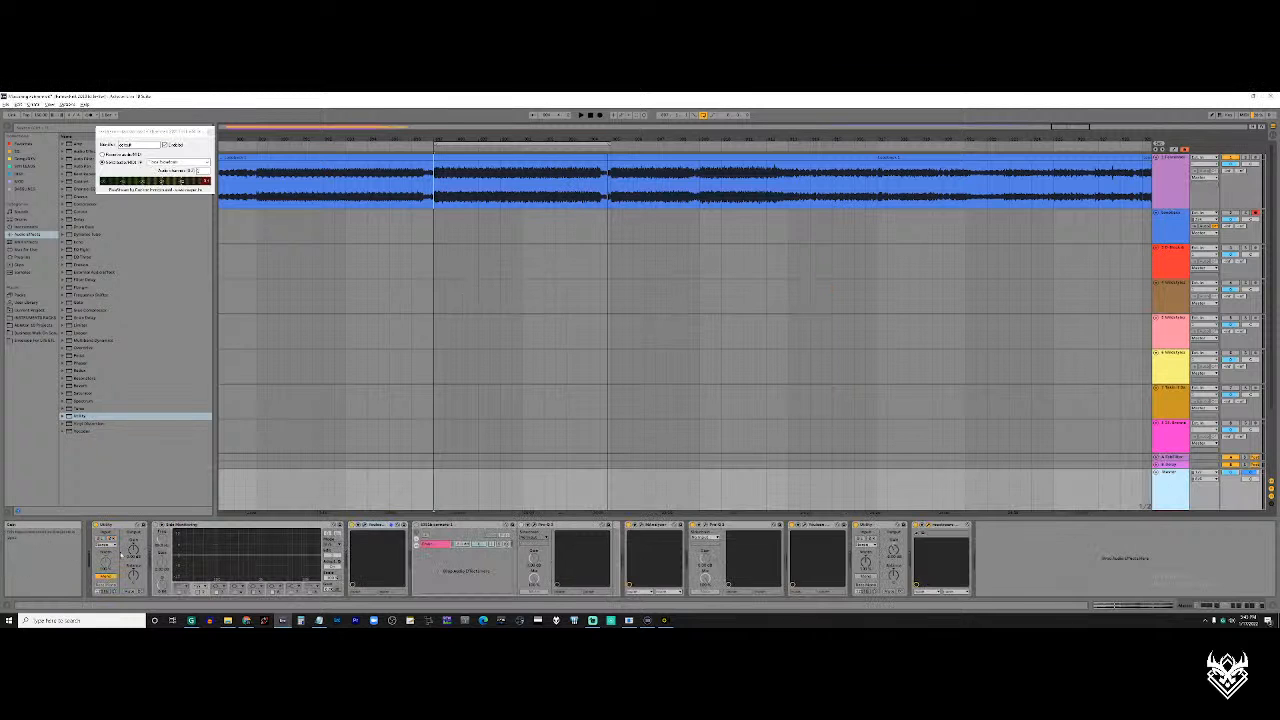
pyautogui.click(434, 199)
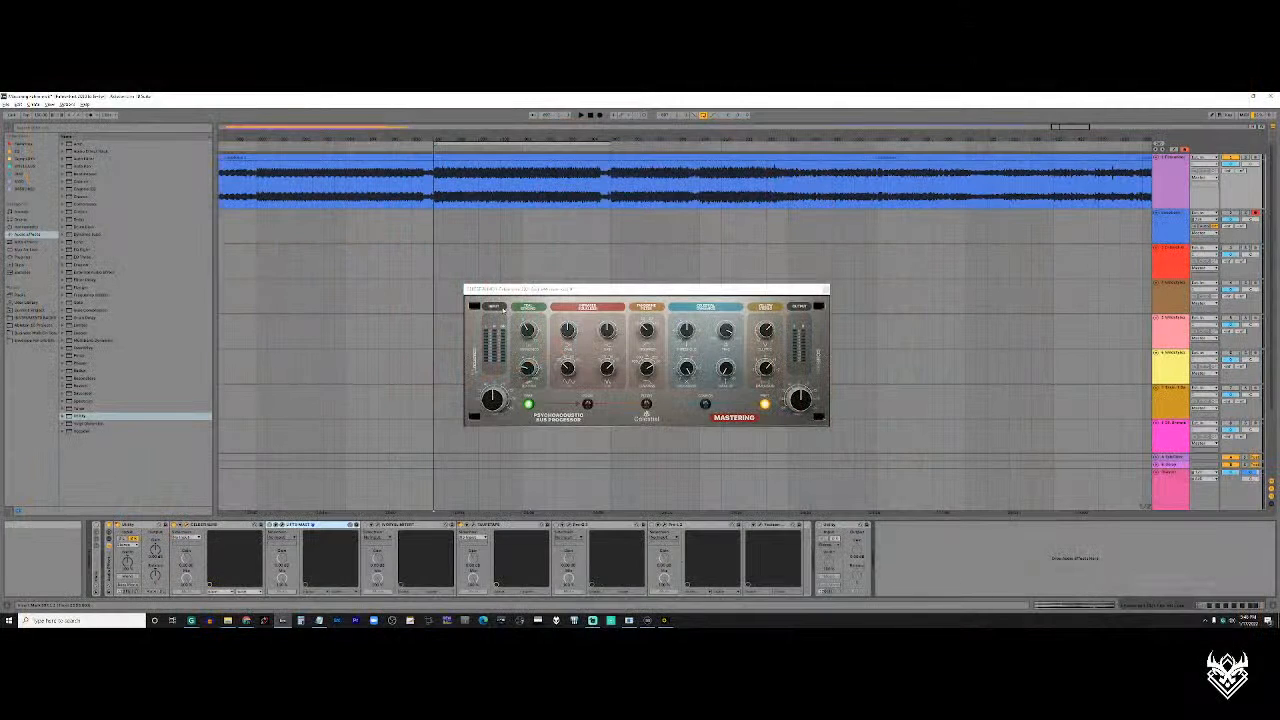
pyautogui.click(532, 357)
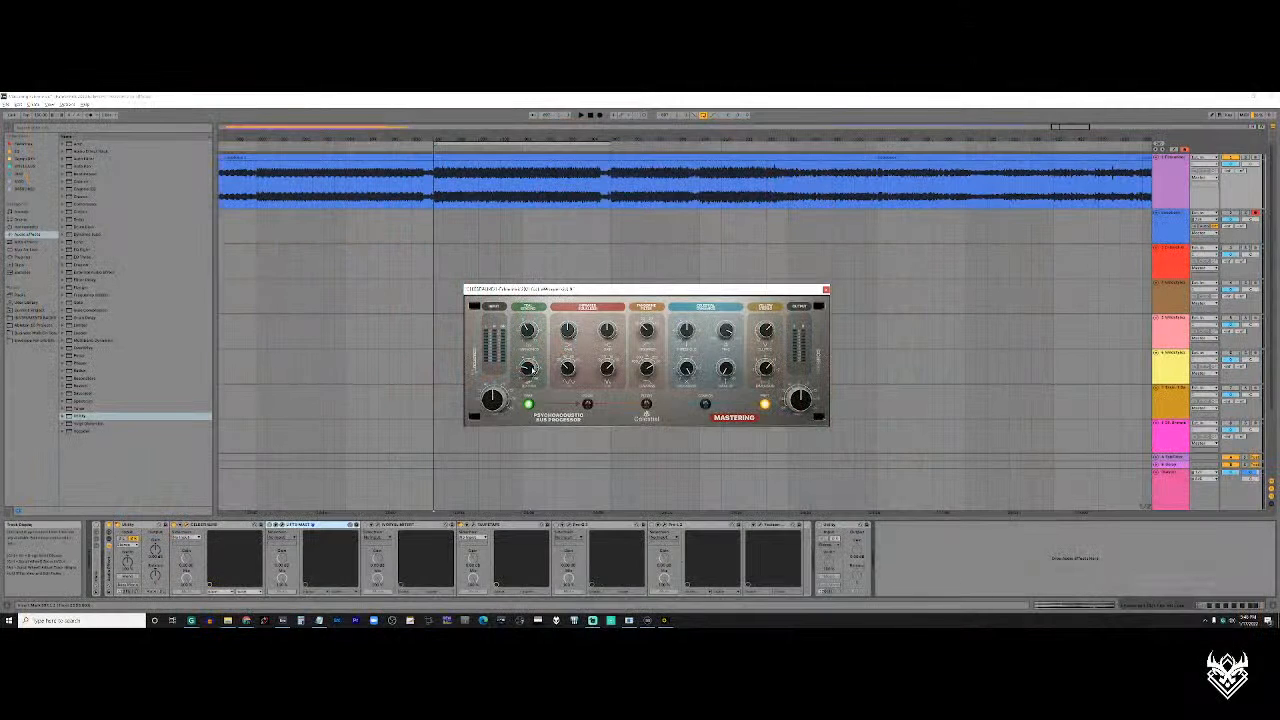
# Switch to Streamlabs Desktop to check the live stream's status and chat, and return to Ableton Live
pyautogui.hotkey('alt', 'Tab')
pyautogui.click(590, 397)
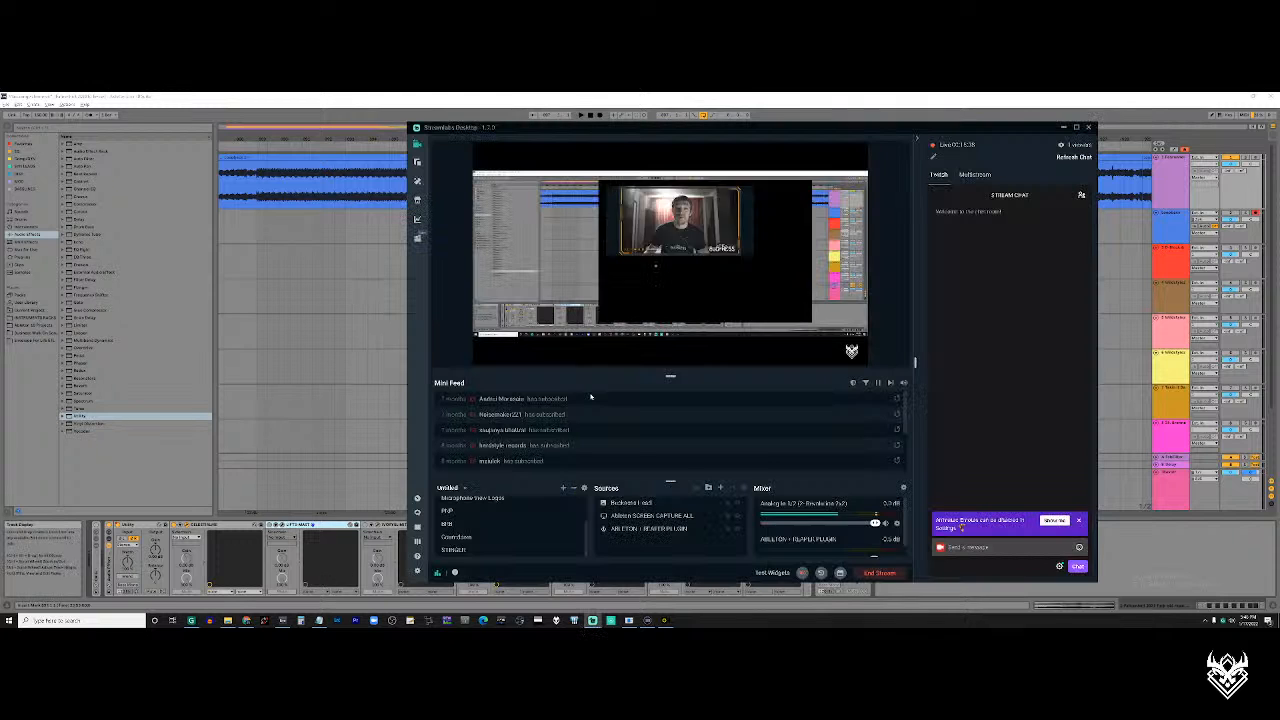
pyautogui.click(1062, 128)
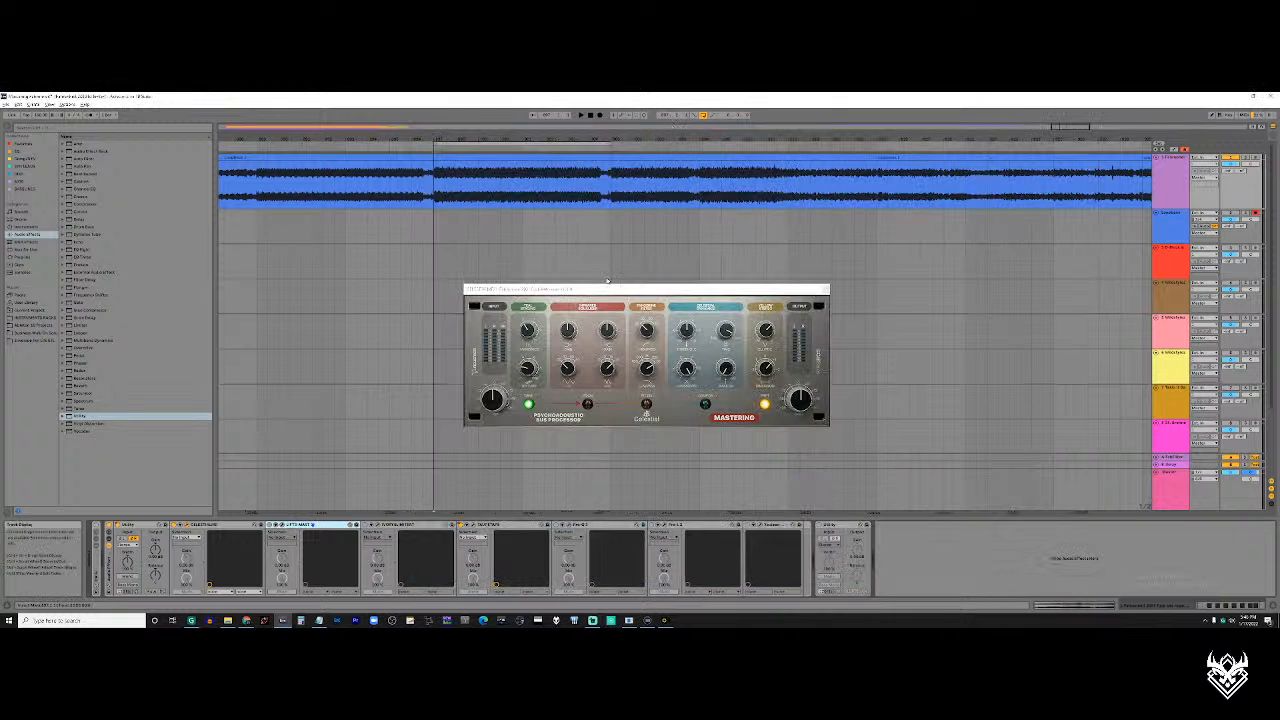
pyautogui.hotkey('alt', 'Tab')
pyautogui.click(666, 297)
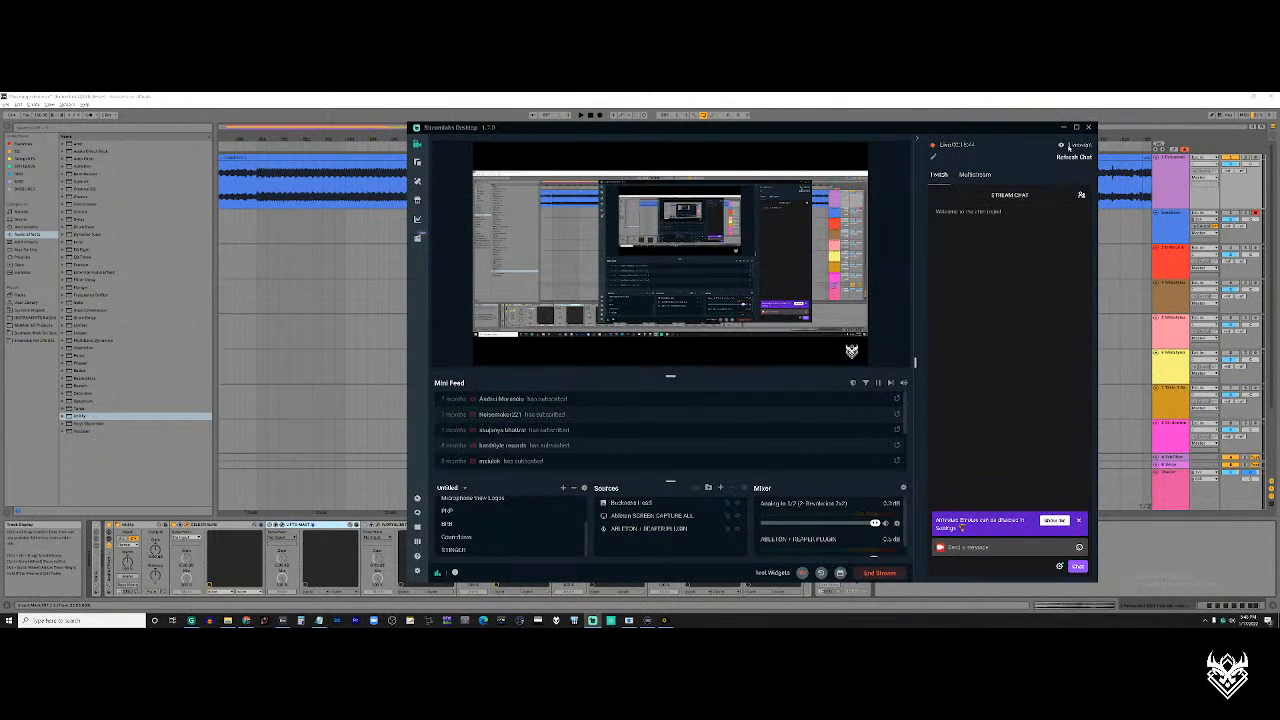
pyautogui.hotkey('alt', 'Tab')
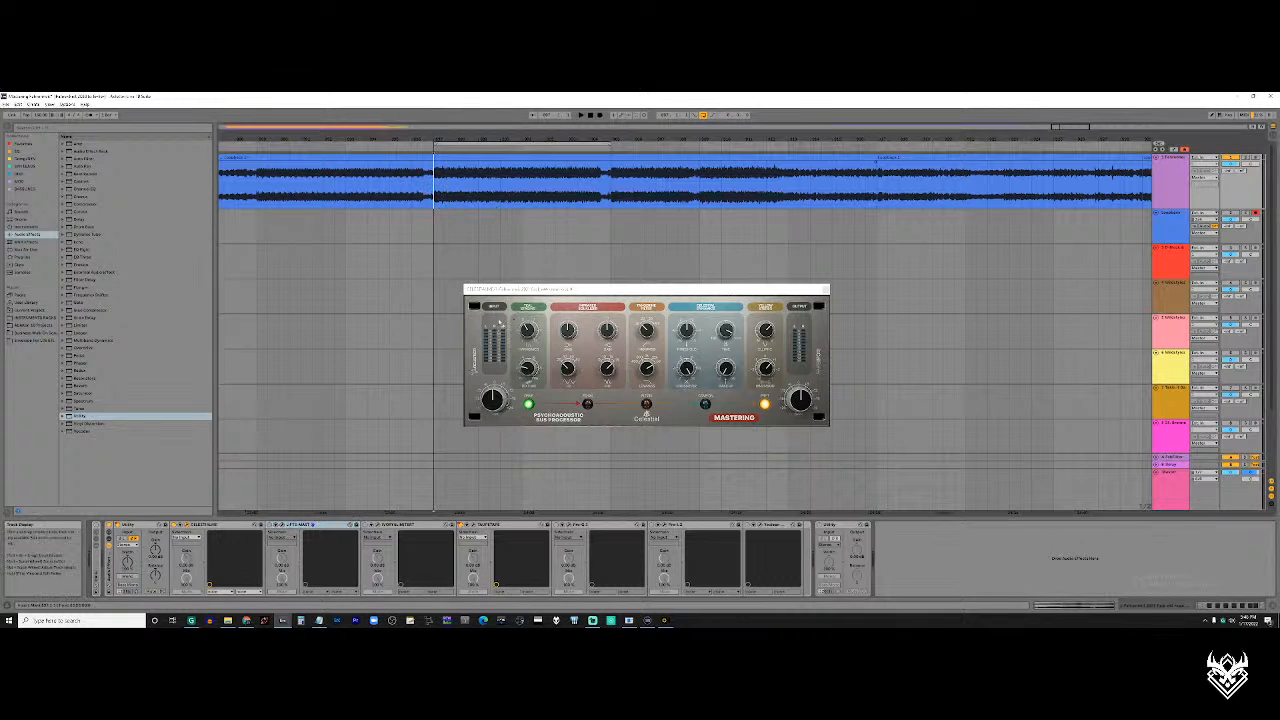
# Close the Celestial window, and open the Lift Master plugin from the rack, placing its window below the middle of the recording
pyautogui.moveTo(626, 291); pyautogui.dragTo(651, 292)
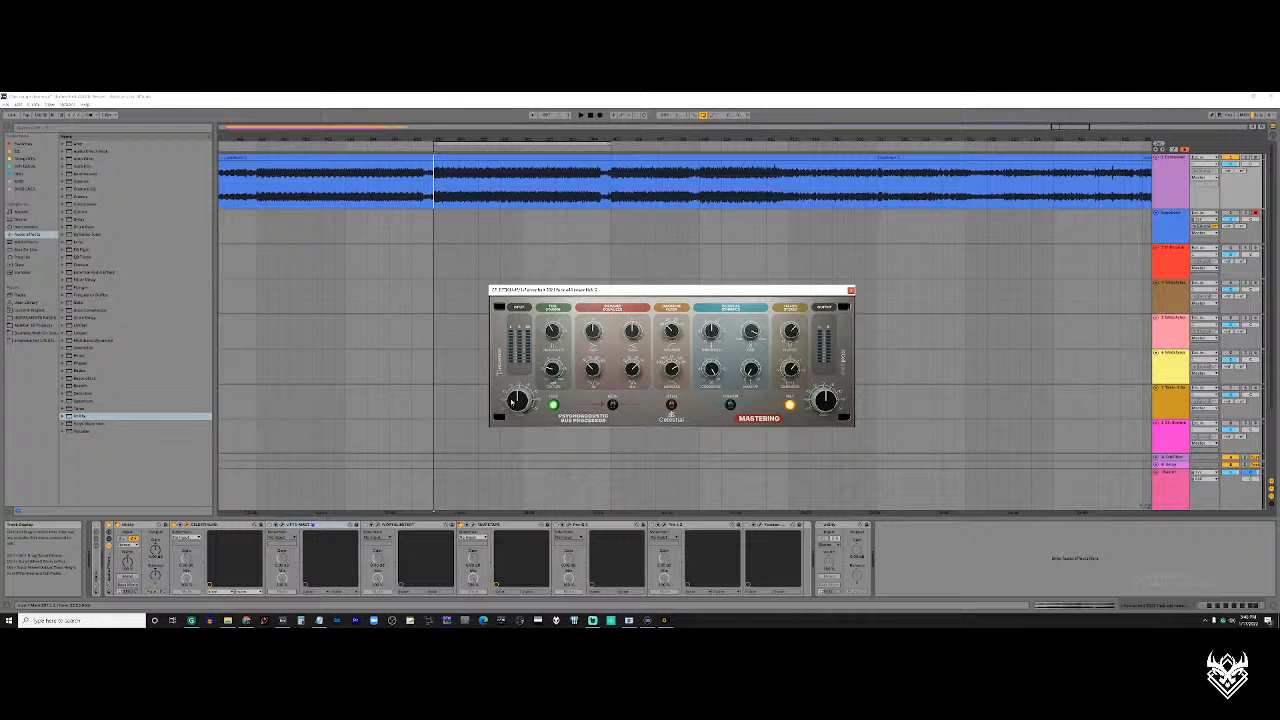
pyautogui.click(851, 290)
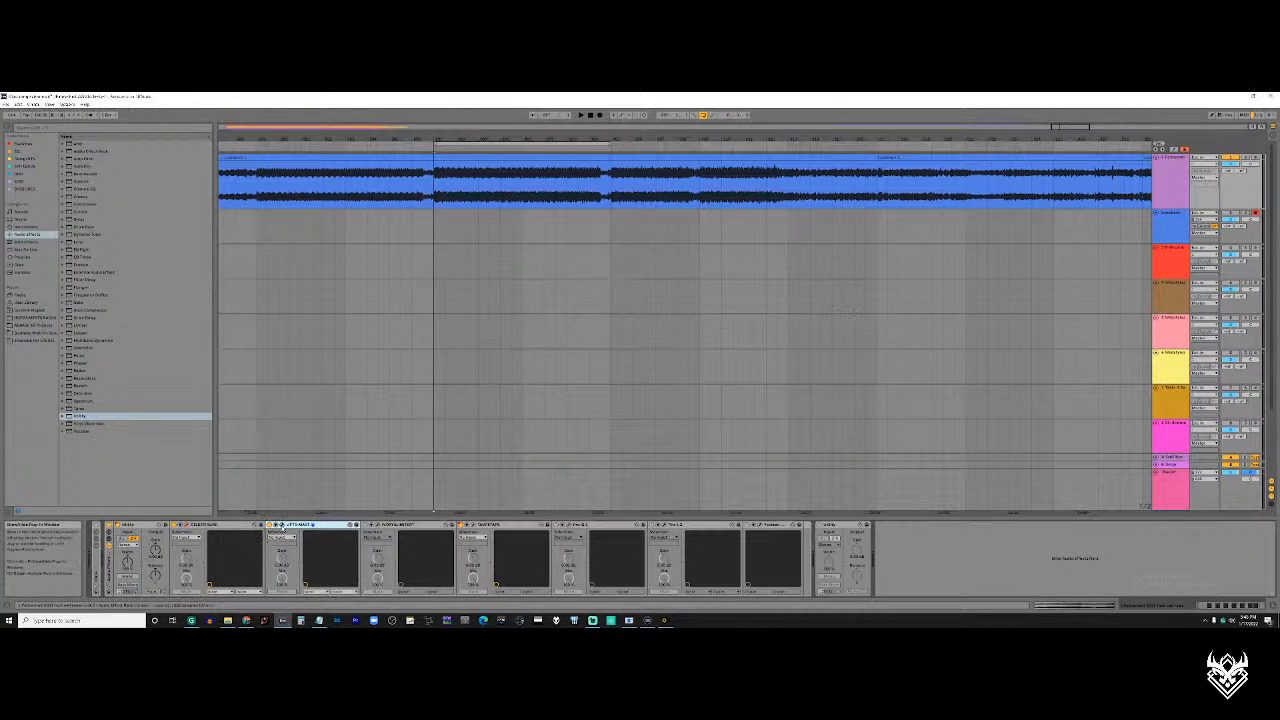
pyautogui.click(282, 523)
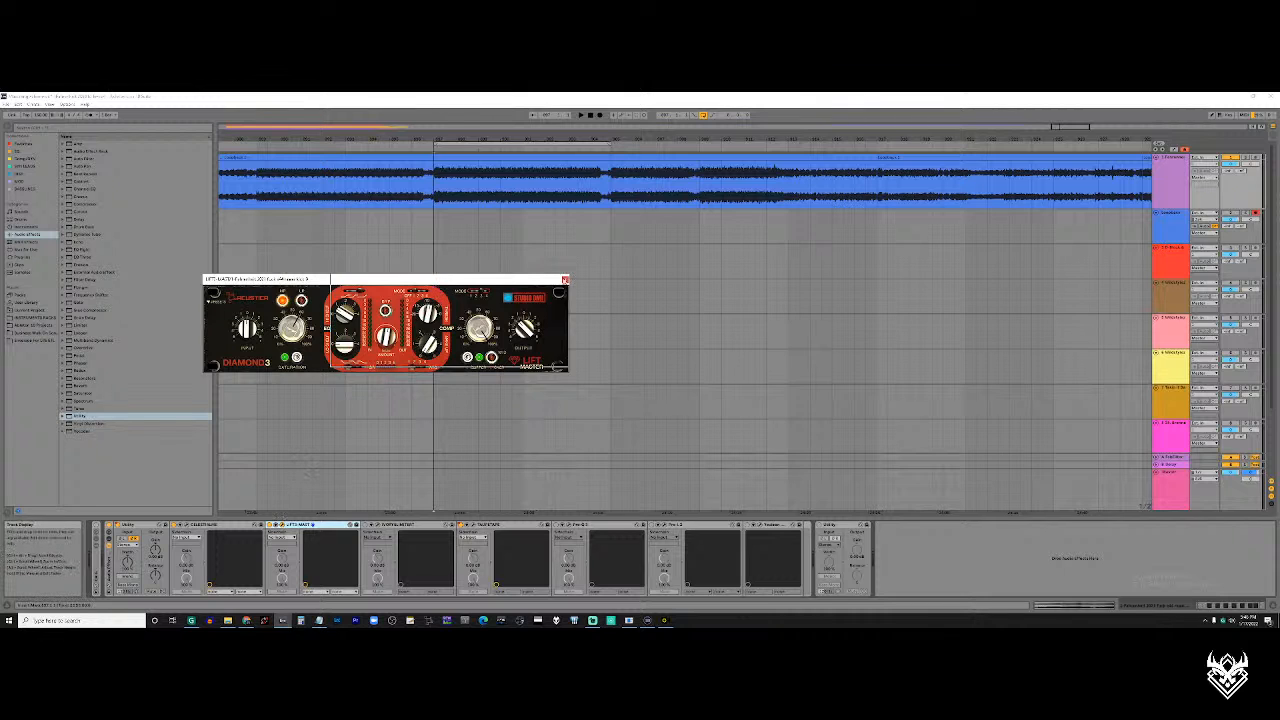
pyautogui.moveTo(437, 287); pyautogui.dragTo(745, 280)
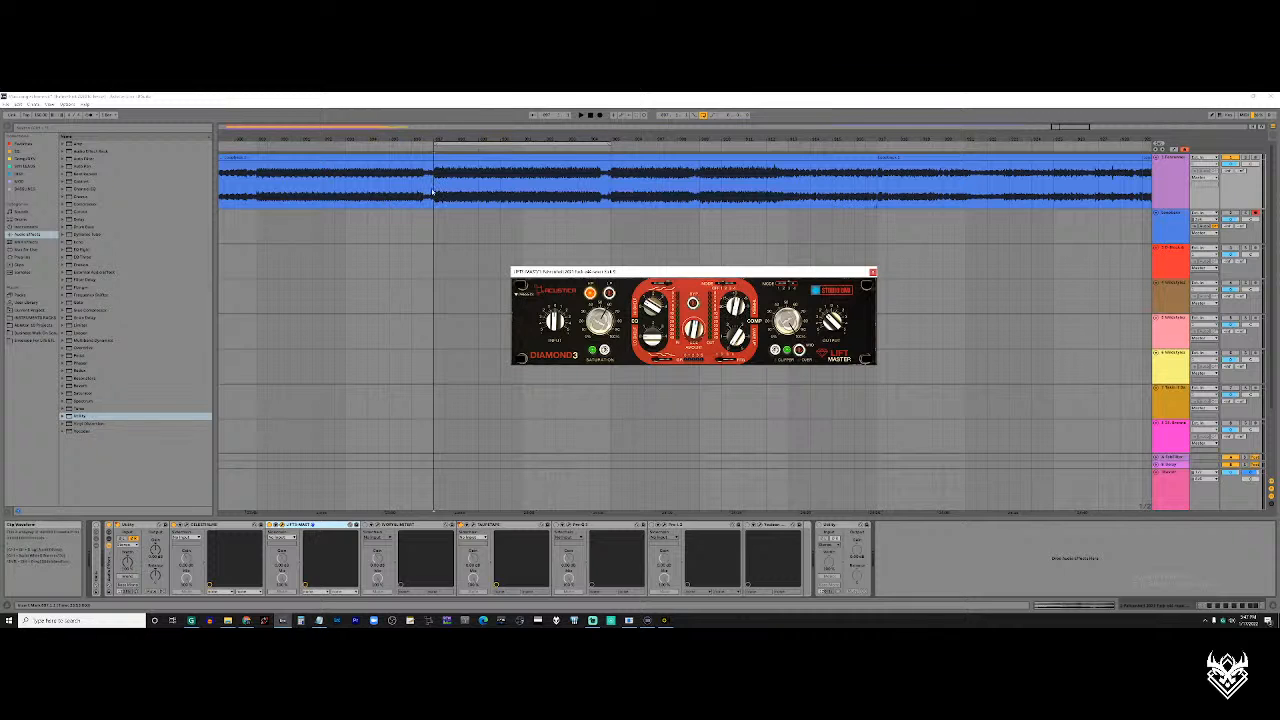
# Play the looped section through the Lift Master plugin, stop playback and move the plugin window slightly lower
pyautogui.click(621, 248)
pyautogui.press('space')
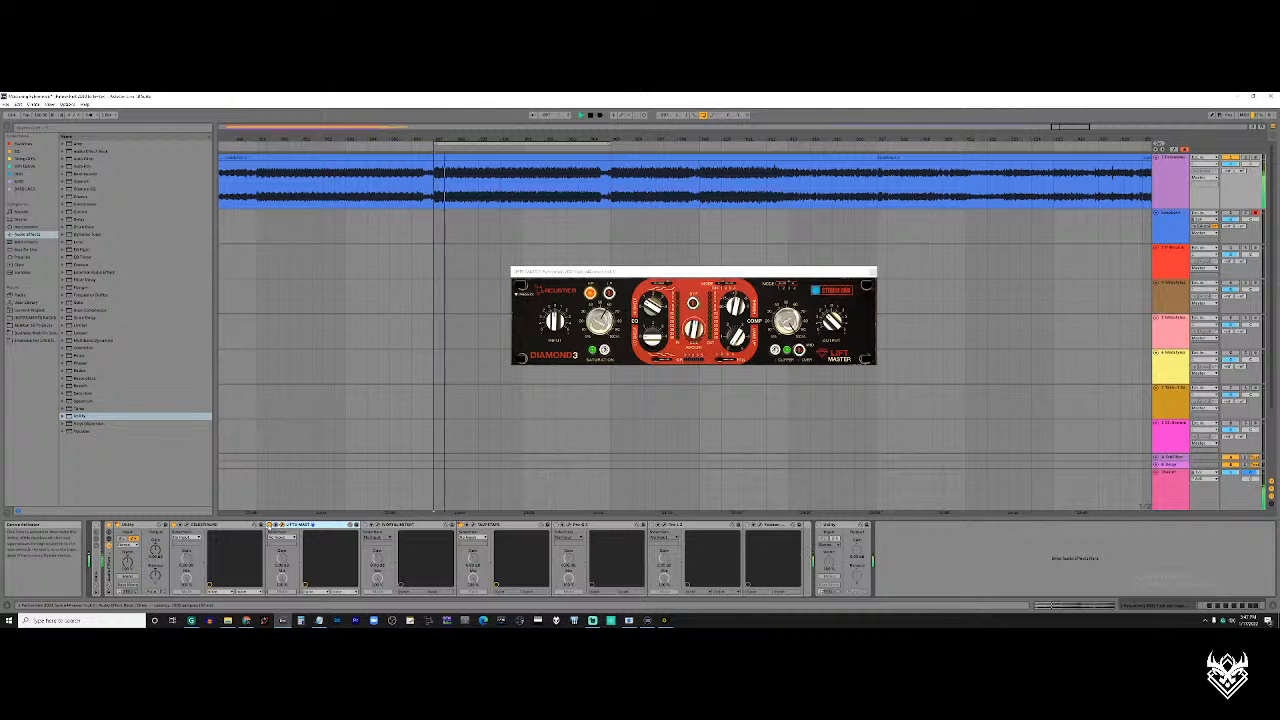
pyautogui.scroll(-5, 561, 196)
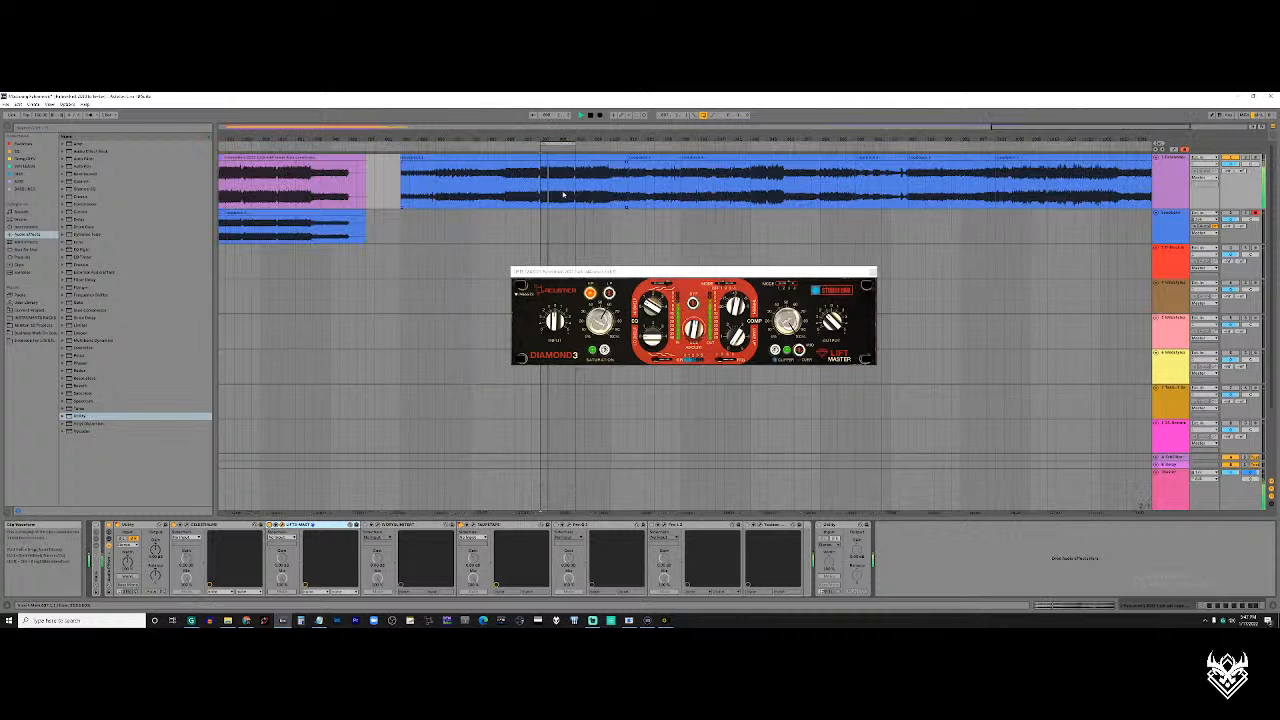
pyautogui.scroll(5, 562, 195)
pyautogui.hscroll(-1, 550, 196)
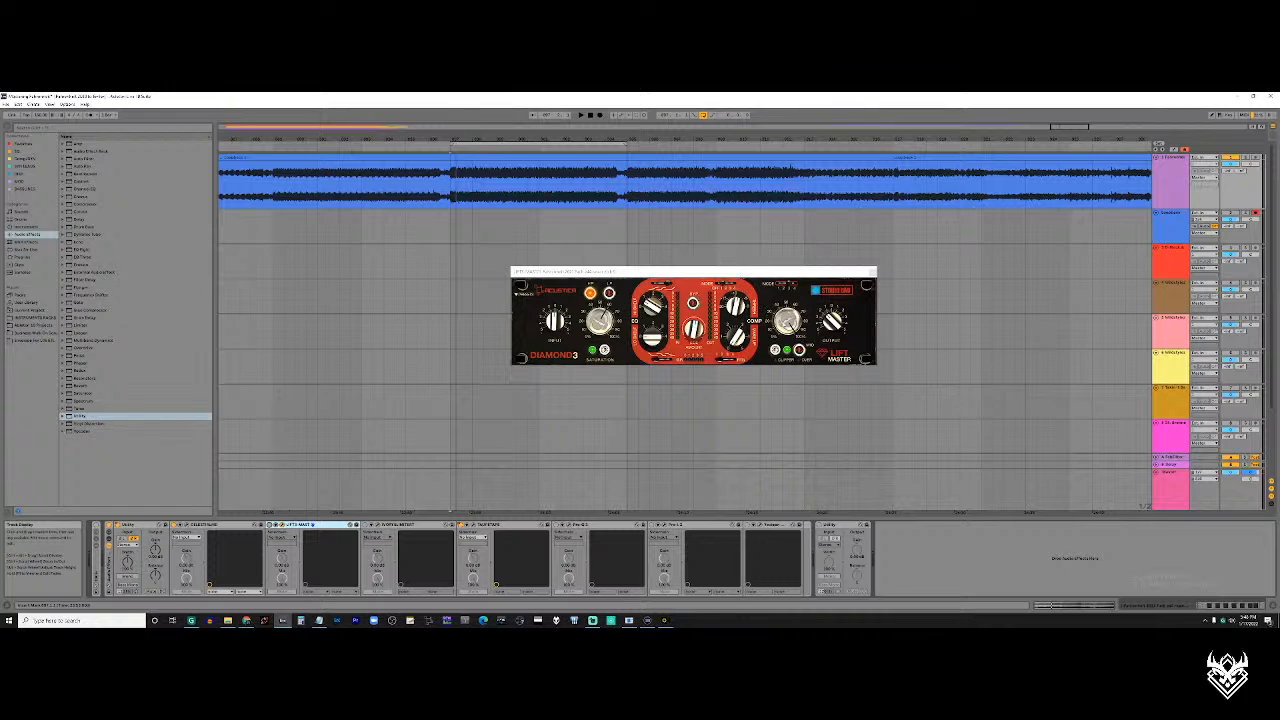
pyautogui.click(789, 323)
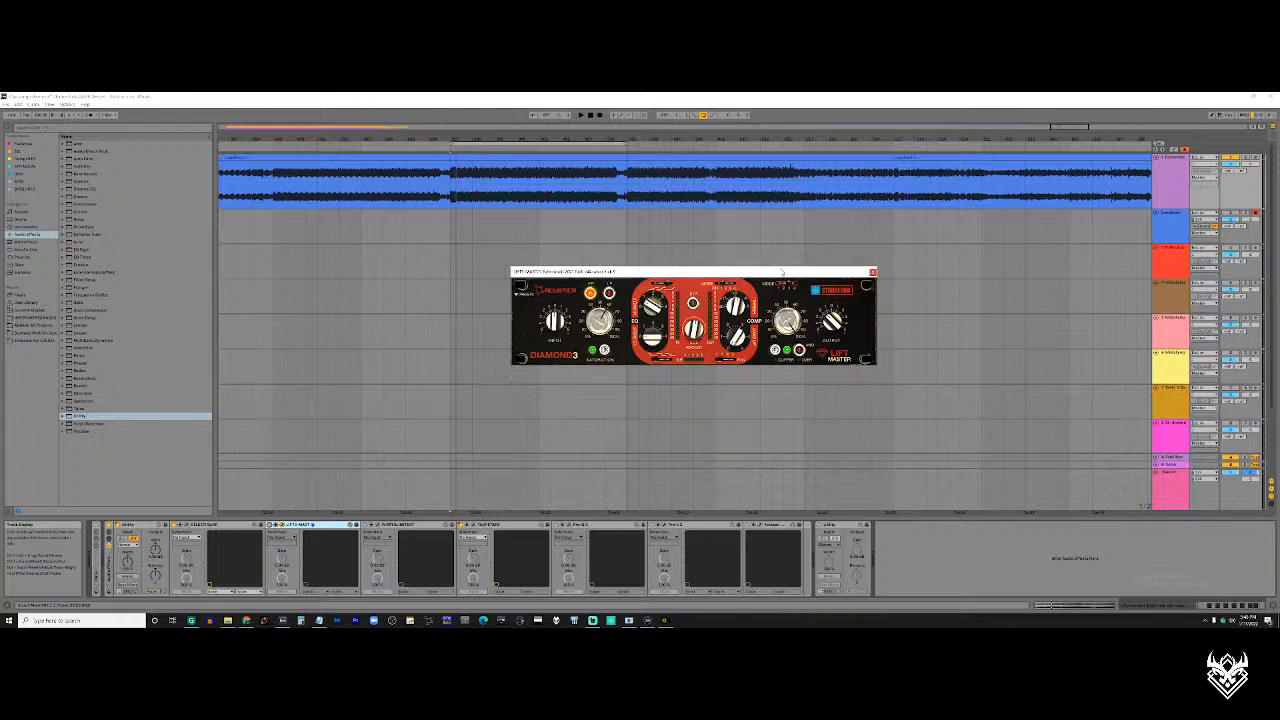
pyautogui.moveTo(783, 270); pyautogui.dragTo(810, 291)
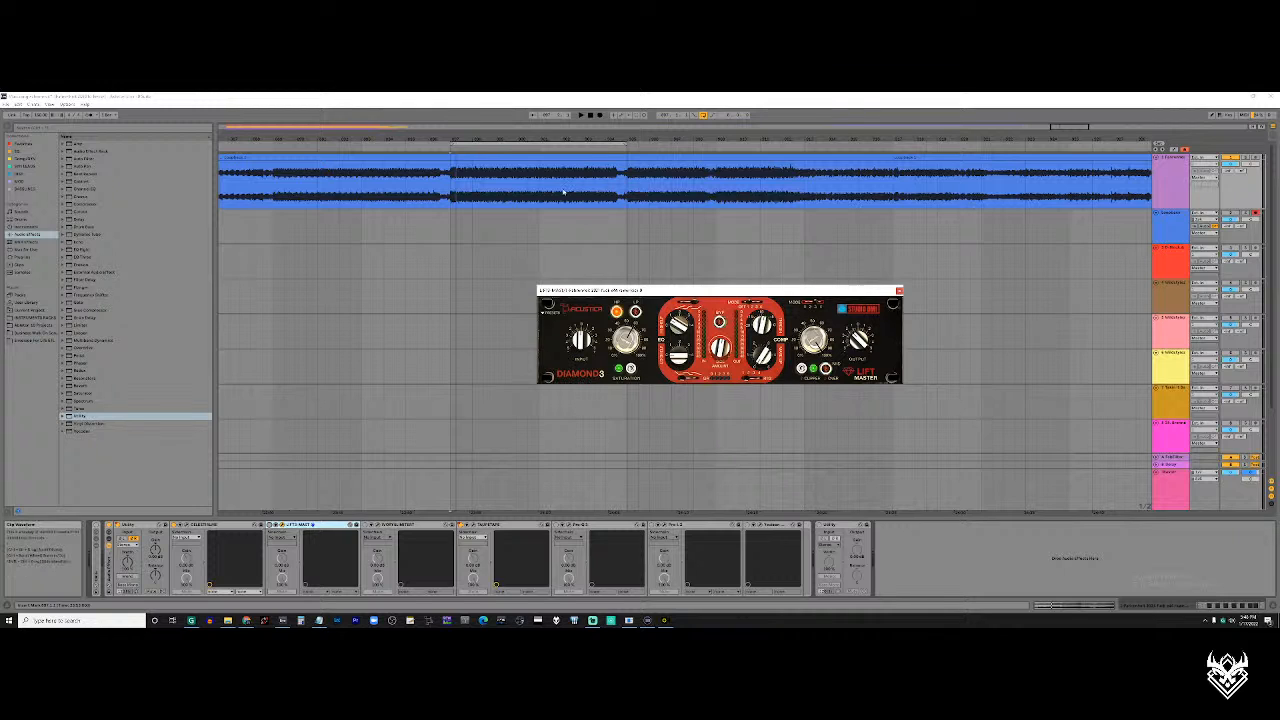
# Place the playhead at a later passage of the blue recording, switch on the Lift Master device and play the passage
pyautogui.rightClick(611, 145)
pyautogui.click(616, 150)
pyautogui.click(618, 174)
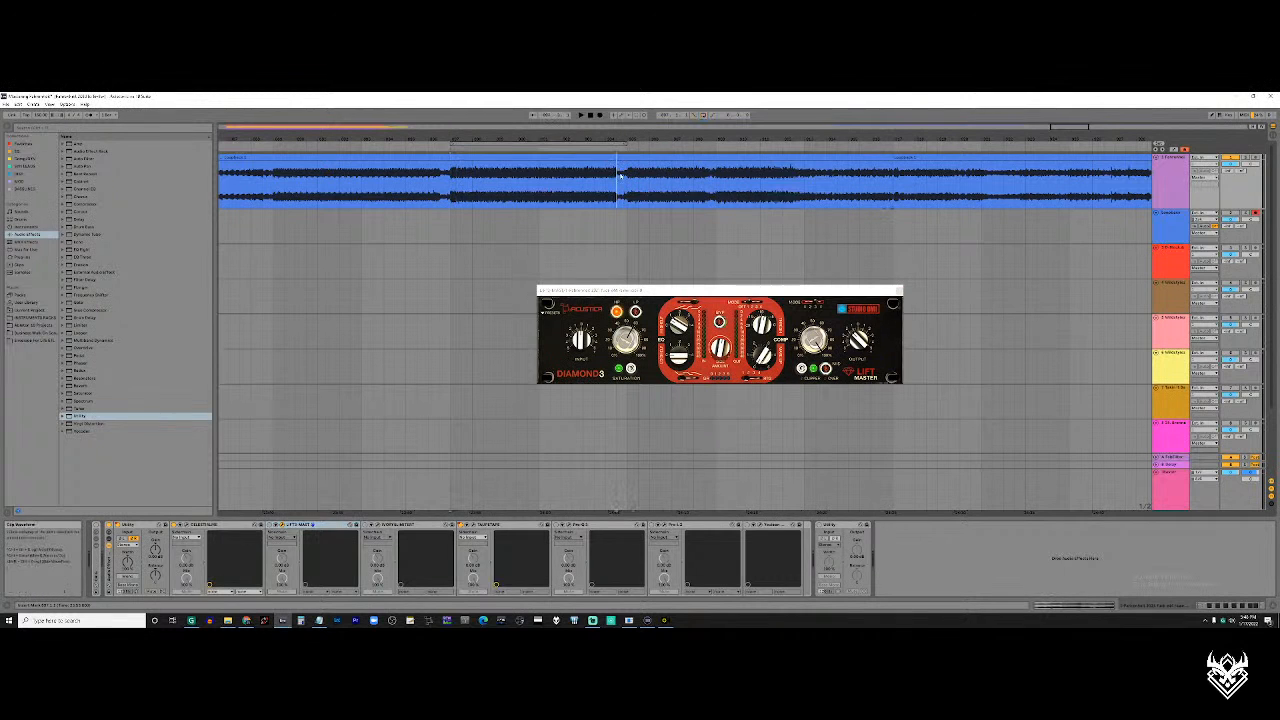
pyautogui.click(627, 183)
pyautogui.scroll(-4, 627, 183)
pyautogui.hscroll(3, 627, 183)
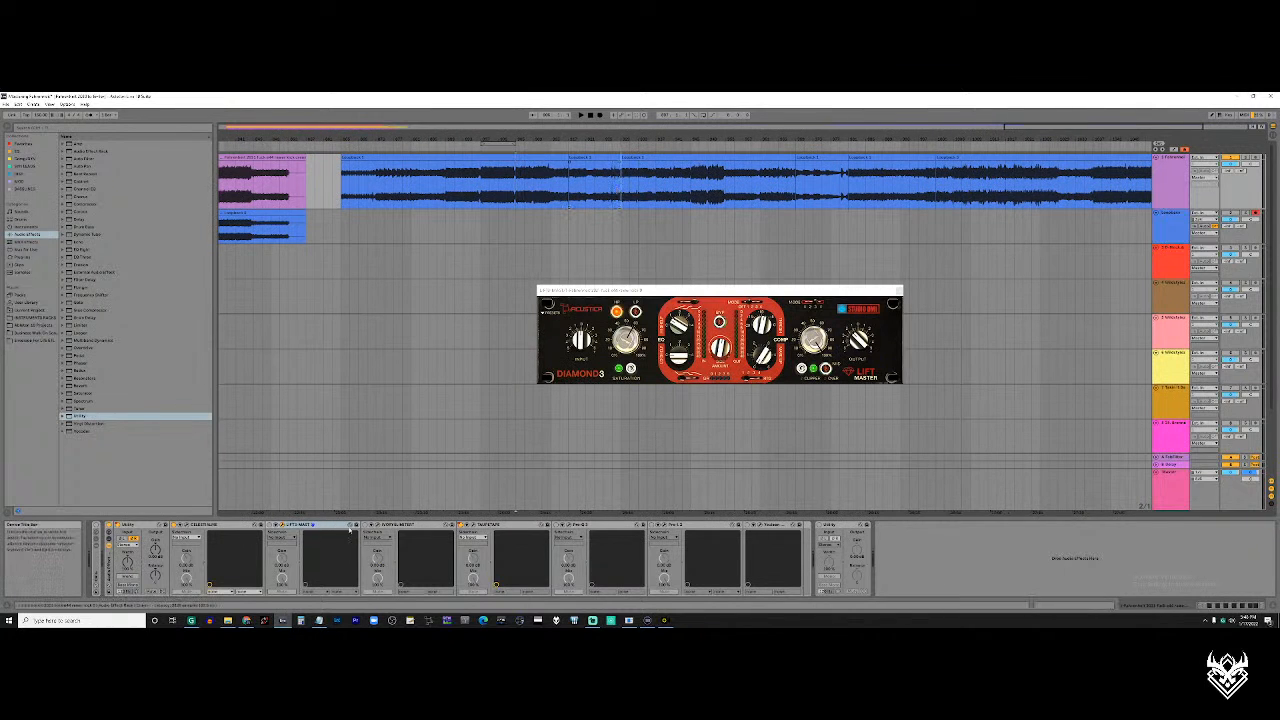
pyautogui.click(269, 525)
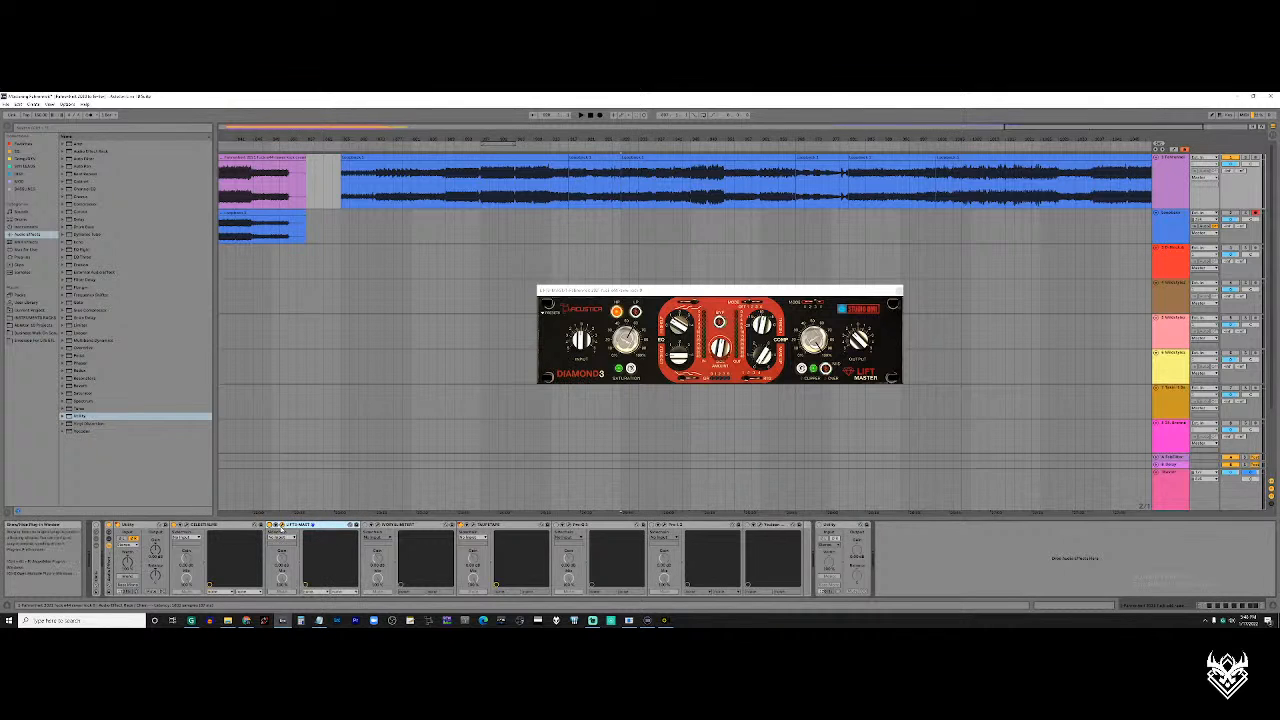
pyautogui.press('space')
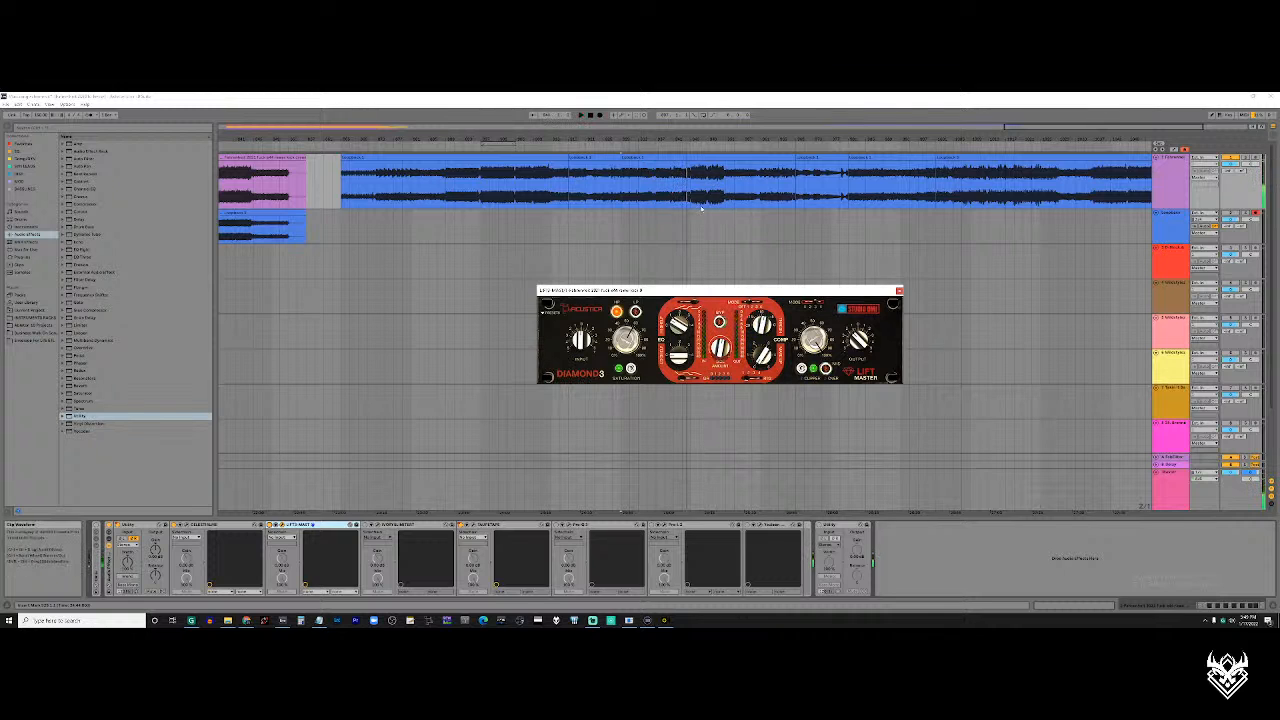
# Move the Lift Master window slightly lower and play the recording from just before its short loud section
pyautogui.moveTo(777, 294); pyautogui.dragTo(736, 303)
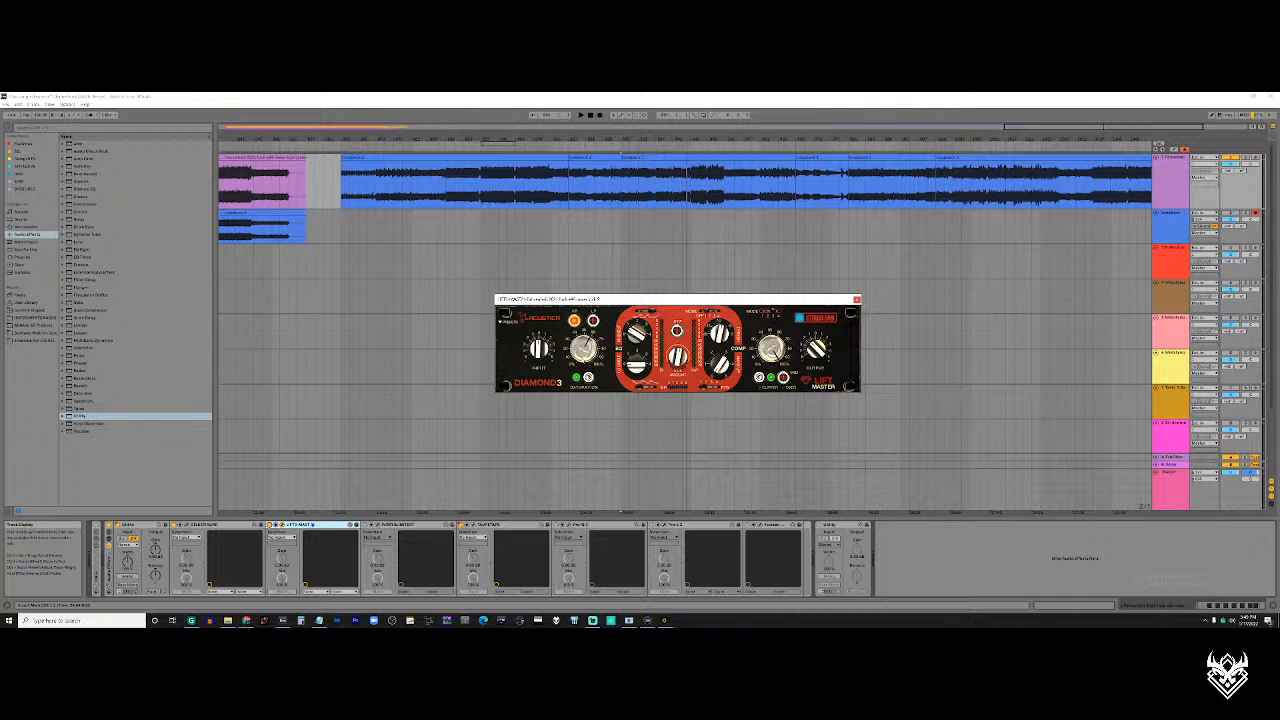
pyautogui.click(675, 194)
pyautogui.press('space')
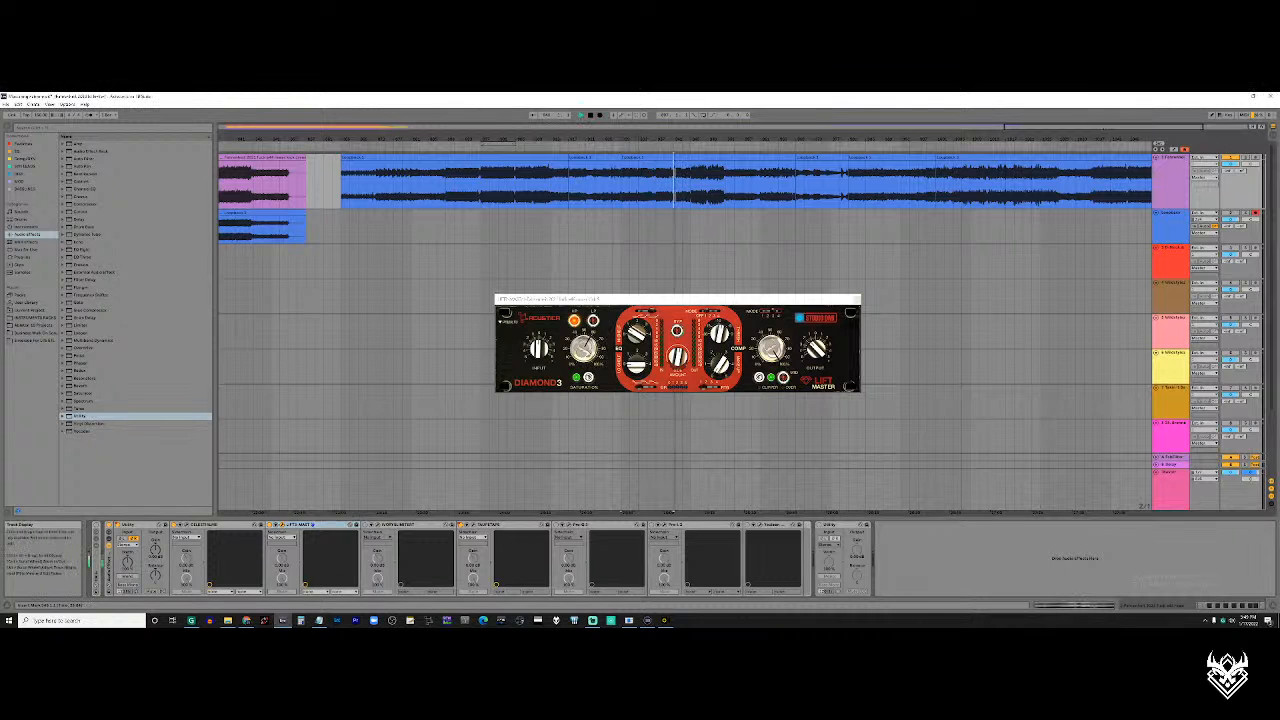
pyautogui.moveTo(588, 350); pyautogui.dragTo(577, 419)
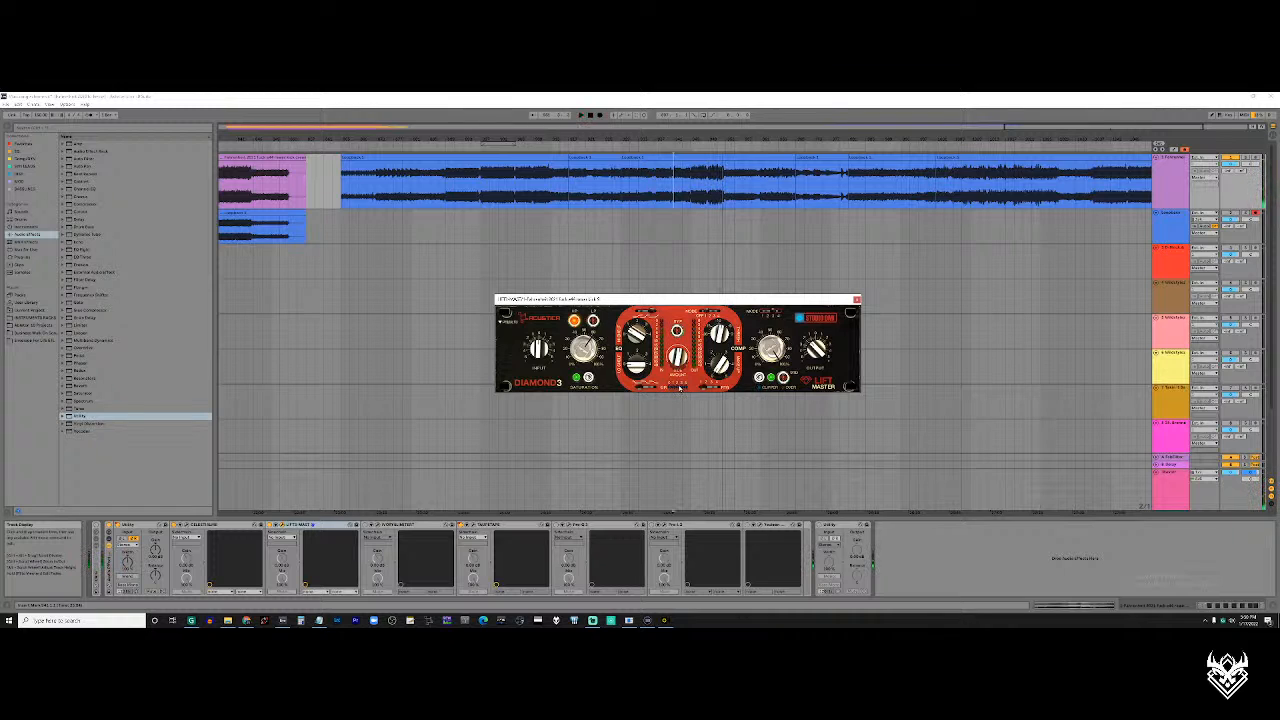
# Place the playhead at the start of the short loud section and delete the on/off automation of the device two slots after Lift Master
pyautogui.click(690, 185)
pyautogui.scroll(3, 690, 185)
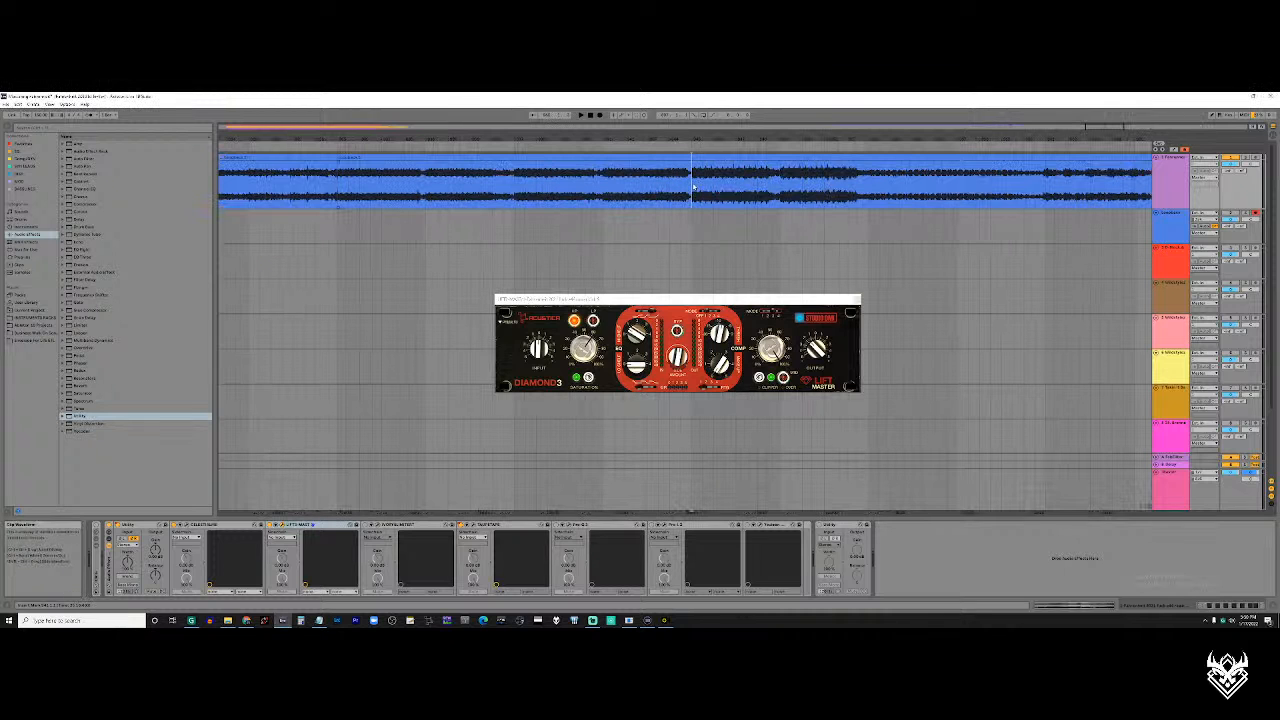
pyautogui.scroll(-2, 703, 188)
pyautogui.scroll(3, 698, 189)
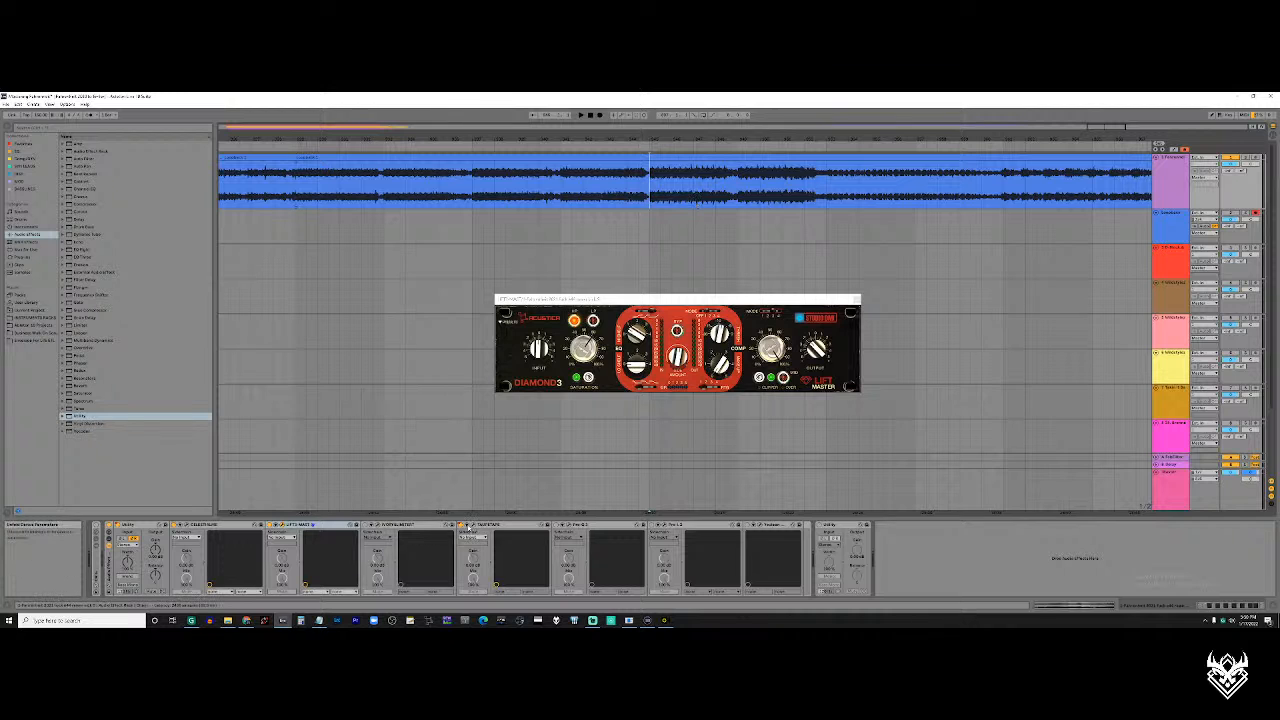
pyautogui.rightClick(463, 527)
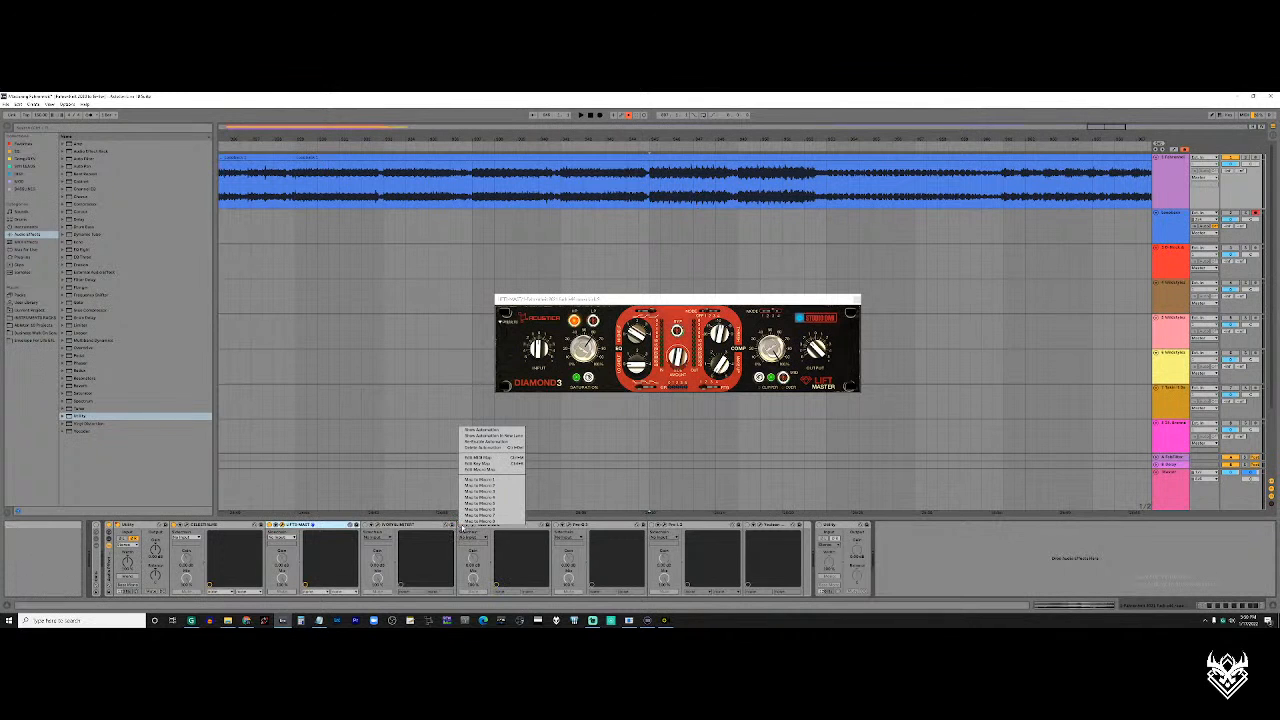
pyautogui.rightClick(465, 528)
pyautogui.click(486, 447)
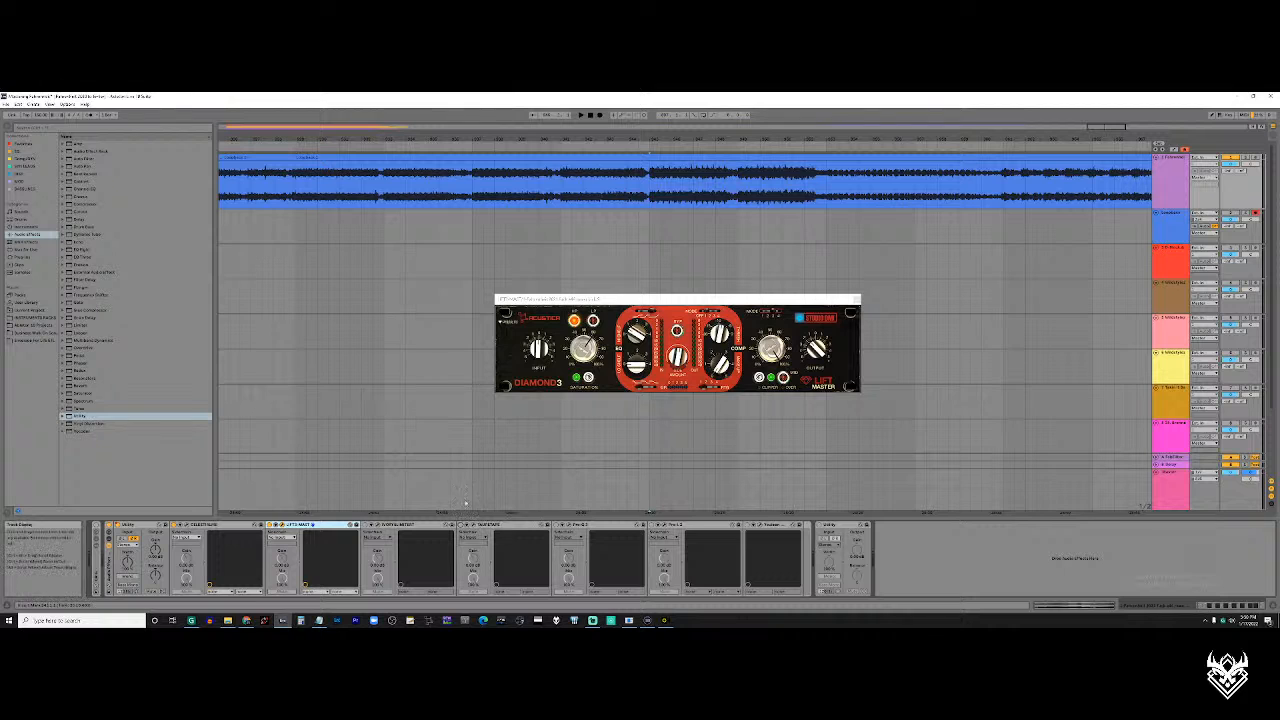
# Play the short loud section from its start with Lift Master switched on, and stop playback
pyautogui.click(649, 194)
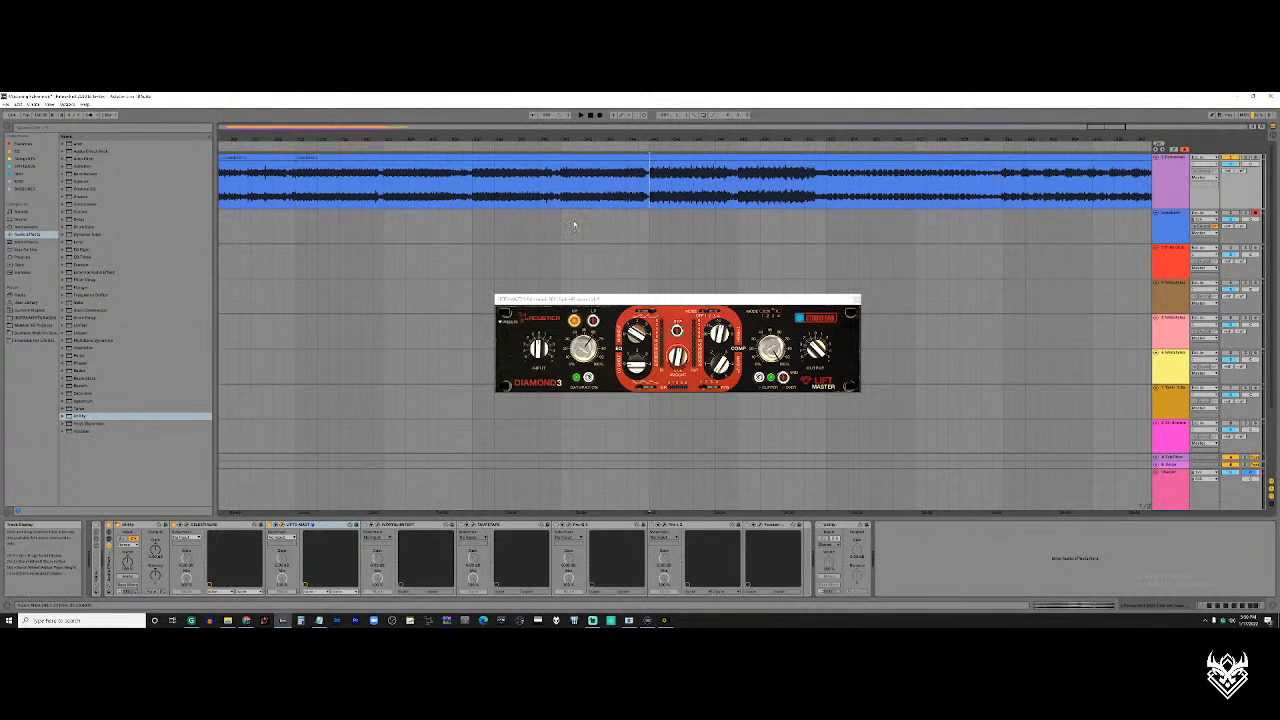
pyautogui.press('space')
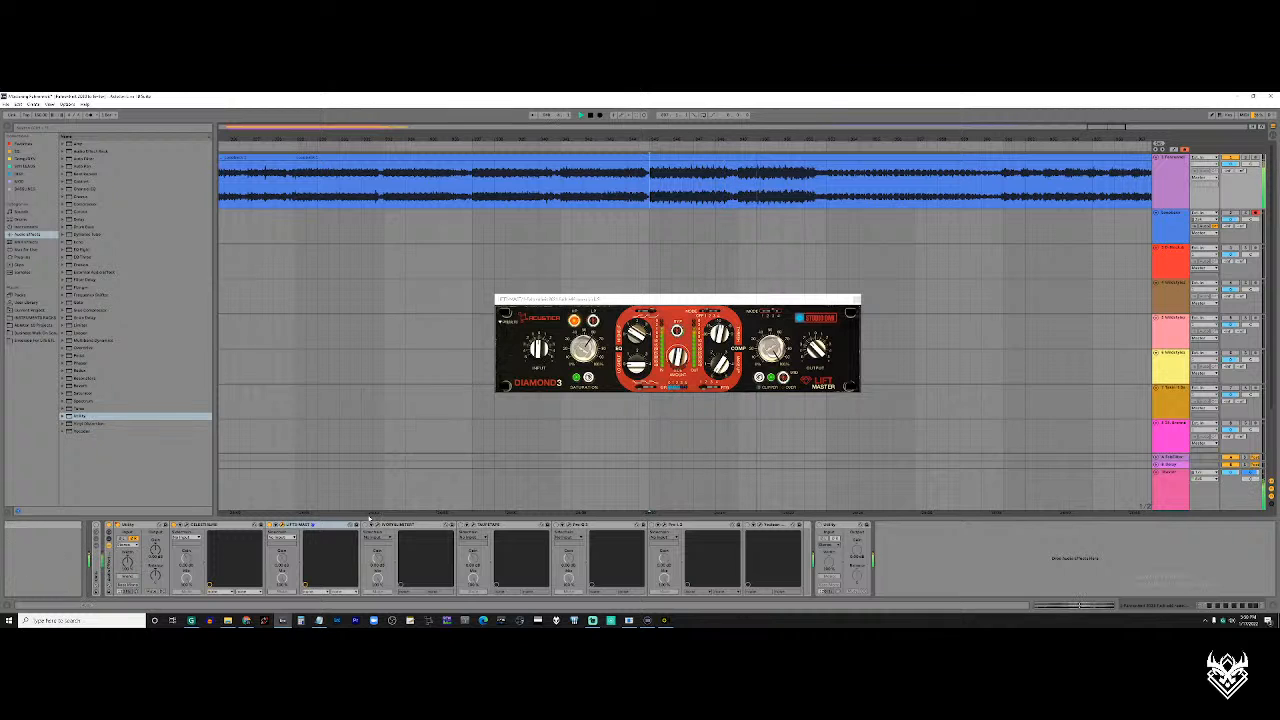
pyautogui.scroll(-5, 608, 226)
pyautogui.moveTo(653, 206); pyautogui.dragTo(687, 175)
pyautogui.scroll(5, 624, 198)
pyautogui.scroll(-5, 633, 187)
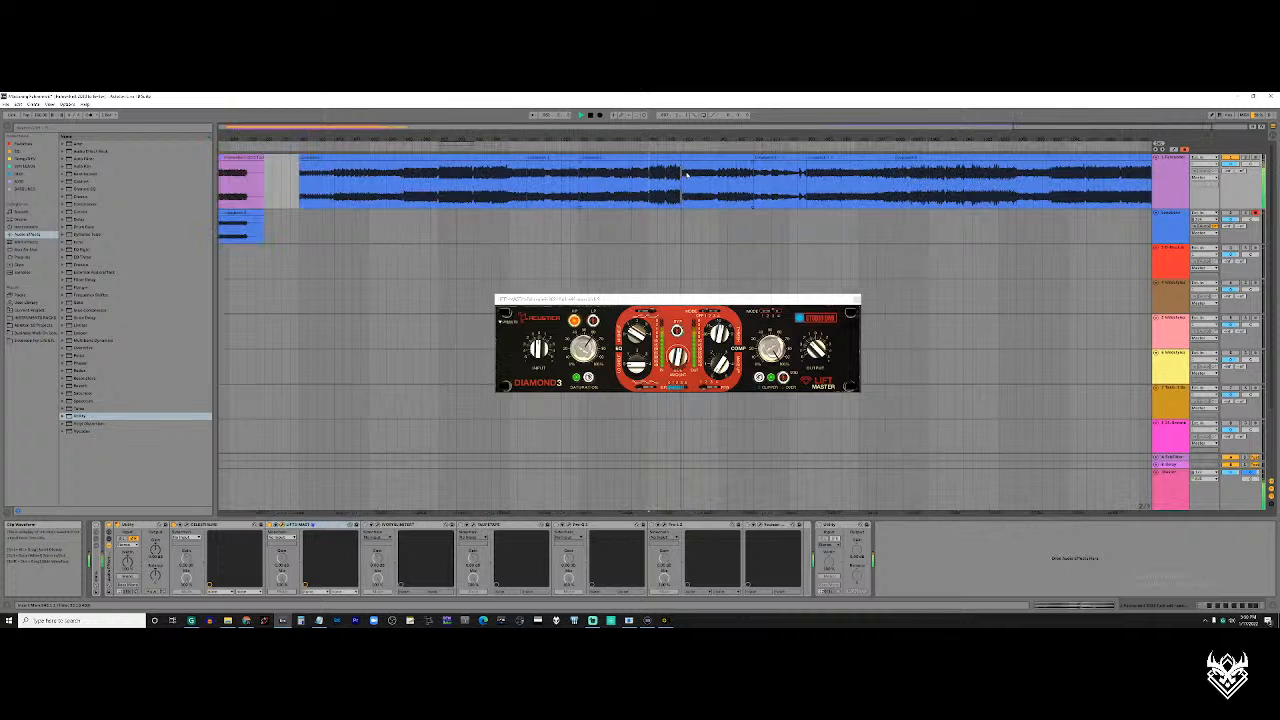
pyautogui.hscroll(1, 687, 175)
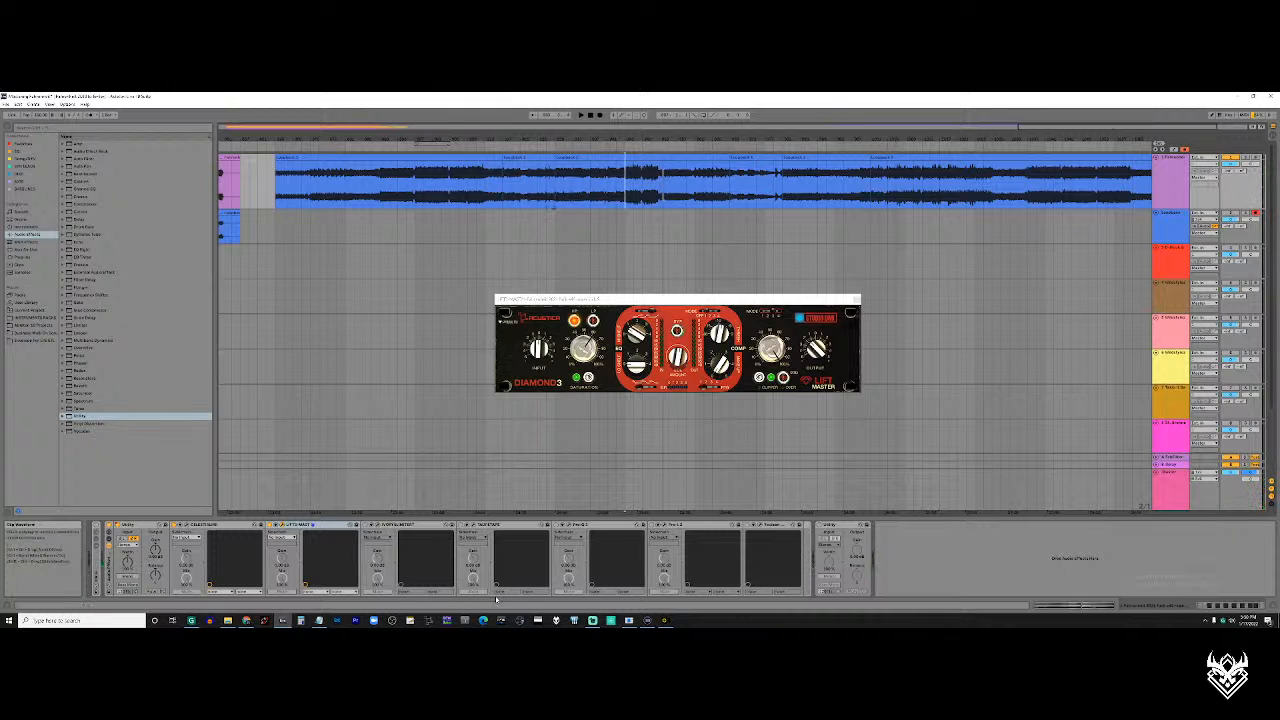
# Open the Ivory plugin from the rack, close the Lift Master window, and place the Ivory window below the middle of the recording
pyautogui.click(378, 526)
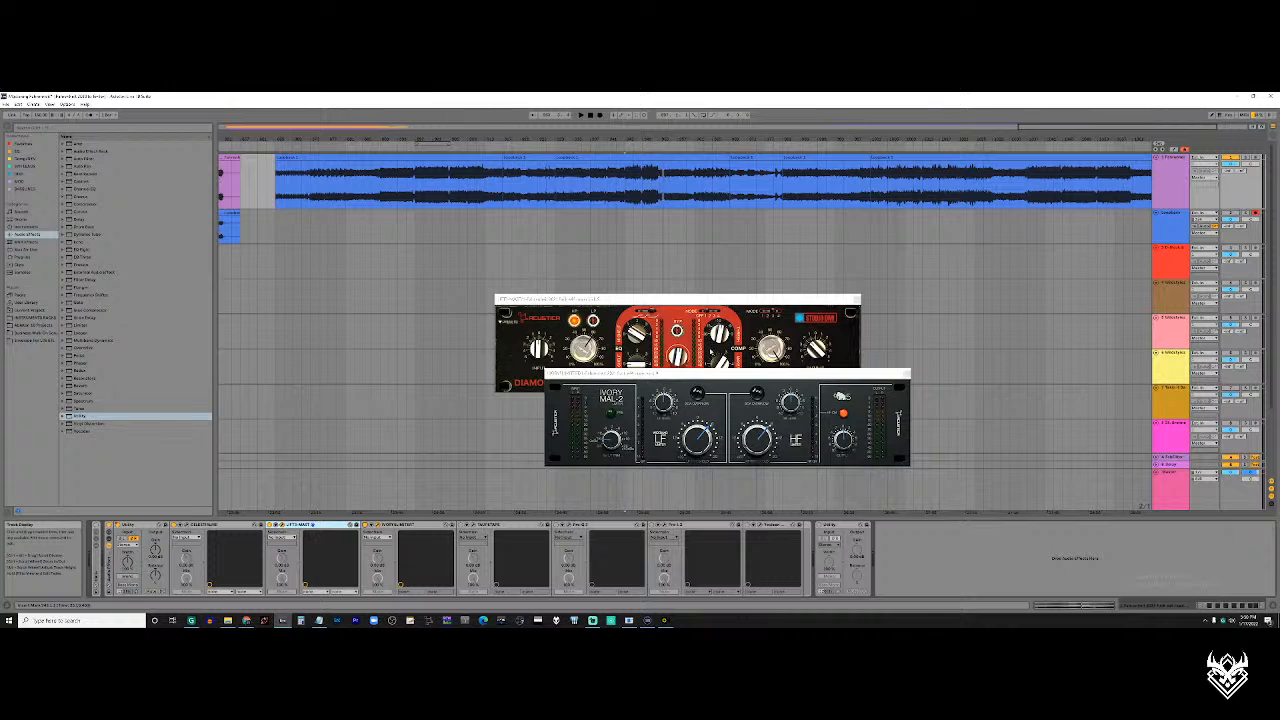
pyautogui.click(857, 299)
pyautogui.moveTo(695, 373); pyautogui.dragTo(672, 297)
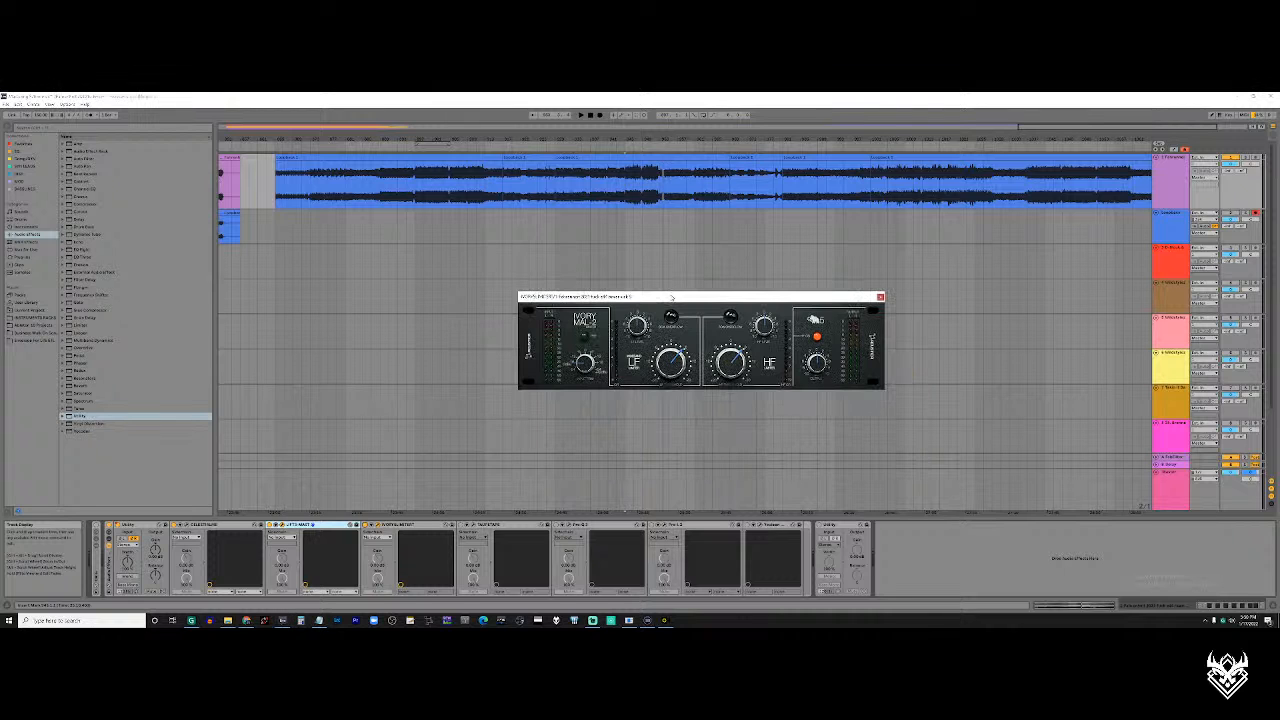
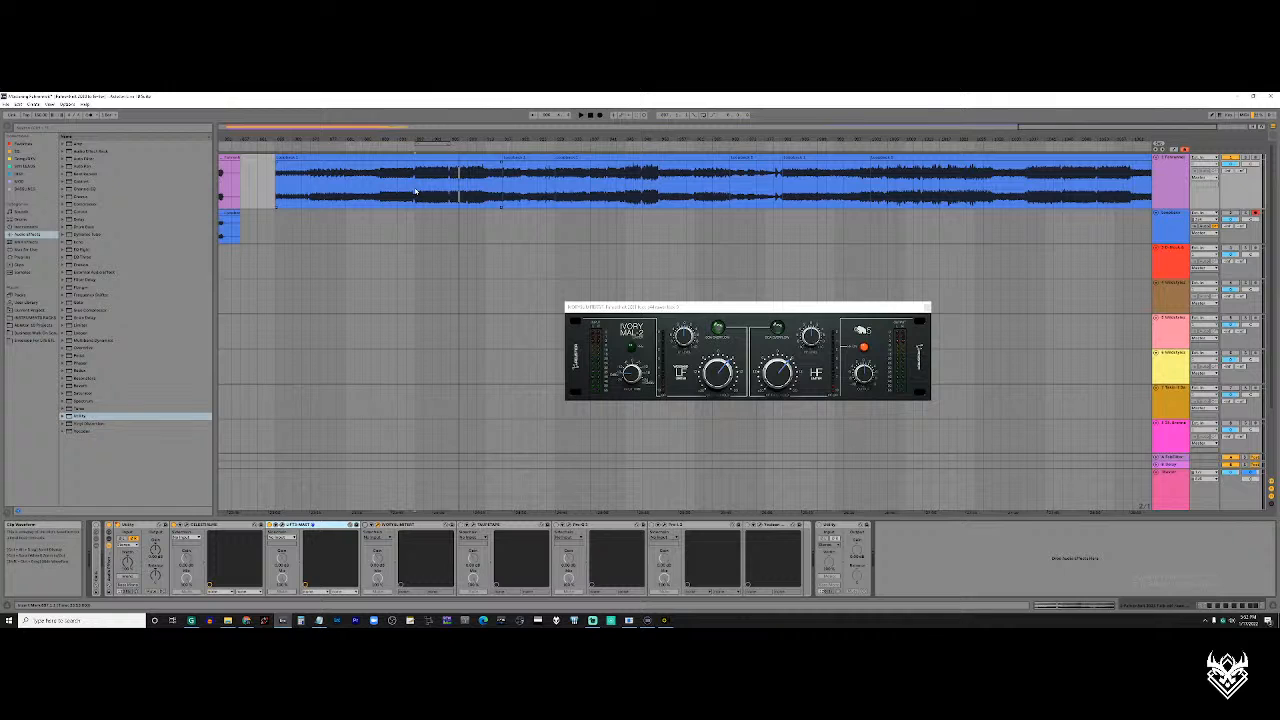
# Play the recording from the first loud section with Ivory open, and place the playhead in the quieter passage before the short loud section
pyautogui.click(419, 195)
pyautogui.press('space')
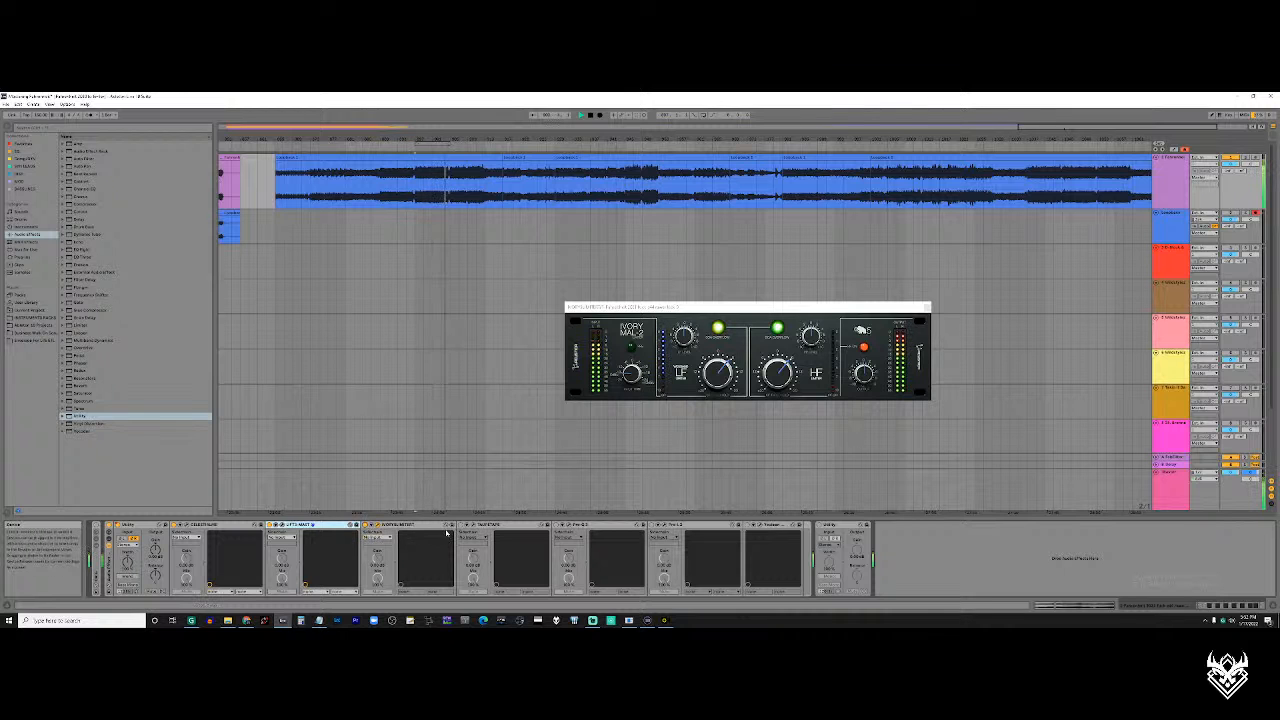
pyautogui.scroll(5, 430, 187)
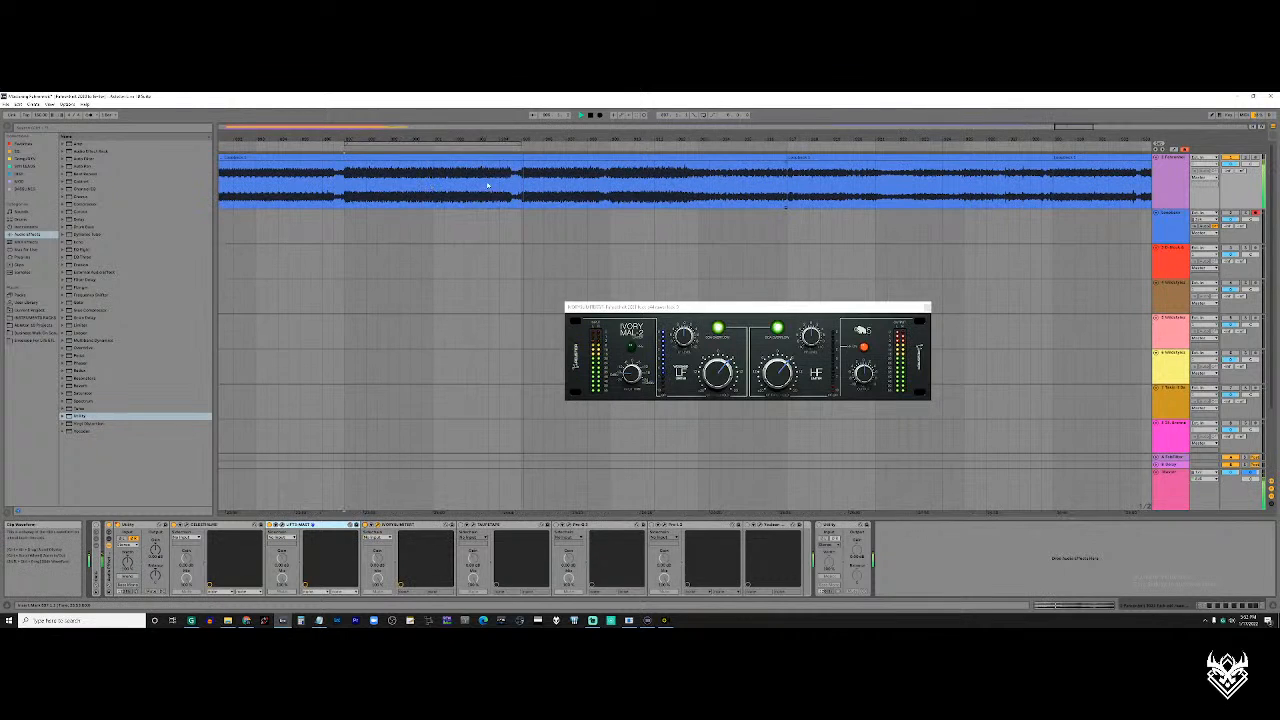
pyautogui.scroll(-5, 587, 192)
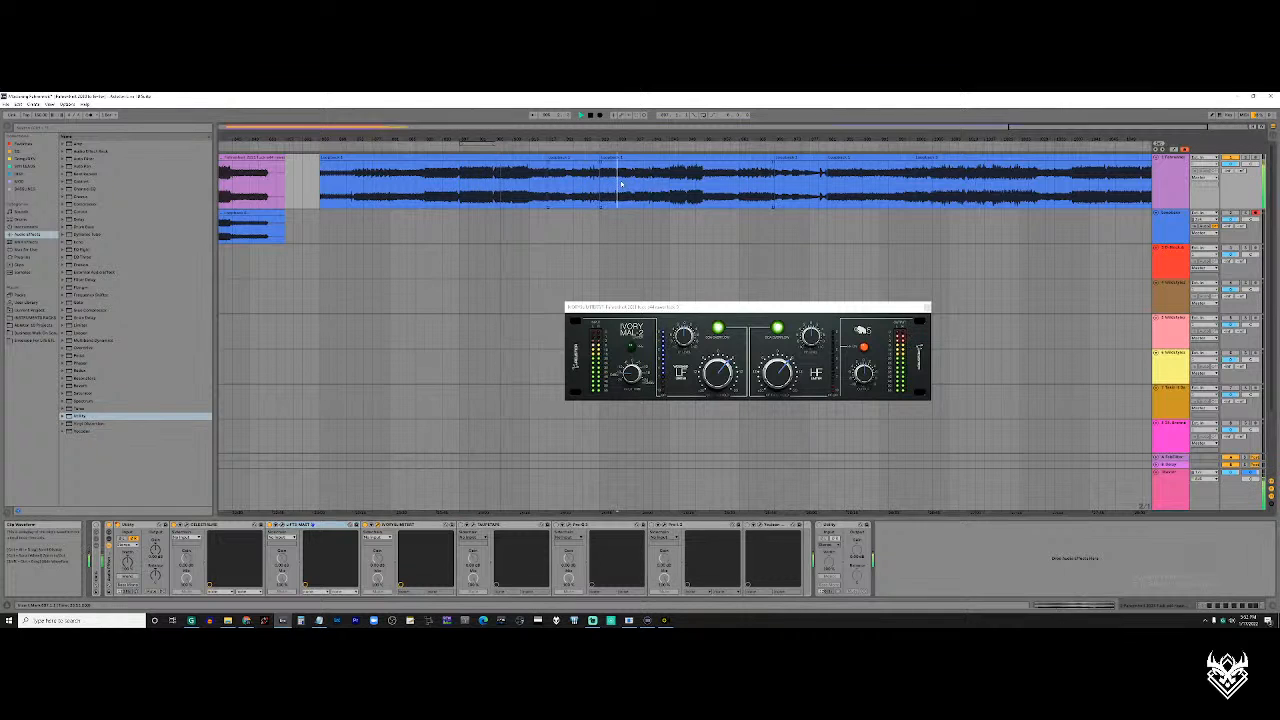
pyautogui.click(619, 196)
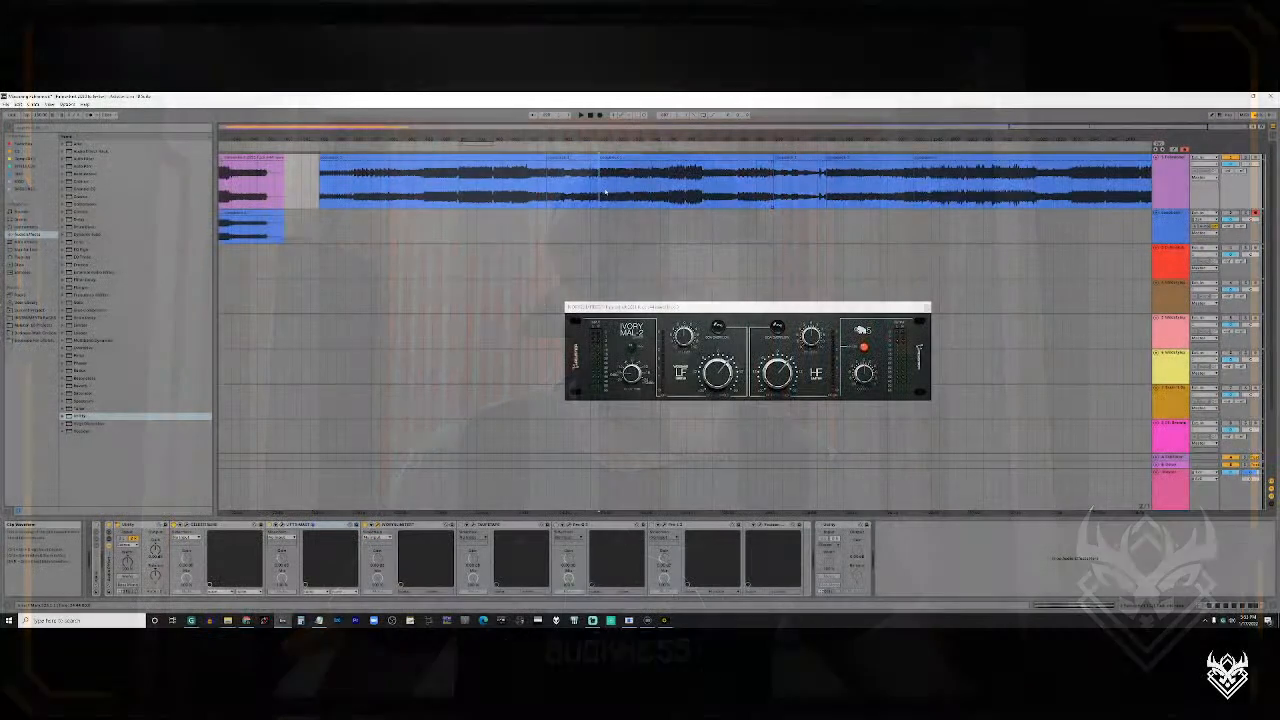
# Compare playback of the quieter passage before the short loud section with playback from inside the first loud section, and stop
pyautogui.moveTo(600, 190); pyautogui.dragTo(631, 190)
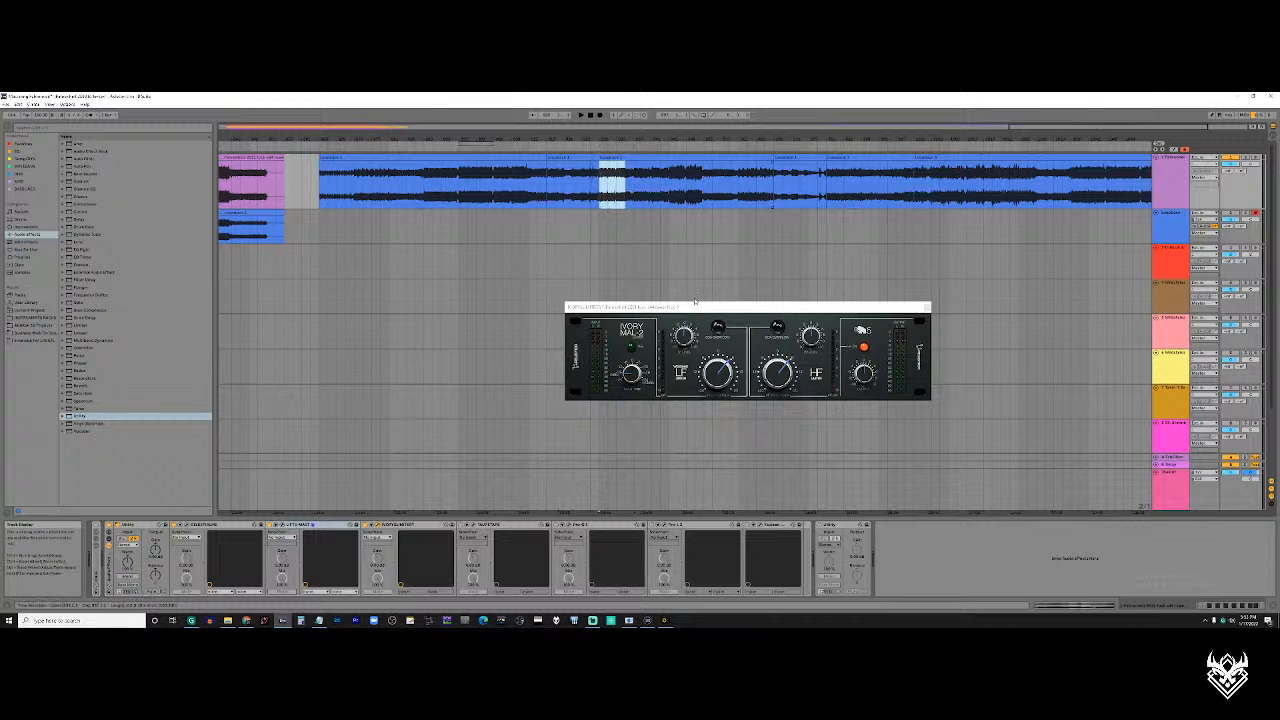
pyautogui.moveTo(600, 187); pyautogui.dragTo(622, 187)
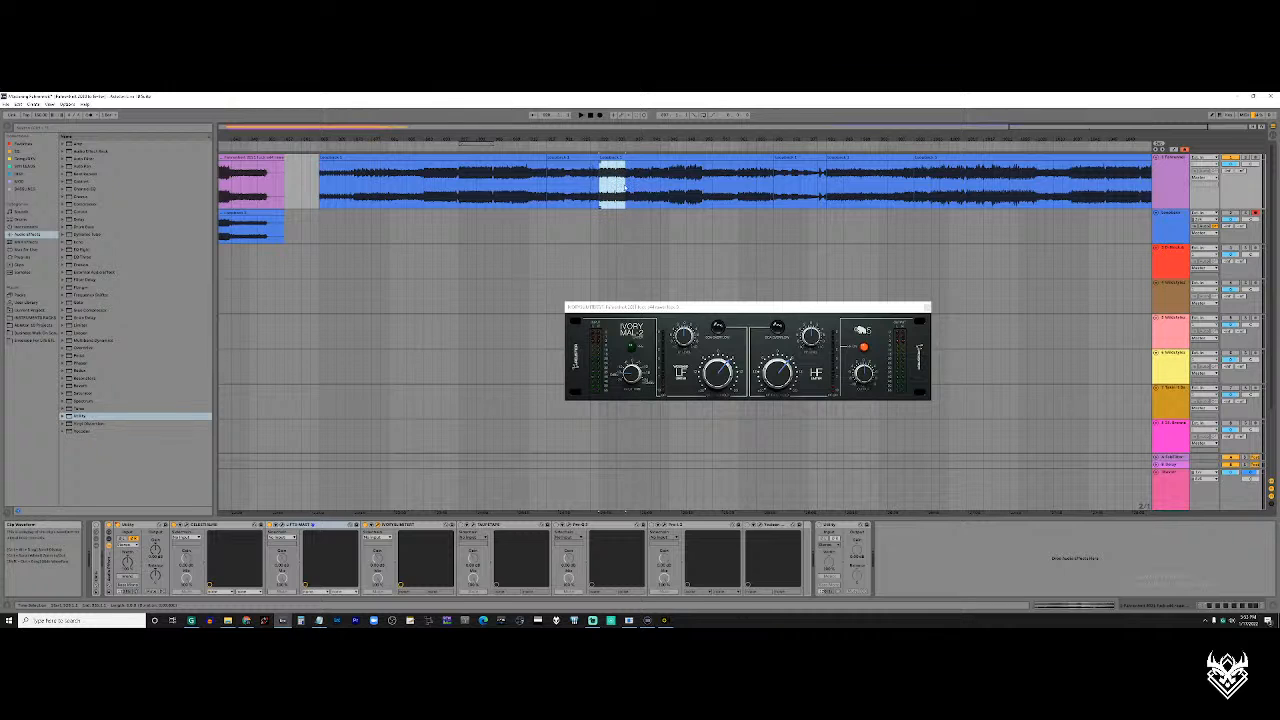
pyautogui.press('space')
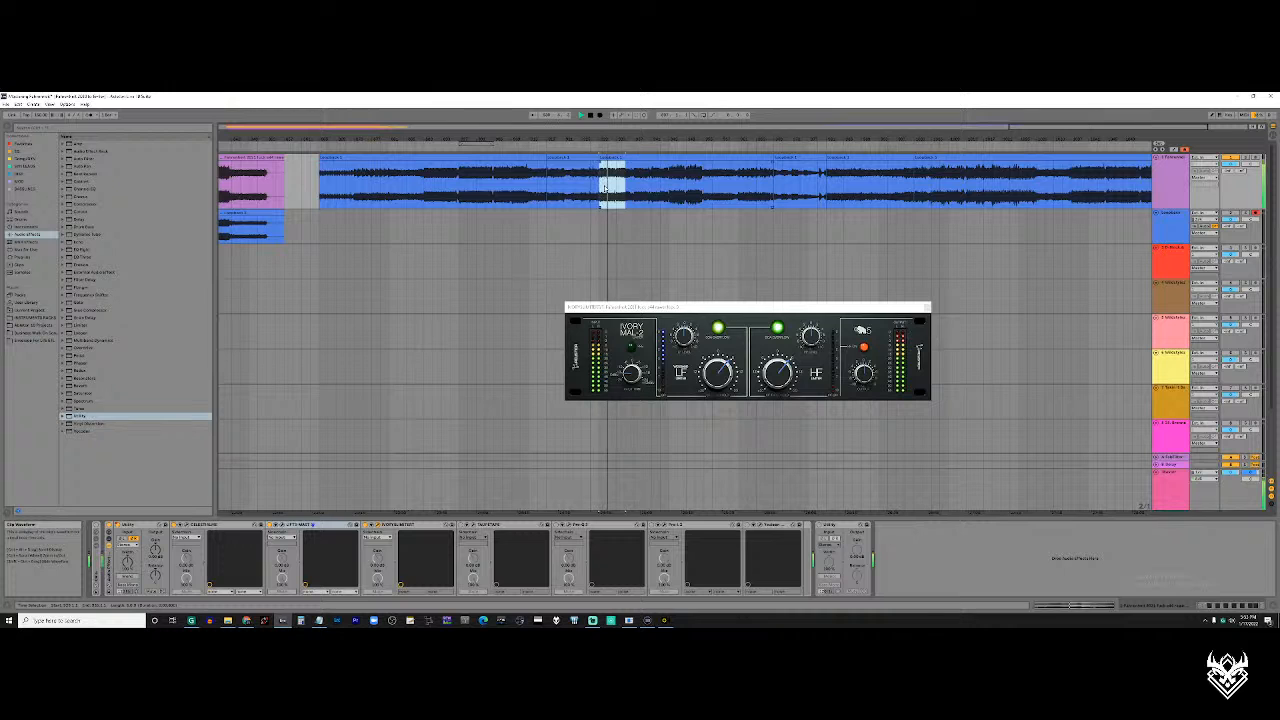
pyautogui.click(459, 190)
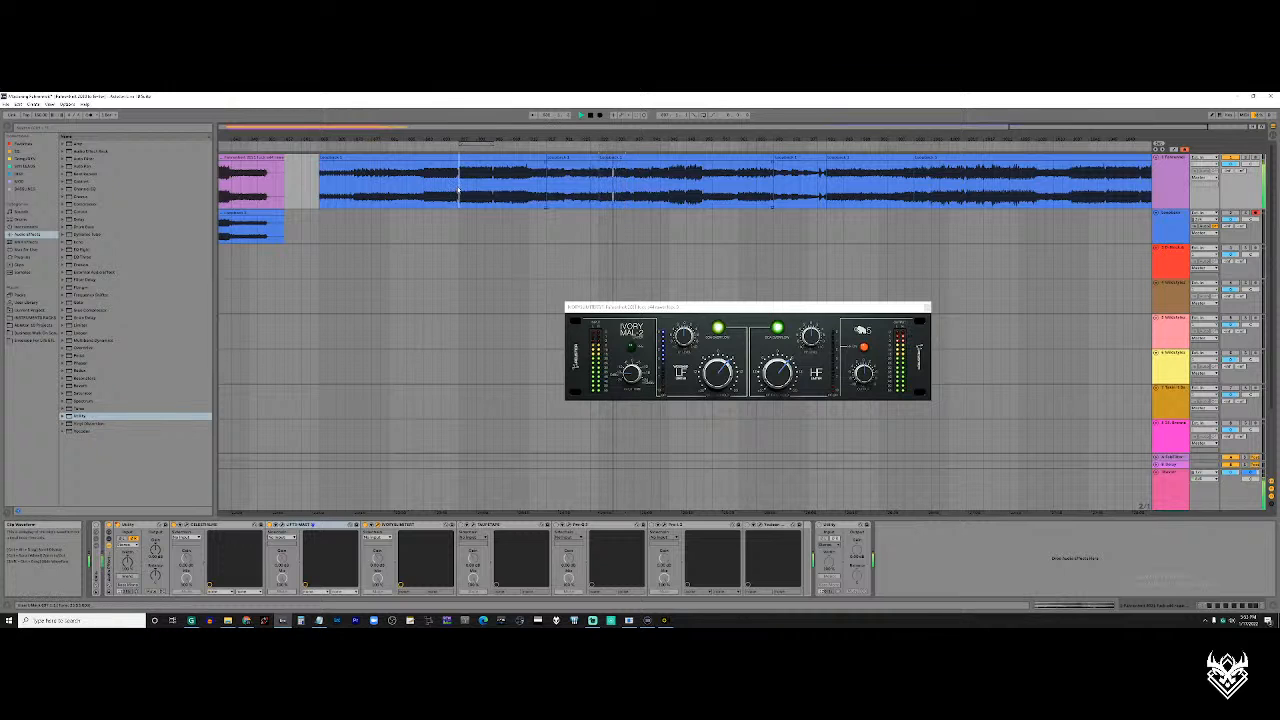
pyautogui.press('space')
pyautogui.press('space')
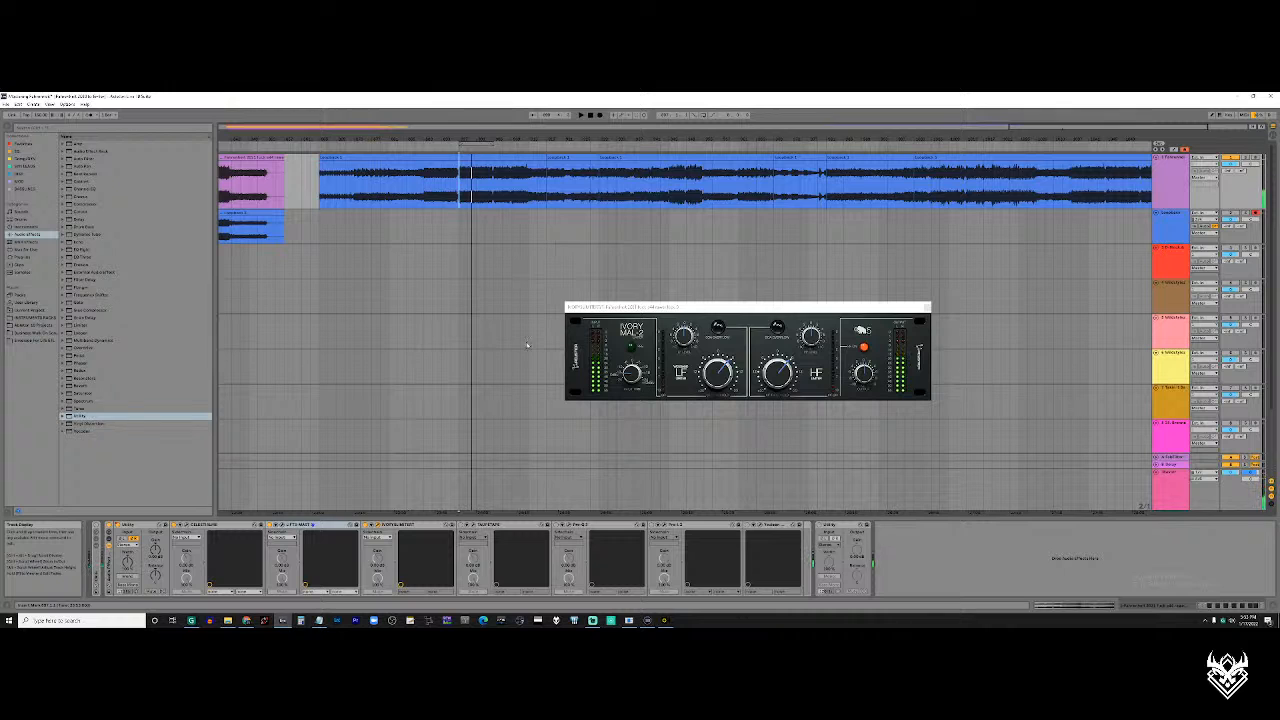
# Highlight the quieter passage and part of the first loud section for comparison, and place the playhead at the start of the short loud section
pyautogui.moveTo(460, 185)
pyautogui.mouseDown()
pyautogui.moveTo(502, 188)
pyautogui.moveTo(460, 188)
pyautogui.mouseUp()
pyautogui.click(491, 188)
pyautogui.moveTo(600, 188); pyautogui.dragTo(652, 192)
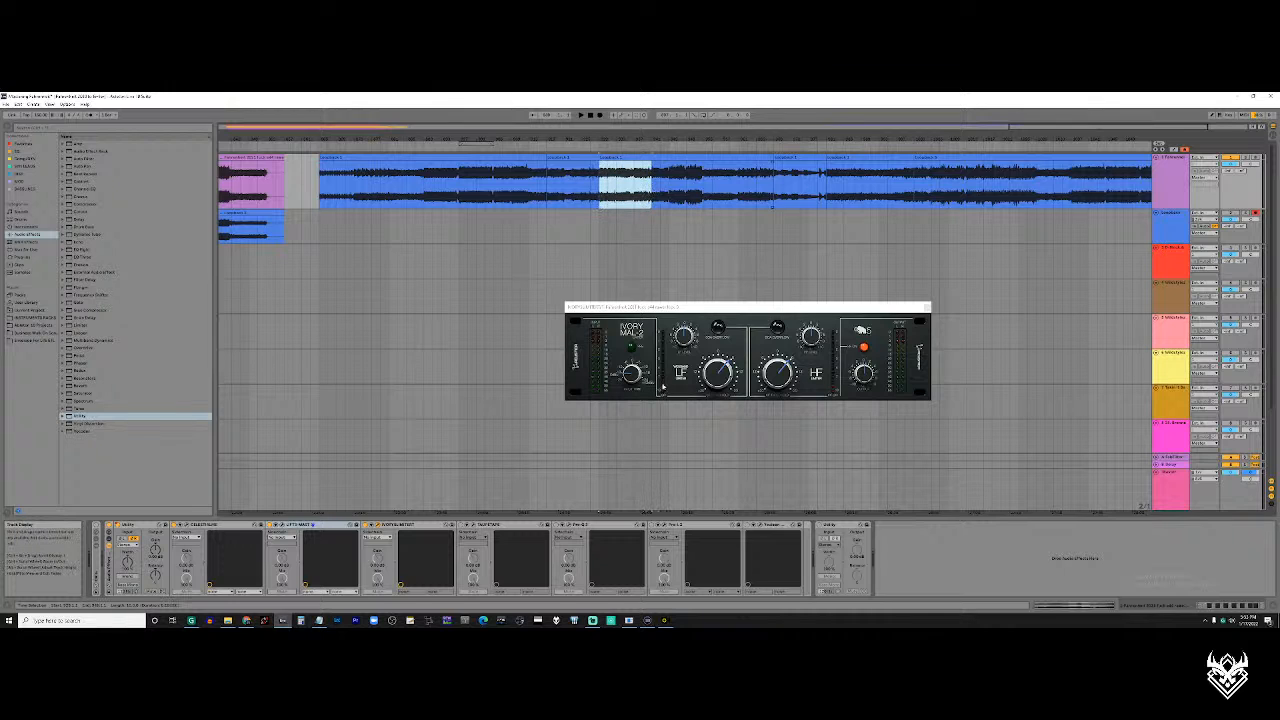
pyautogui.moveTo(459, 190); pyautogui.dragTo(502, 190)
pyautogui.click(676, 188)
pyautogui.click(671, 187)
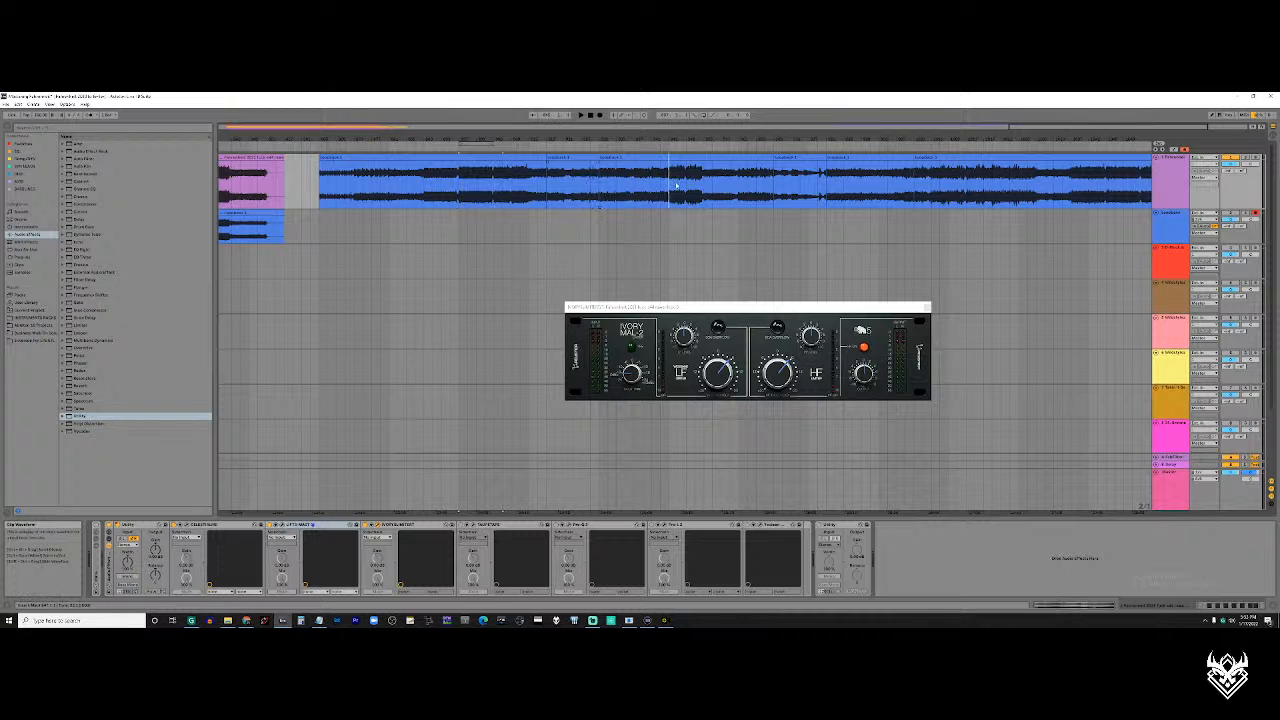
# Play the short loud section from its start and compare the sound with the effect rack switched off and on
pyautogui.hscroll(5, 675, 184)
pyautogui.hscroll(-4, 676, 183)
pyautogui.hscroll(1, 674, 182)
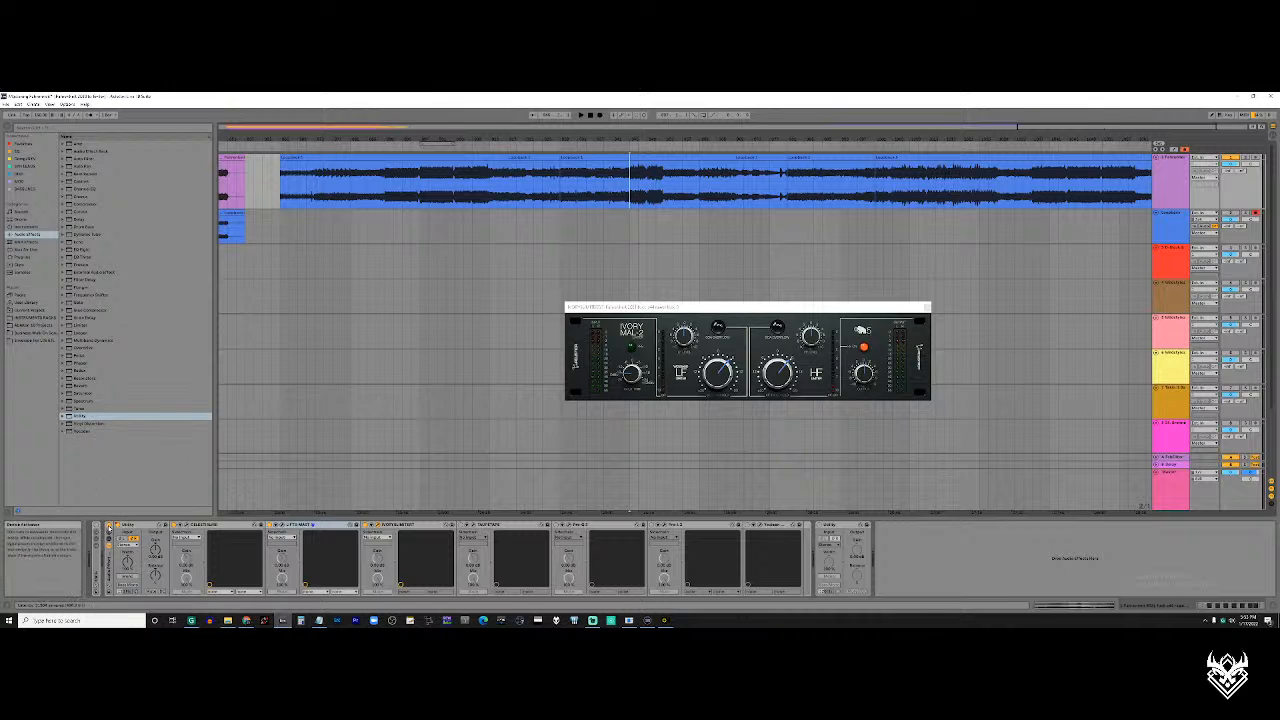
pyautogui.click(109, 527)
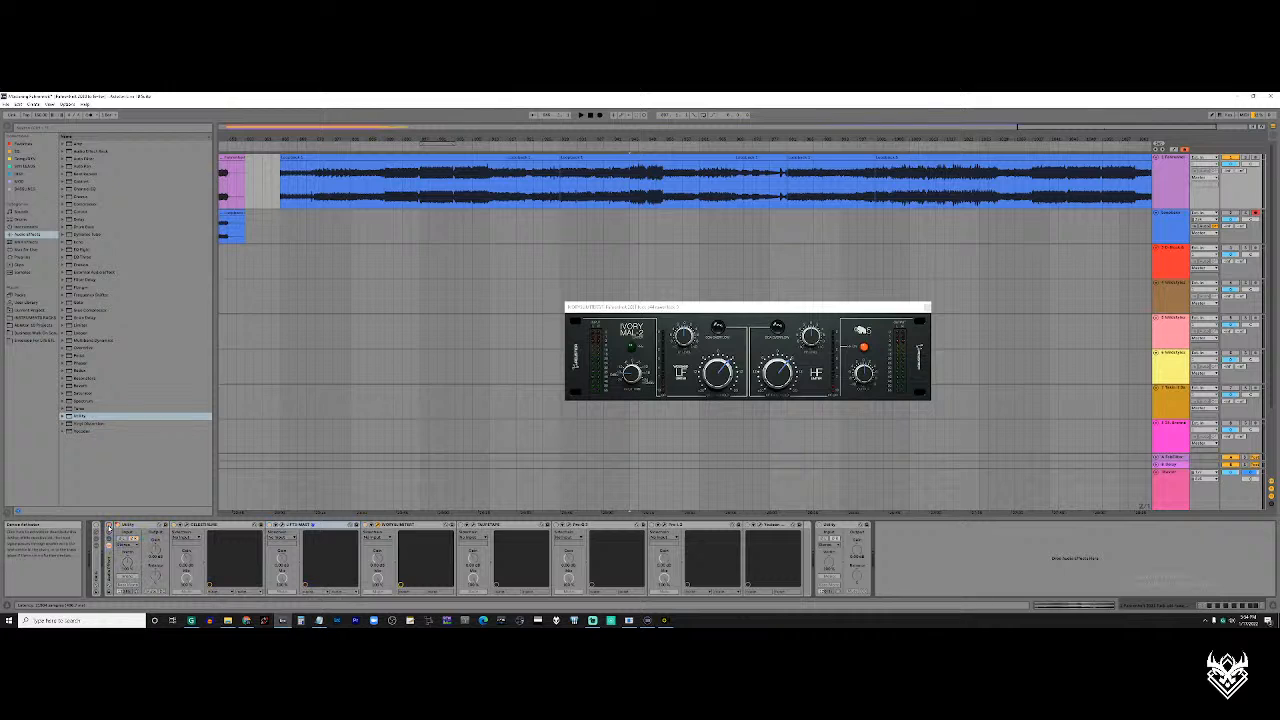
pyautogui.press('space')
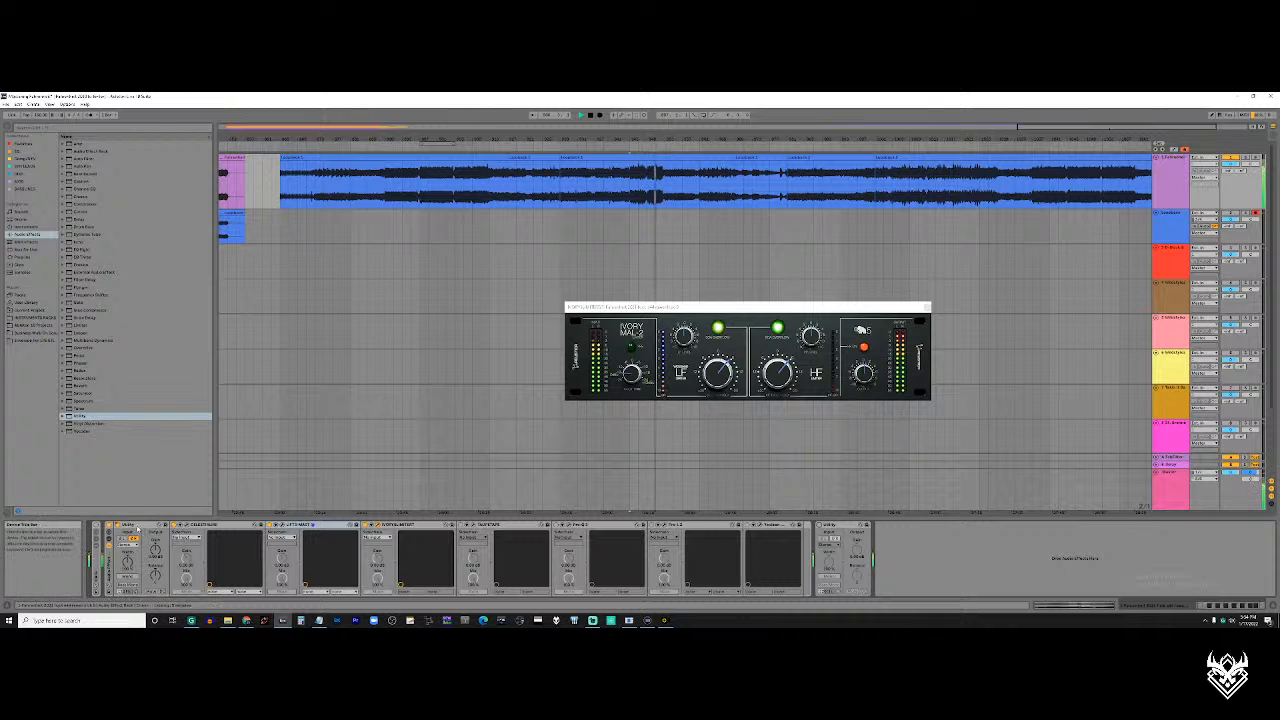
# Move the first Utility device out of the rack to directly before it, and place the playhead at the start of the short loud section
pyautogui.moveTo(139, 527); pyautogui.dragTo(103, 534)
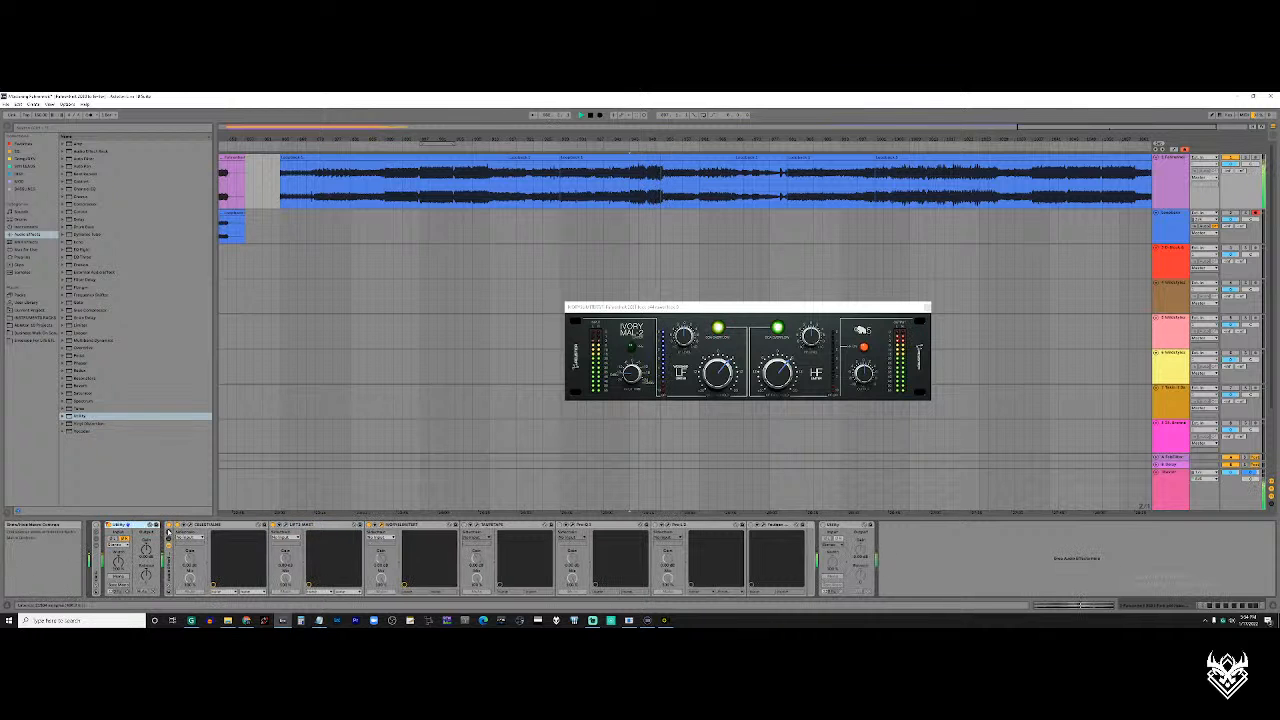
pyautogui.click(625, 188)
pyautogui.hscroll(1, 622, 188)
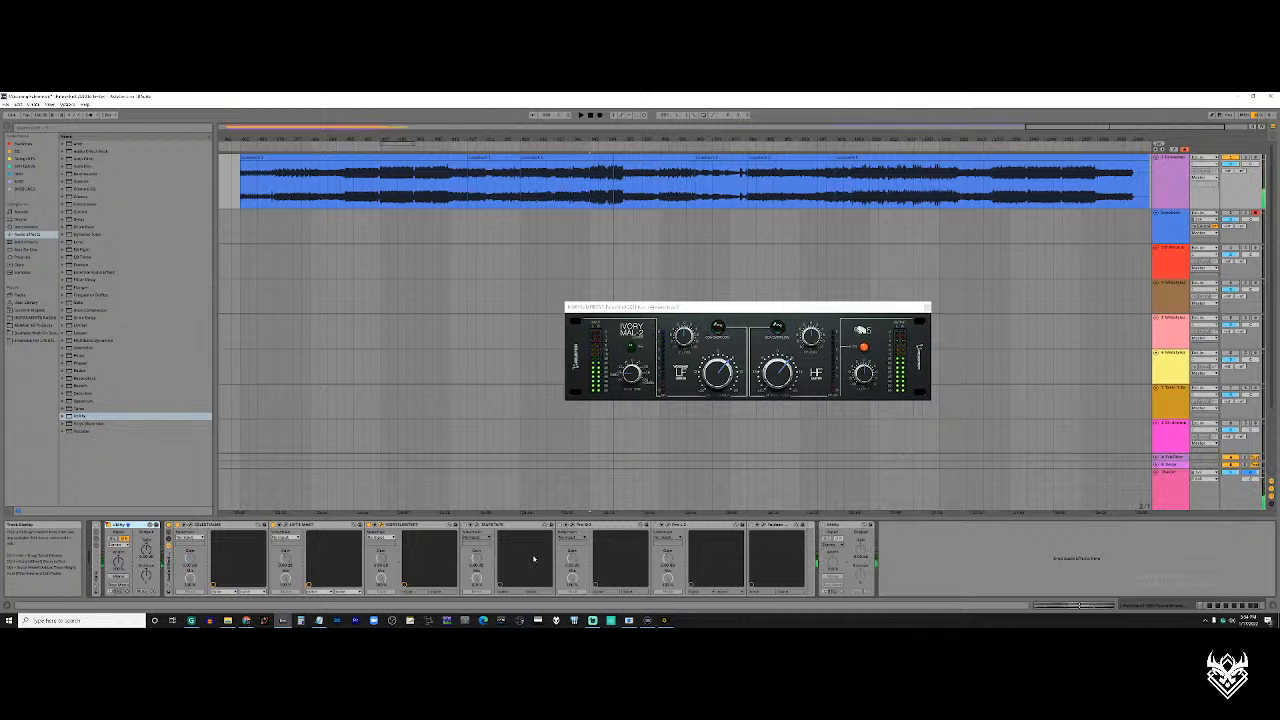
# Highlight the long loud section in the second half of the recording, and place the playhead just before the last loud section
pyautogui.moveTo(826, 197); pyautogui.dragTo(850, 197)
pyautogui.moveTo(750, 183); pyautogui.dragTo(992, 200)
pyautogui.click(976, 201)
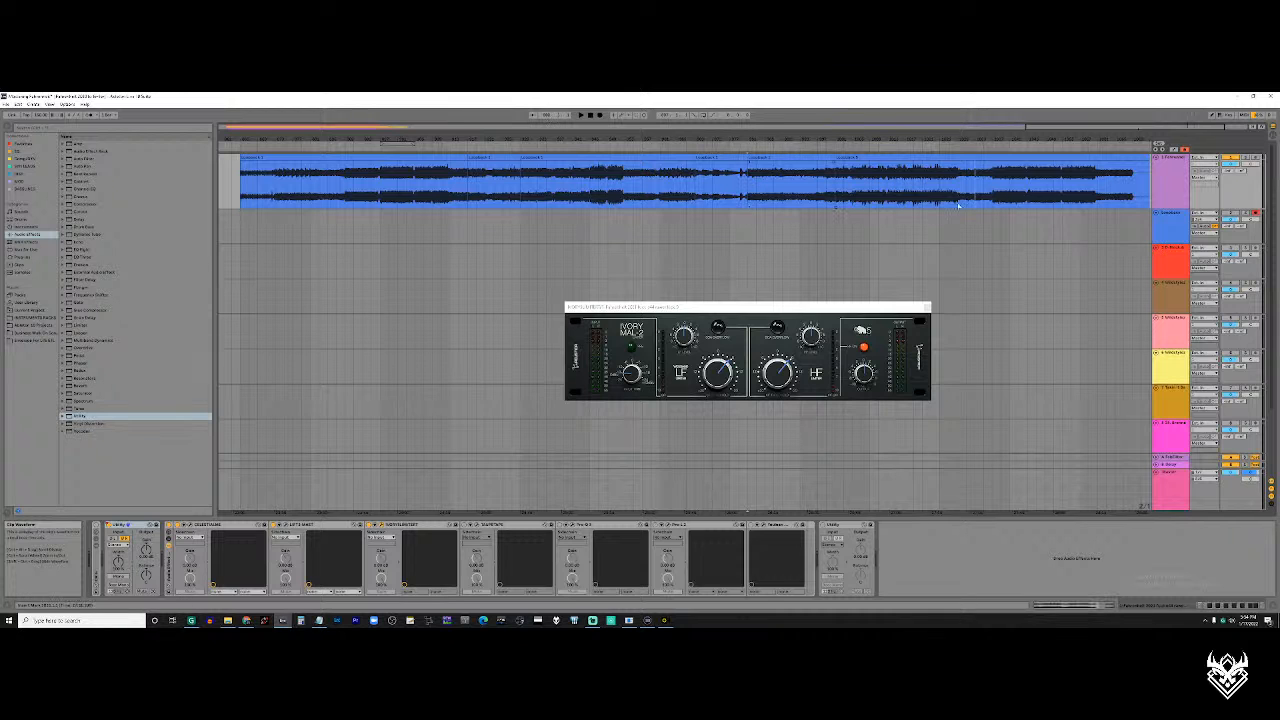
# Open the tape plugin after Ivory in the rack, close the Ivory window, and centre the tape plugin window below the recording
pyautogui.click(474, 526)
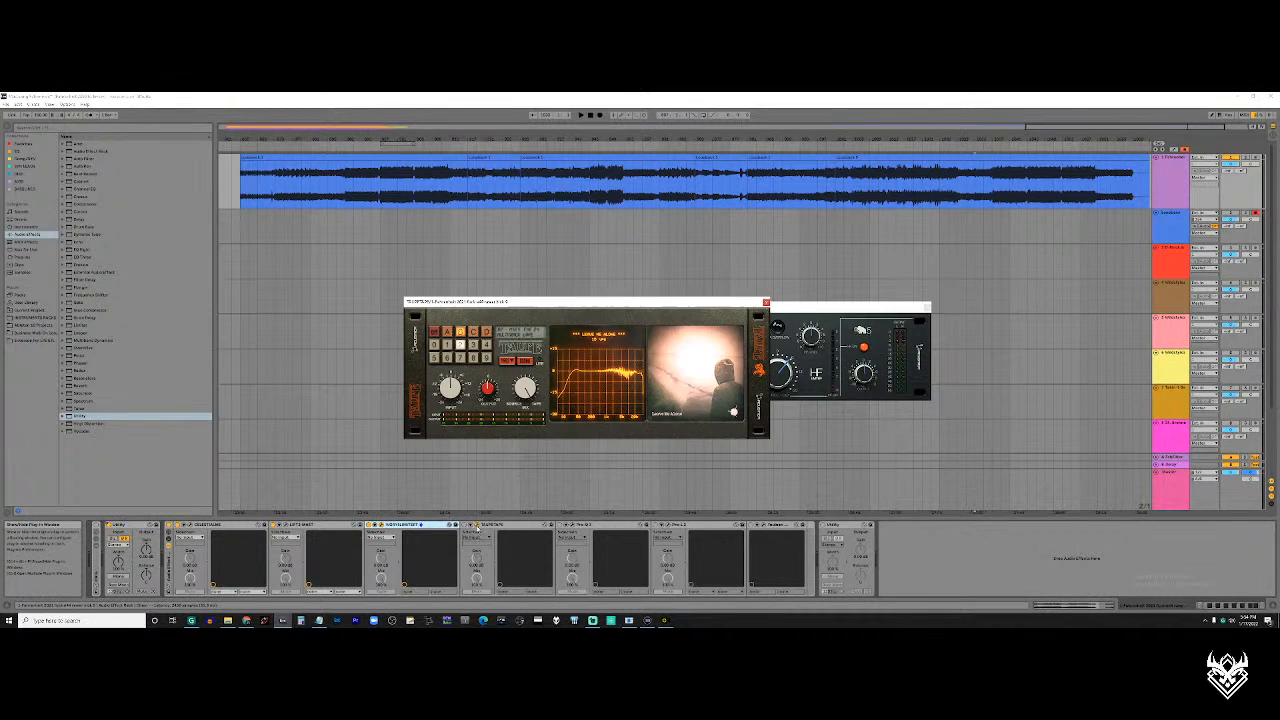
pyautogui.click(381, 525)
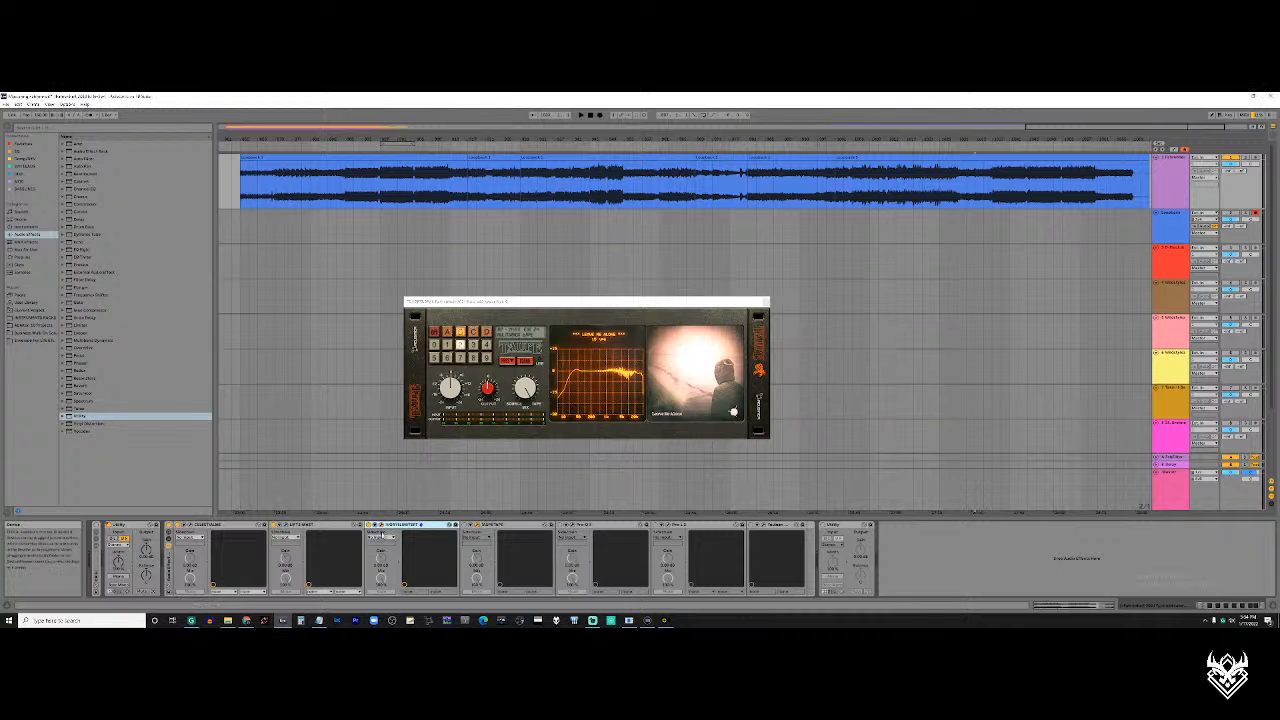
pyautogui.moveTo(588, 310); pyautogui.dragTo(631, 309)
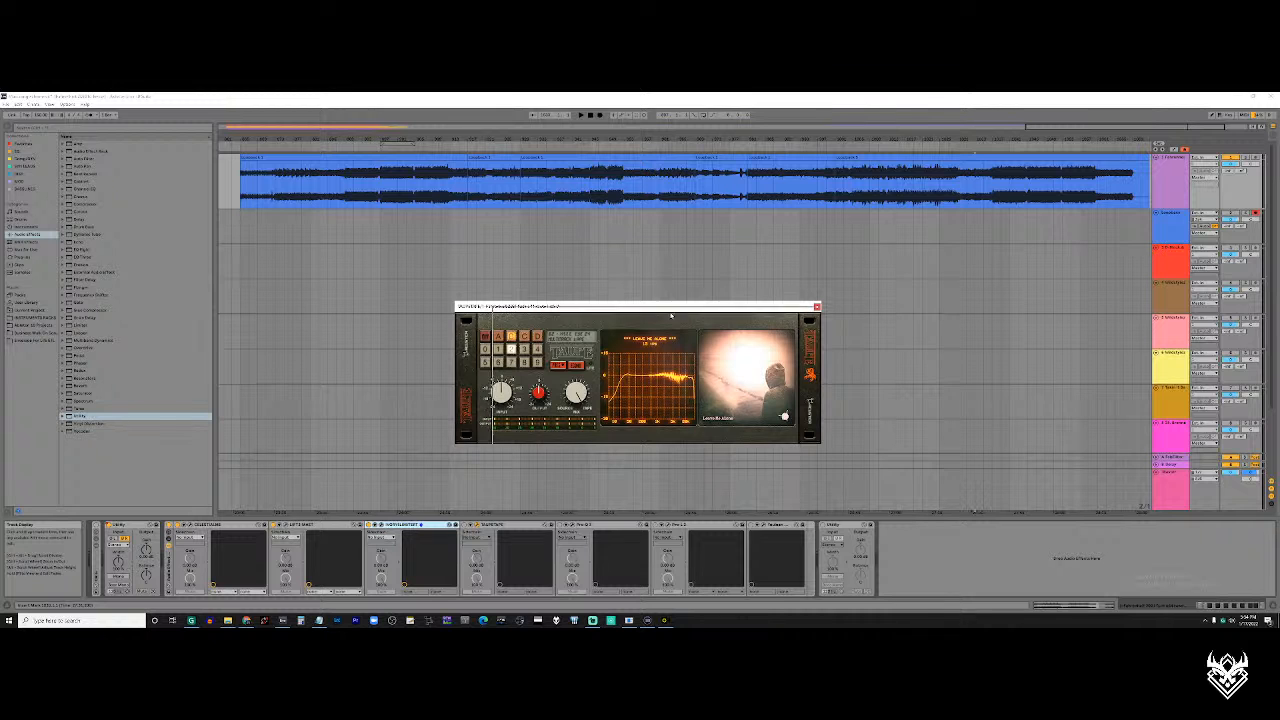
pyautogui.moveTo(636, 307)
pyautogui.mouseDown()
pyautogui.moveTo(672, 313)
pyautogui.moveTo(640, 305)
pyautogui.mouseUp()
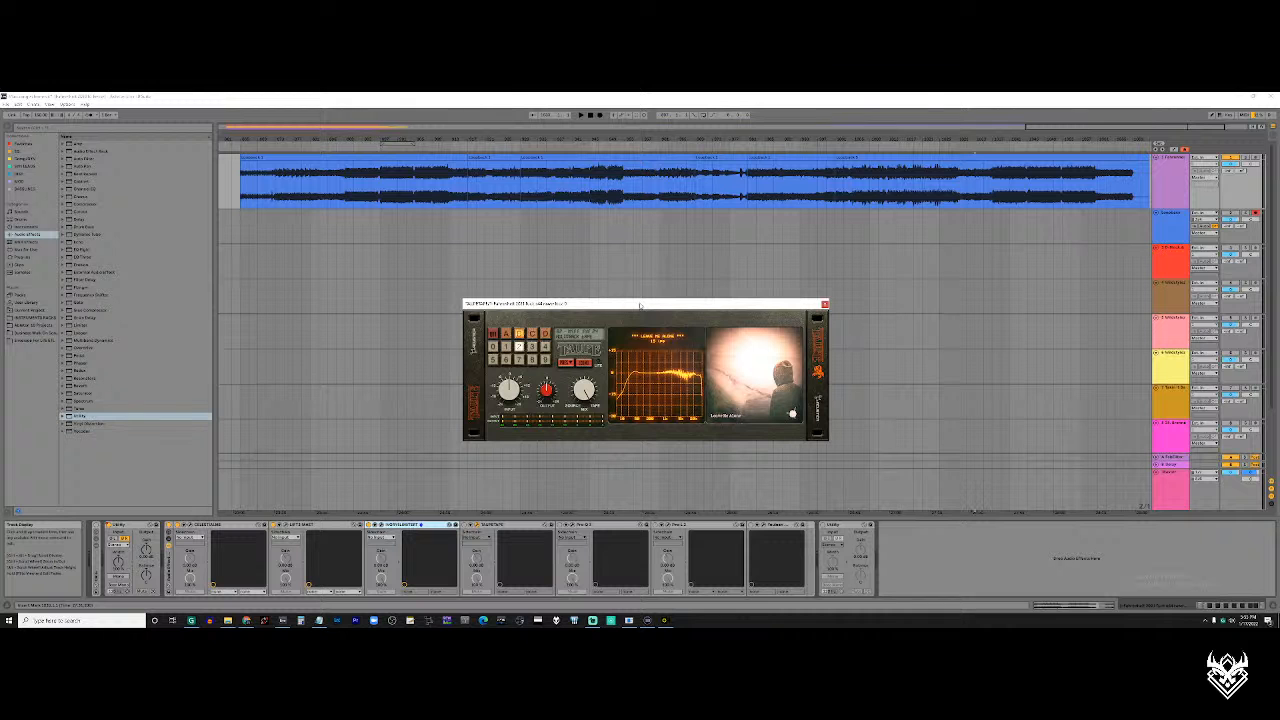
pyautogui.moveTo(646, 305); pyautogui.dragTo(647, 303)
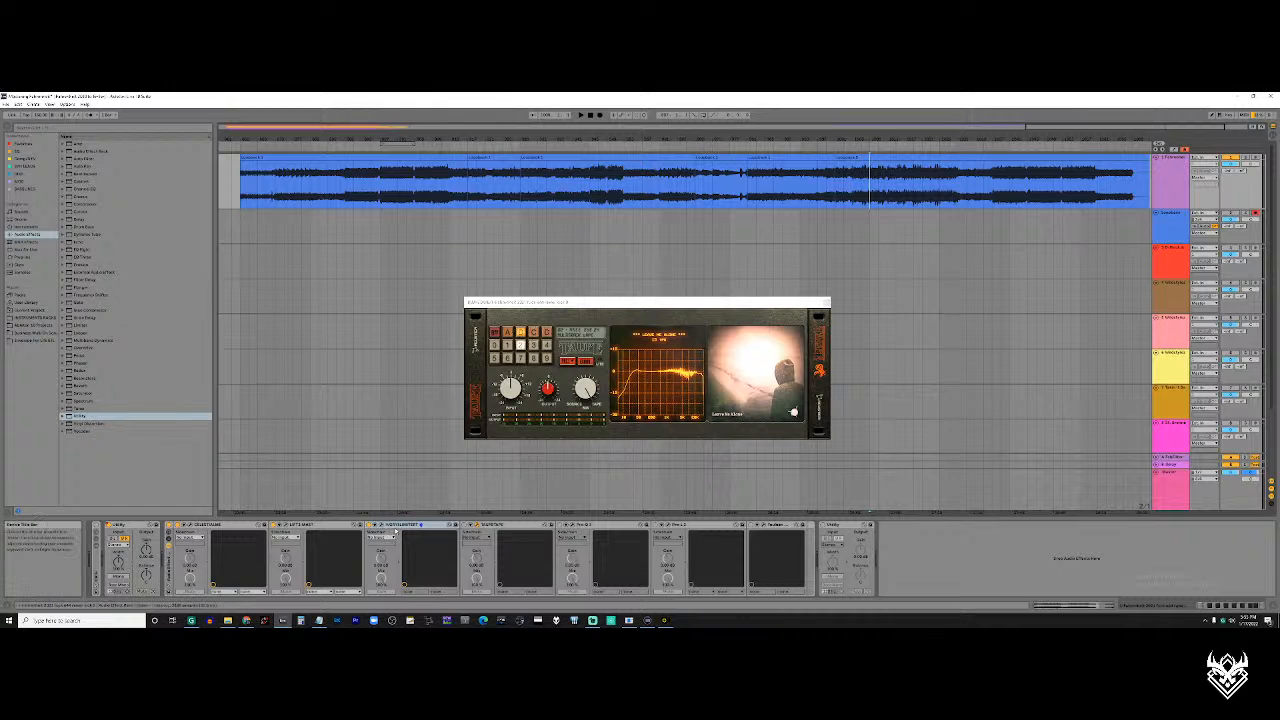
# Switch the tape plugin to bank A and browse its presets 1, 2 and 4
pyautogui.click(397, 527)
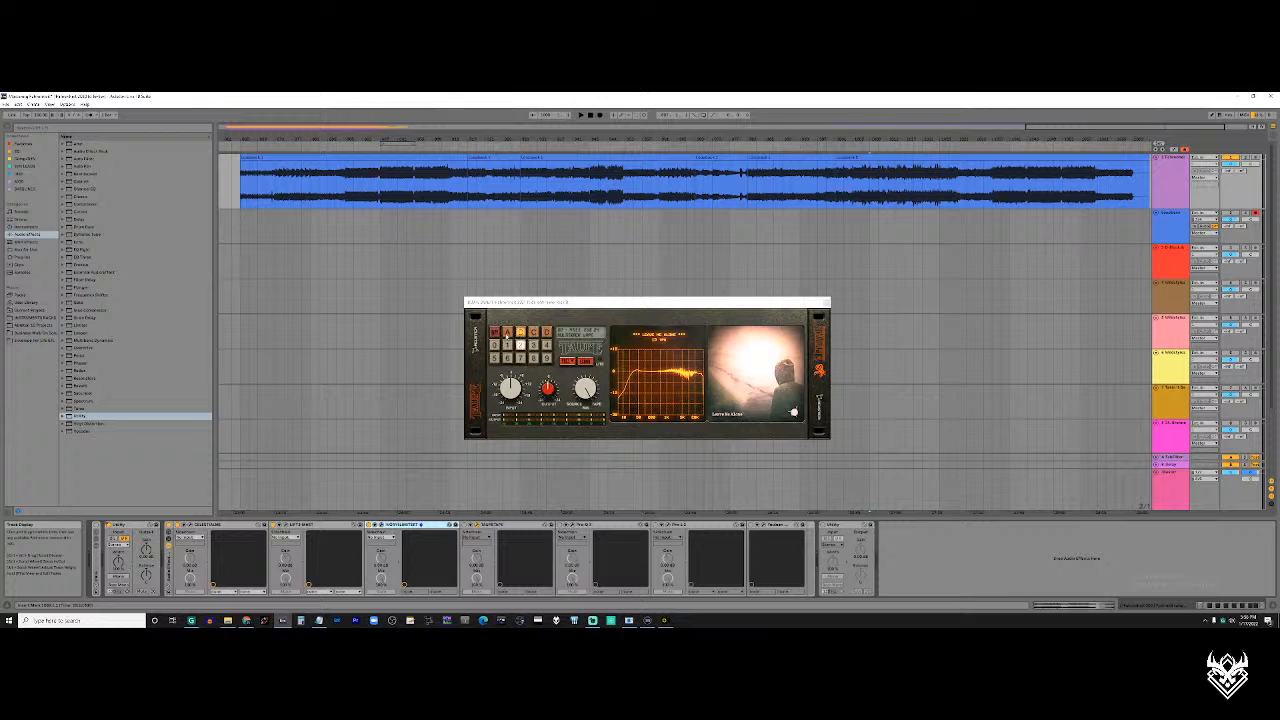
pyautogui.click(507, 336)
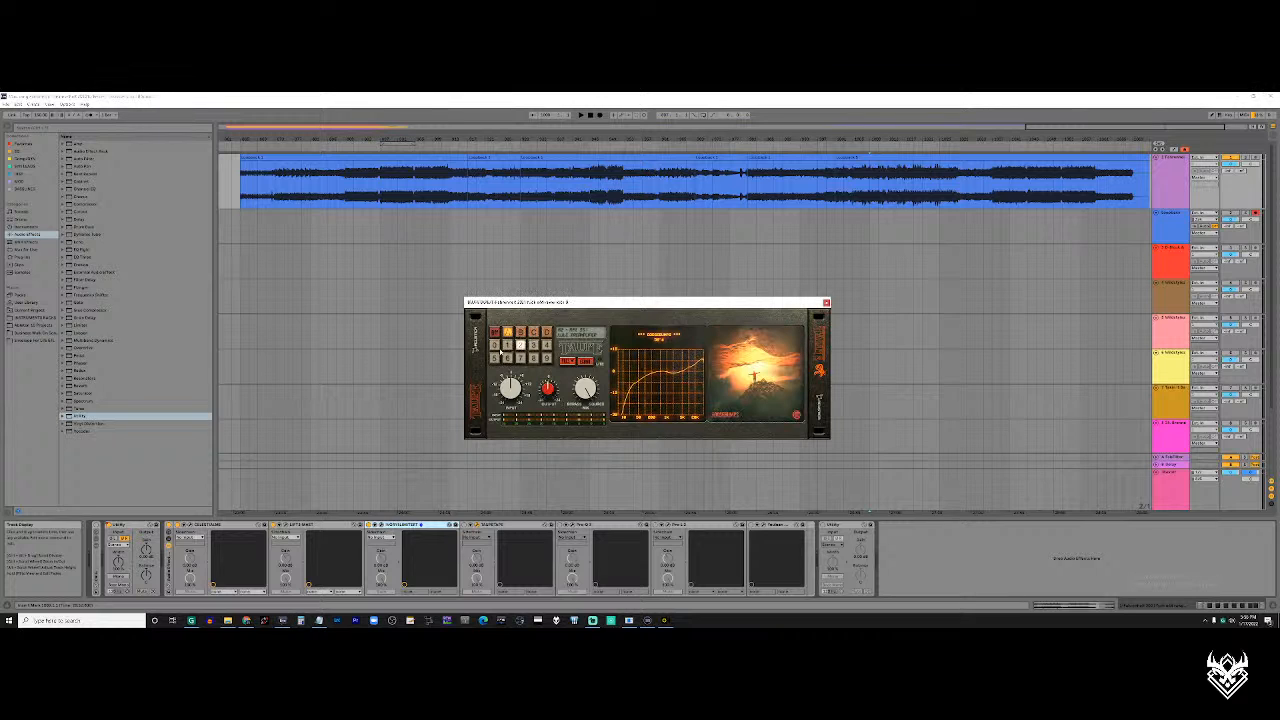
pyautogui.click(507, 346)
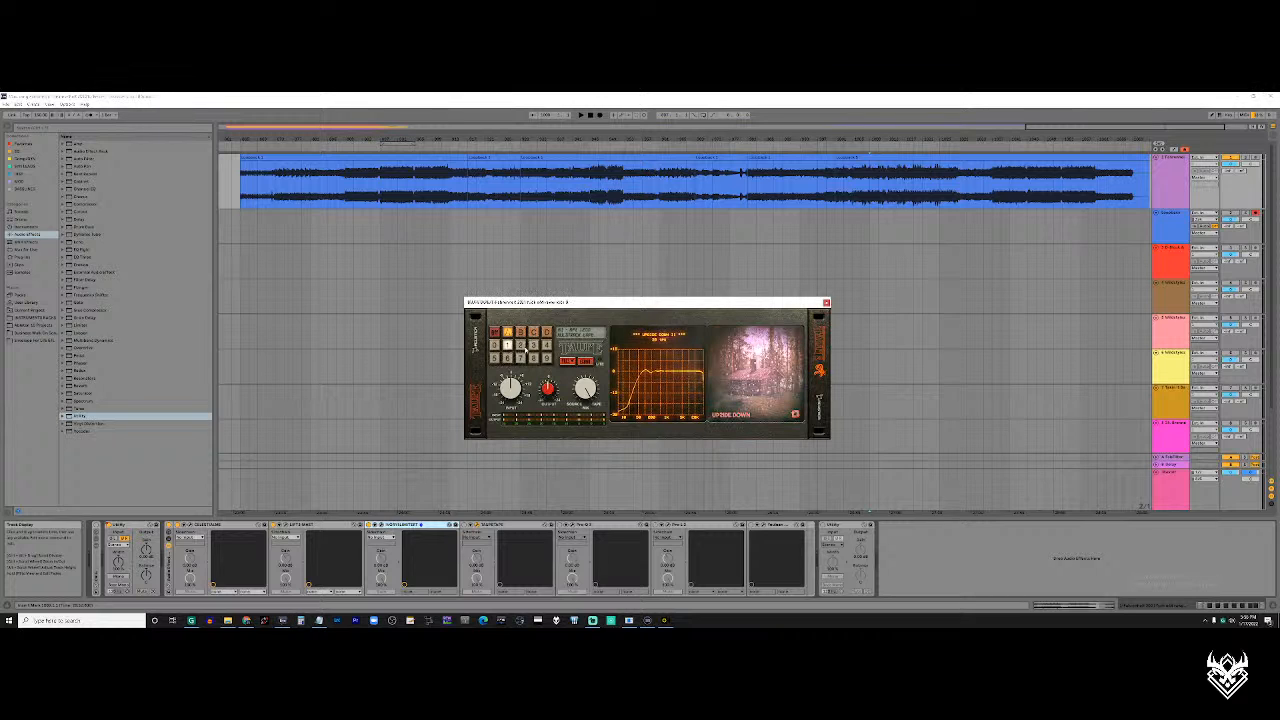
pyautogui.click(521, 346)
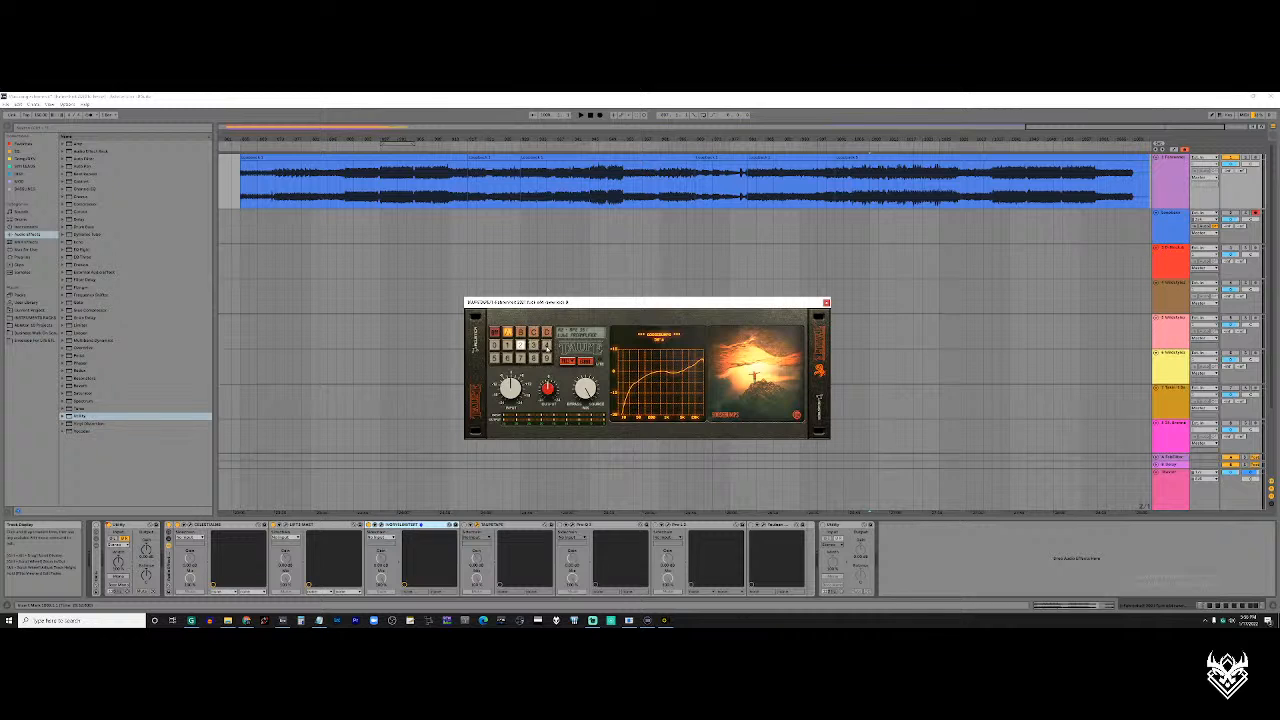
pyautogui.click(546, 345)
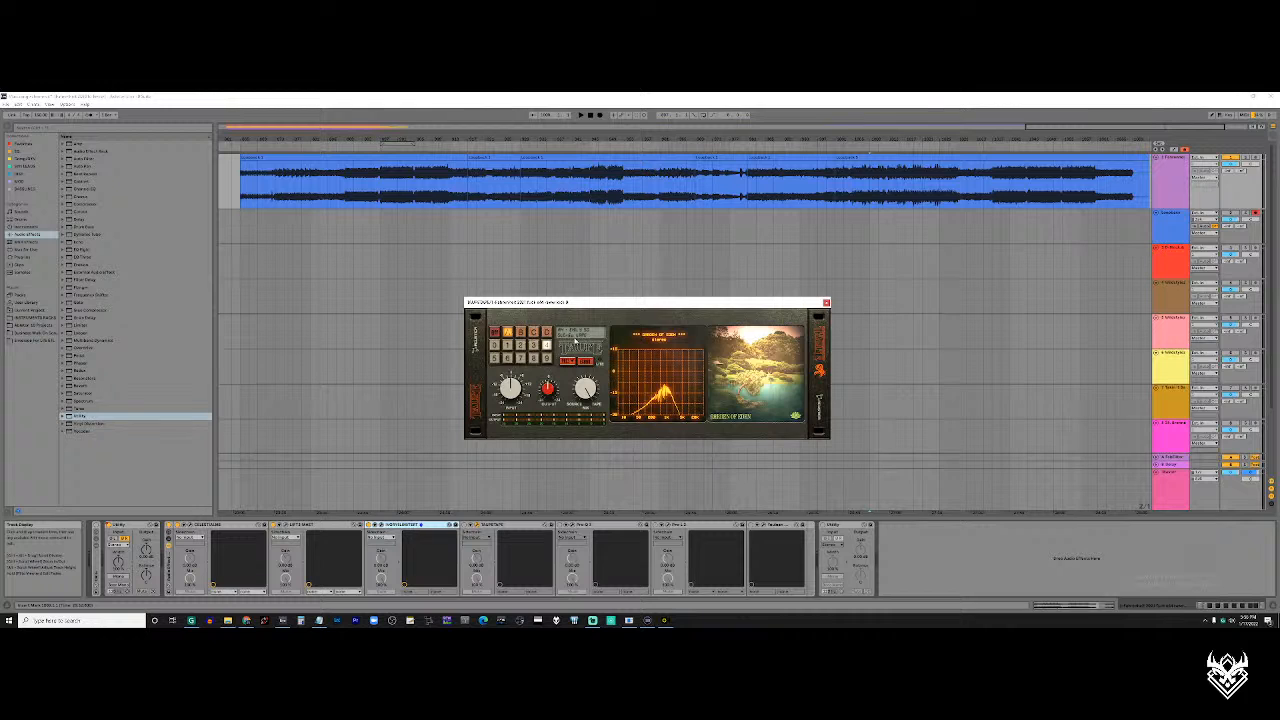
# Browse presets 5 through 9 of bank A in the tape plugin, and go back to preset 7
pyautogui.click(506, 359)
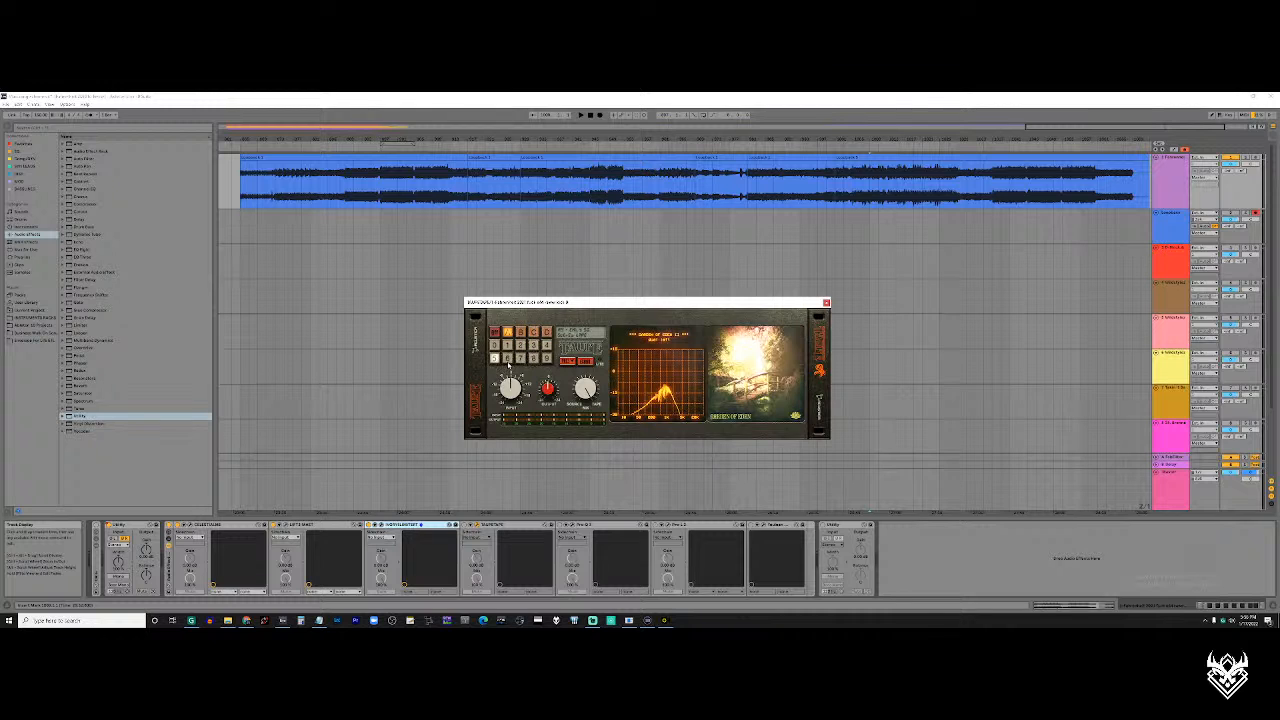
pyautogui.click(507, 359)
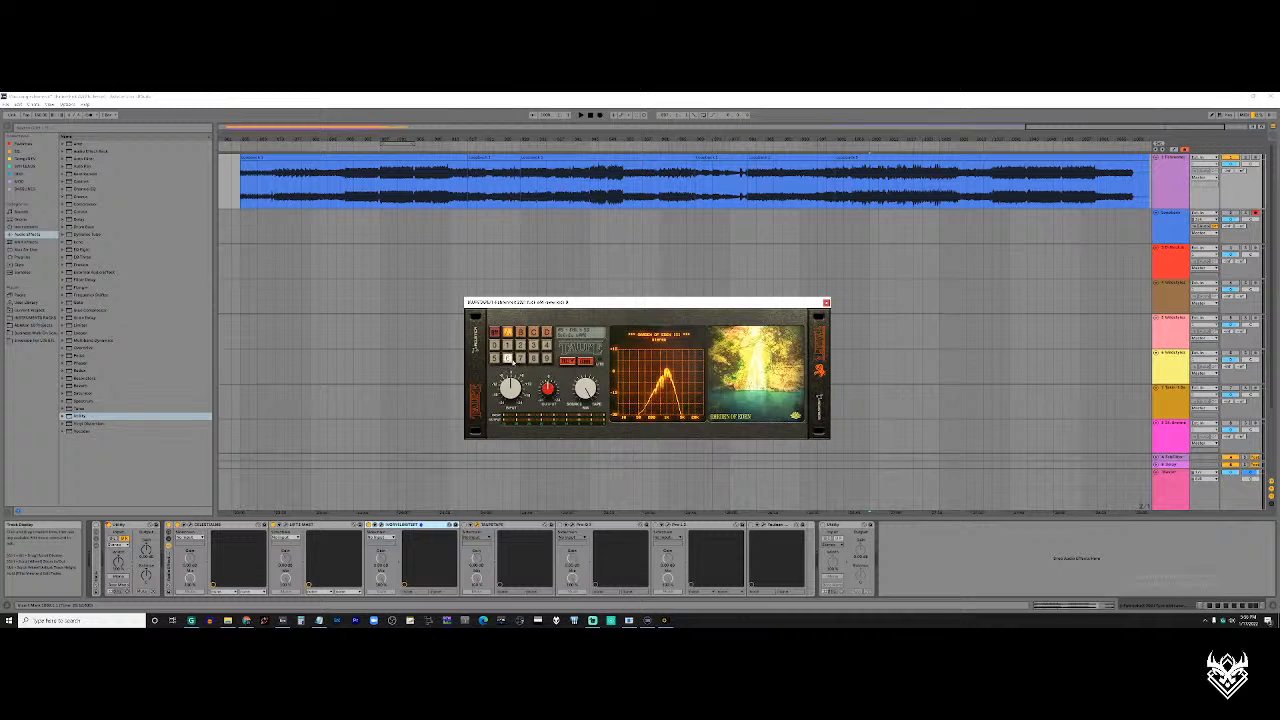
pyautogui.click(521, 358)
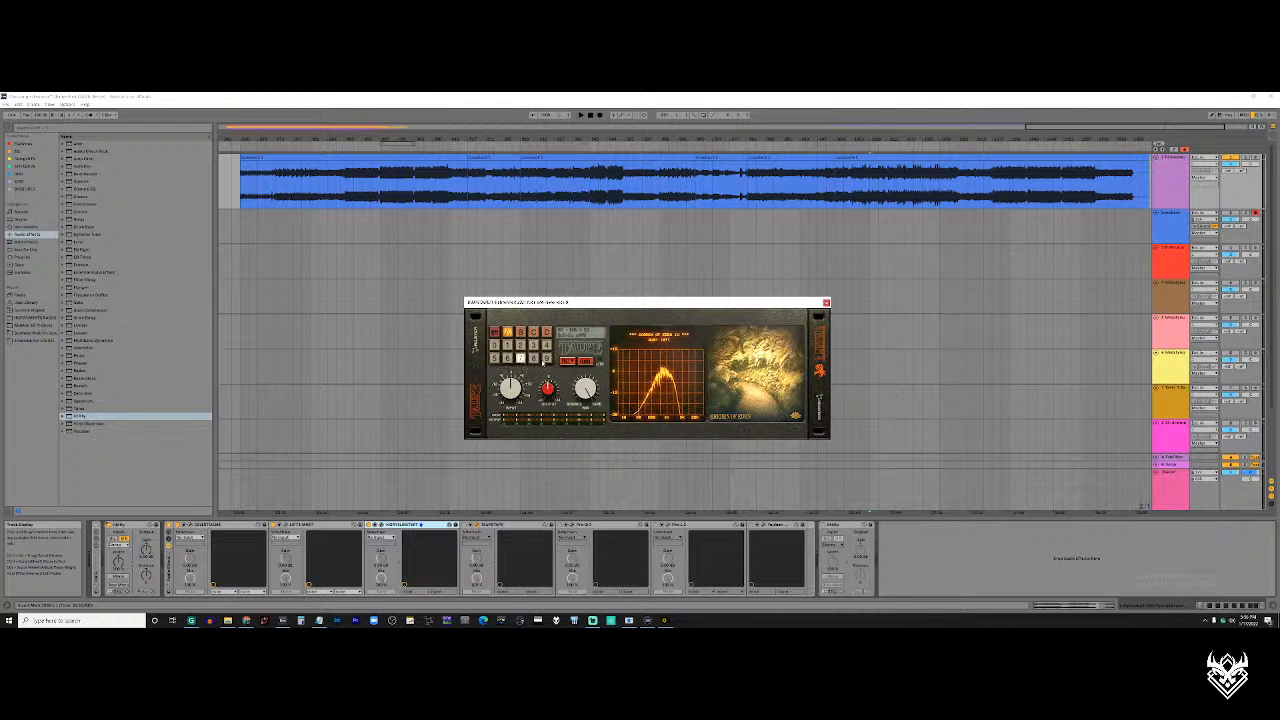
pyautogui.click(535, 358)
pyautogui.click(547, 358)
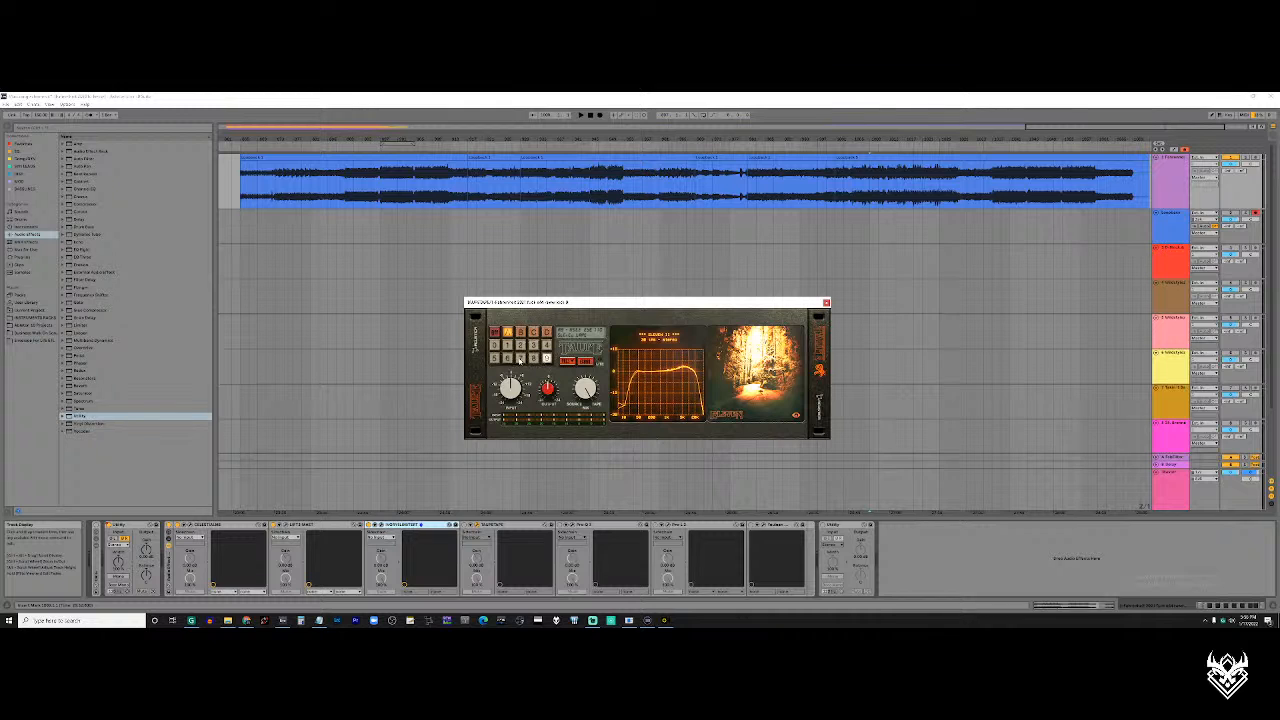
pyautogui.click(521, 358)
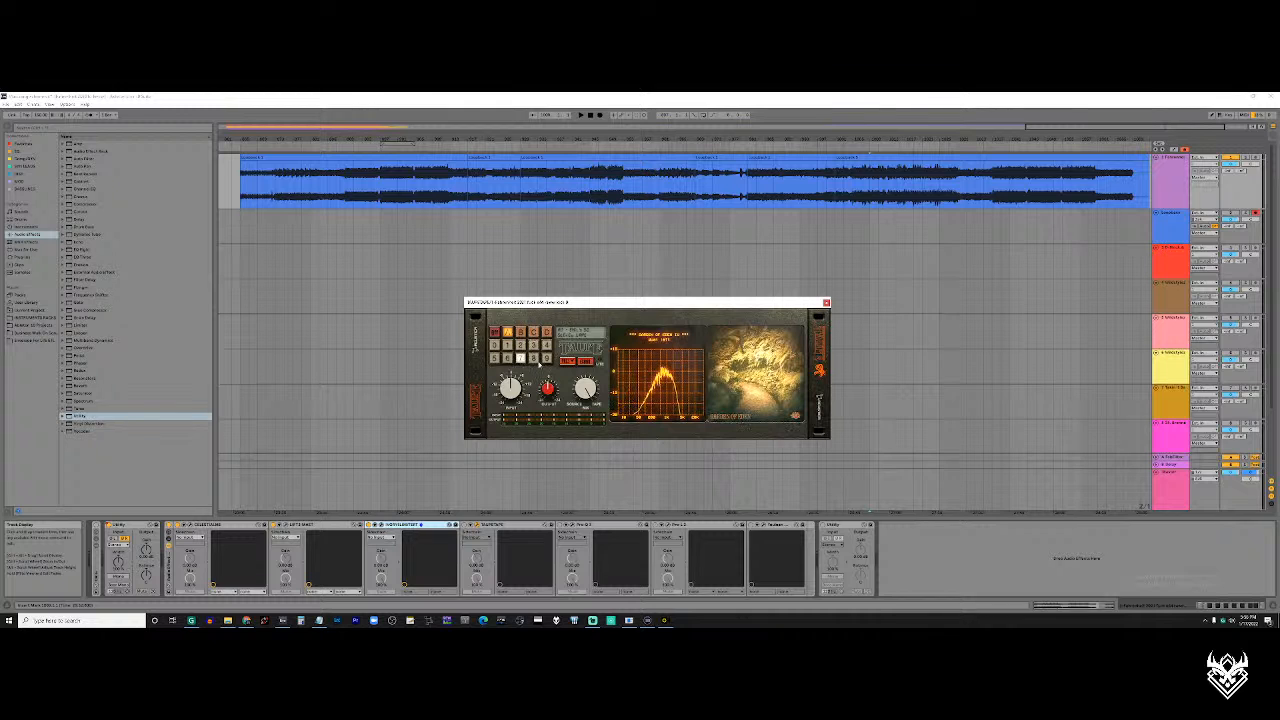
# Play from the loud section in the middle of the recording and audition bank A presets 6, 1, 2, 3, 4 and 9
pyautogui.click(593, 181)
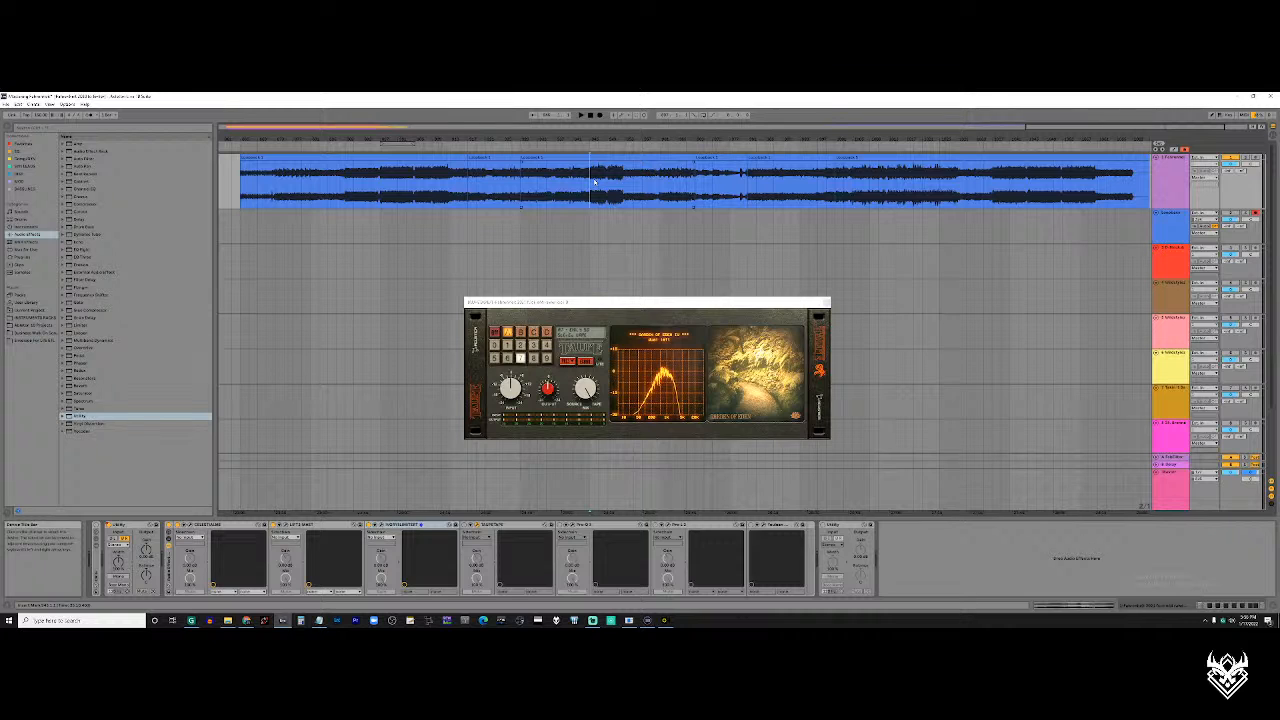
pyautogui.press('space')
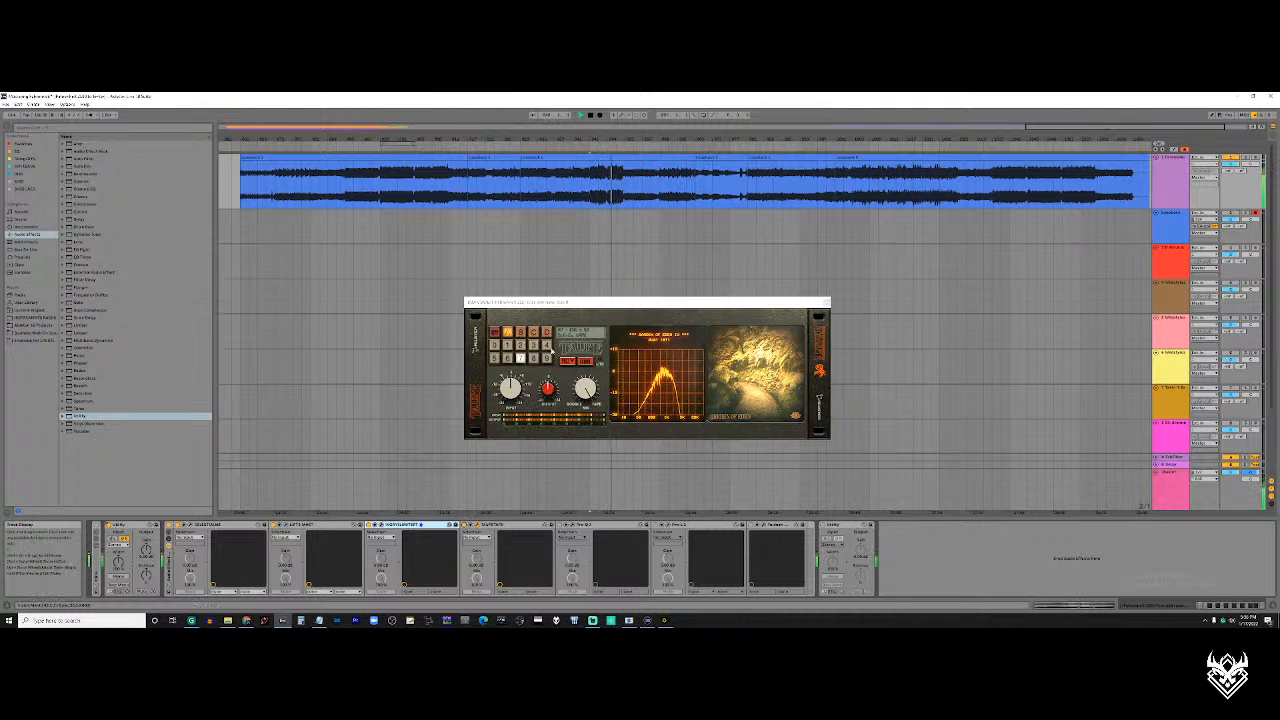
pyautogui.click(507, 359)
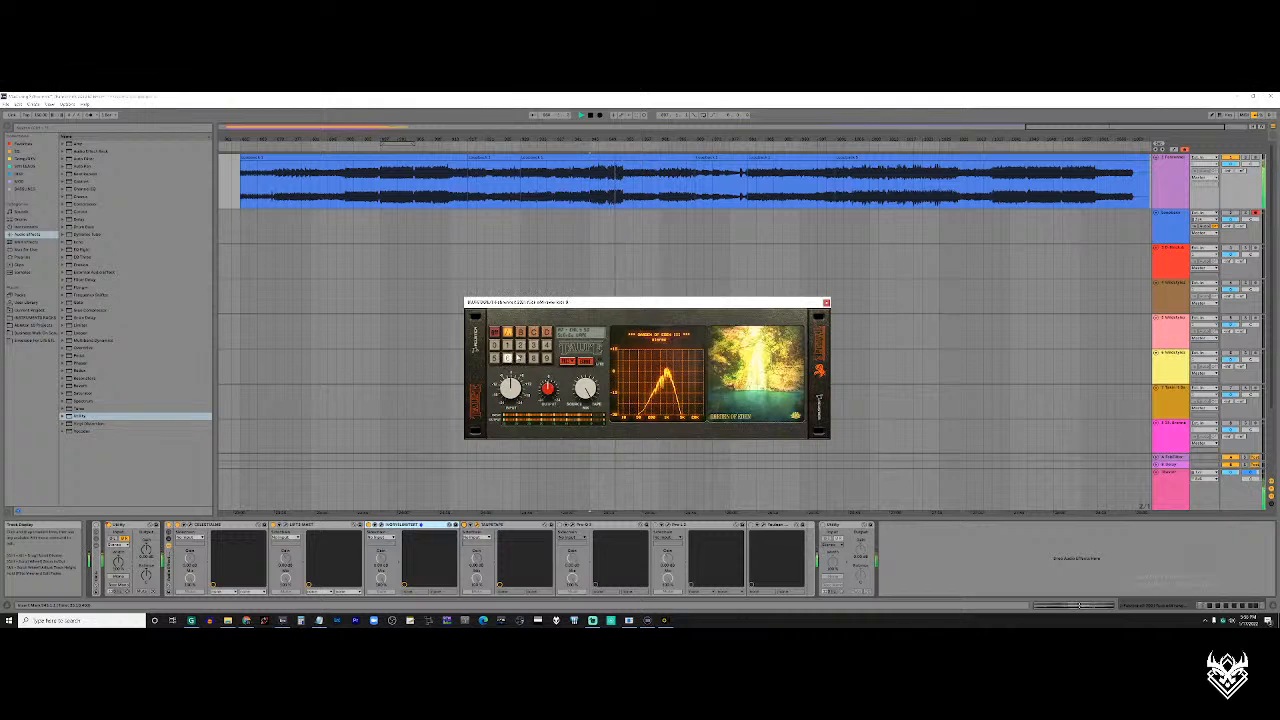
pyautogui.click(507, 344)
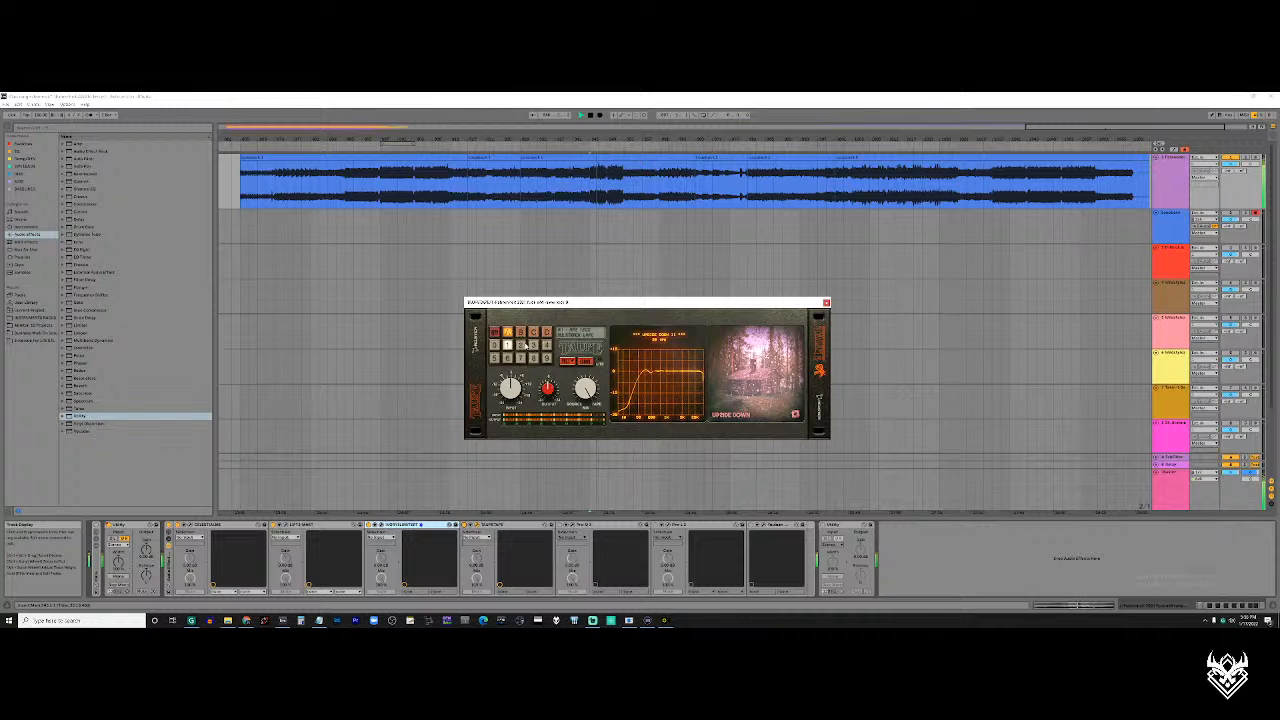
pyautogui.click(520, 345)
pyautogui.click(533, 345)
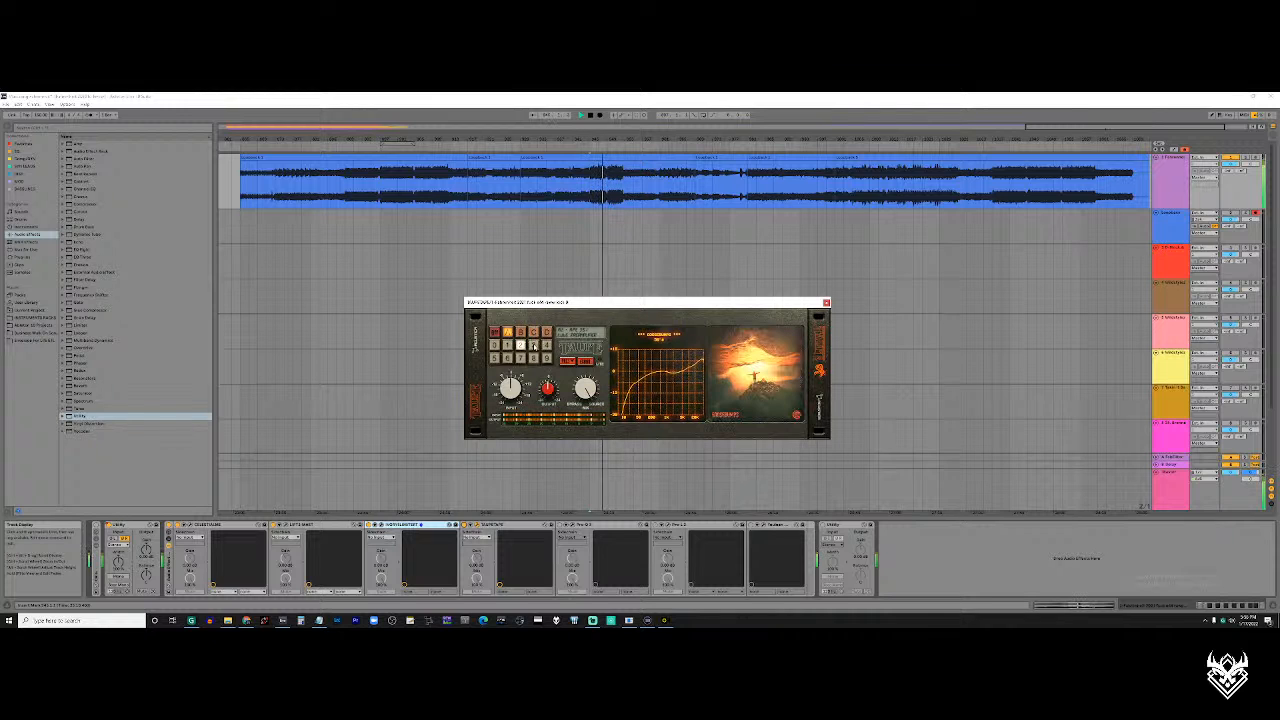
pyautogui.click(546, 345)
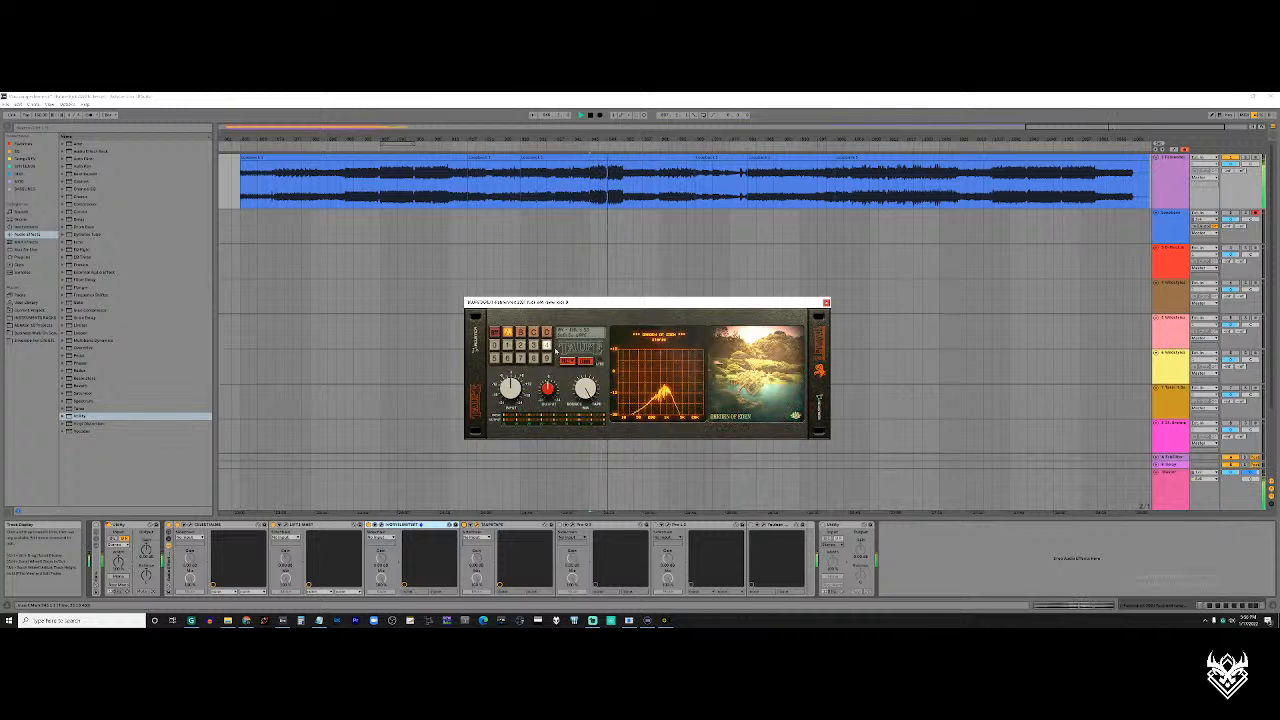
pyautogui.click(546, 358)
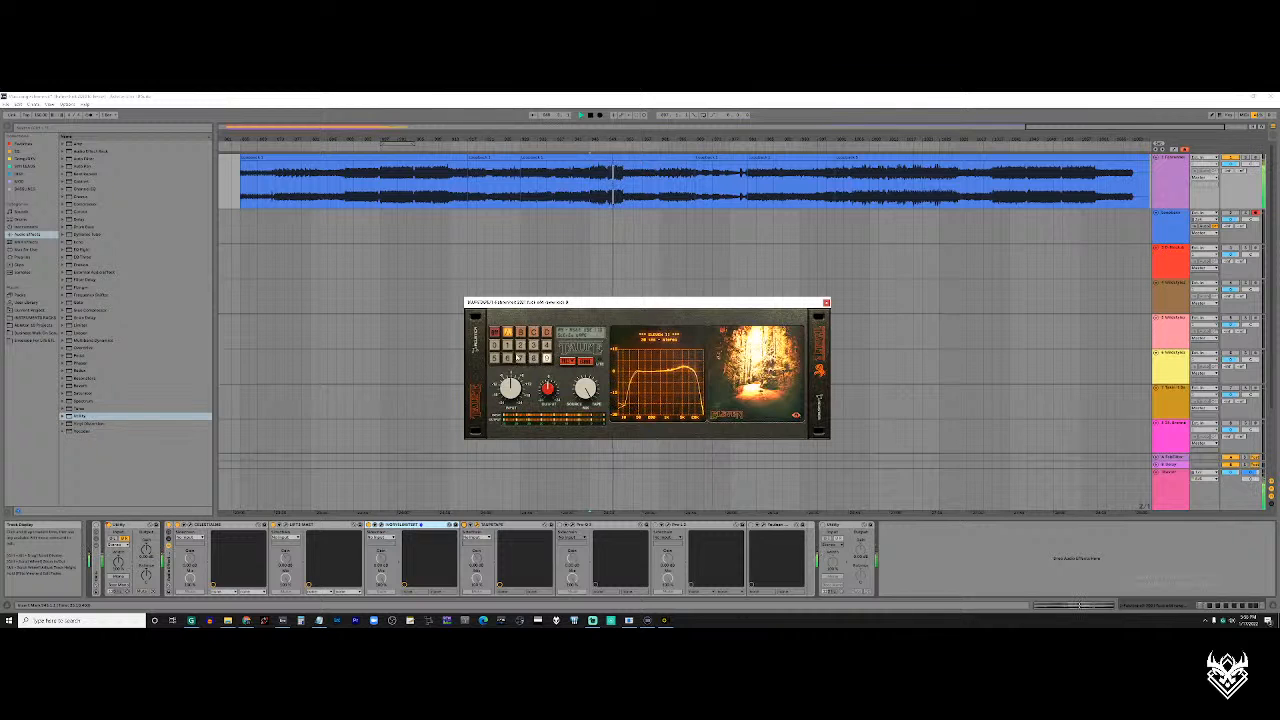
# Restart playback within the first loud section, switch the tape plugin to bank B, and audition presets 2 and 9
pyautogui.click(415, 186)
pyautogui.press('space')
pyautogui.press('space')
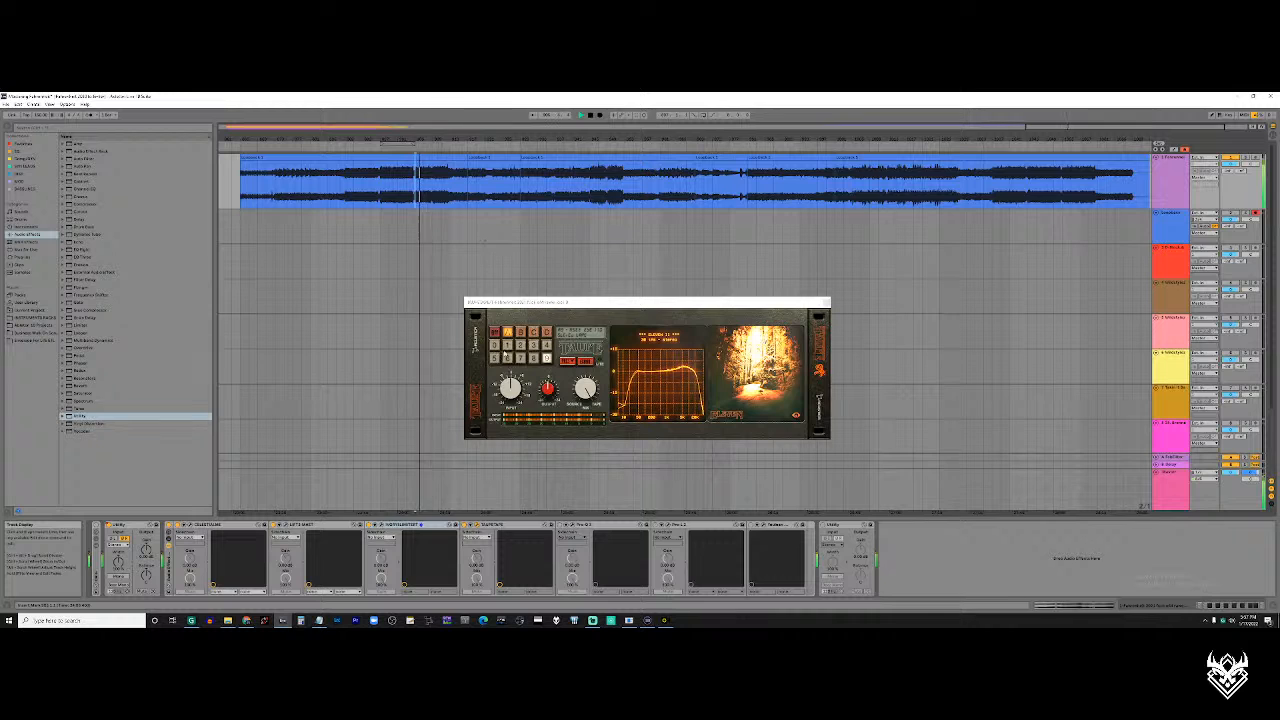
pyautogui.click(521, 332)
pyautogui.click(521, 345)
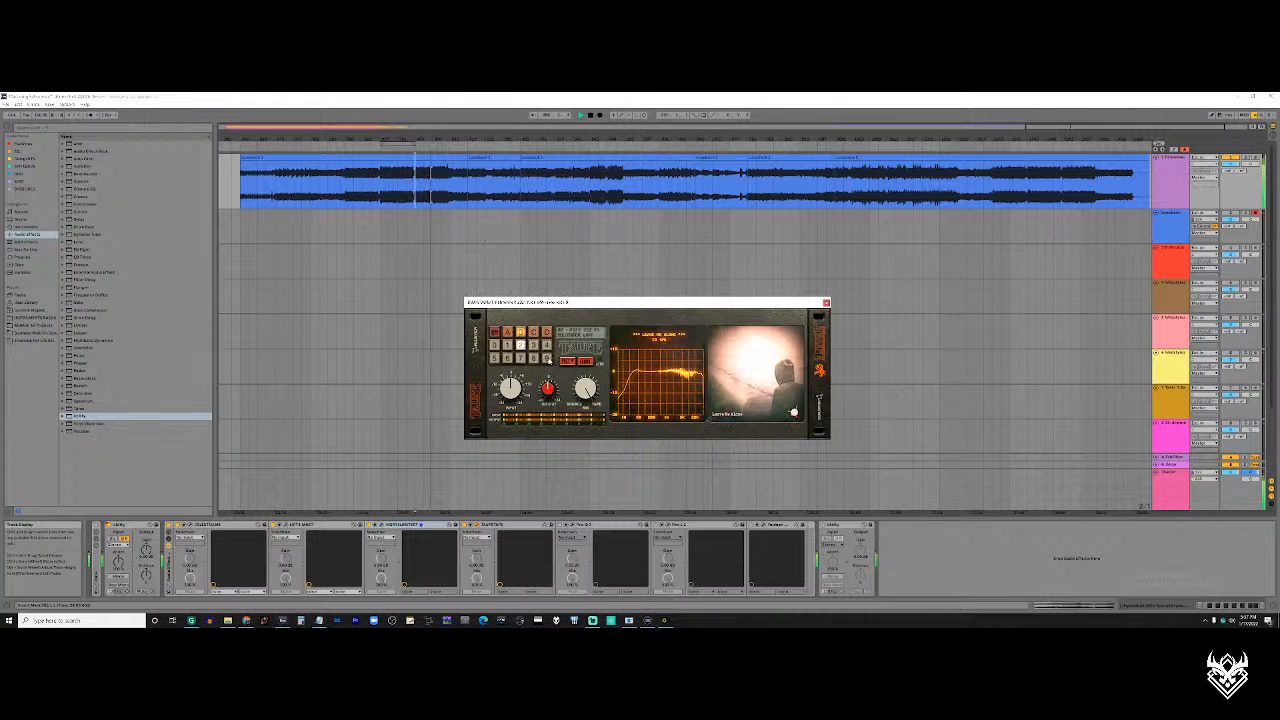
pyautogui.click(546, 357)
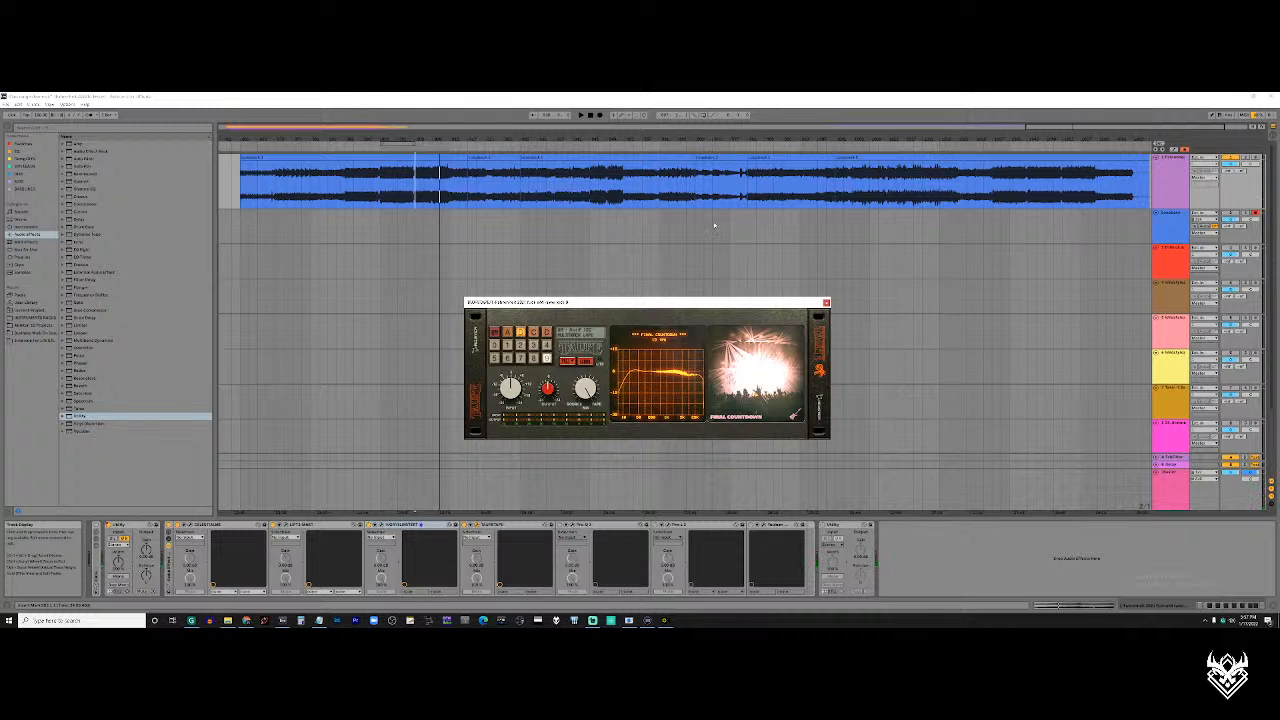
# Play the quiet break in the second half of the recording with preset 9, and bring up the master track's device chain
pyautogui.hscroll(1, 730, 222)
pyautogui.click(813, 203)
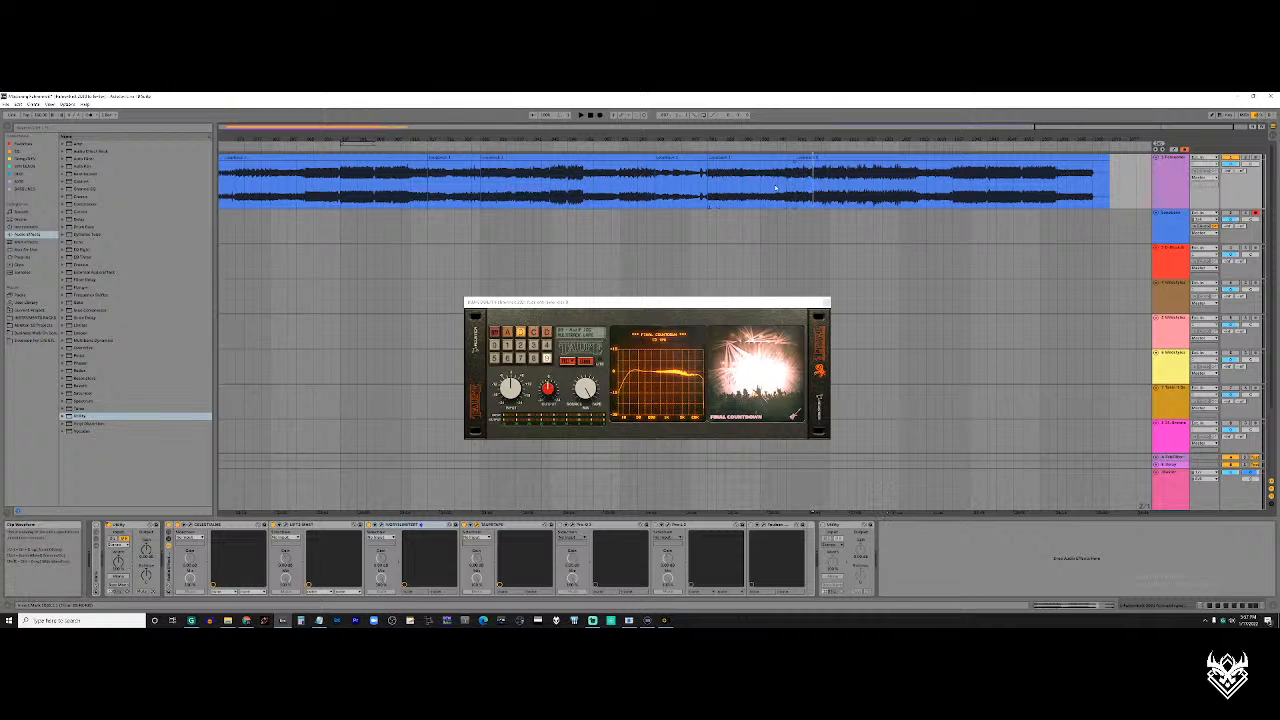
pyautogui.click(707, 194)
pyautogui.click(694, 188)
pyautogui.scroll(2, 698, 194)
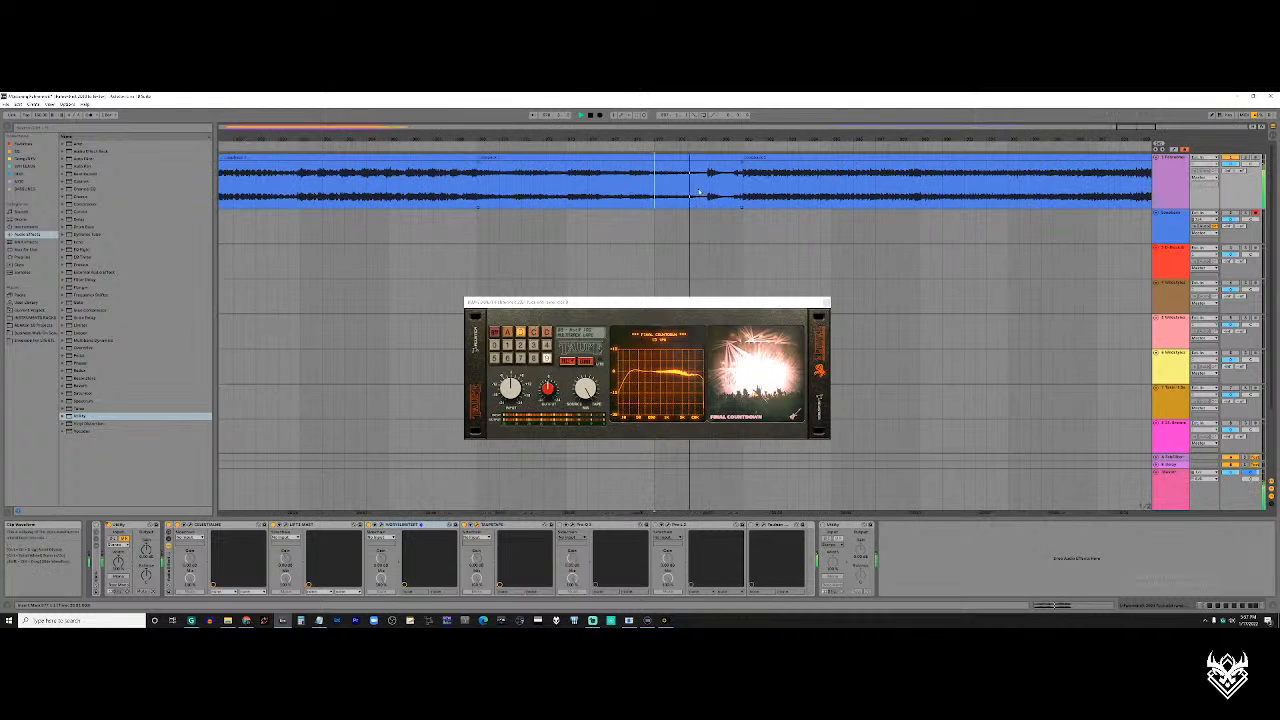
pyautogui.hscroll(1, 716, 194)
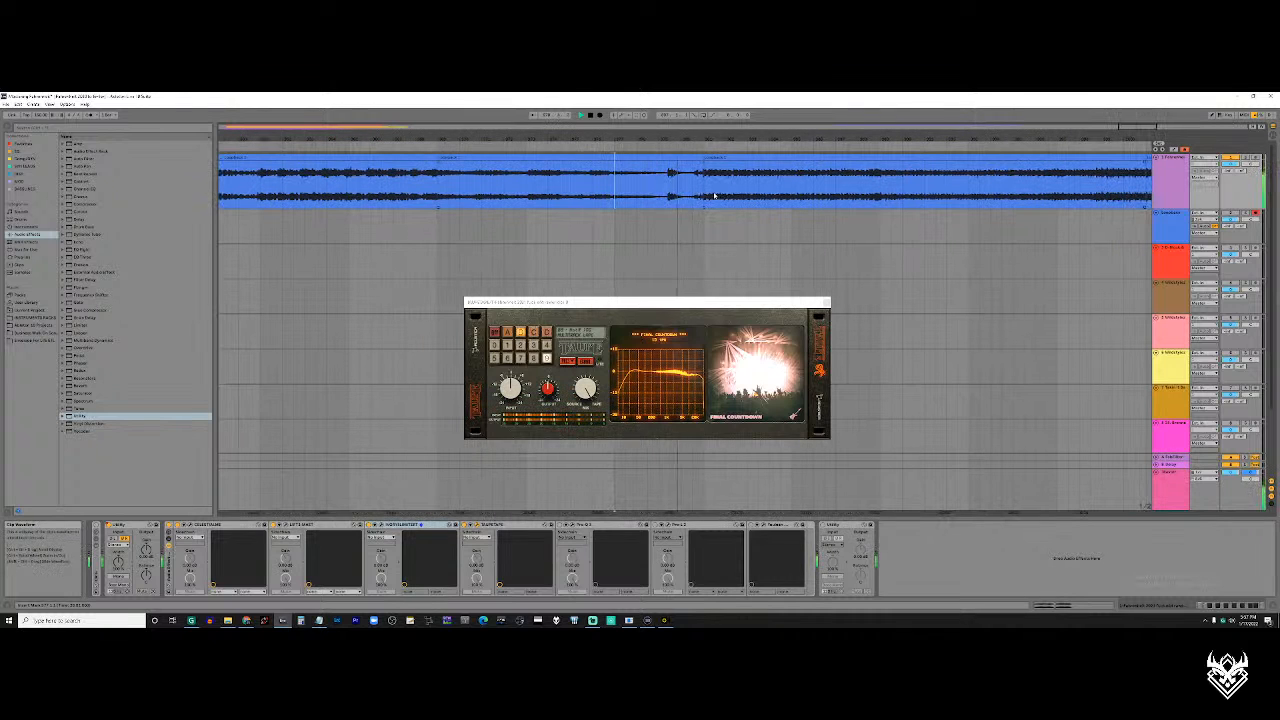
pyautogui.scroll(-2, 707, 195)
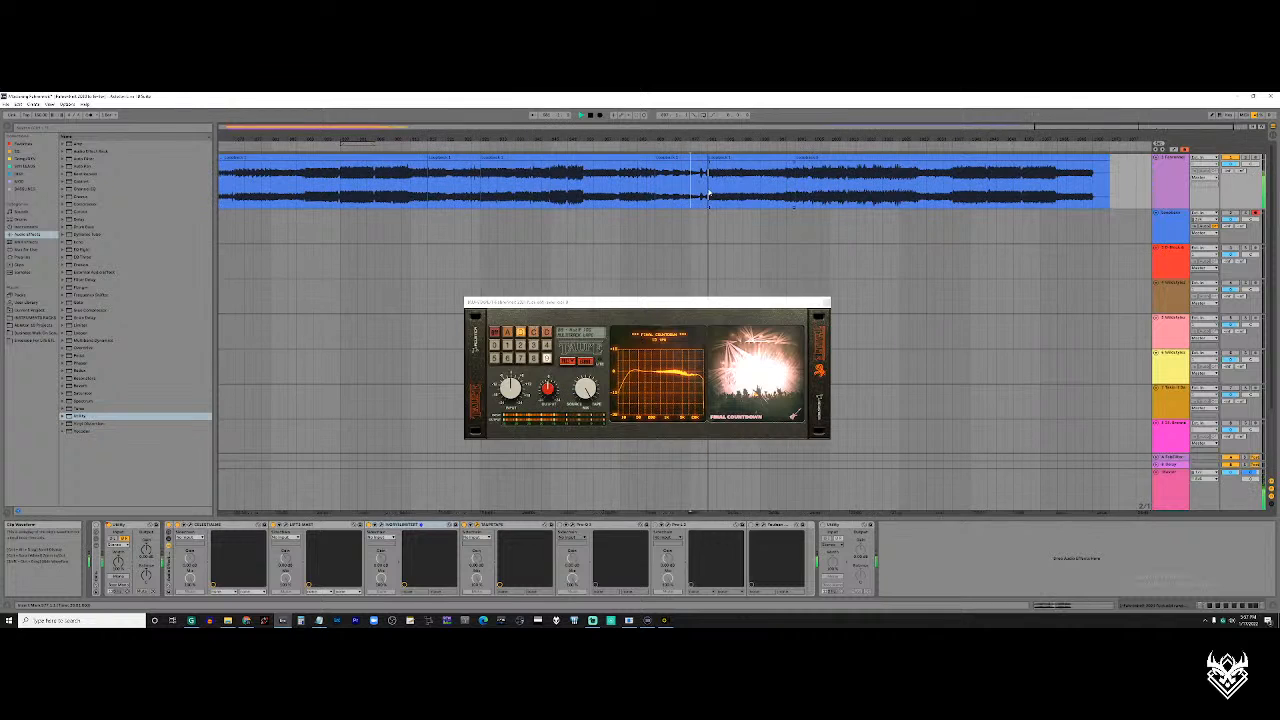
pyautogui.scroll(-1, 705, 195)
pyautogui.scroll(-1, 687, 193)
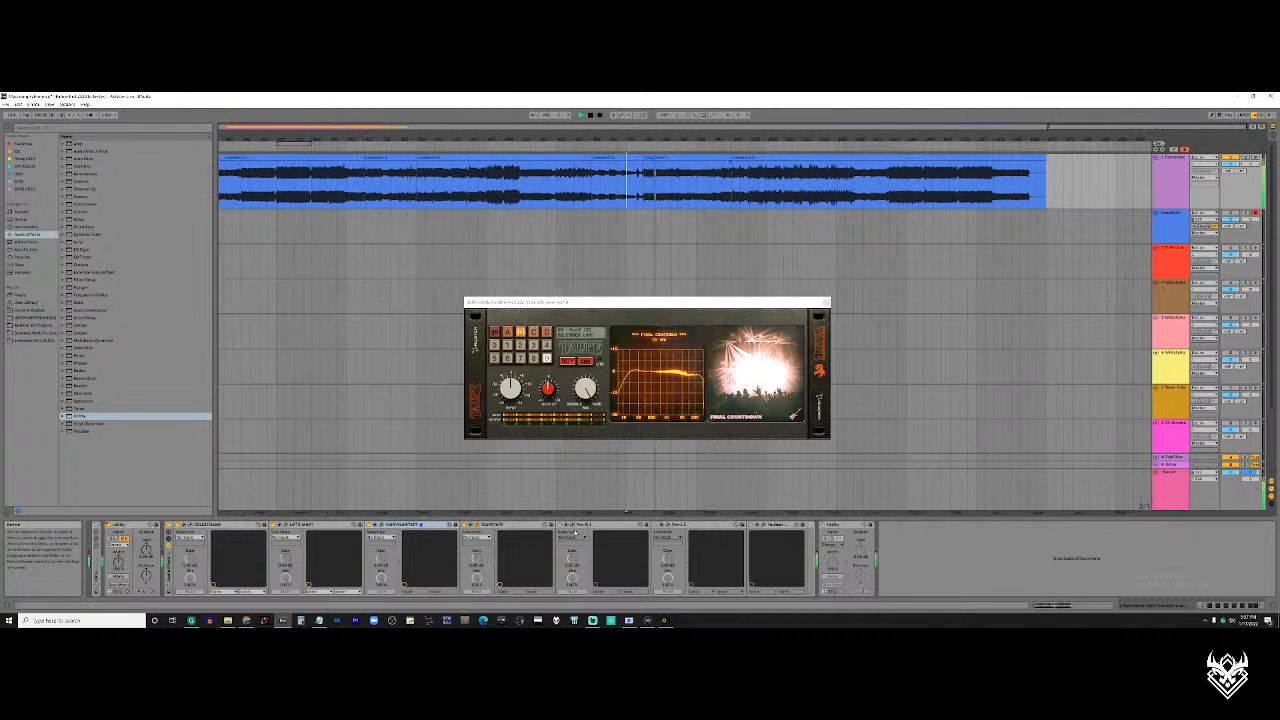
pyautogui.click(1110, 497)
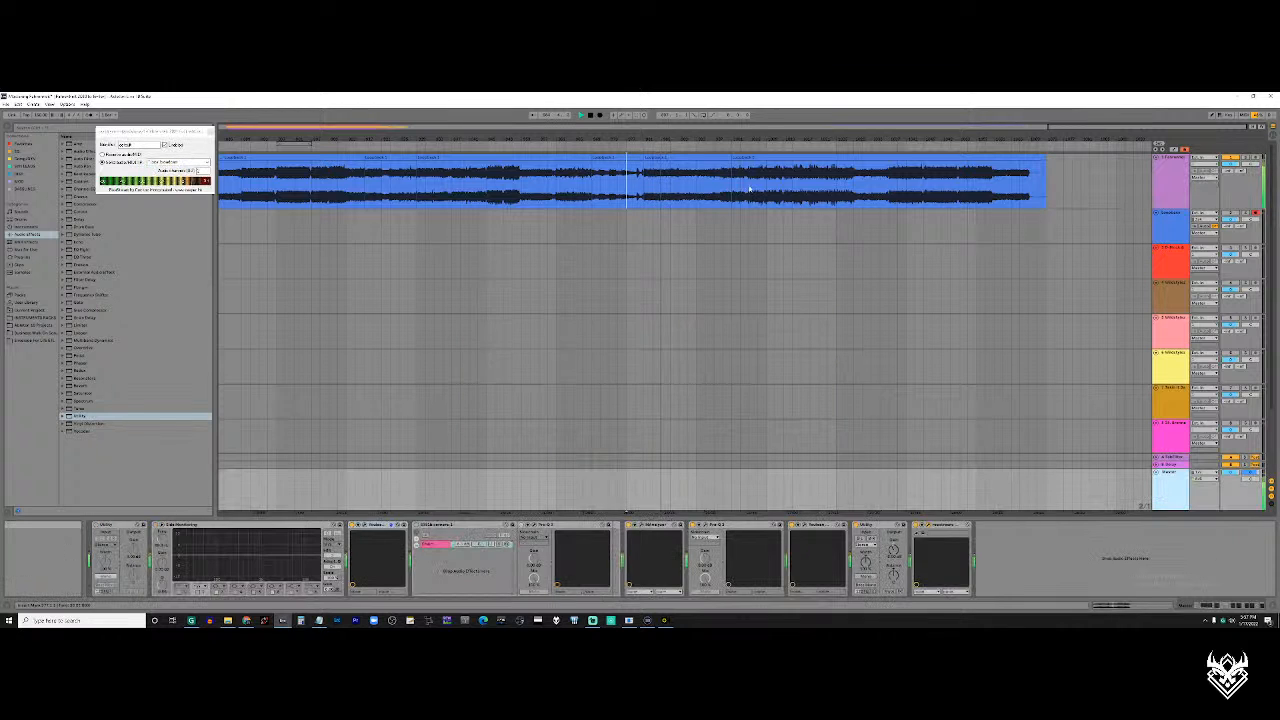
# Compare bank B presets 2 and 9 while playing the passage after the break, ending on preset 9 just before the loud section
pyautogui.click(697, 196)
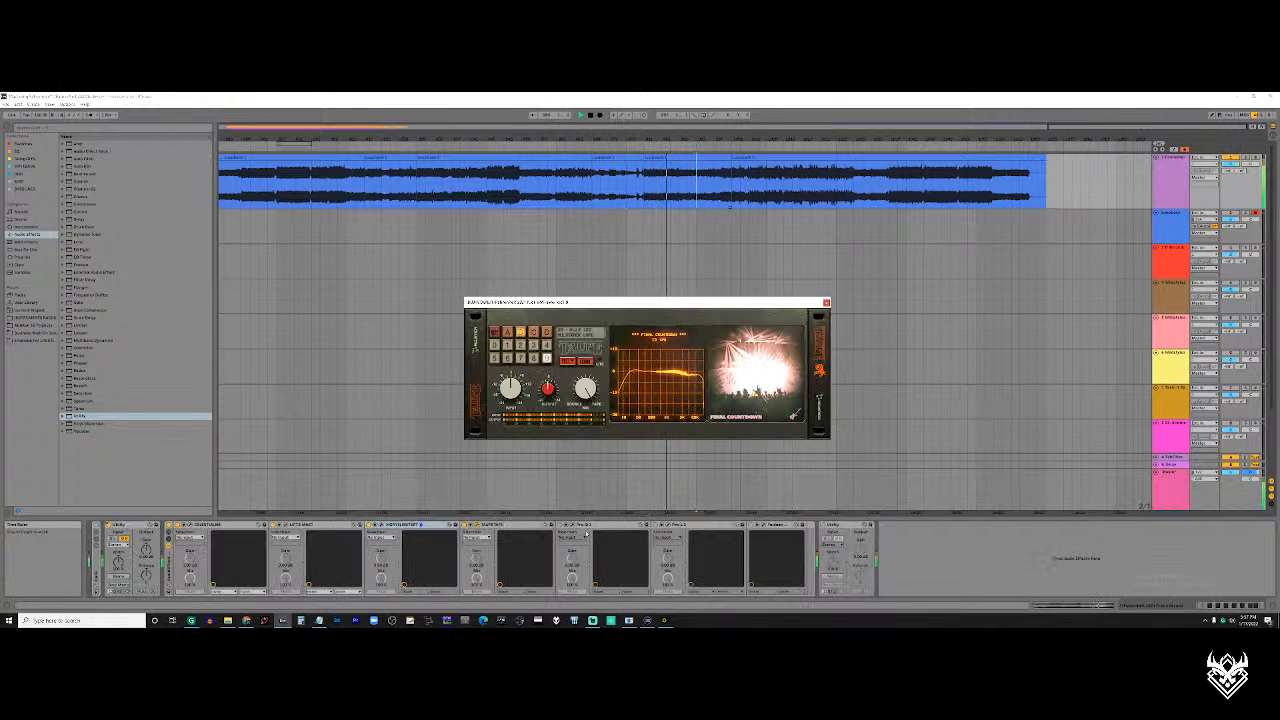
pyautogui.click(519, 346)
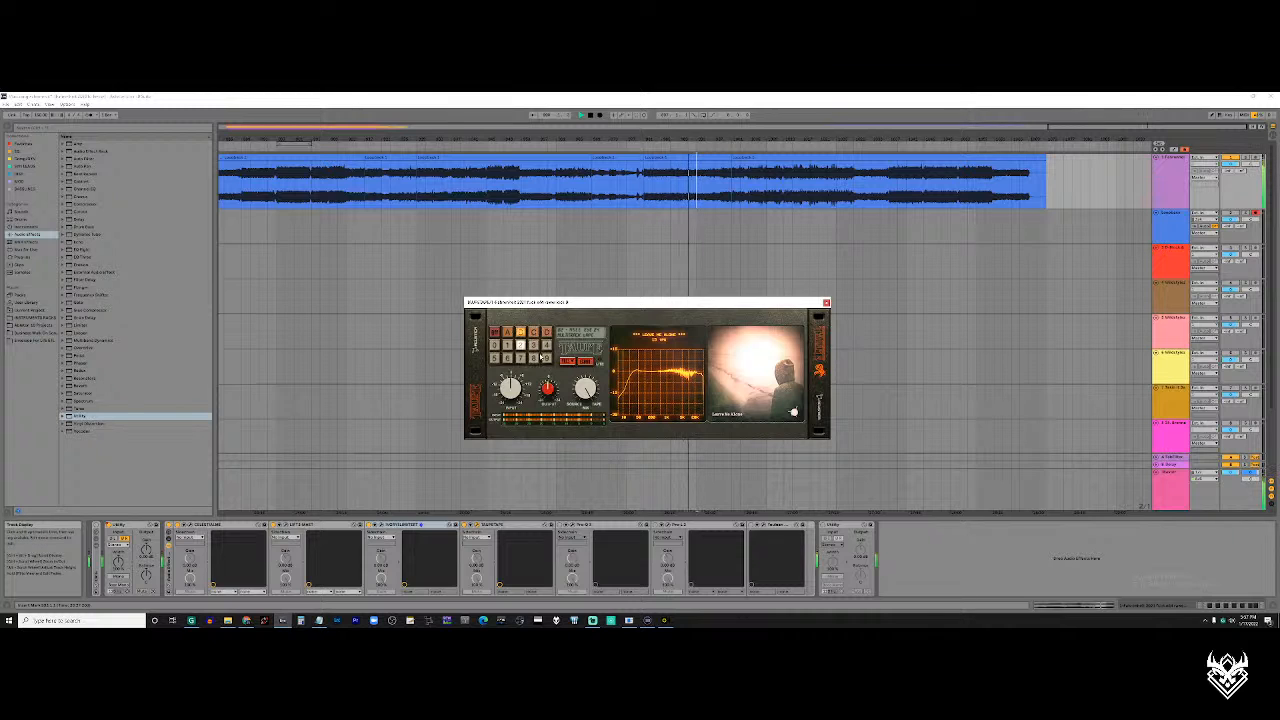
pyautogui.click(546, 358)
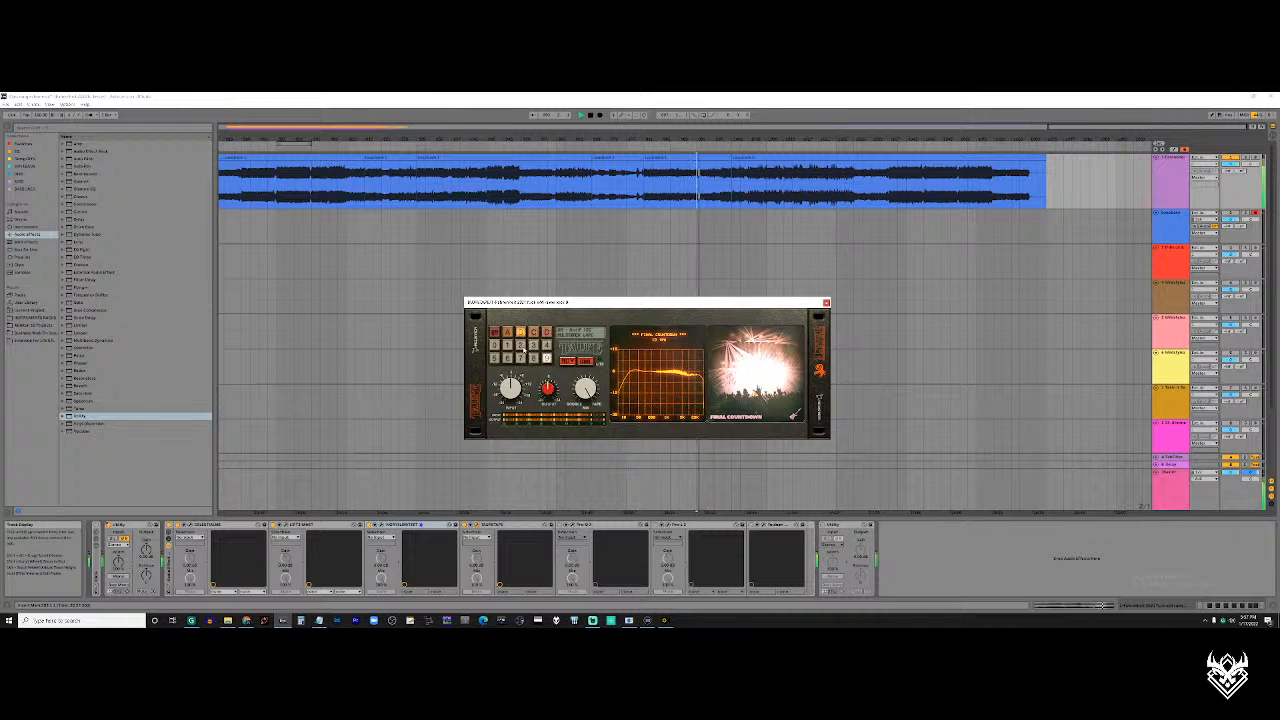
pyautogui.click(520, 346)
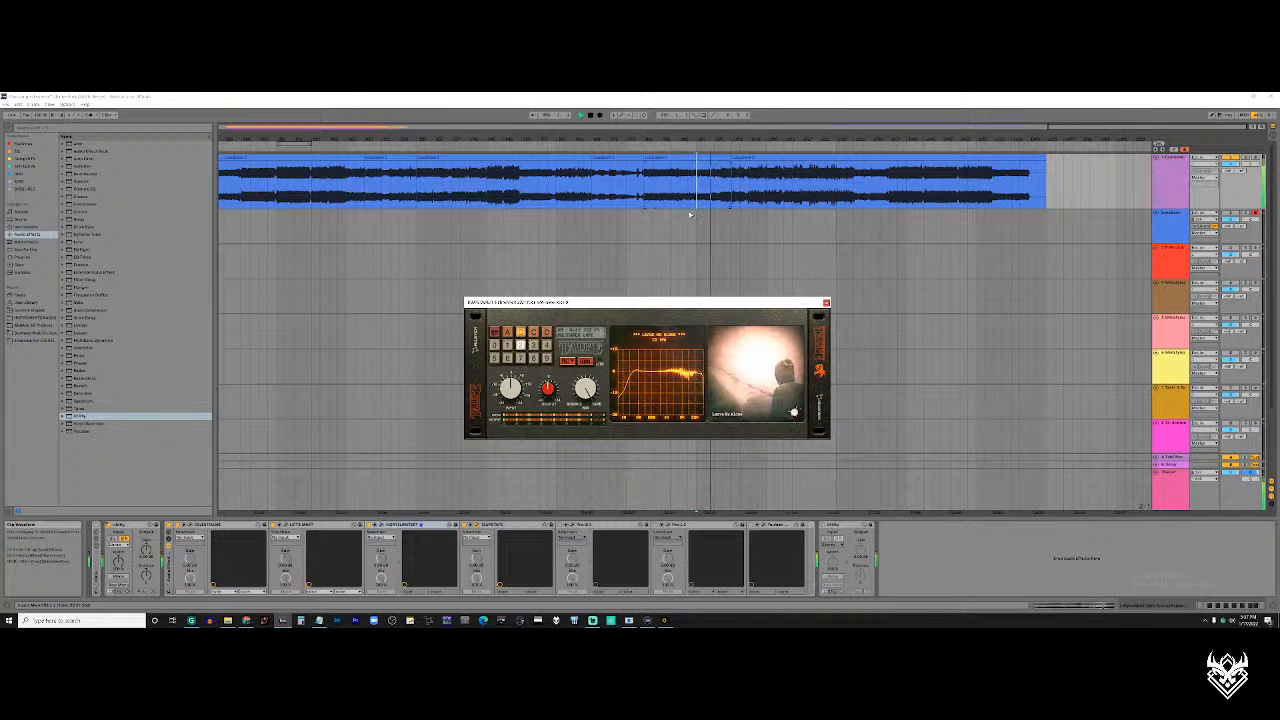
pyautogui.click(546, 358)
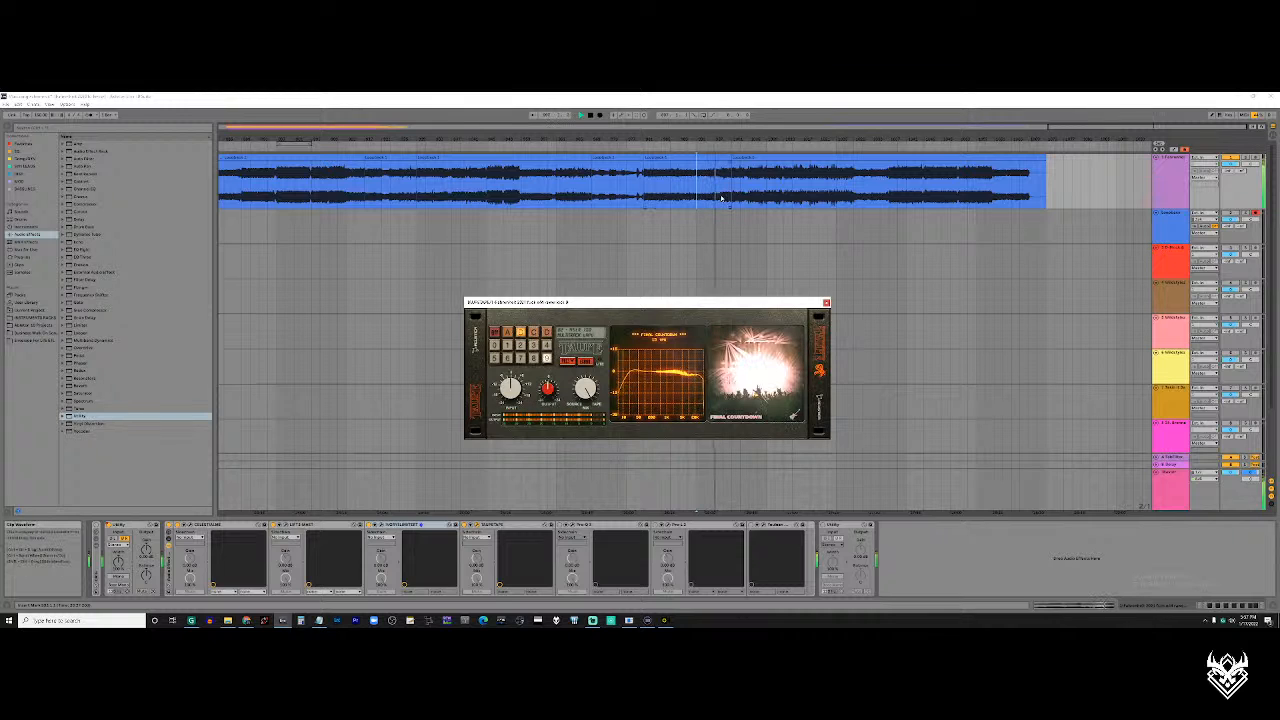
pyautogui.click(723, 198)
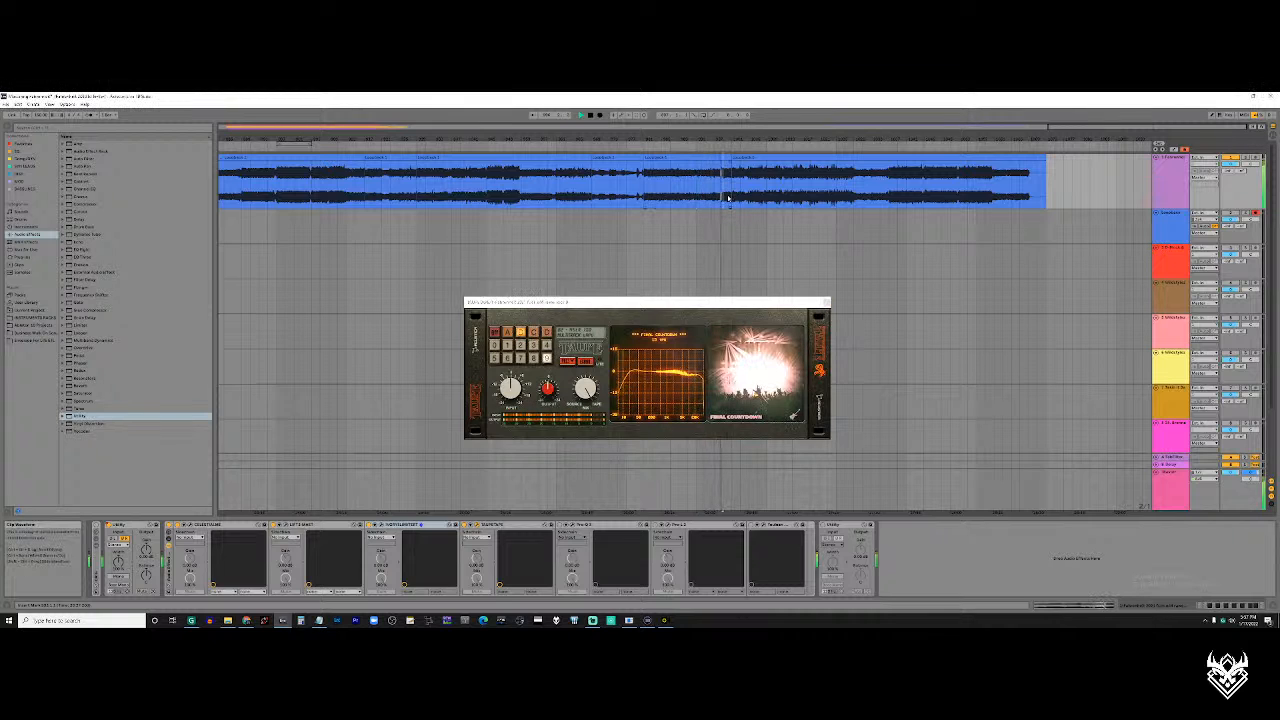
# Open the first Pro-Q 3 in the rack during playback and arrange its window beside the tape plugin
pyautogui.click(586, 526)
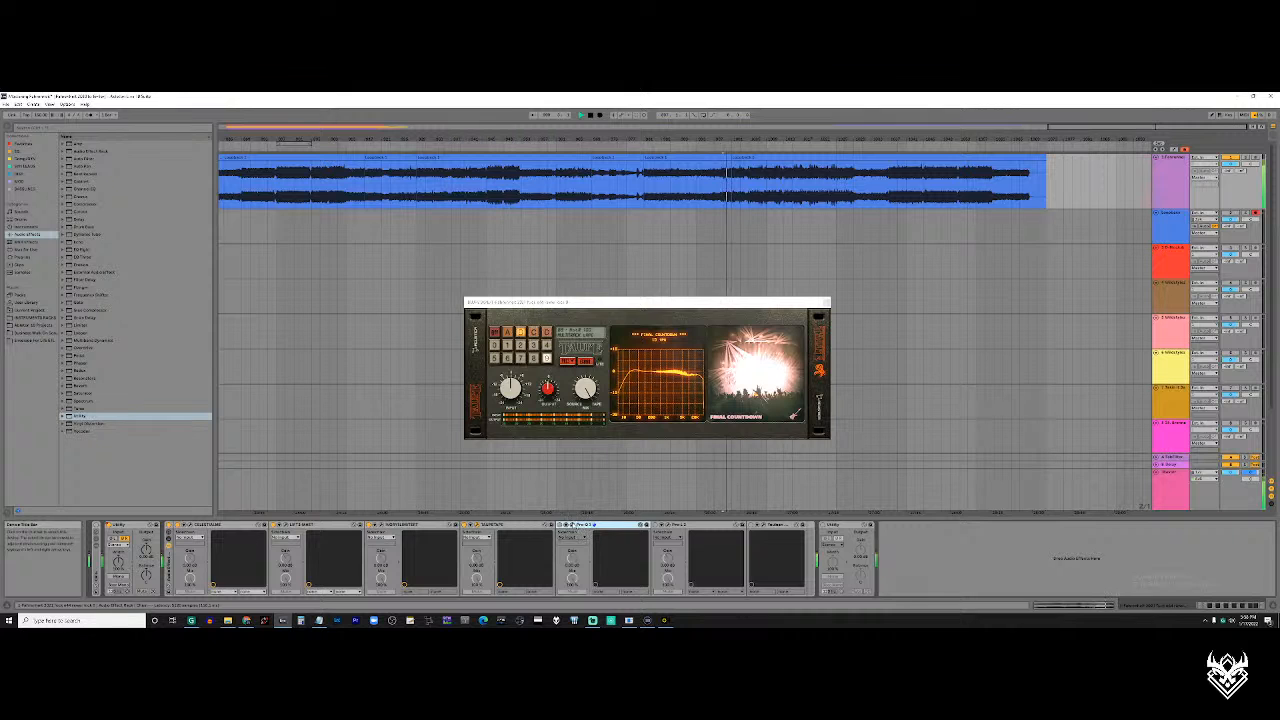
pyautogui.click(570, 526)
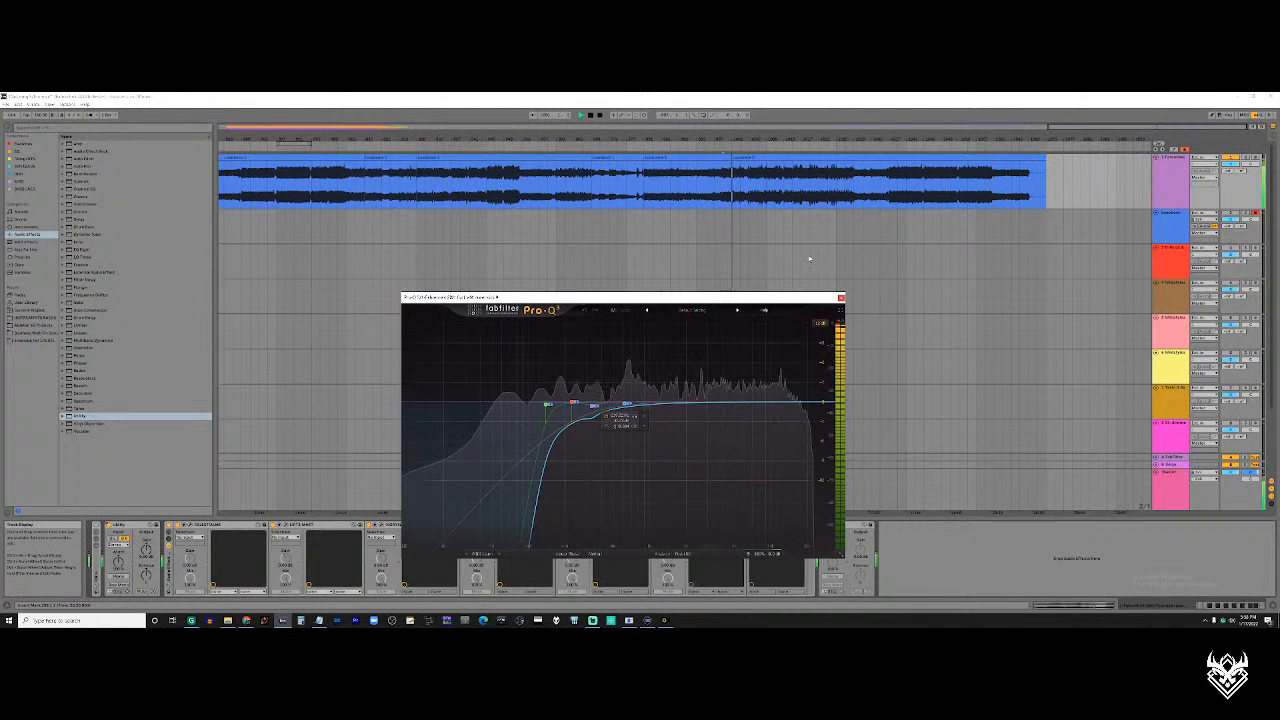
pyautogui.click(841, 298)
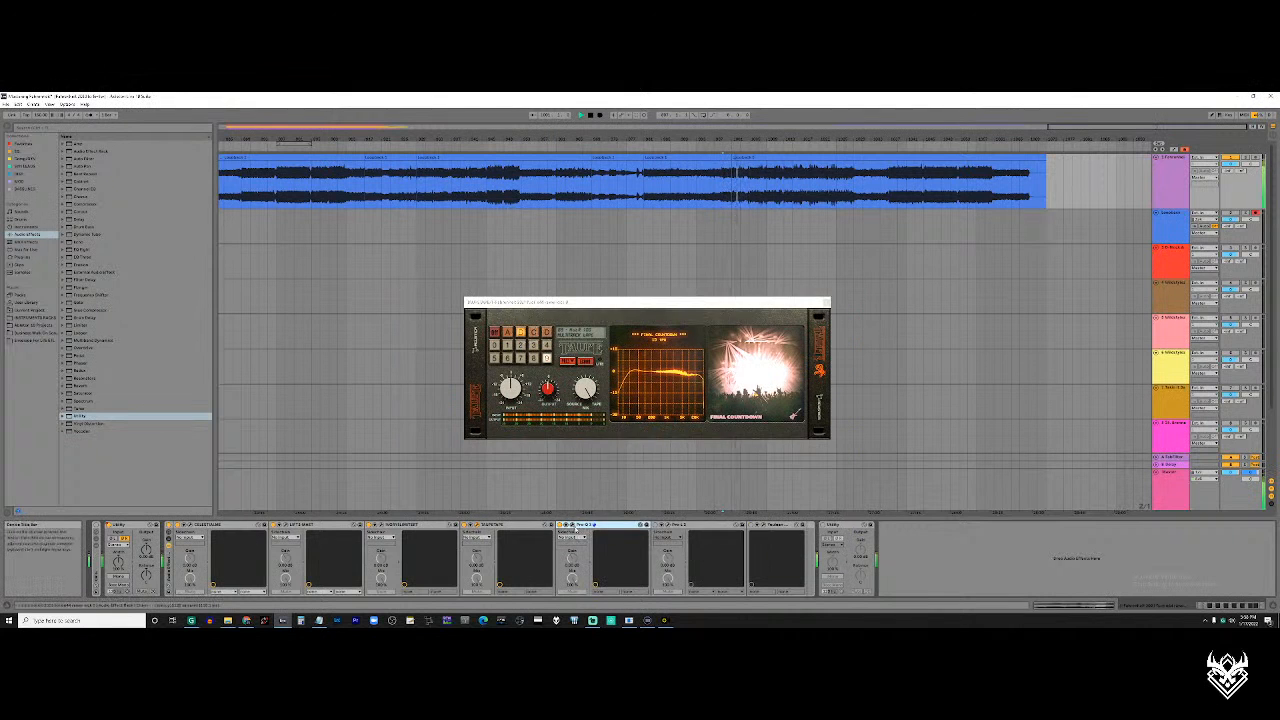
pyautogui.click(570, 526)
pyautogui.moveTo(1070, 255); pyautogui.dragTo(1076, 252)
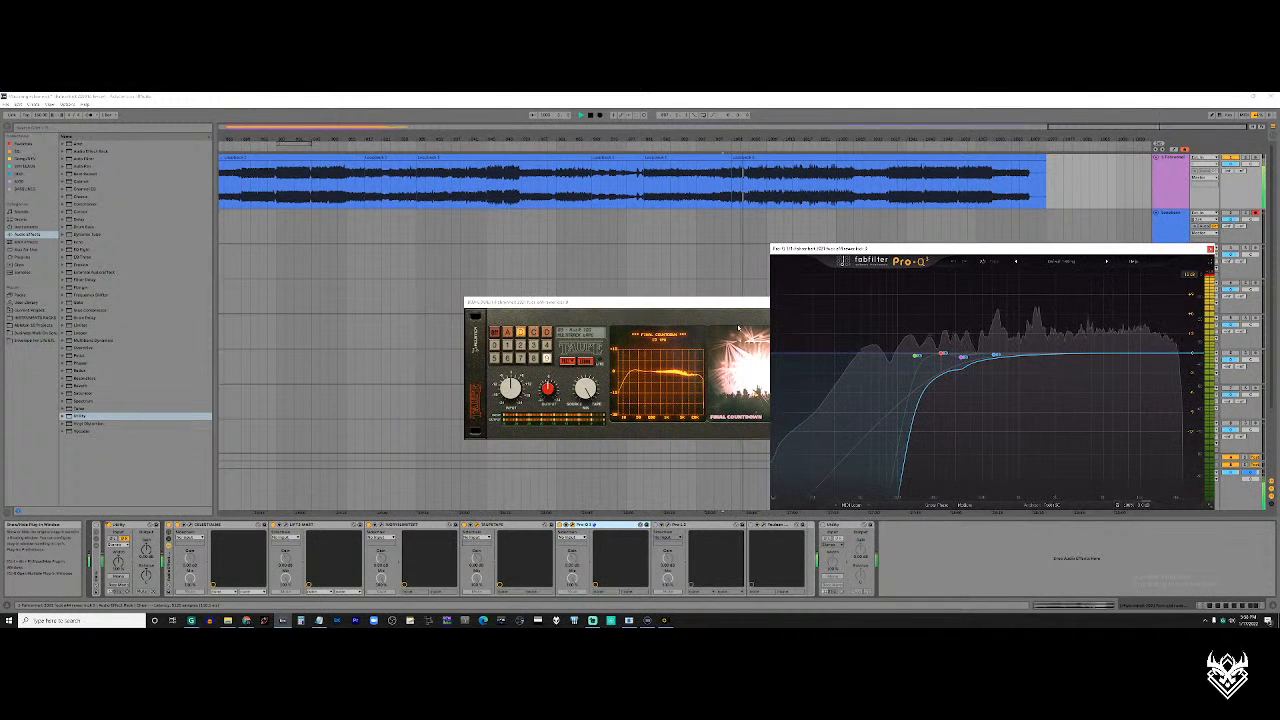
pyautogui.moveTo(712, 300); pyautogui.dragTo(562, 303)
pyautogui.click(771, 272)
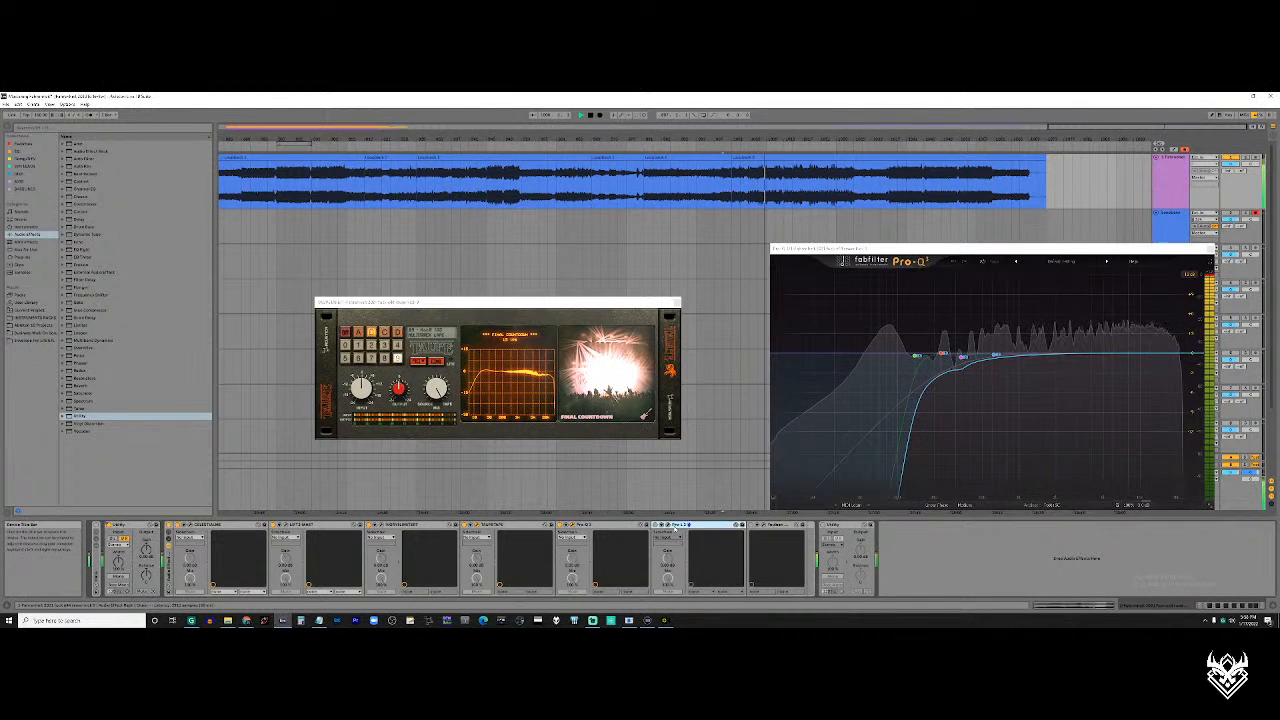
# Stop playback, check the second Pro-Q 3 in the rack, and close the tape plugin and Pro-Q 3 windows
pyautogui.click(671, 528)
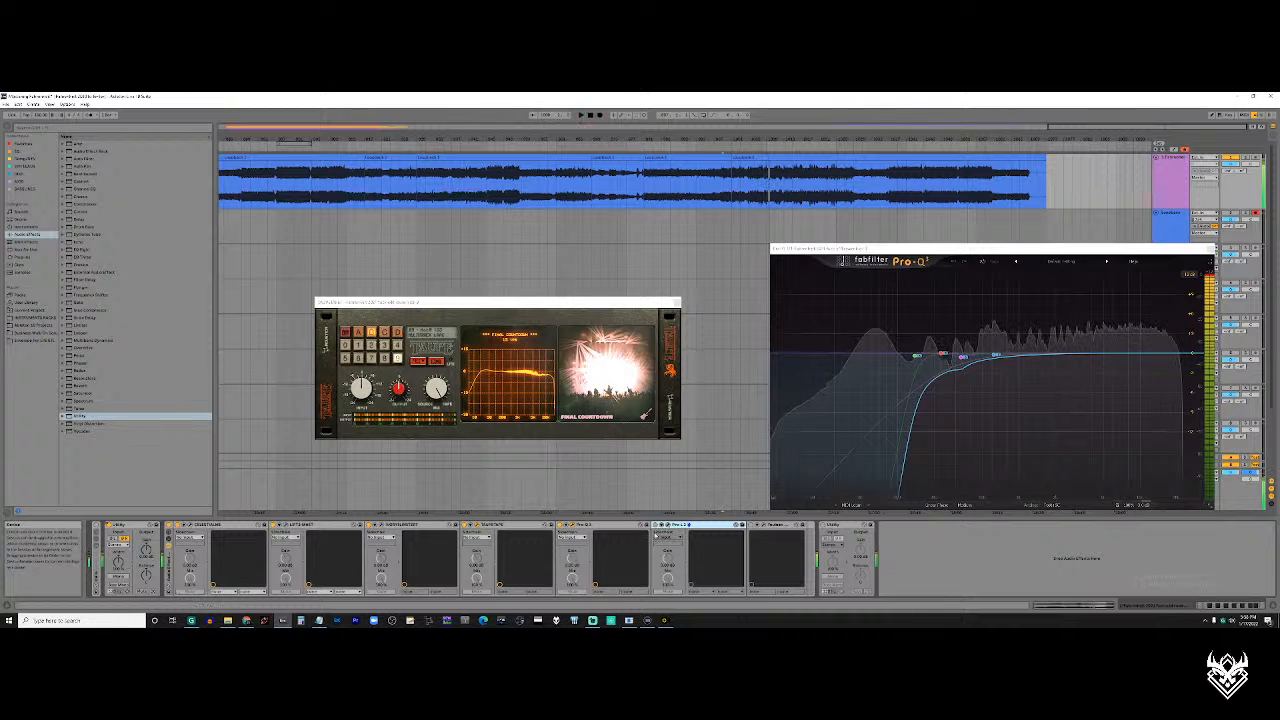
pyautogui.press('space')
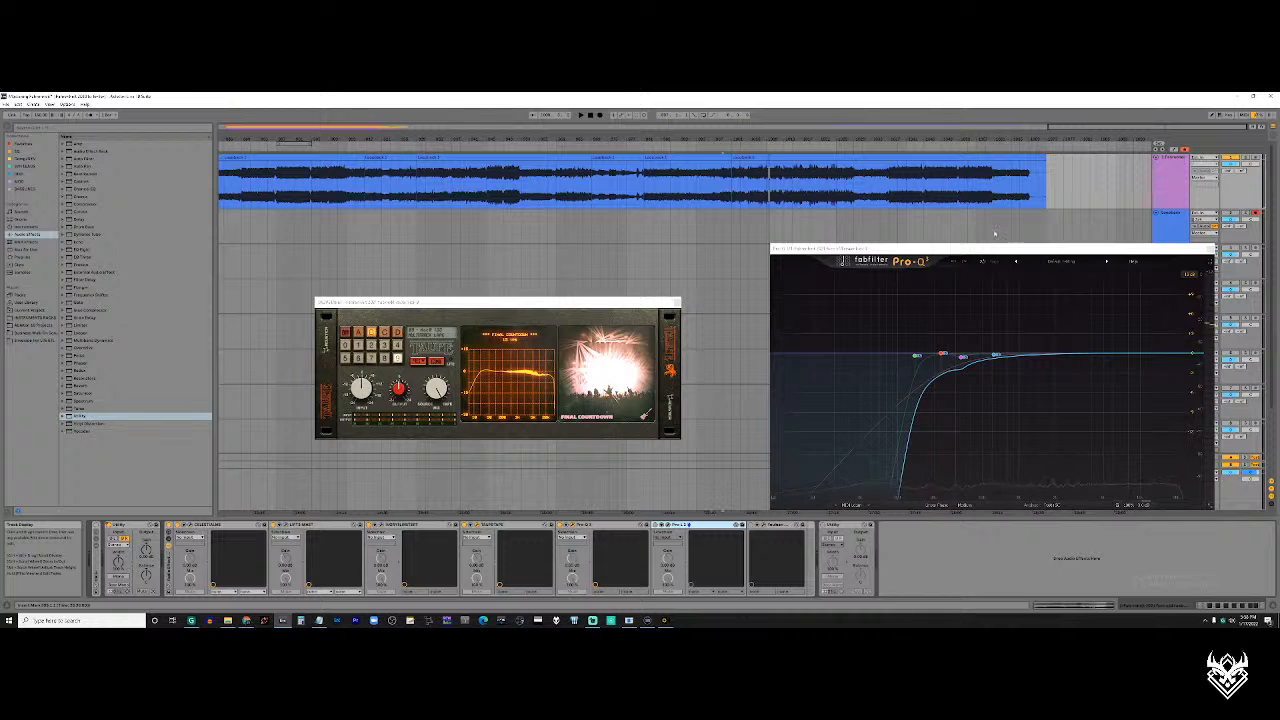
pyautogui.moveTo(1023, 247); pyautogui.dragTo(969, 244)
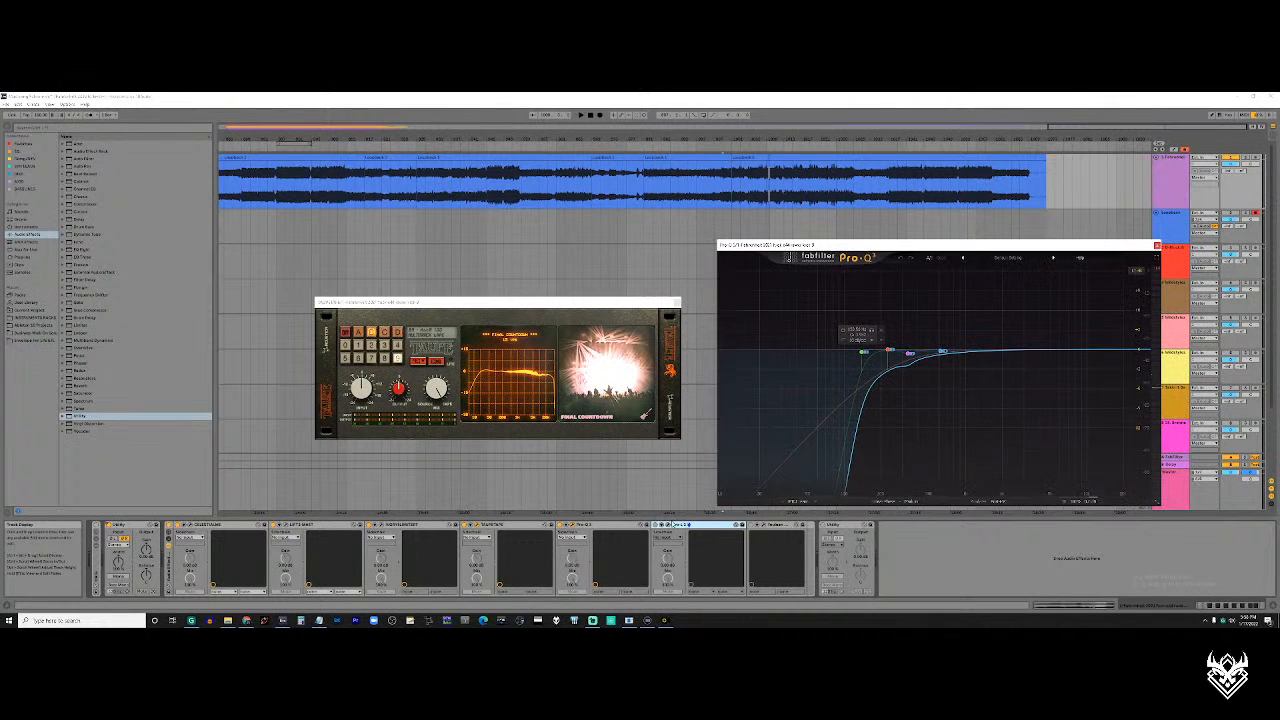
pyautogui.click(668, 526)
pyautogui.click(668, 527)
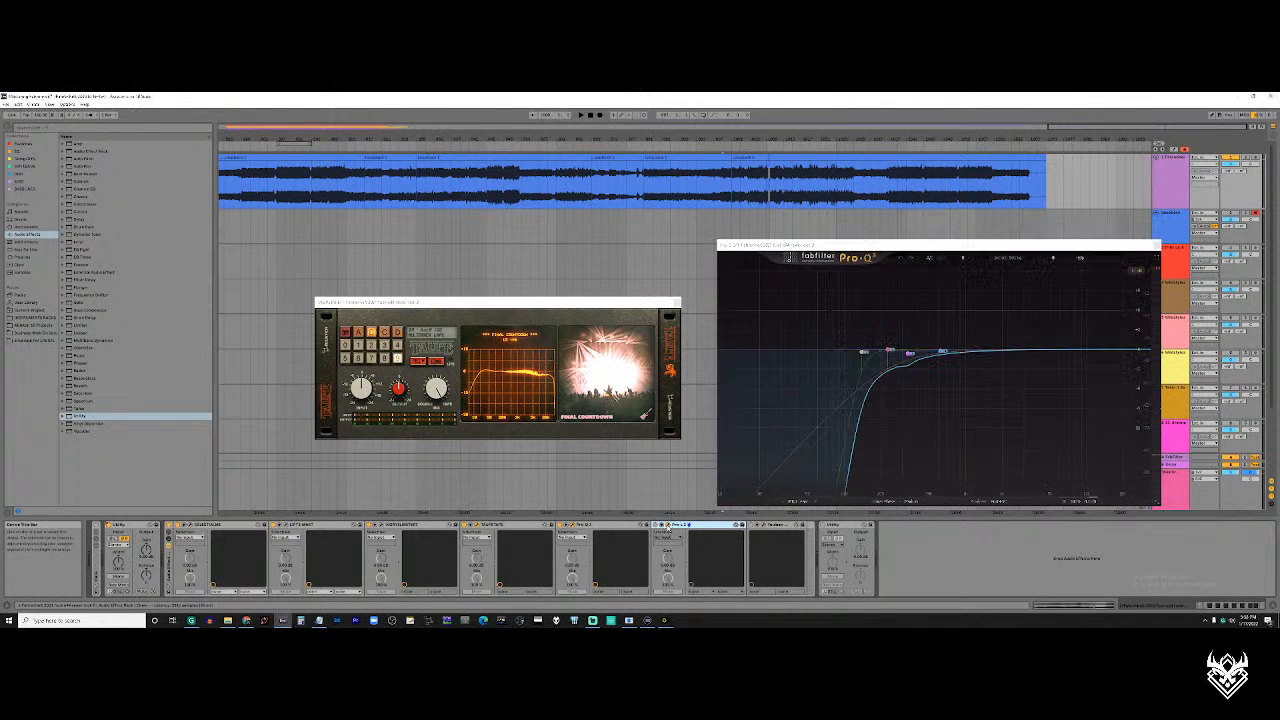
pyautogui.click(676, 302)
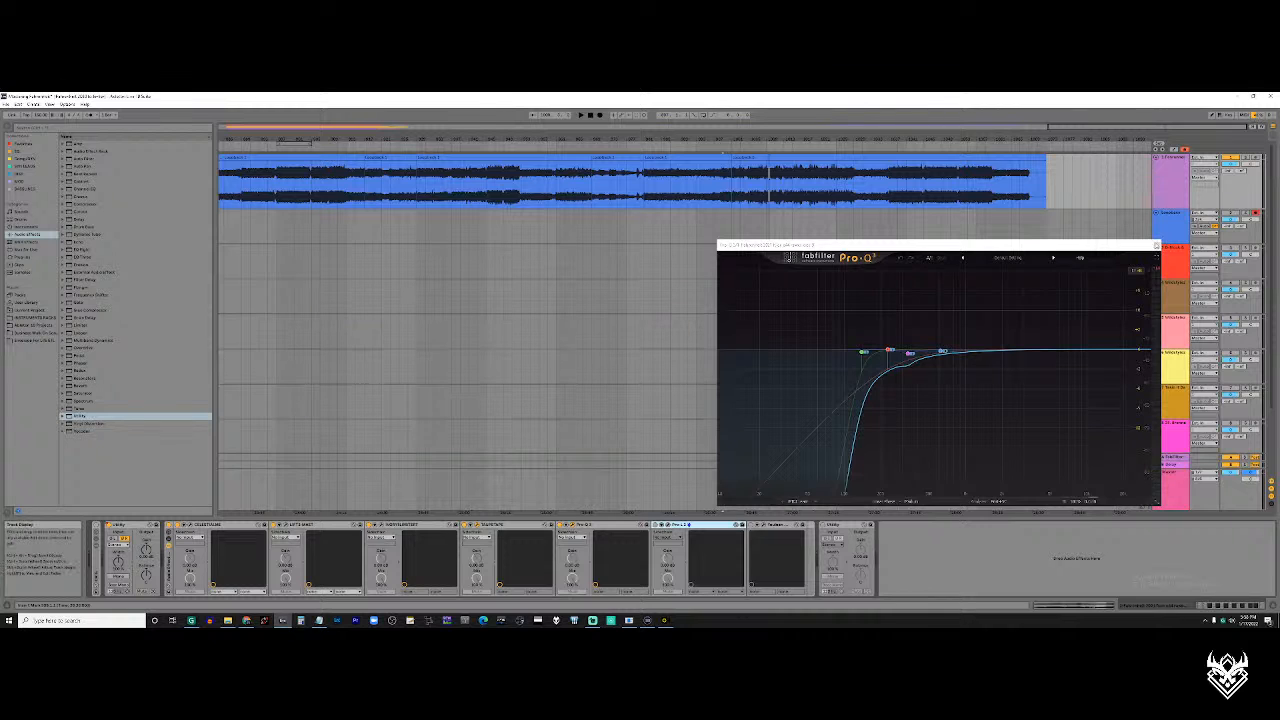
pyautogui.click(1156, 244)
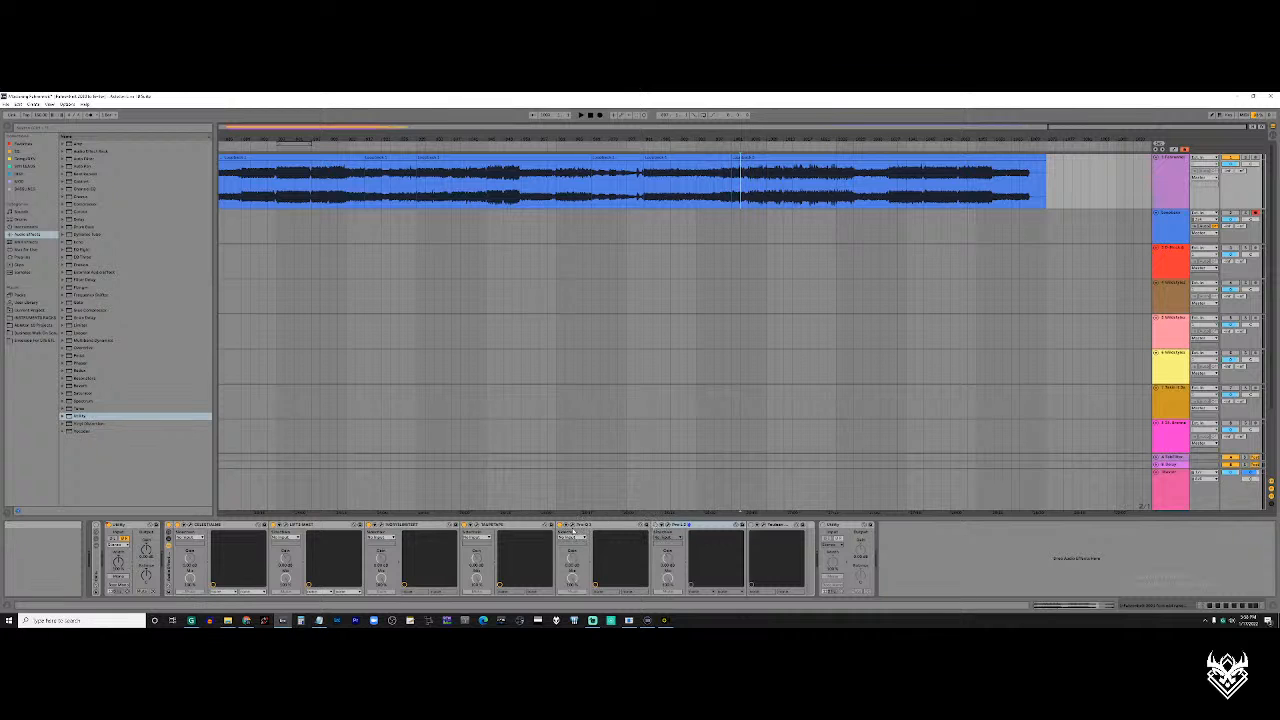
# Open the first Pro-Q 3 in the rack and go through the chain's plugins one by one up to the limiter
pyautogui.click(570, 525)
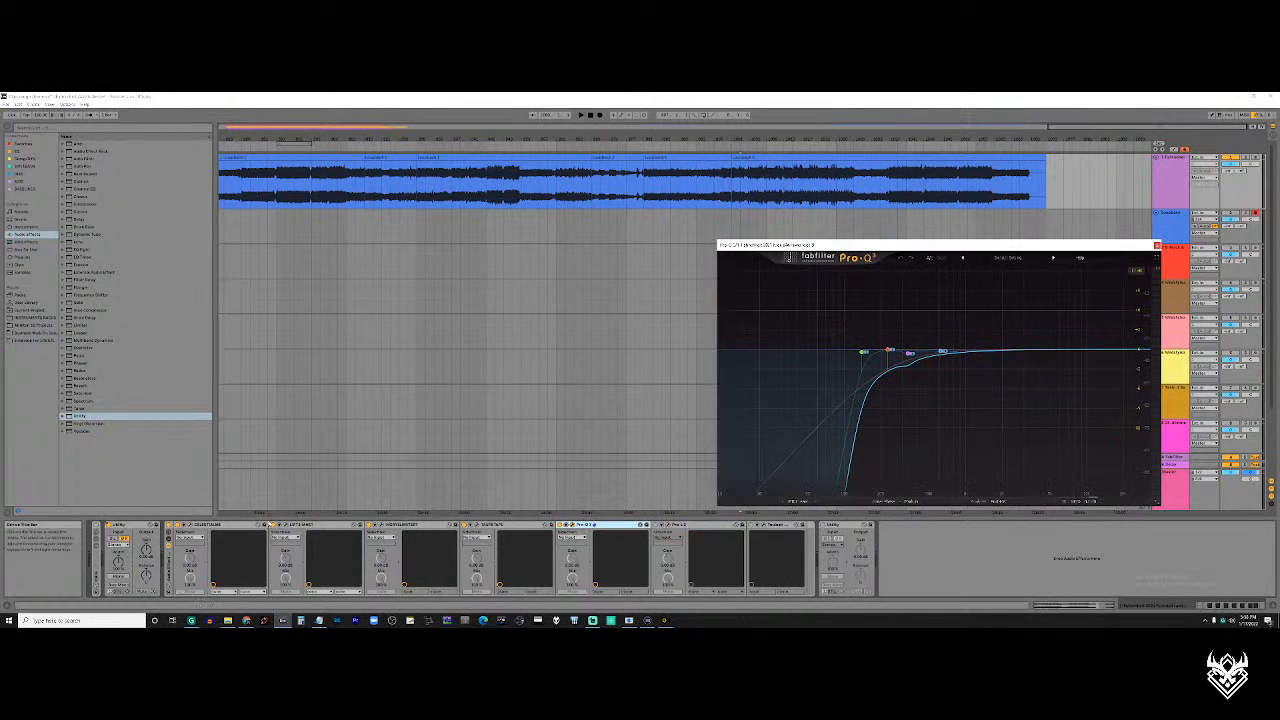
pyautogui.click(210, 525)
pyautogui.click(358, 528)
pyautogui.click(419, 525)
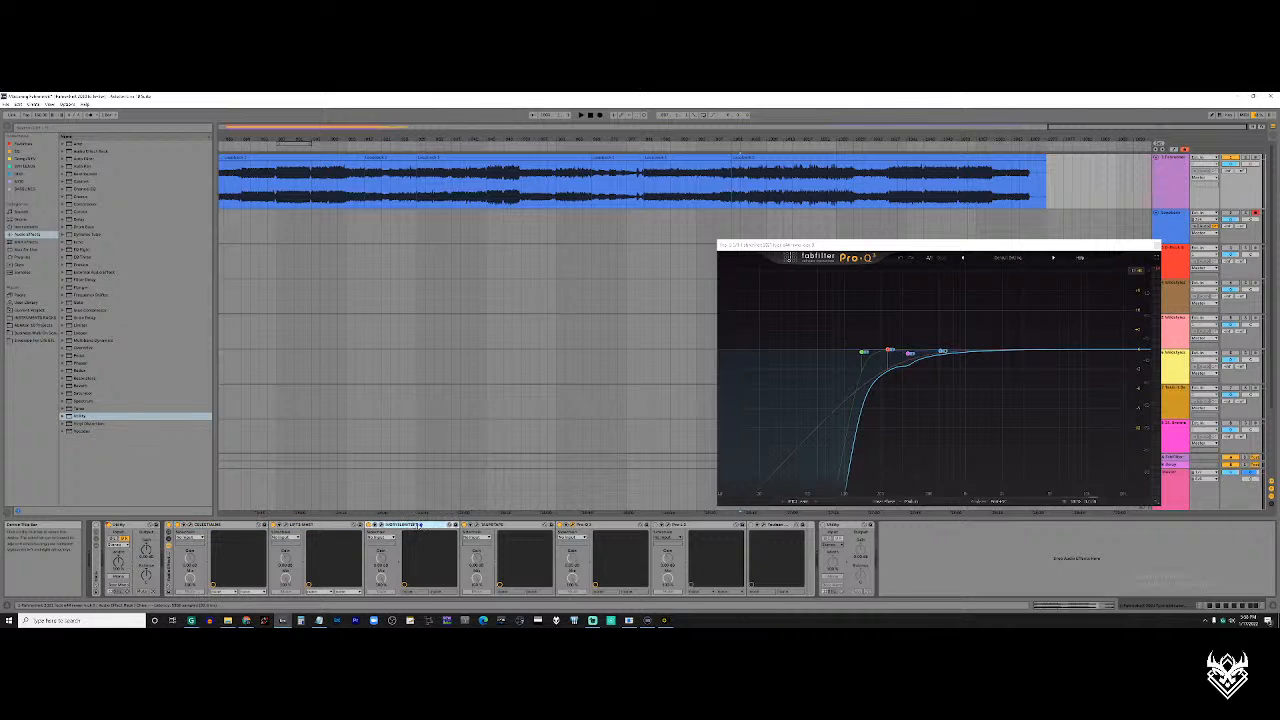
pyautogui.click(491, 528)
pyautogui.click(595, 530)
pyautogui.click(690, 540)
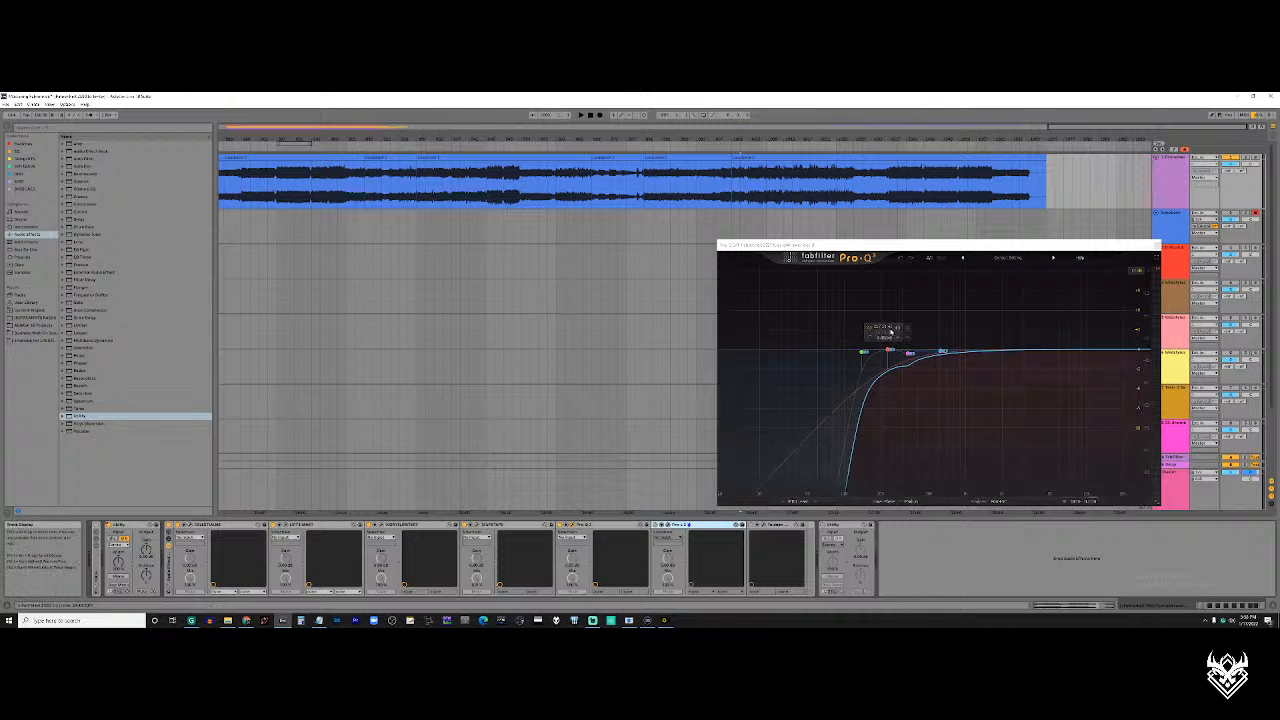
# Move the Pro-Q 3 window slightly higher, then view the Pro-L limiter at the chain's end and close it
pyautogui.click(747, 183)
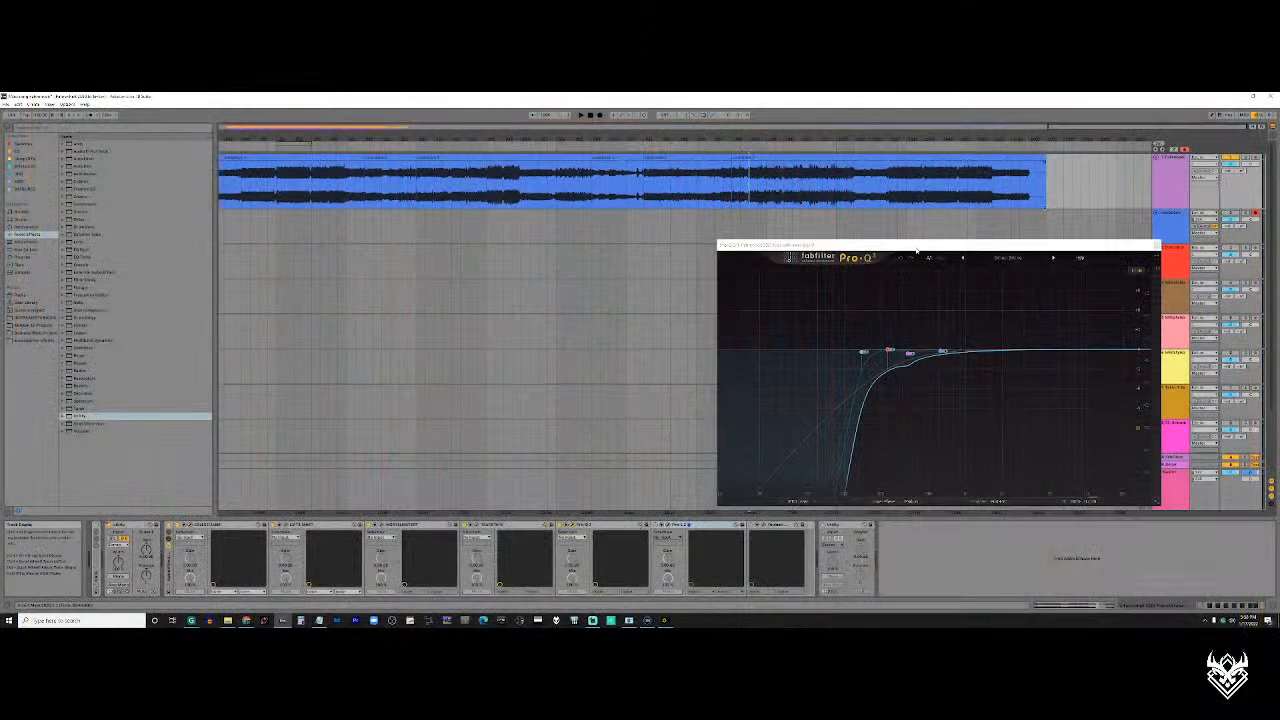
pyautogui.moveTo(916, 248); pyautogui.dragTo(882, 227)
pyautogui.click(668, 525)
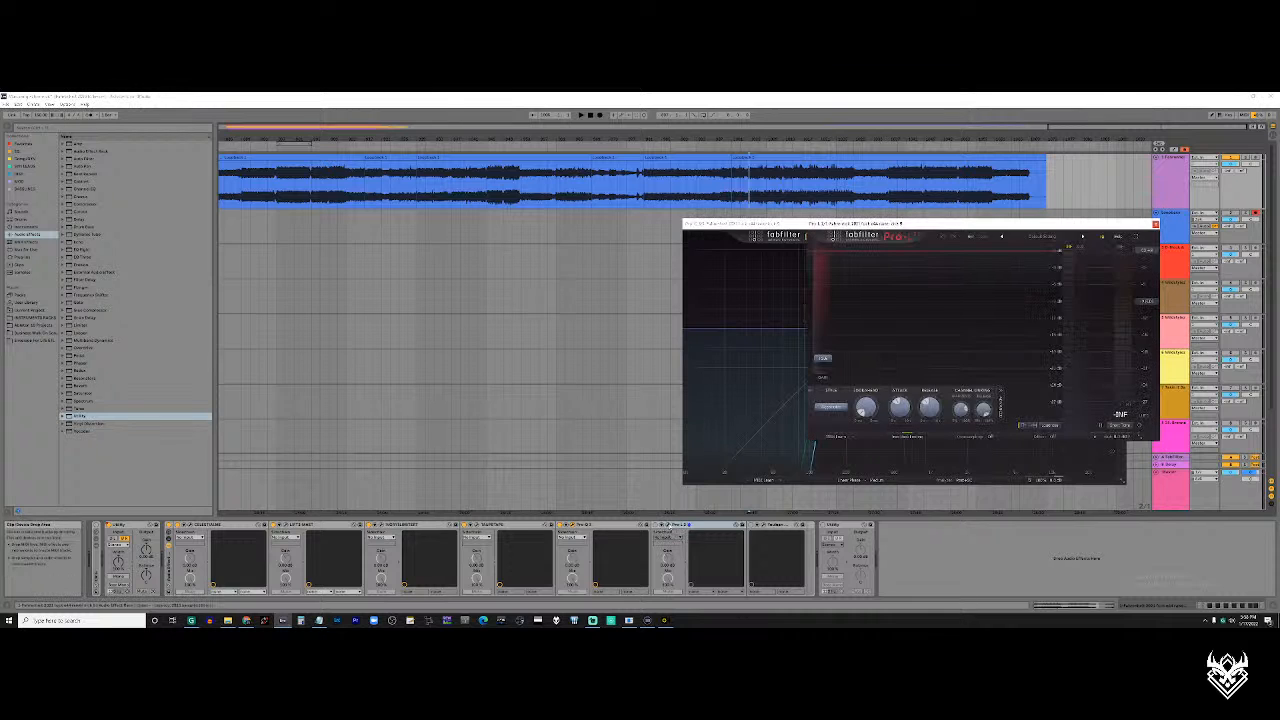
pyautogui.click(1156, 224)
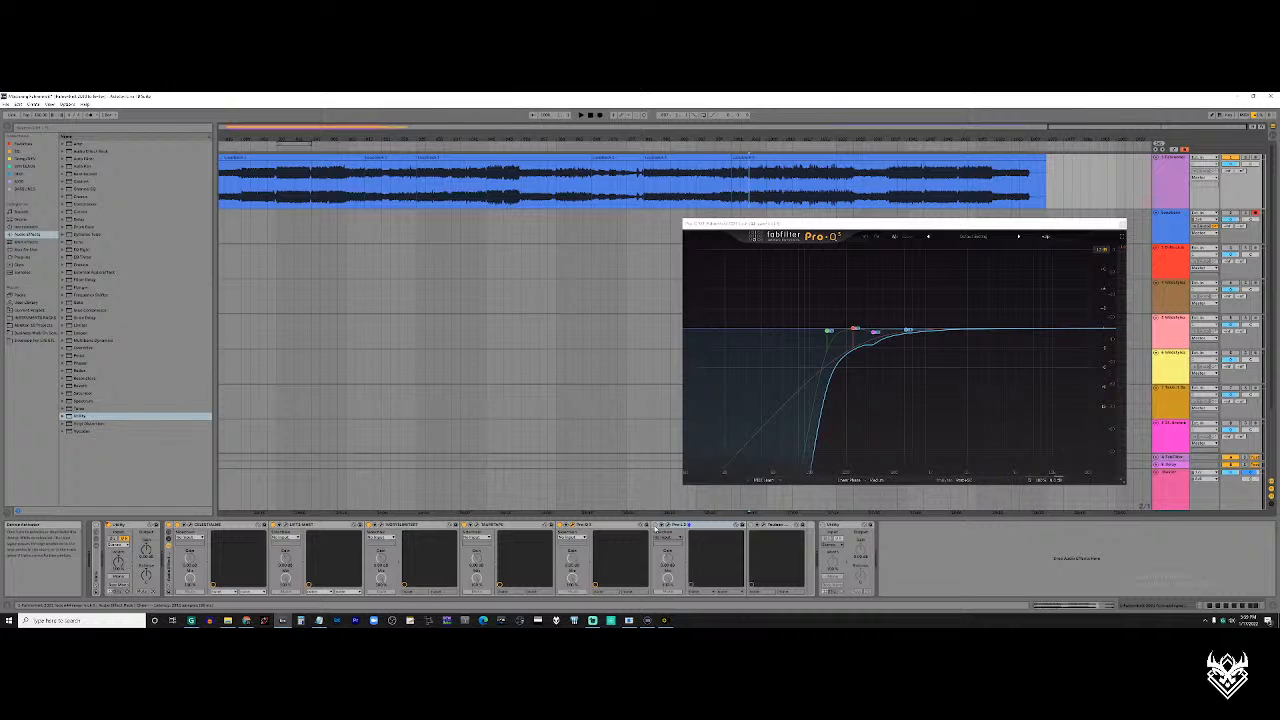
# View the tape plugin beside Pro-Q 3, close both windows, and reopen the Pro-Q 3
pyautogui.click(478, 525)
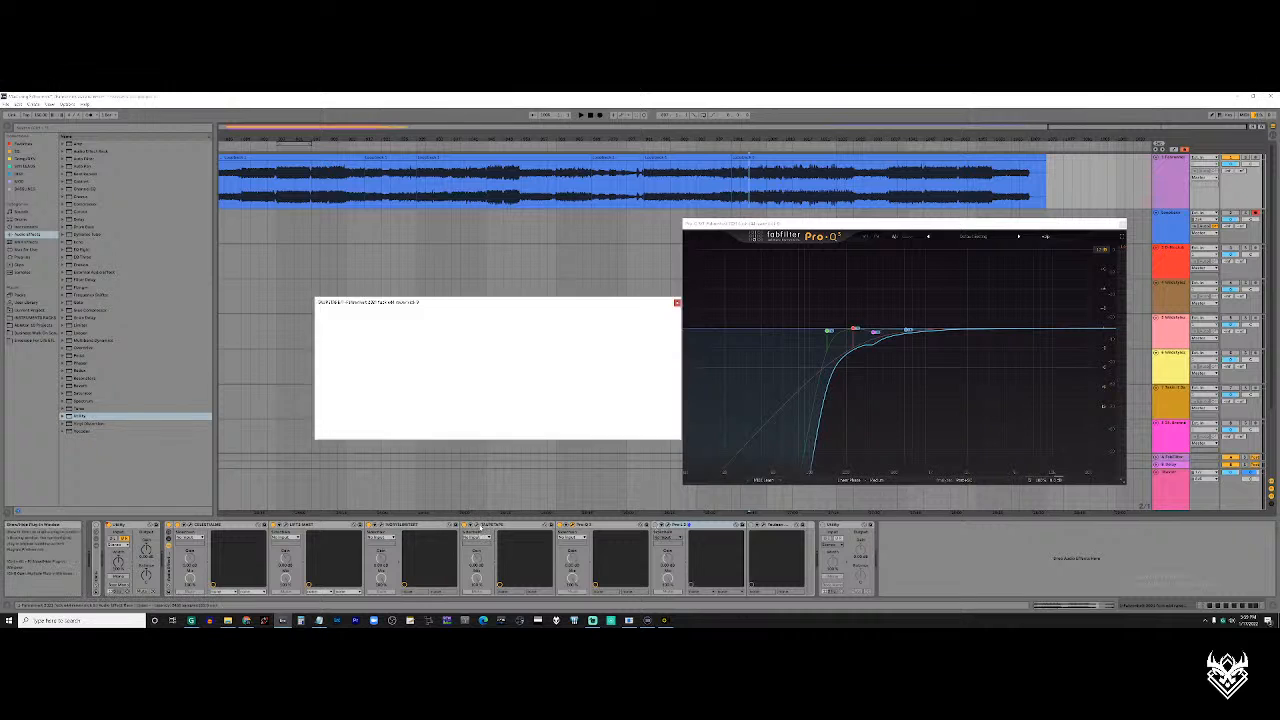
pyautogui.moveTo(485, 299)
pyautogui.mouseDown()
pyautogui.moveTo(453, 303)
pyautogui.moveTo(465, 306)
pyautogui.mouseUp()
pyautogui.click(745, 175)
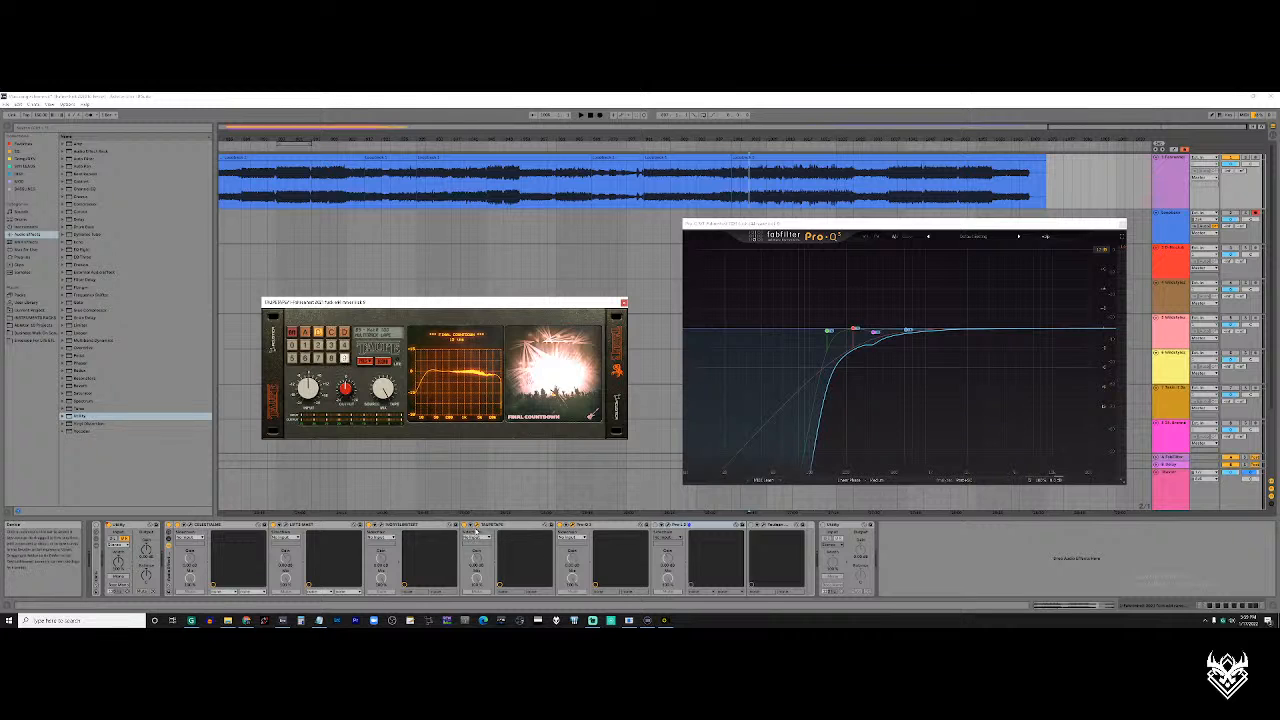
pyautogui.click(480, 525)
pyautogui.click(576, 525)
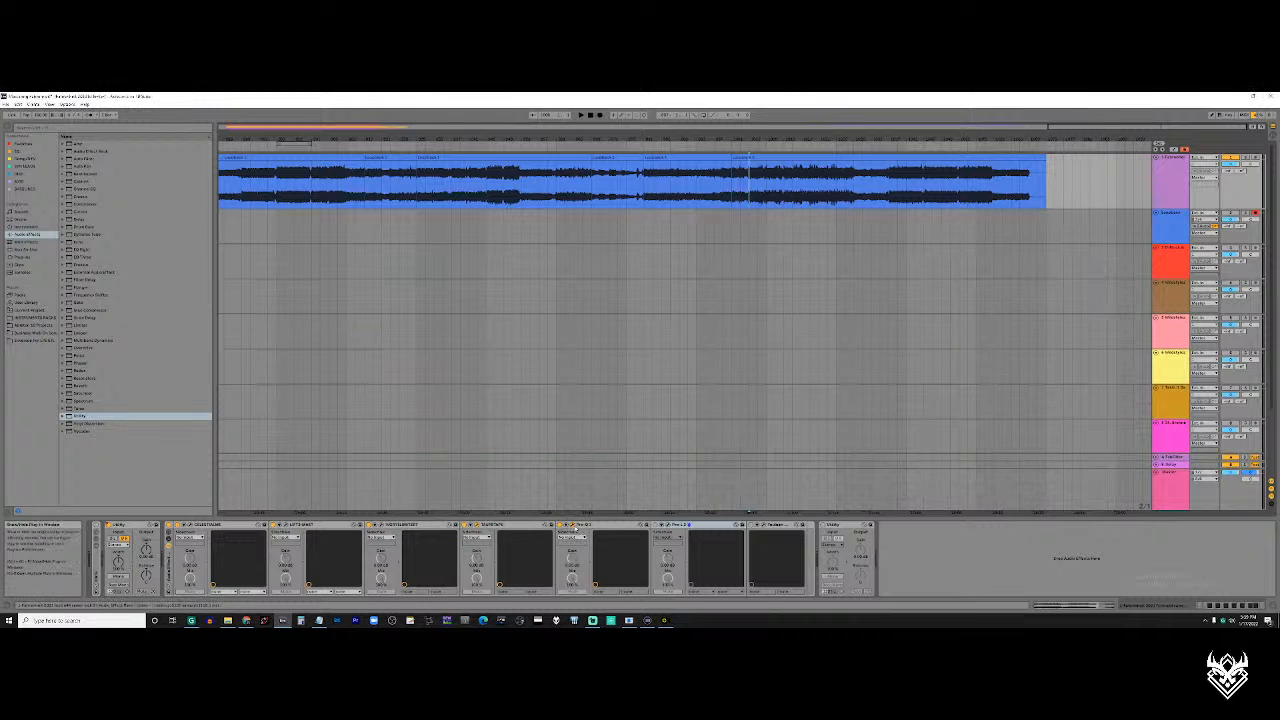
pyautogui.click(574, 526)
# Return to the last recording, play its loud section while toggling the first Pro-Q 3, and stop playback
pyautogui.scroll(-5, 586, 284)
pyautogui.scroll(-2, 309, 421)
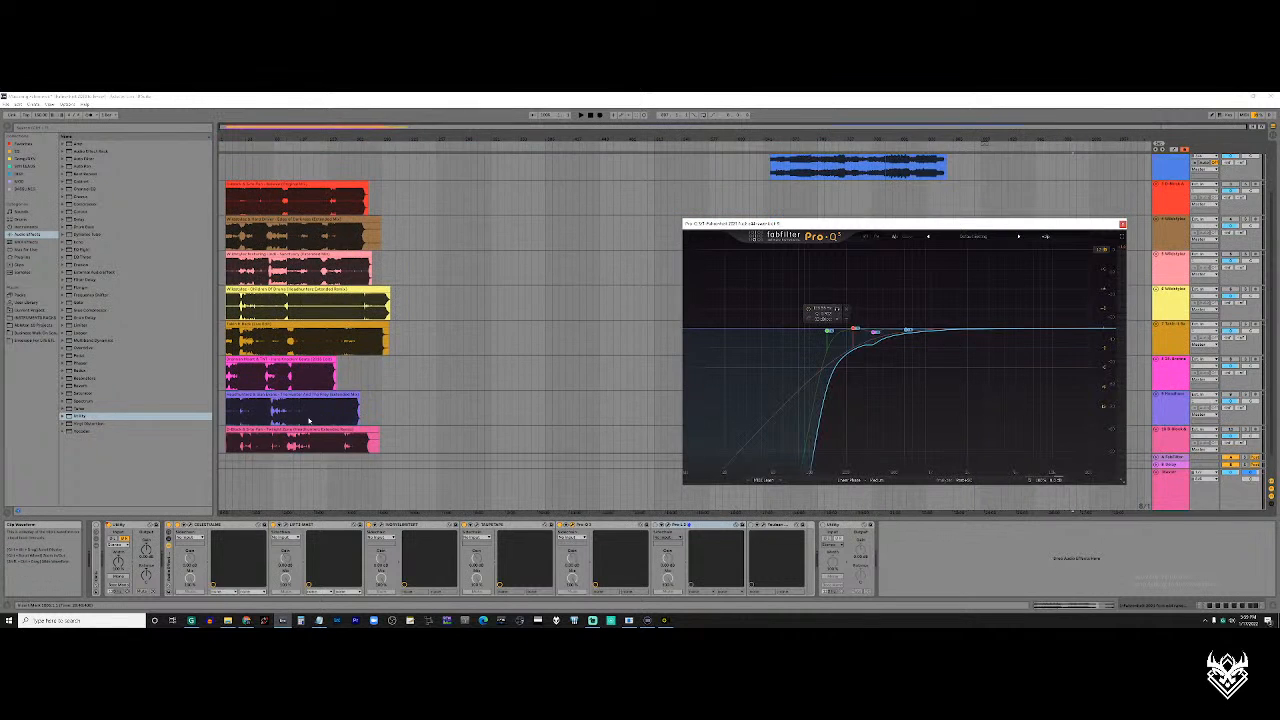
pyautogui.scroll(-1, 309, 421)
pyautogui.scroll(3, 316, 414)
pyautogui.scroll(5, 1076, 187)
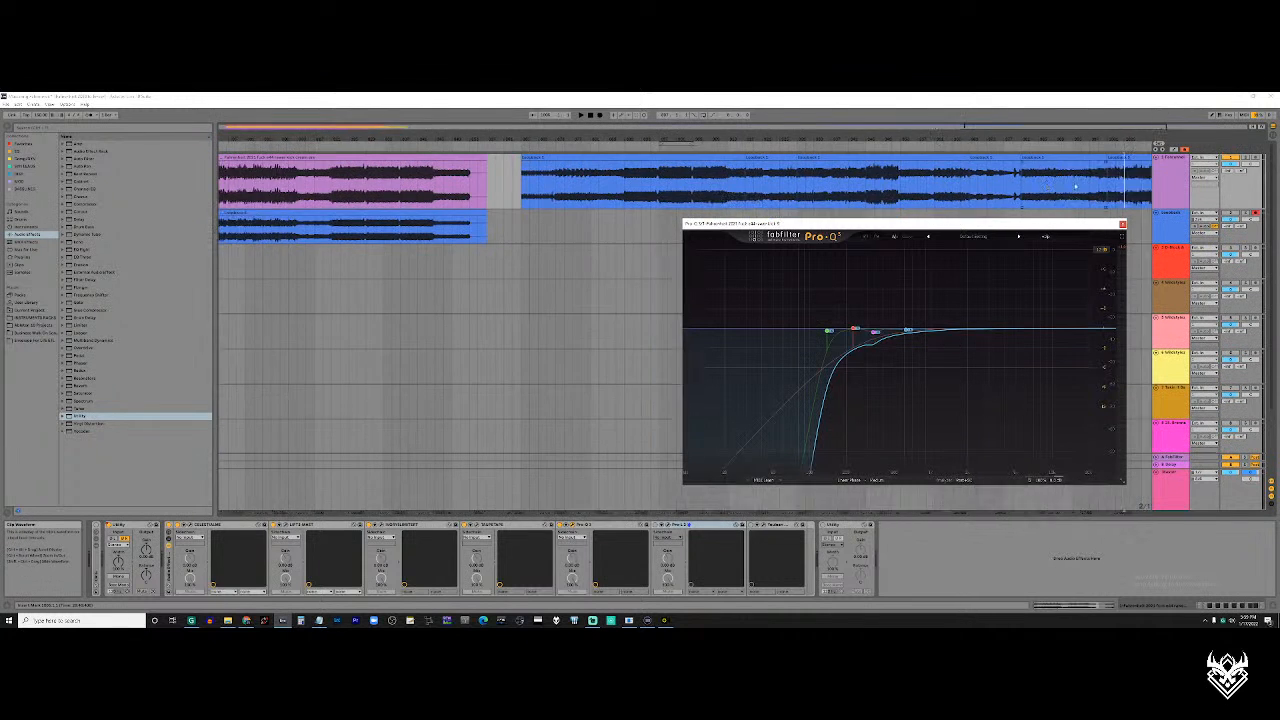
pyautogui.hscroll(10, 1076, 187)
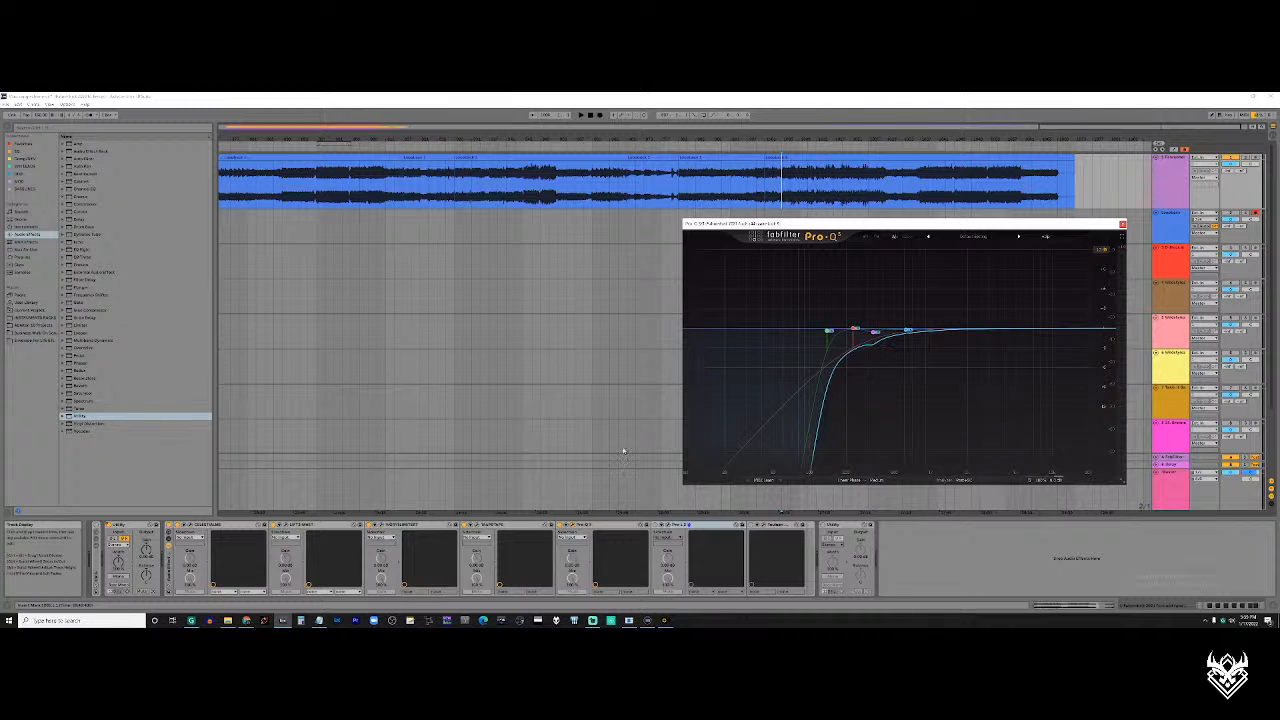
pyautogui.press('space')
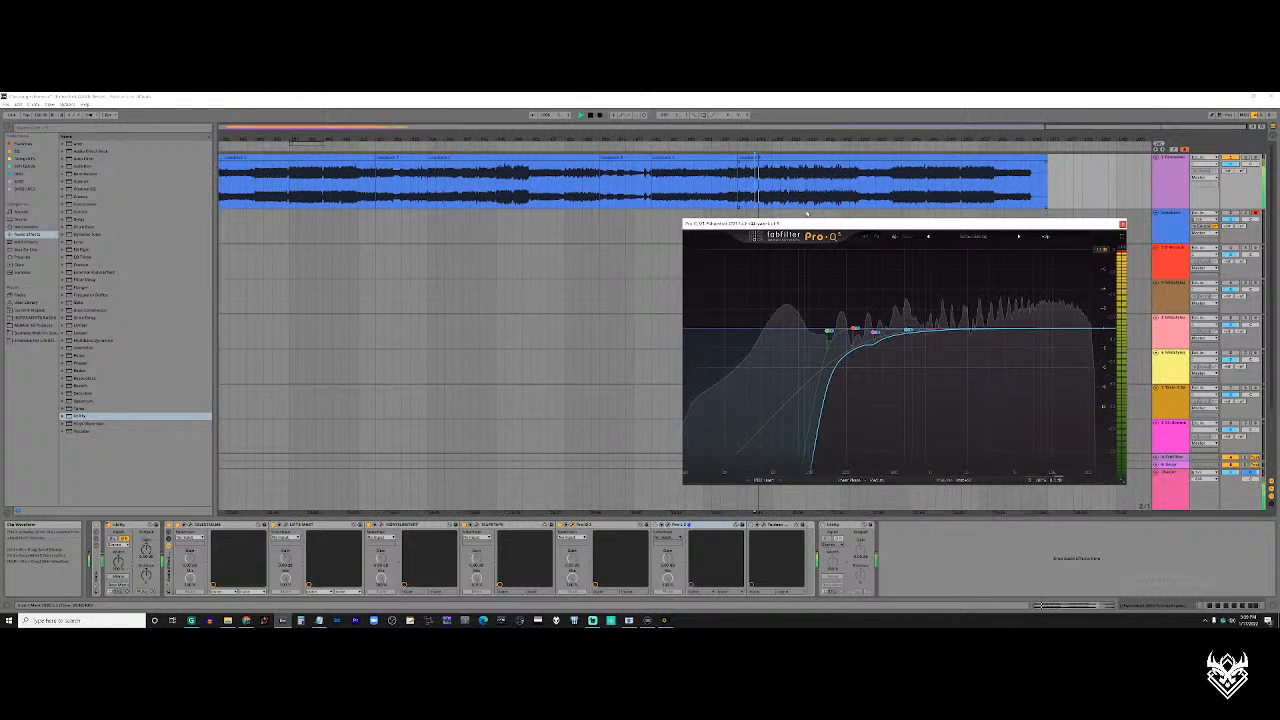
pyautogui.click(560, 525)
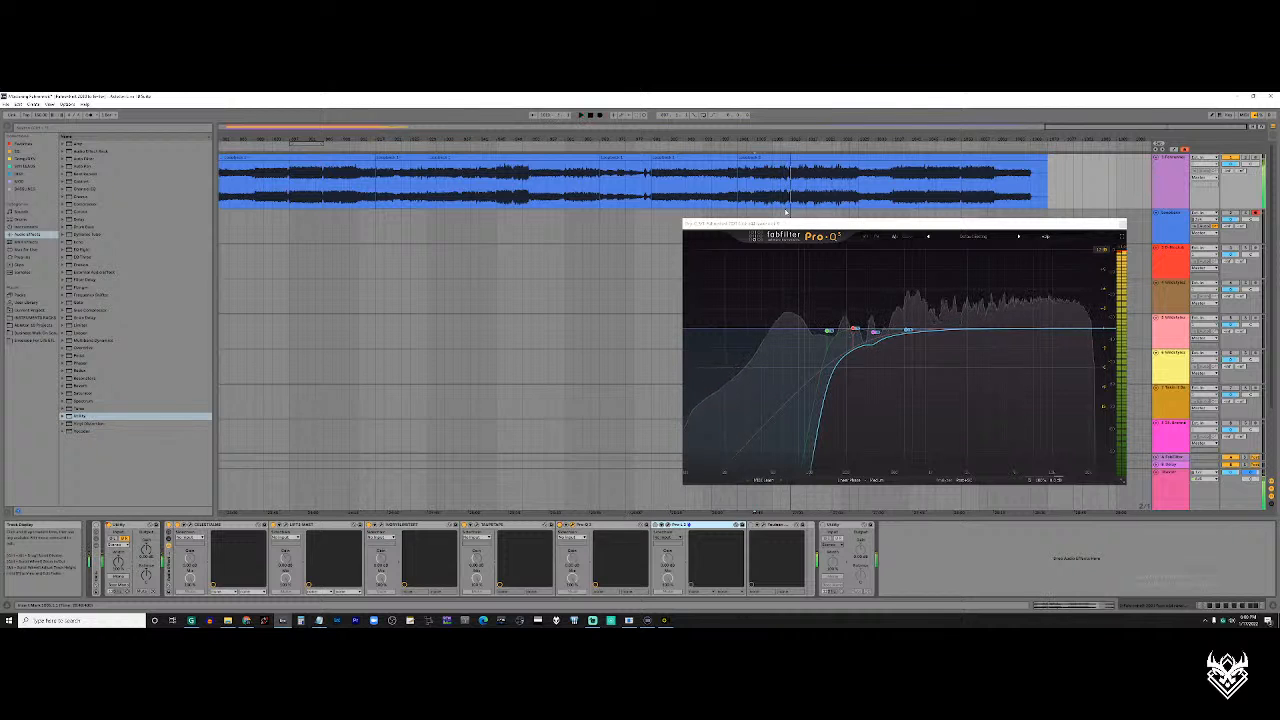
pyautogui.press('space')
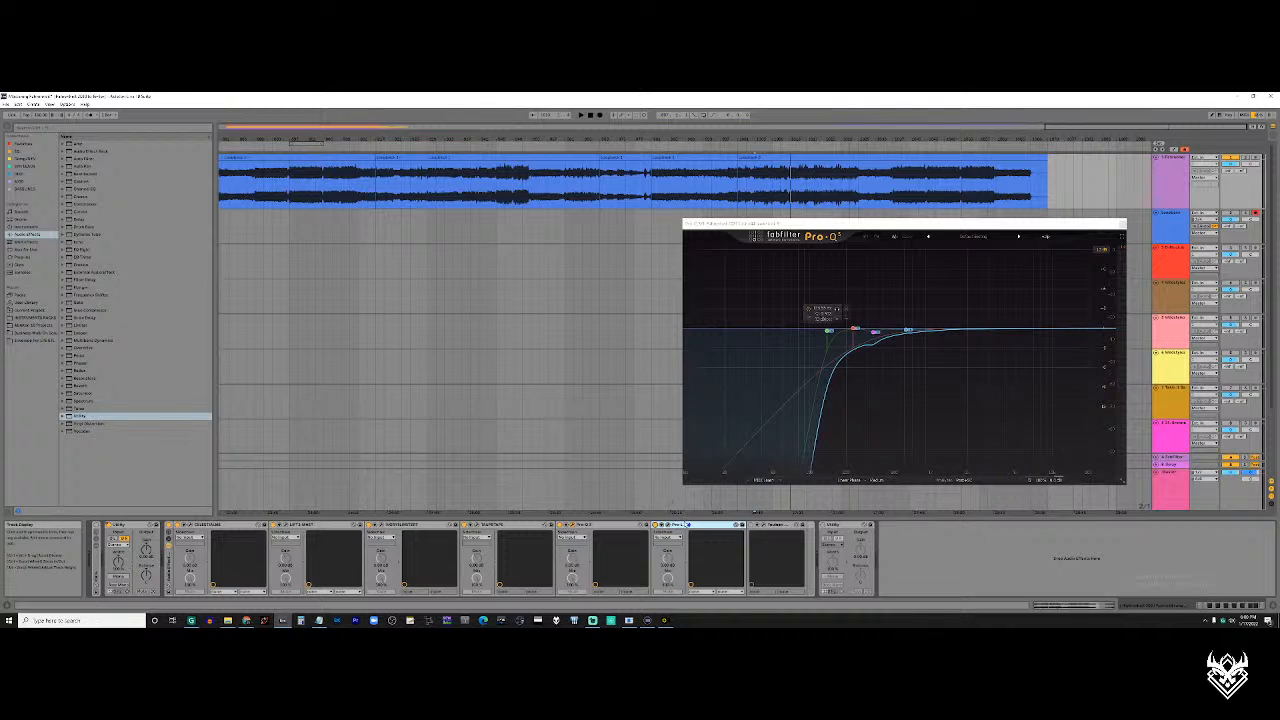
# Bring up the Pro-L limiter that follows the Pro-Q 3, over the open equalizer window
pyautogui.click(667, 525)
pyautogui.click(667, 525)
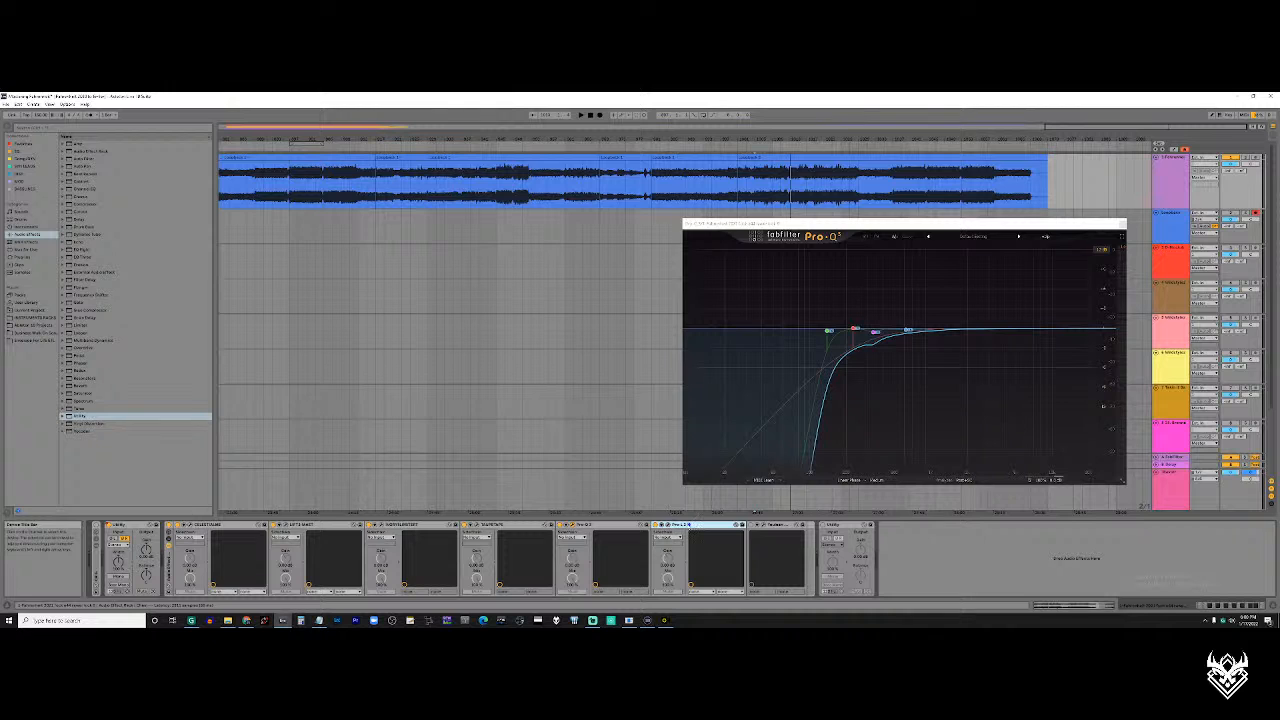
pyautogui.click(667, 525)
pyautogui.click(667, 525)
pyautogui.click(667, 525)
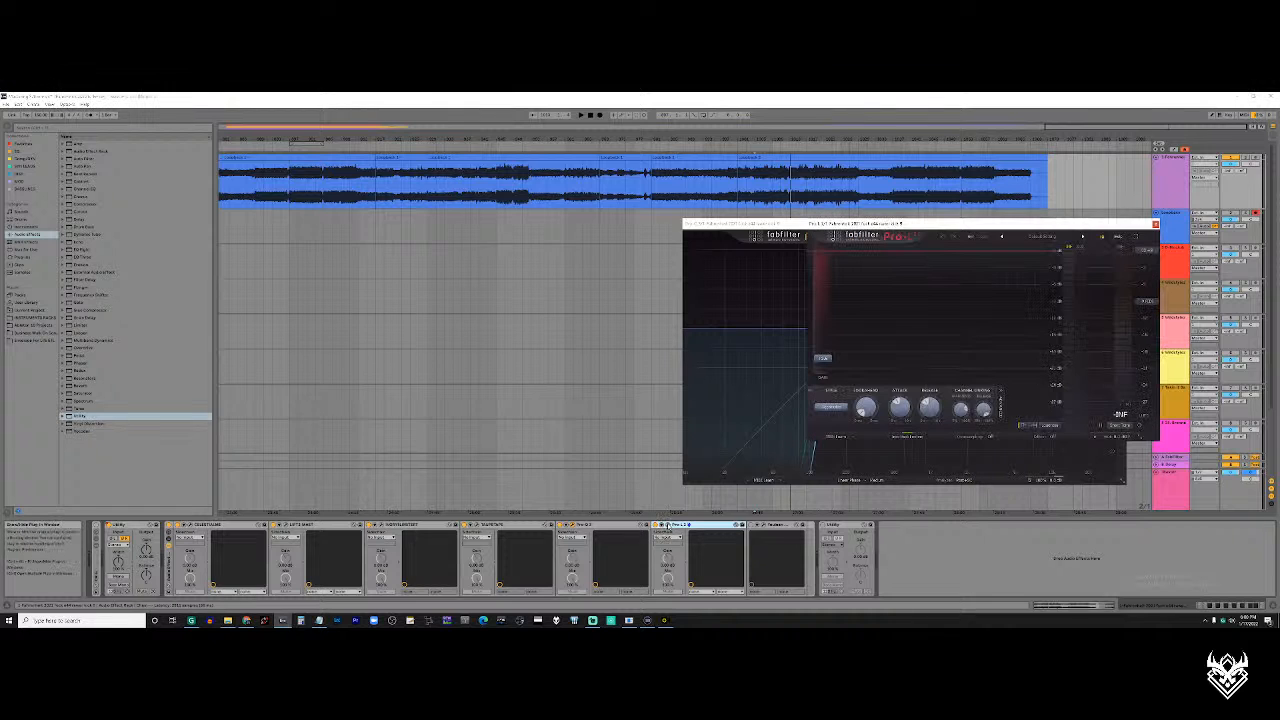
pyautogui.click(667, 525)
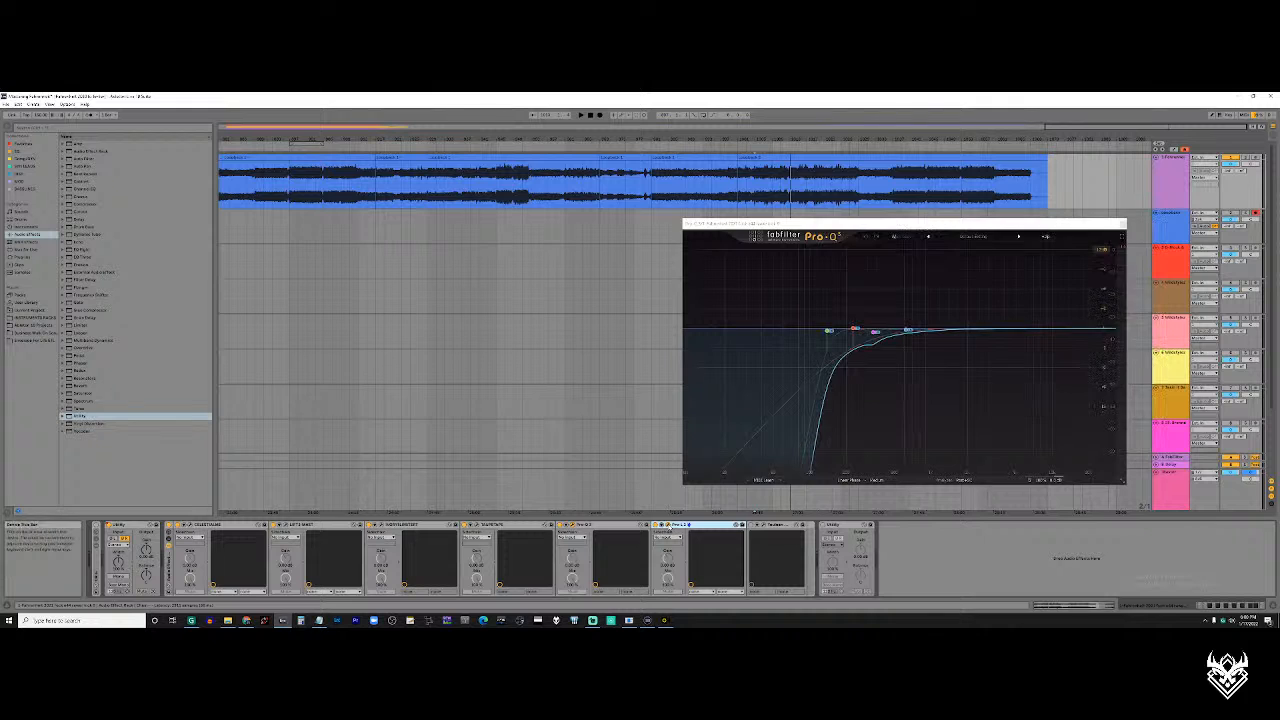
pyautogui.click(667, 525)
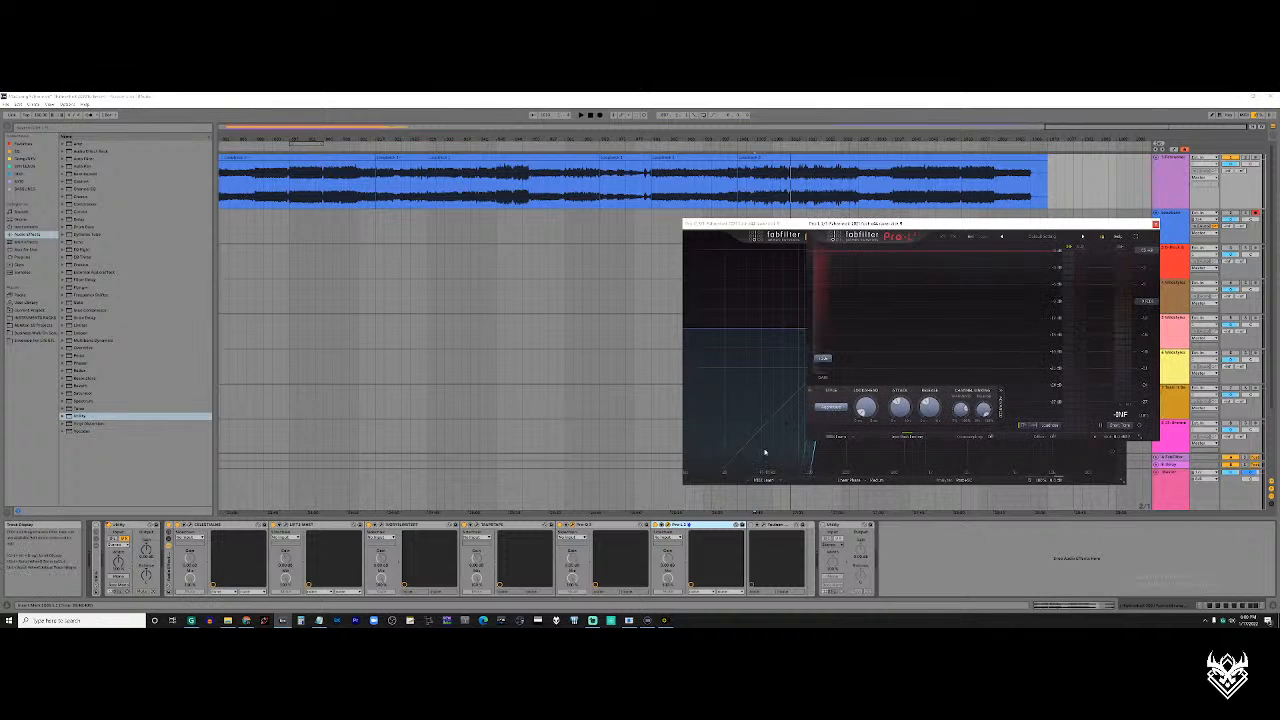
# Play the loud passage with the Pro-L limiter in view, close the Pro-Q 3 window, and stop playback
pyautogui.press('space')
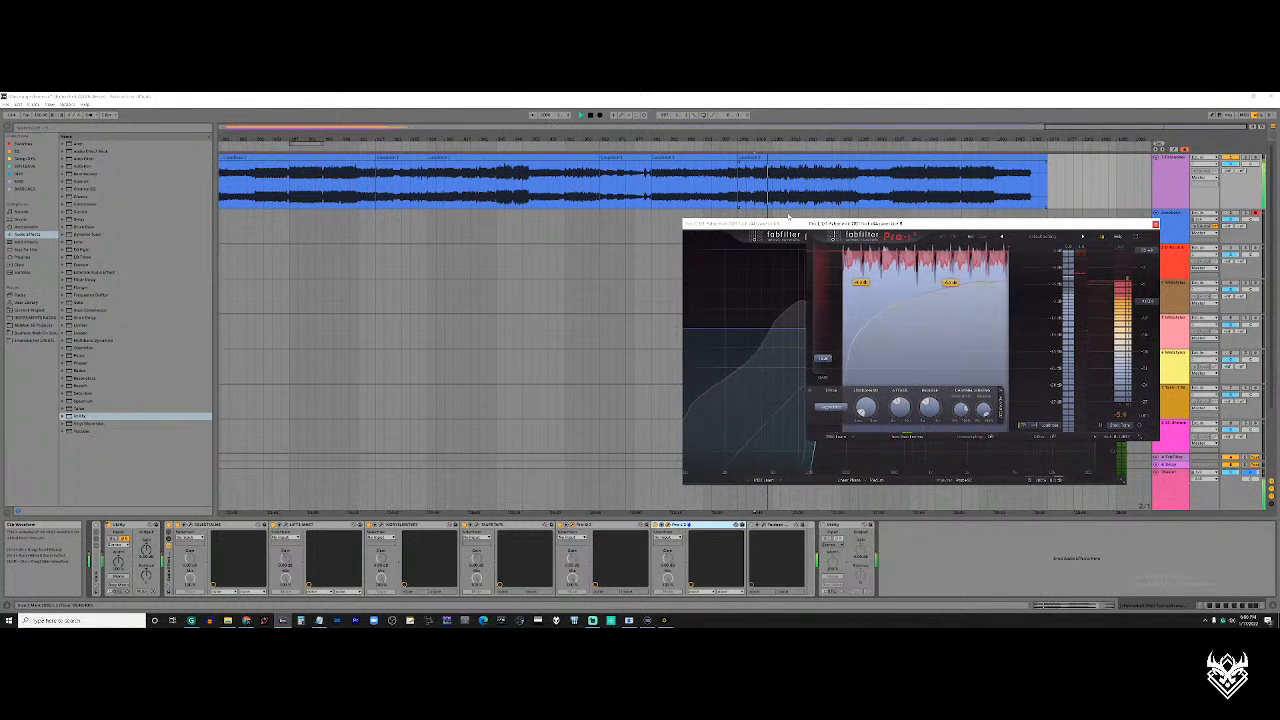
pyautogui.click(790, 224)
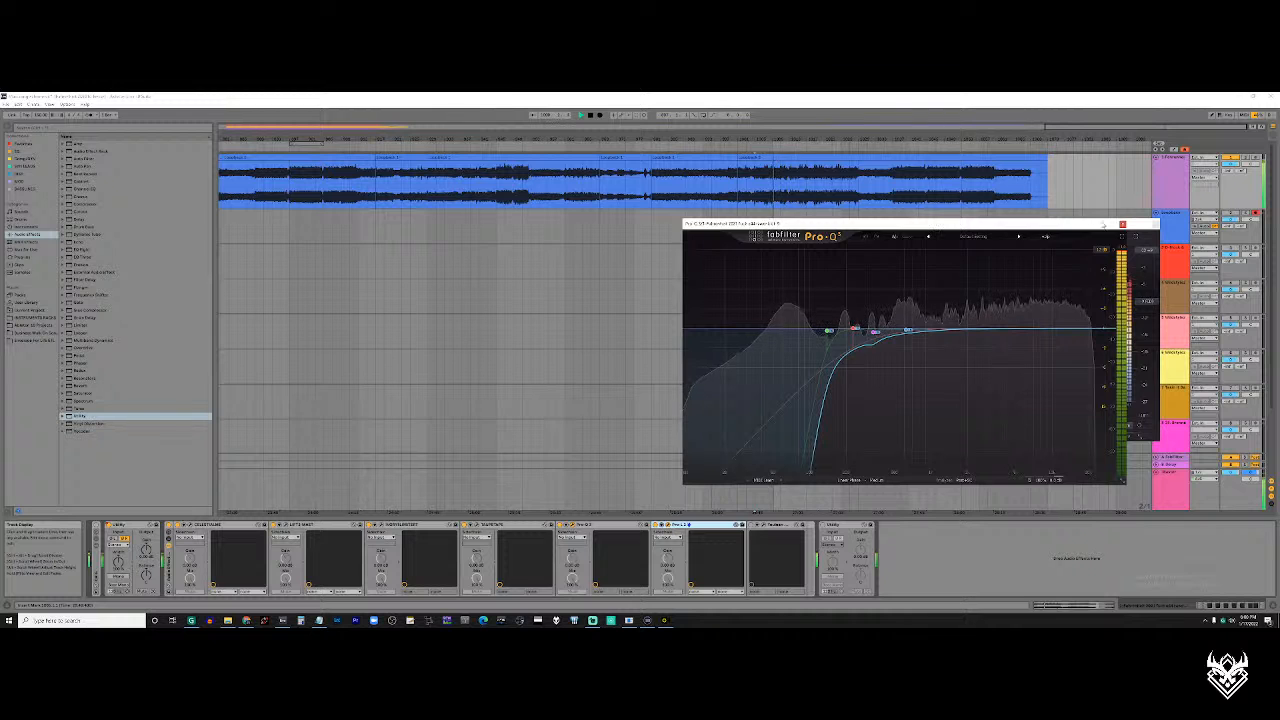
pyautogui.click(1133, 225)
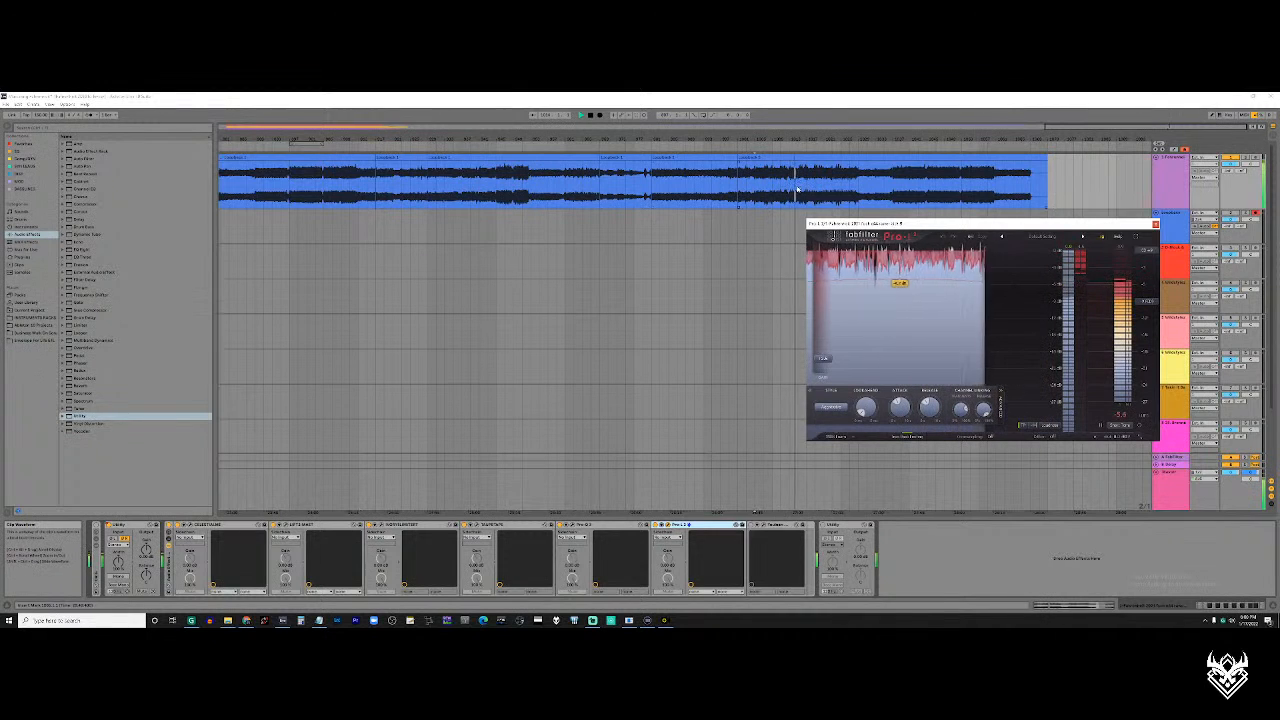
pyautogui.press('space')
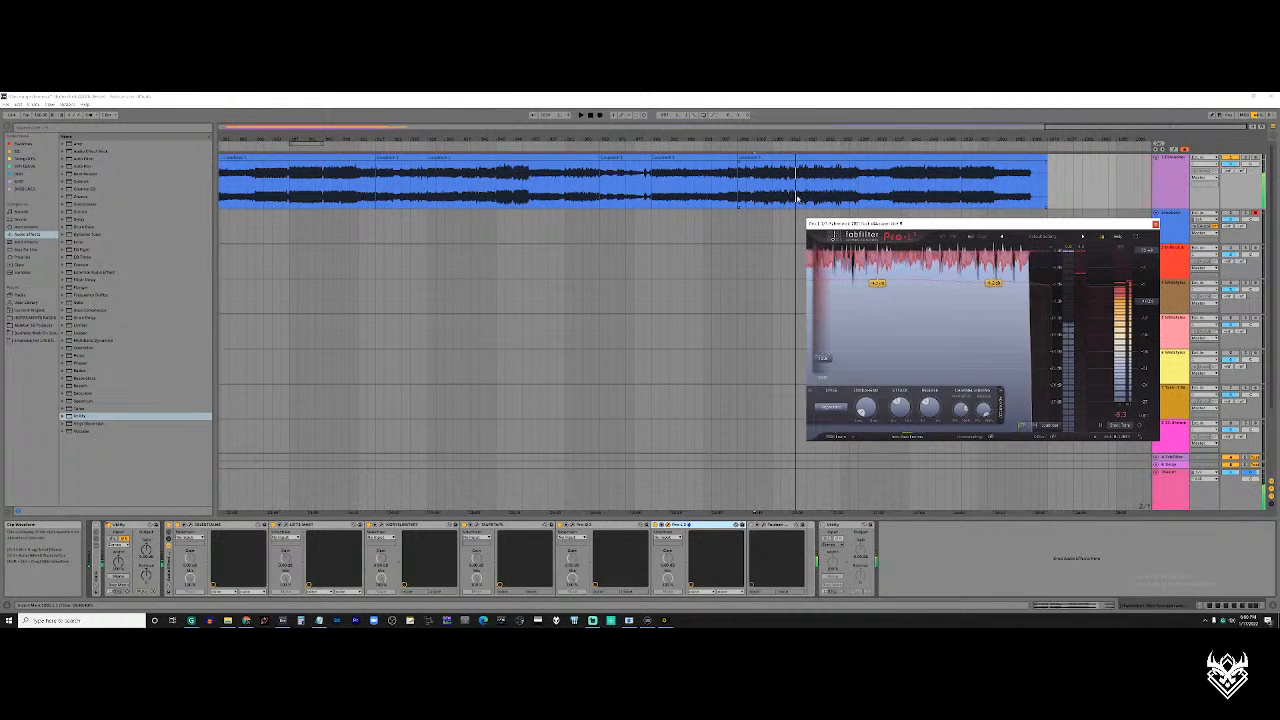
# Show the whole arrangement and select most of the second recording on the top track, leaving out its start and end
pyautogui.scroll(5, 802, 197)
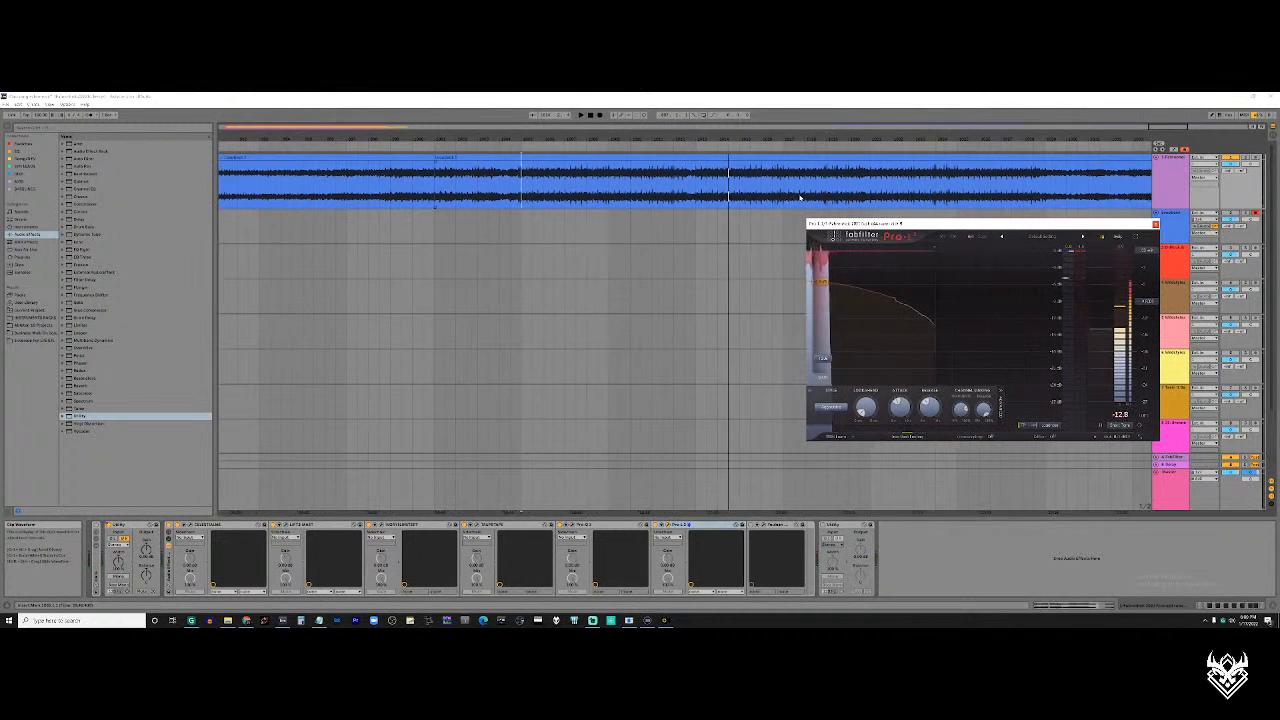
pyautogui.scroll(-3, 800, 198)
pyautogui.hscroll(-3, 470, 191)
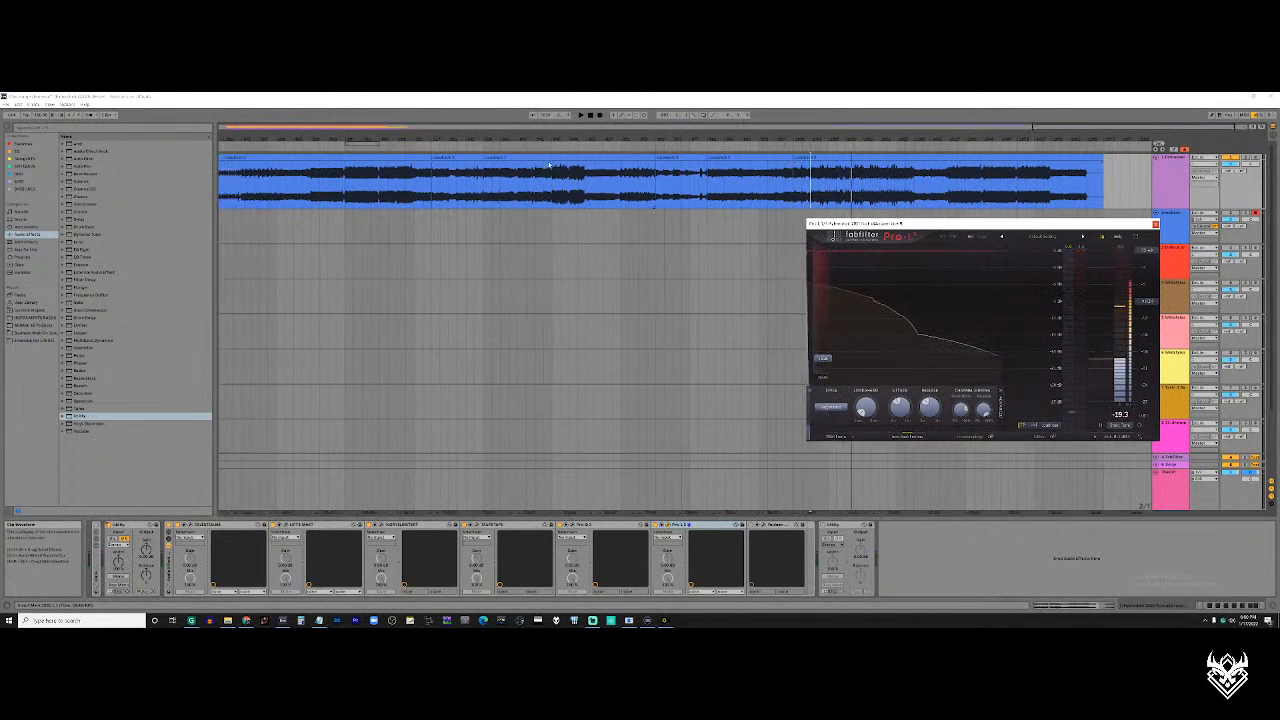
pyautogui.click(475, 195)
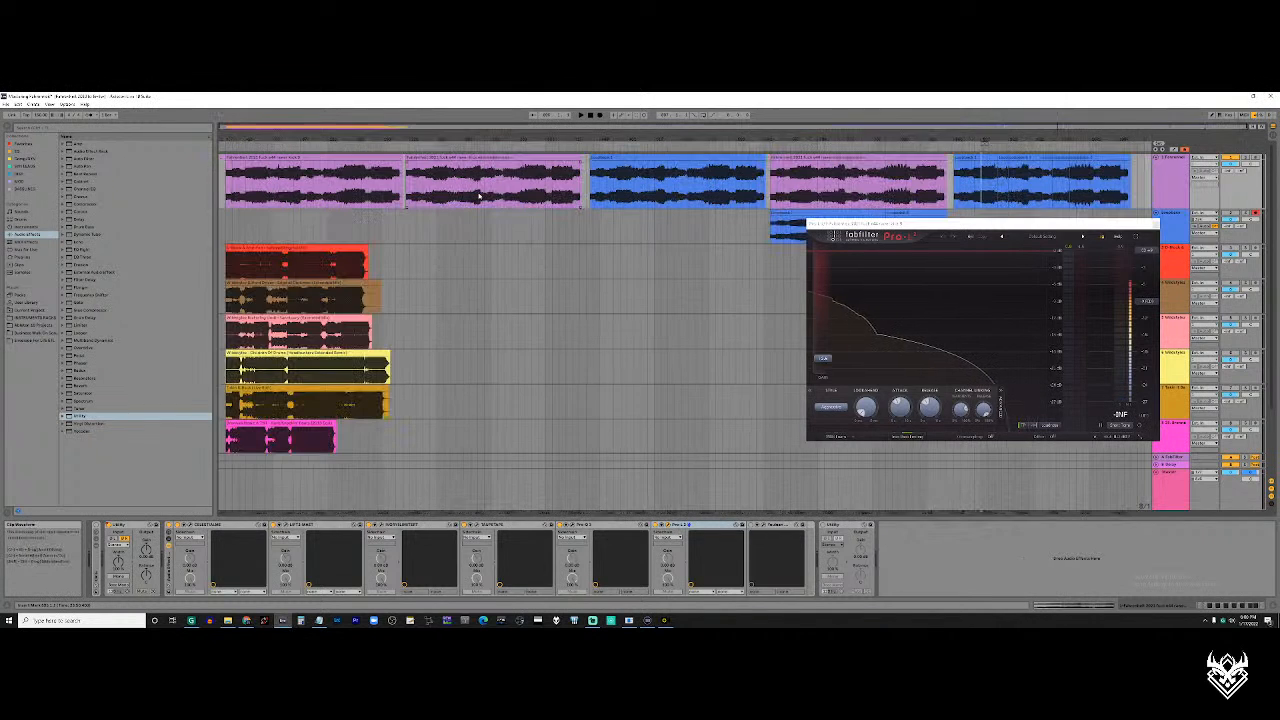
pyautogui.click(463, 175)
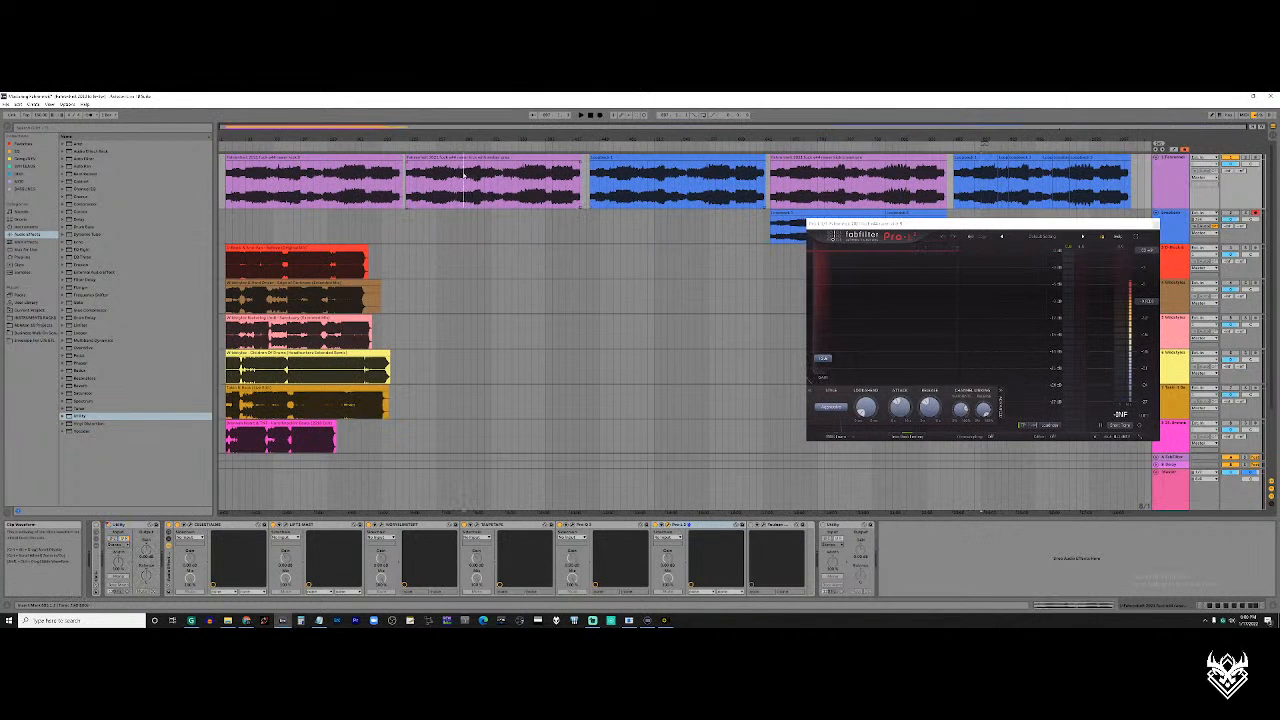
pyautogui.moveTo(452, 183); pyautogui.dragTo(578, 183)
pyautogui.moveTo(574, 183)
pyautogui.mouseDown()
pyautogui.moveTo(436, 185)
pyautogui.moveTo(566, 195)
pyautogui.moveTo(429, 189)
pyautogui.moveTo(575, 197)
pyautogui.moveTo(427, 200)
pyautogui.moveTo(574, 197)
pyautogui.moveTo(508, 186)
pyautogui.moveTo(436, 200)
pyautogui.moveTo(583, 198)
pyautogui.moveTo(576, 165)
pyautogui.moveTo(574, 193)
pyautogui.moveTo(437, 193)
pyautogui.moveTo(580, 196)
pyautogui.moveTo(429, 199)
pyautogui.moveTo(575, 188)
pyautogui.mouseUp()
pyautogui.click(431, 189)
pyautogui.click(437, 193)
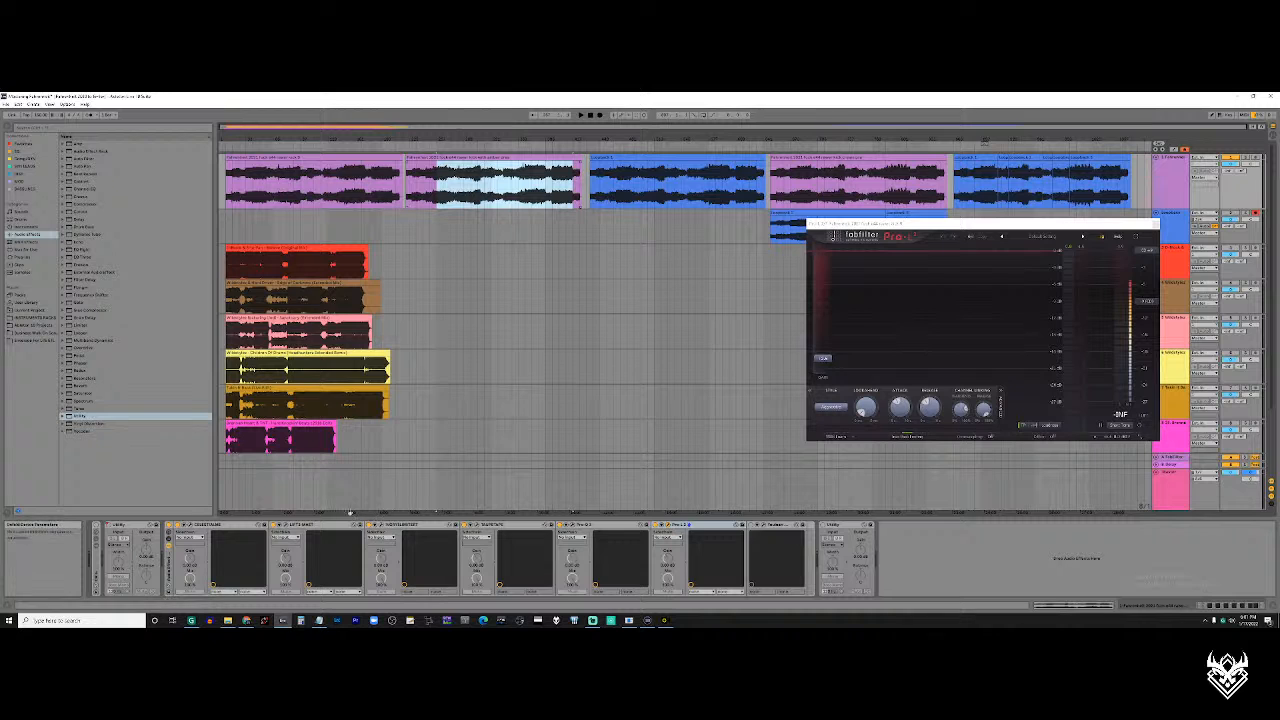
# Open the Celestial mastering plugin, first in the rack, and move its window clear of the limiter
pyautogui.click(230, 524)
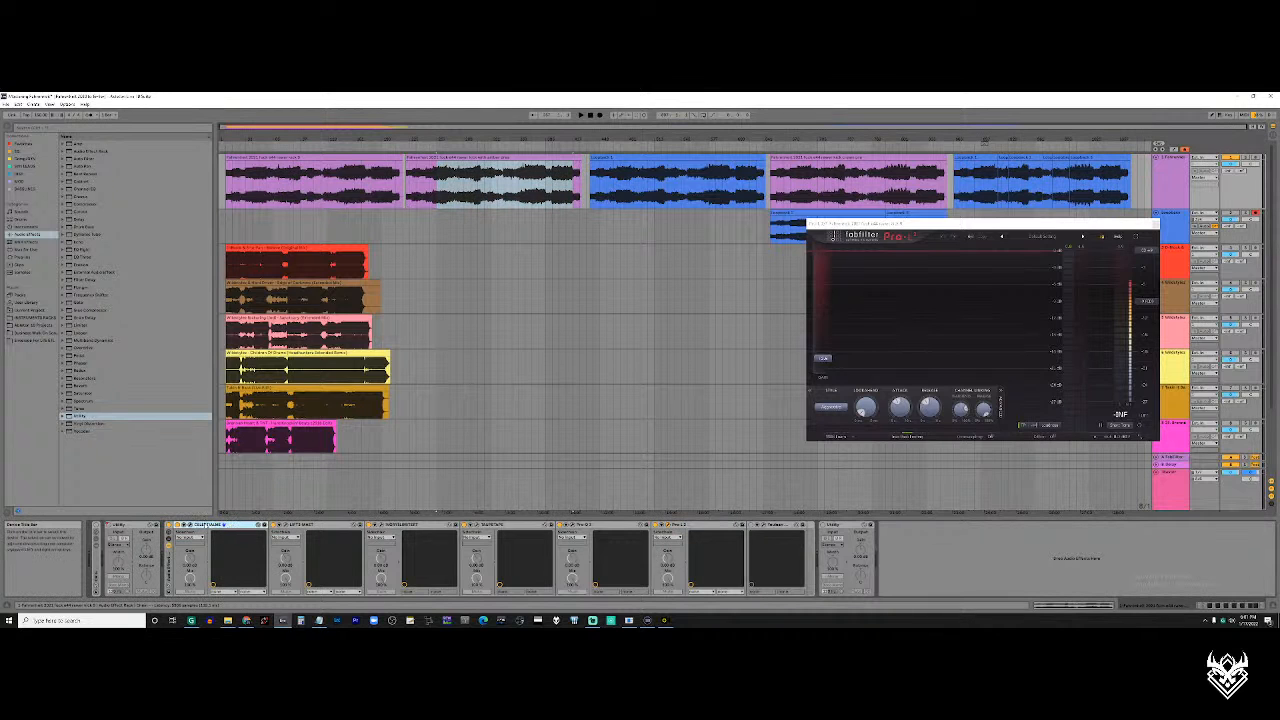
pyautogui.click(198, 526)
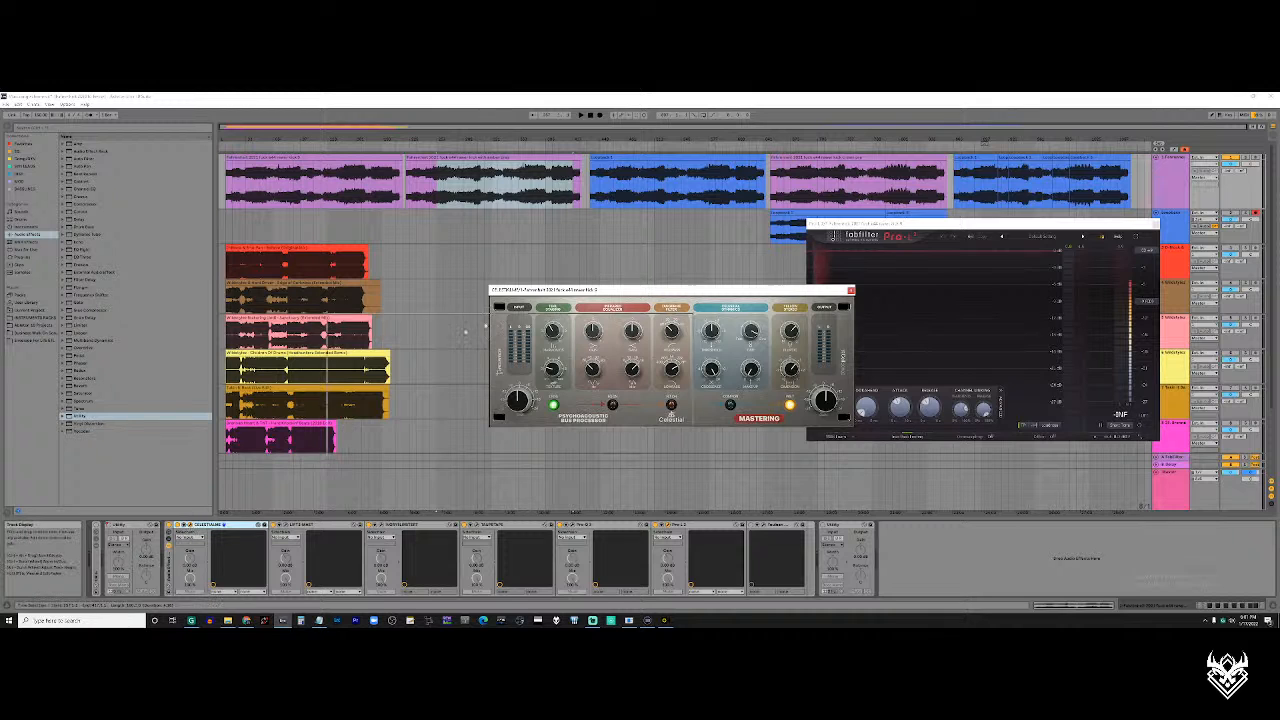
pyautogui.moveTo(645, 292); pyautogui.dragTo(374, 349)
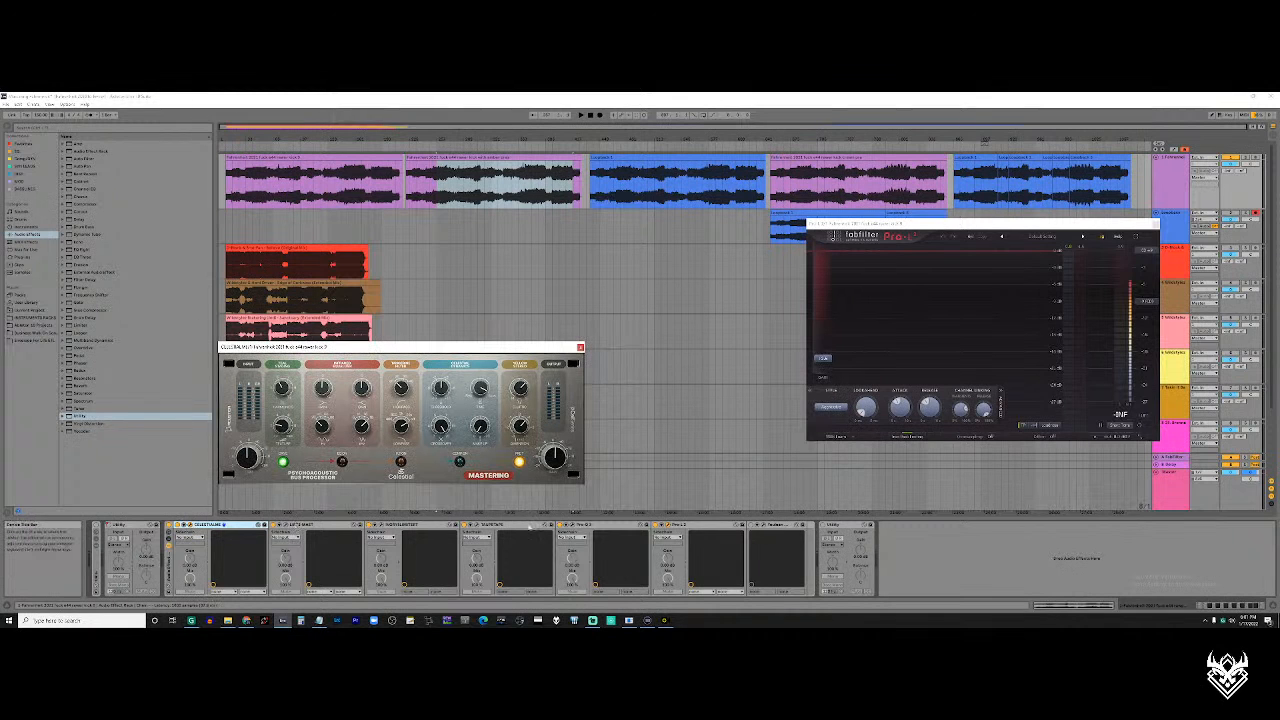
# Open the Lift Master plugin, second in the rack, and close the Celestial window
pyautogui.click(286, 525)
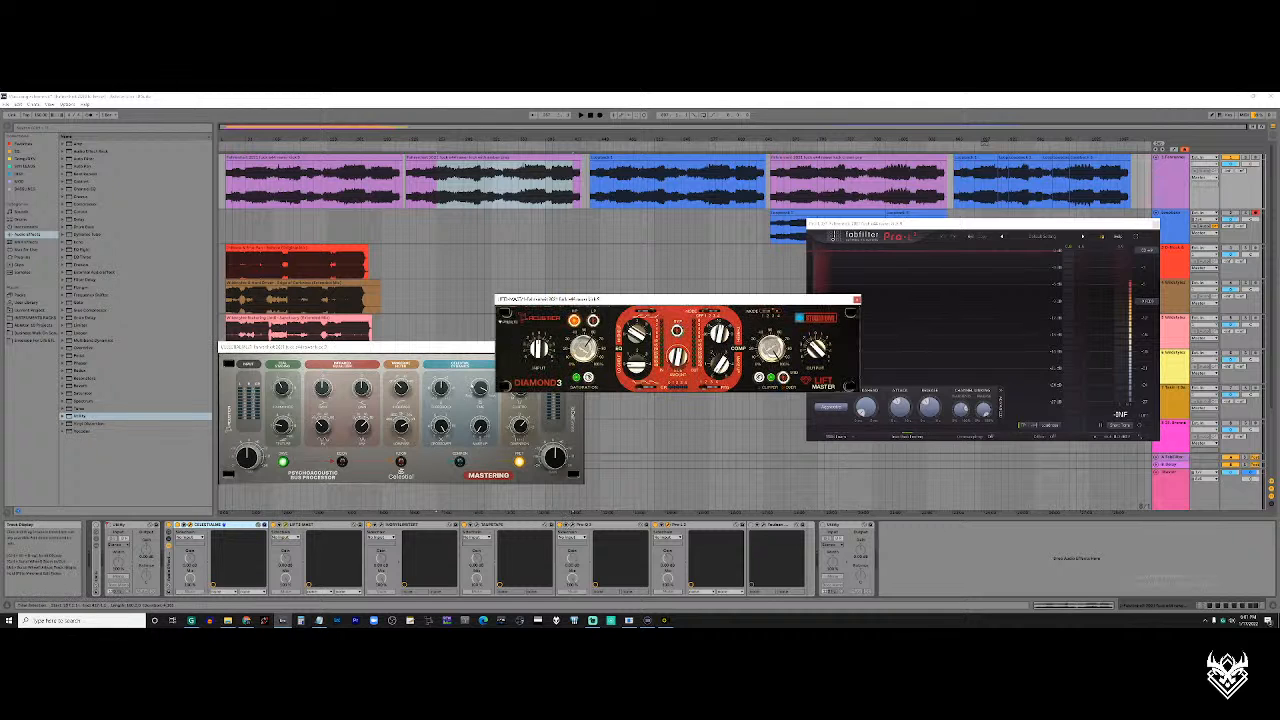
pyautogui.click(437, 355)
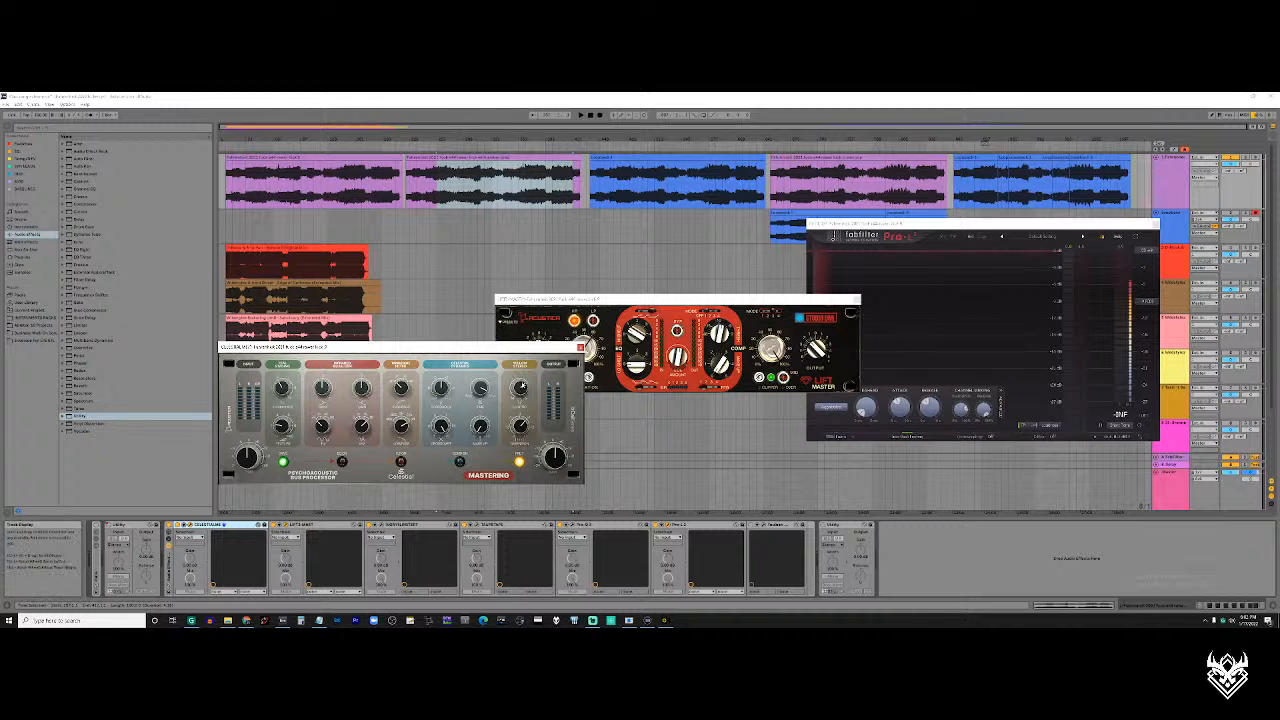
pyautogui.moveTo(528, 348); pyautogui.dragTo(513, 347)
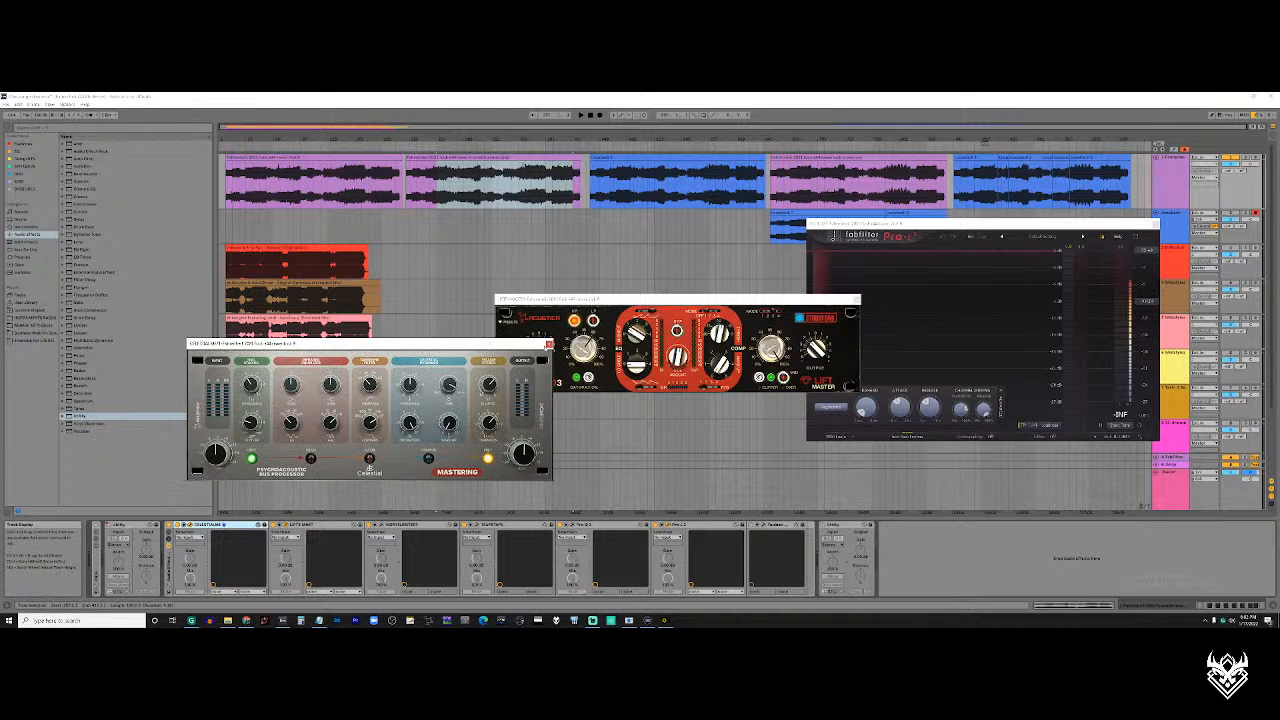
pyautogui.click(548, 345)
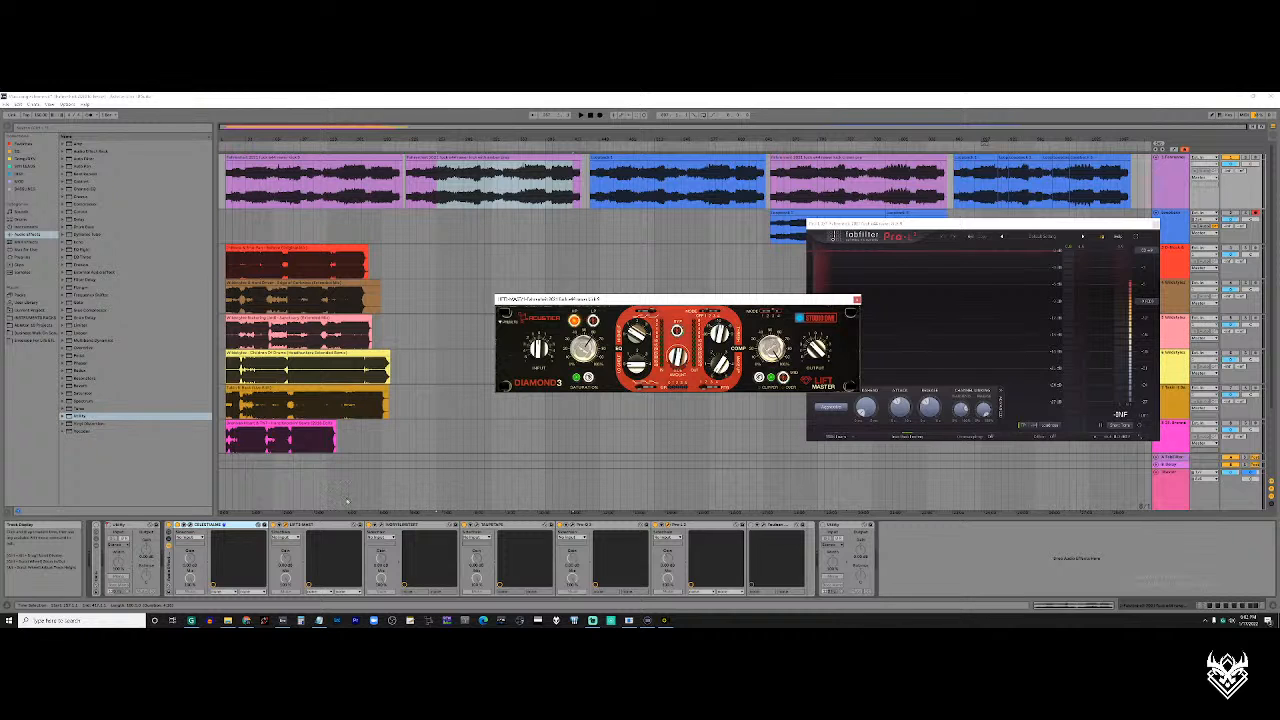
# Open the Ivory MAL-2 plugin, third in the rack, and close the Lift Master window
pyautogui.click(384, 525)
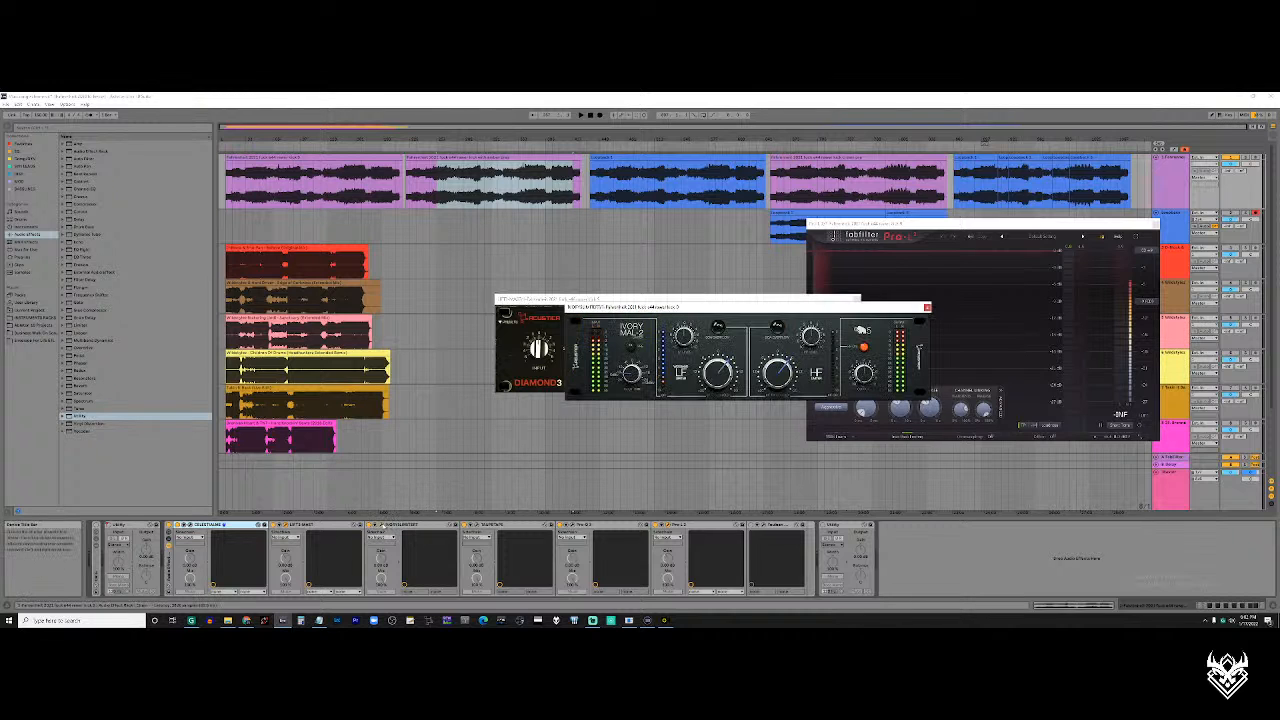
pyautogui.click(704, 300)
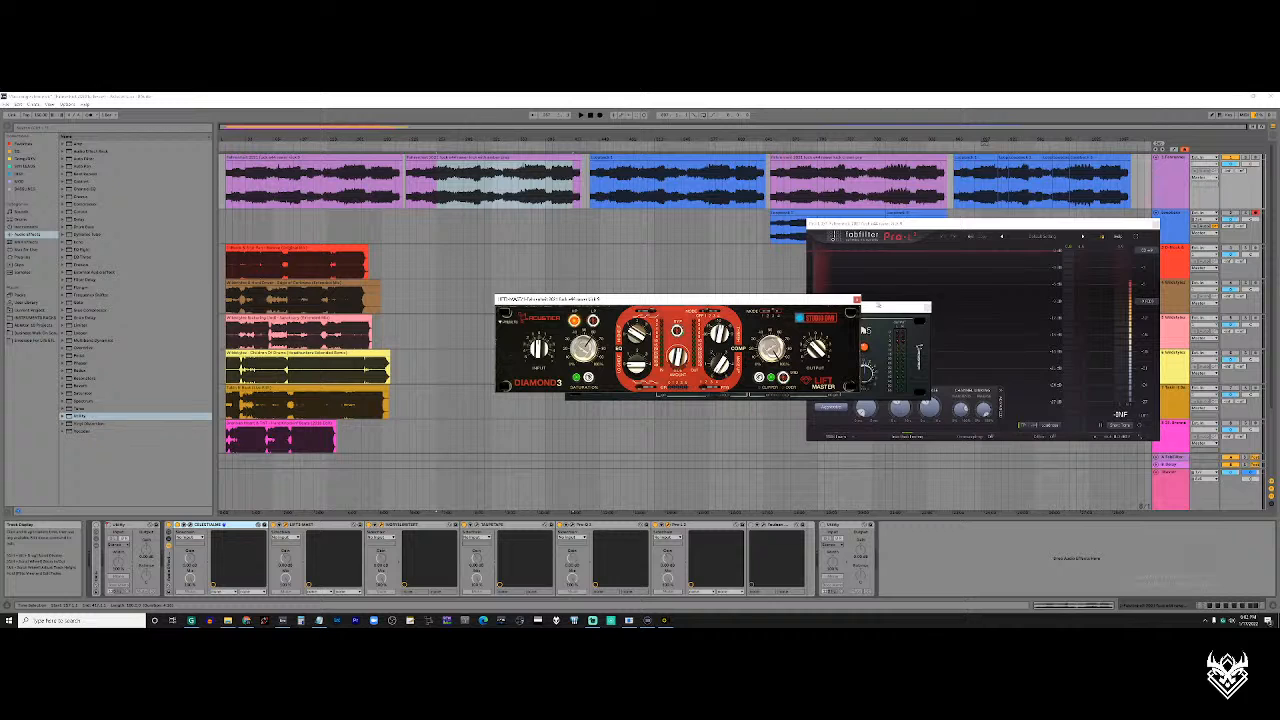
pyautogui.click(857, 300)
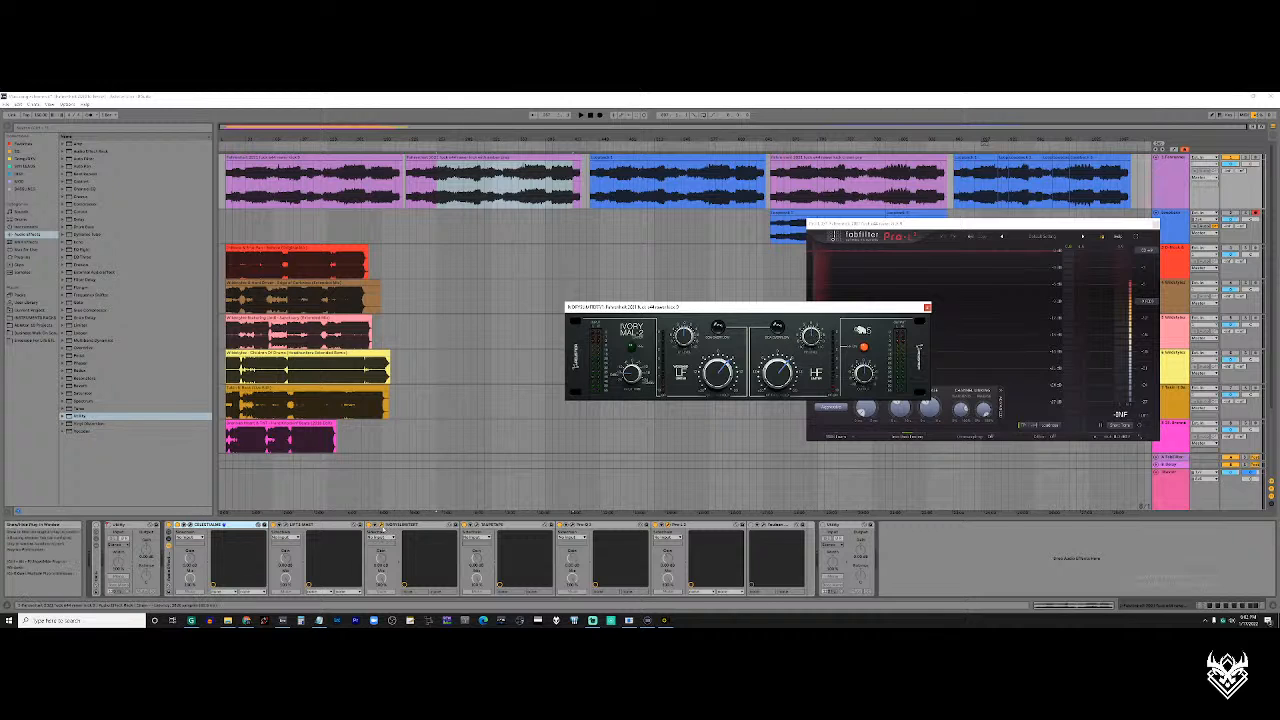
# Swap the Ivory MAL-2 window for the fourth plugin in the rack and start playback in the last blue recording
pyautogui.click(381, 530)
pyautogui.click(478, 527)
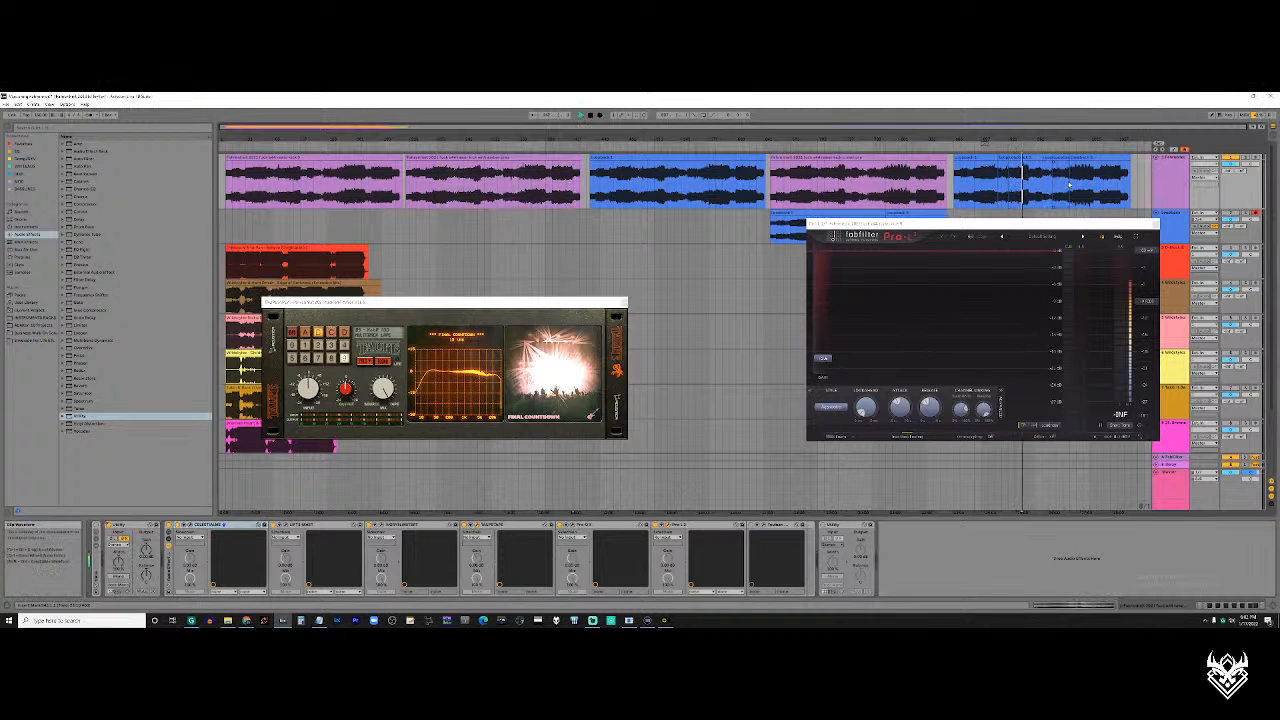
pyautogui.press('space')
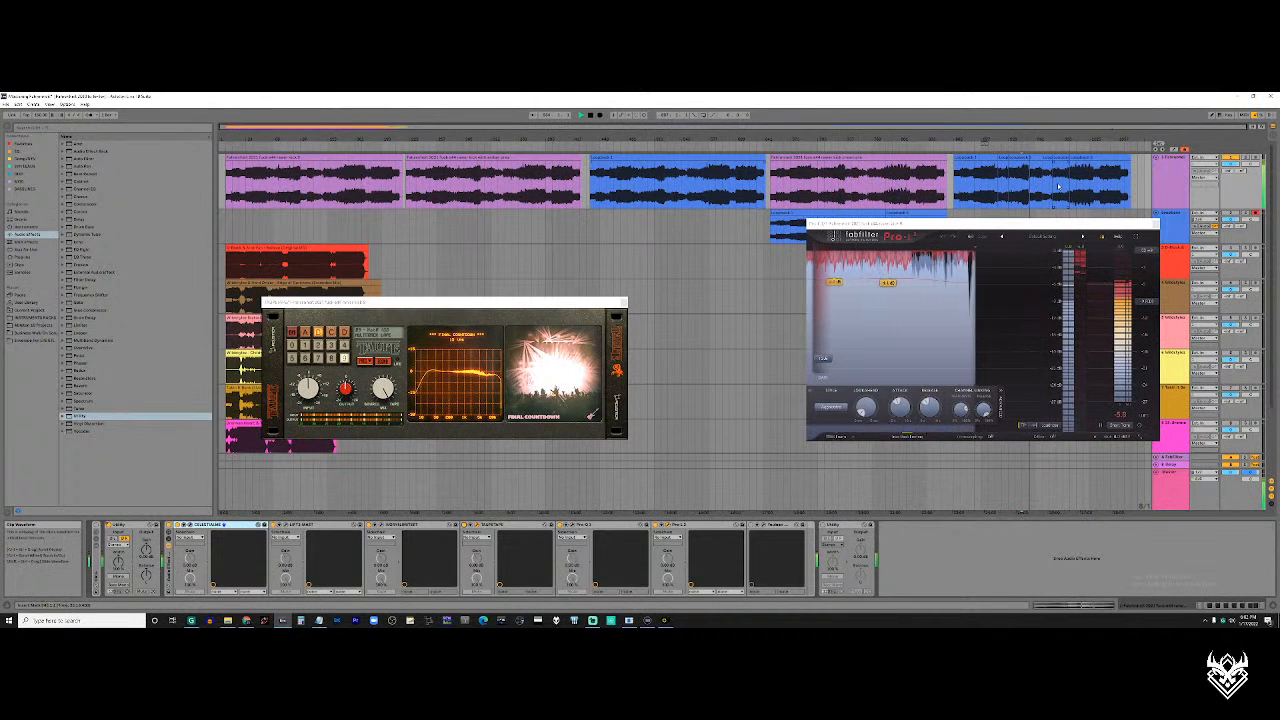
# Zoom in on the last blue recording, play from the start of its final loud passage, and stop playback
pyautogui.click(1058, 186)
pyautogui.scroll(5, 1058, 186)
pyautogui.hscroll(4, 1058, 186)
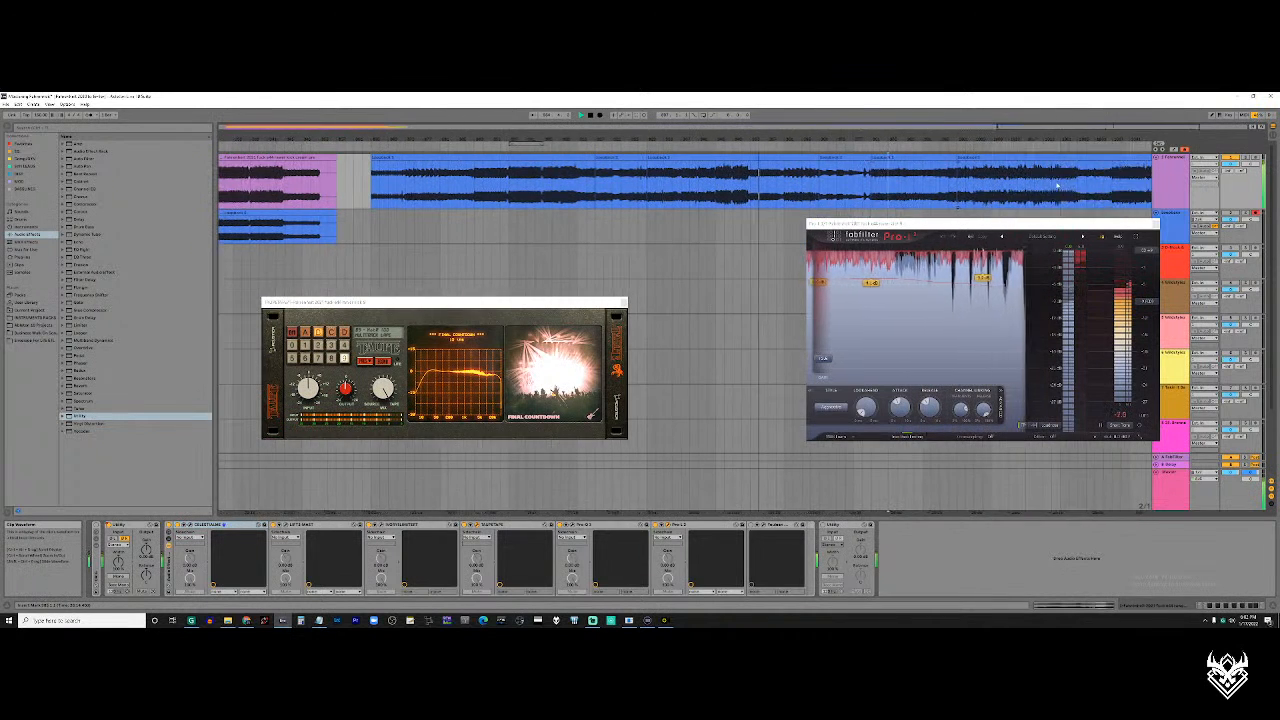
pyautogui.click(919, 195)
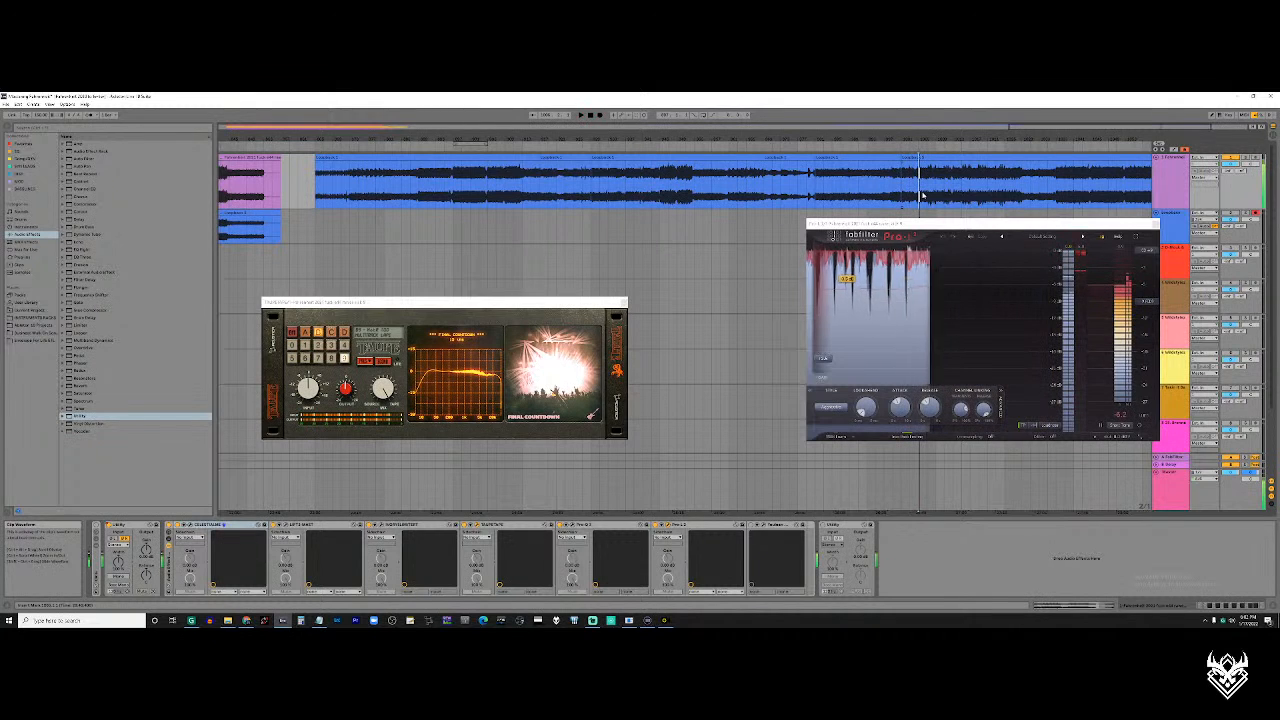
pyautogui.hscroll(3, 910, 190)
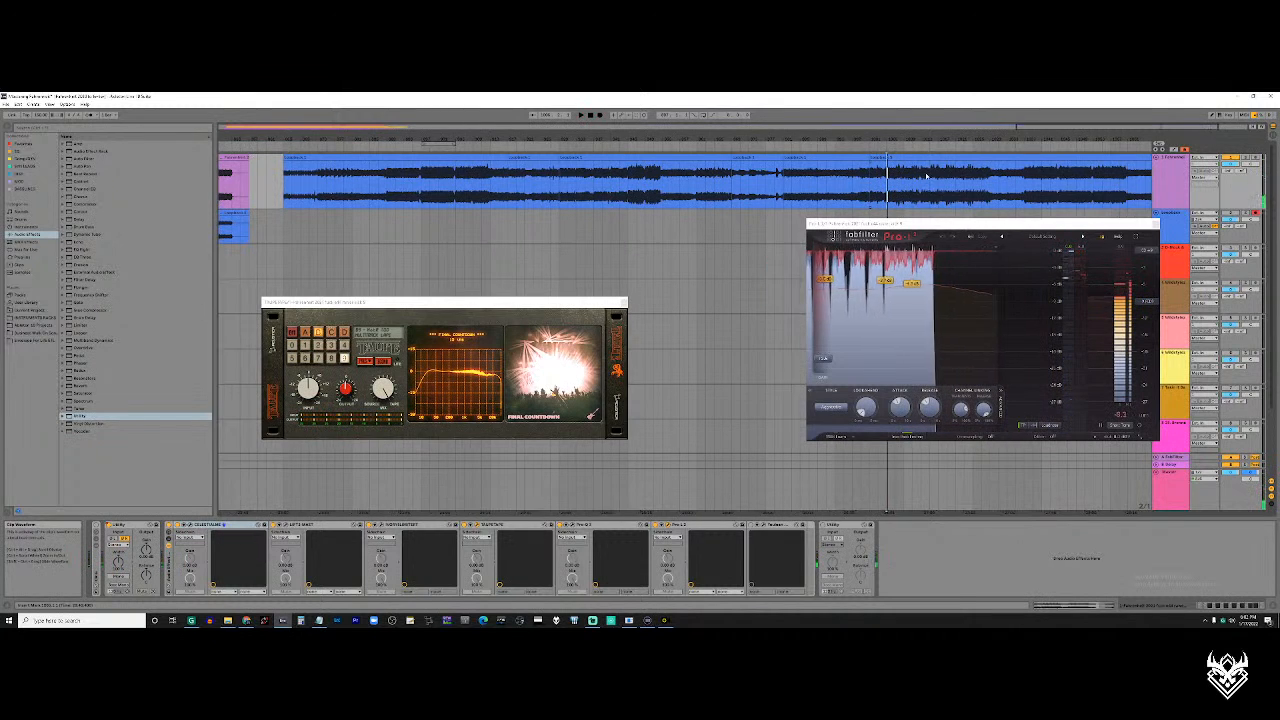
pyautogui.hscroll(2, 904, 186)
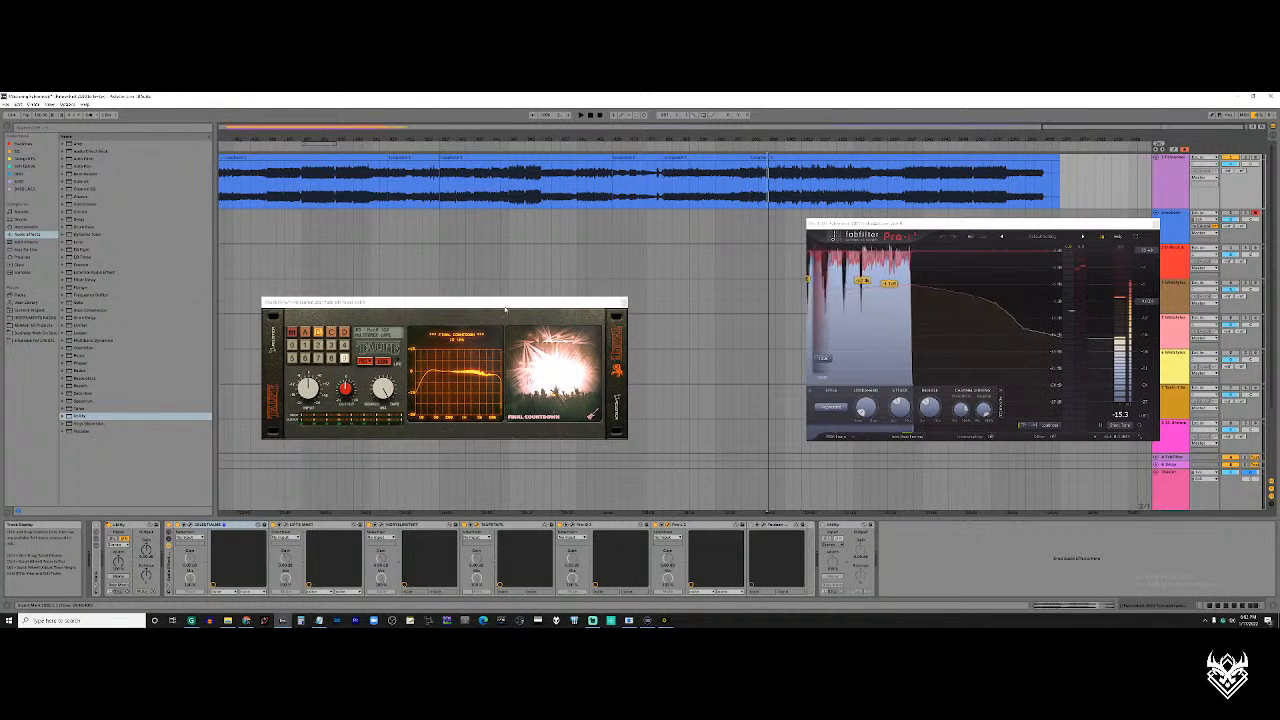
# Bring the Pro-L limiter to the front and close the window of the fourth plugin in the rack
pyautogui.moveTo(505, 306); pyautogui.dragTo(531, 306)
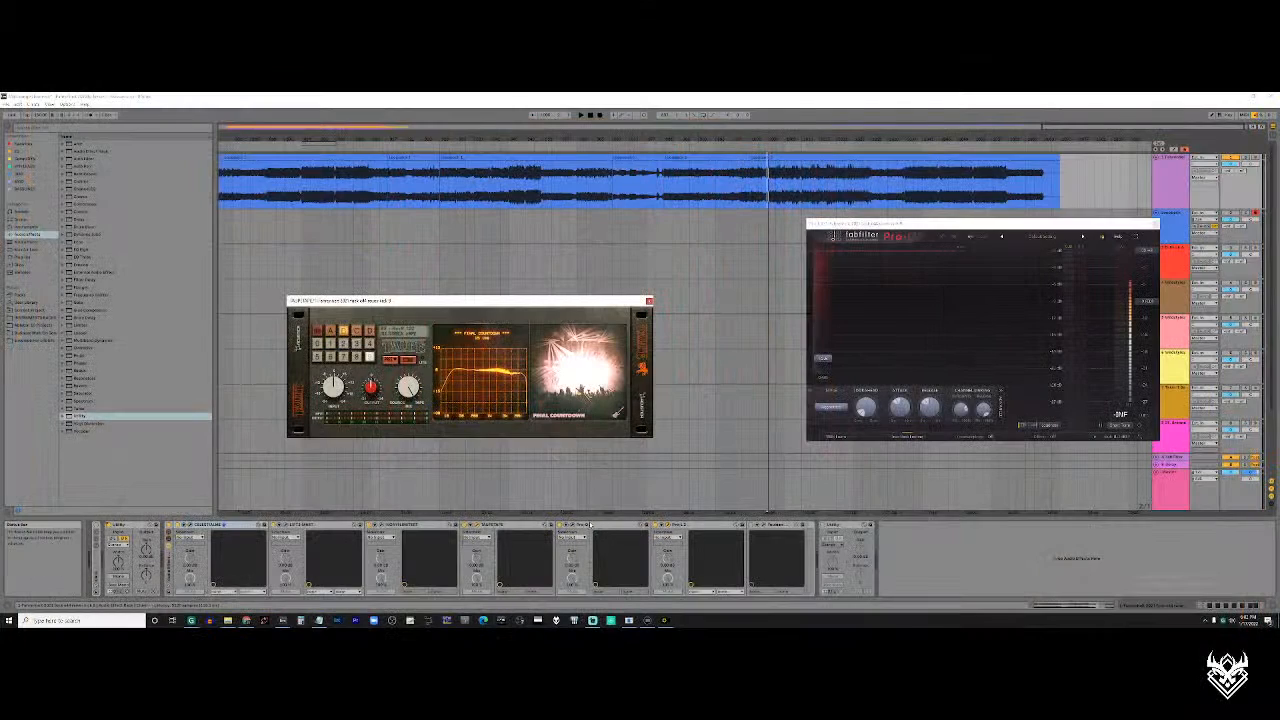
pyautogui.click(669, 525)
pyautogui.click(669, 525)
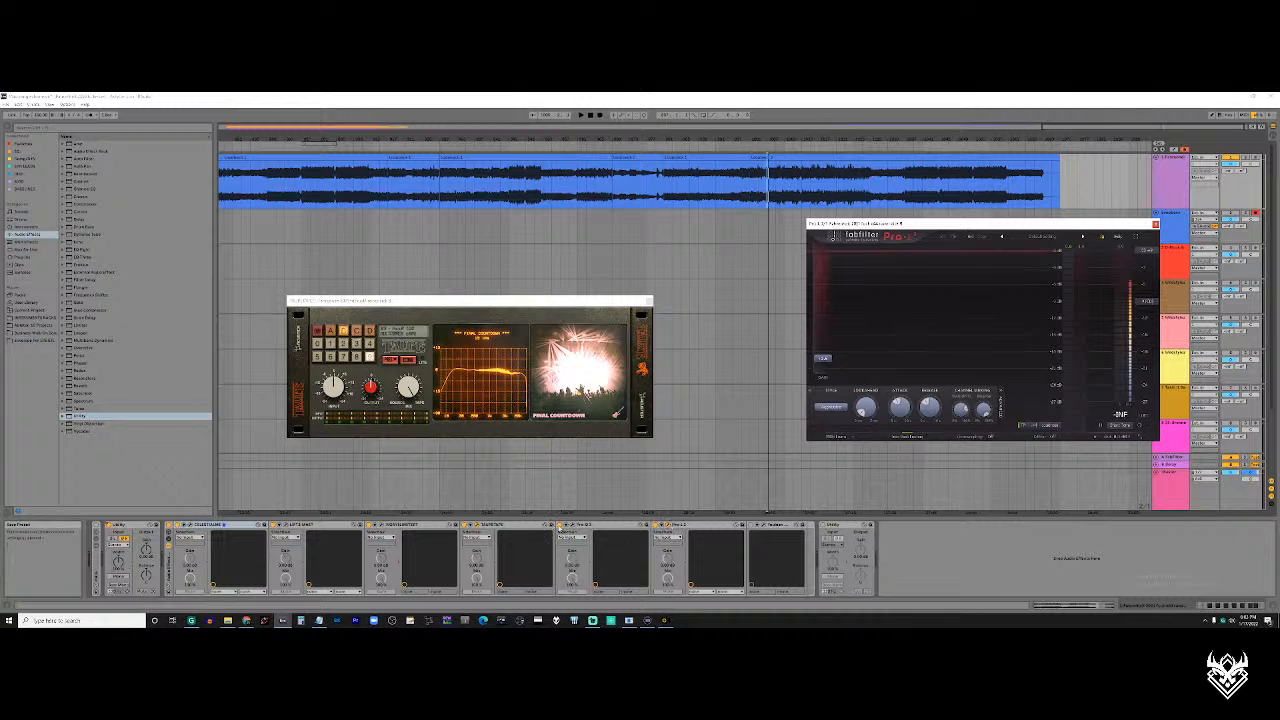
pyautogui.click(478, 525)
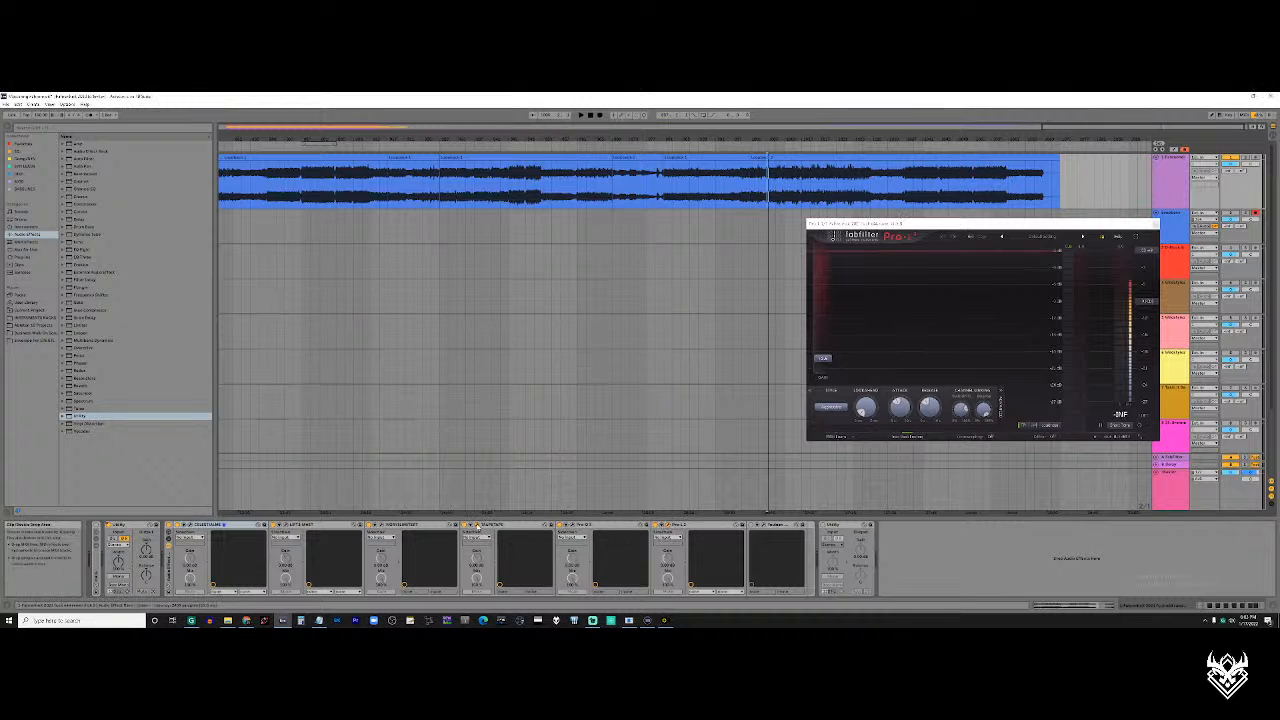
# Open the Pro-Q 3 equalizer to view its low-end curve, and close both the equalizer and limiter windows
pyautogui.click(574, 526)
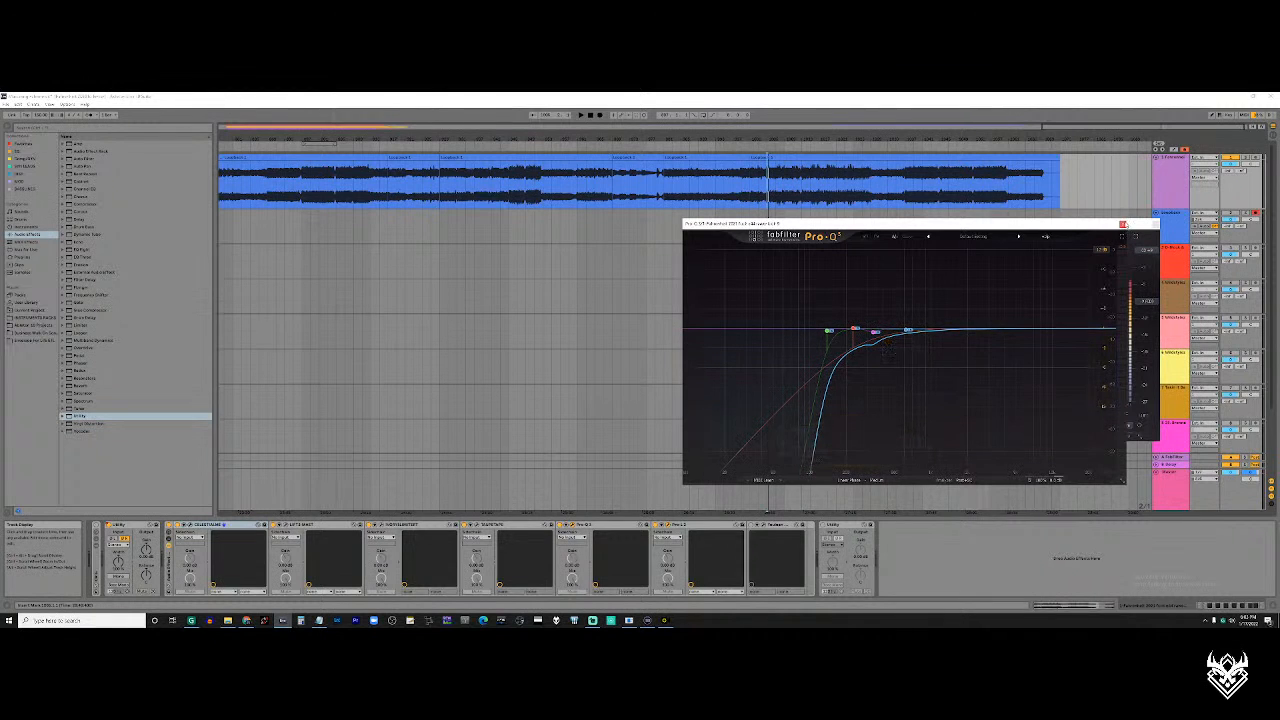
pyautogui.click(1123, 224)
pyautogui.click(1157, 224)
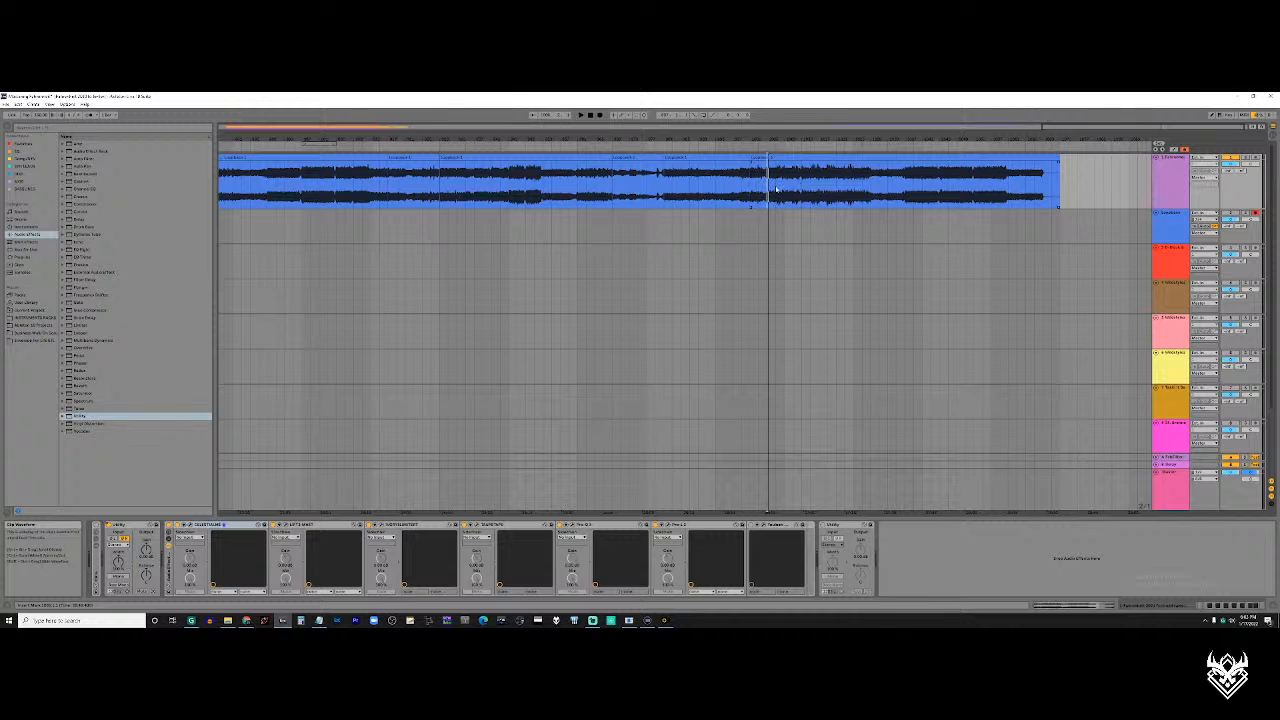
# Select the Utility device placed ahead of the mastering plugin rack
pyautogui.hscroll(1, 778, 189)
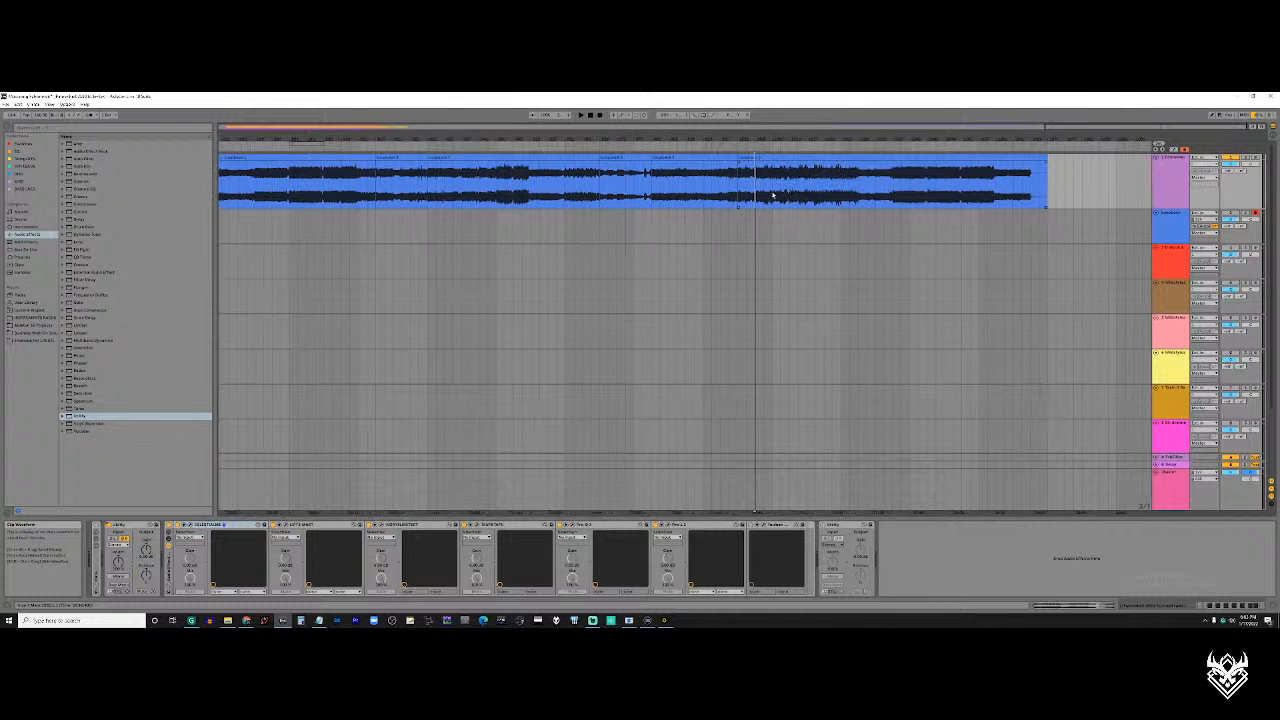
pyautogui.click(118, 527)
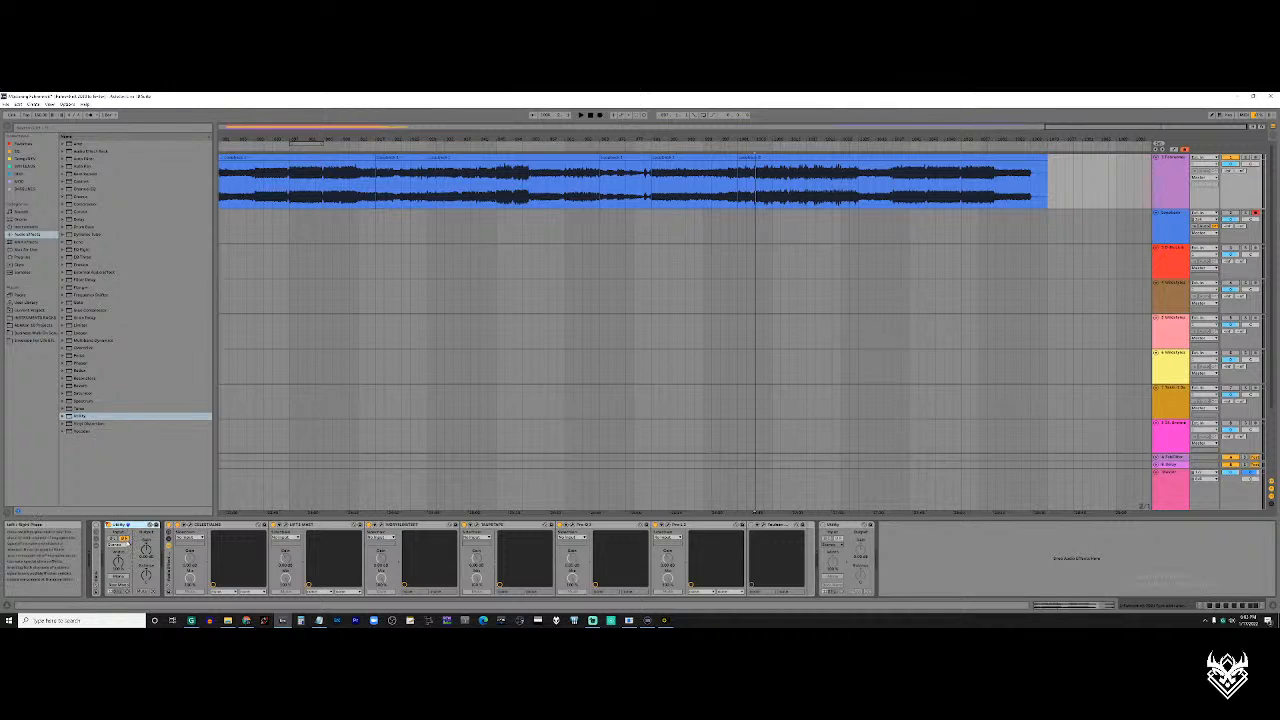